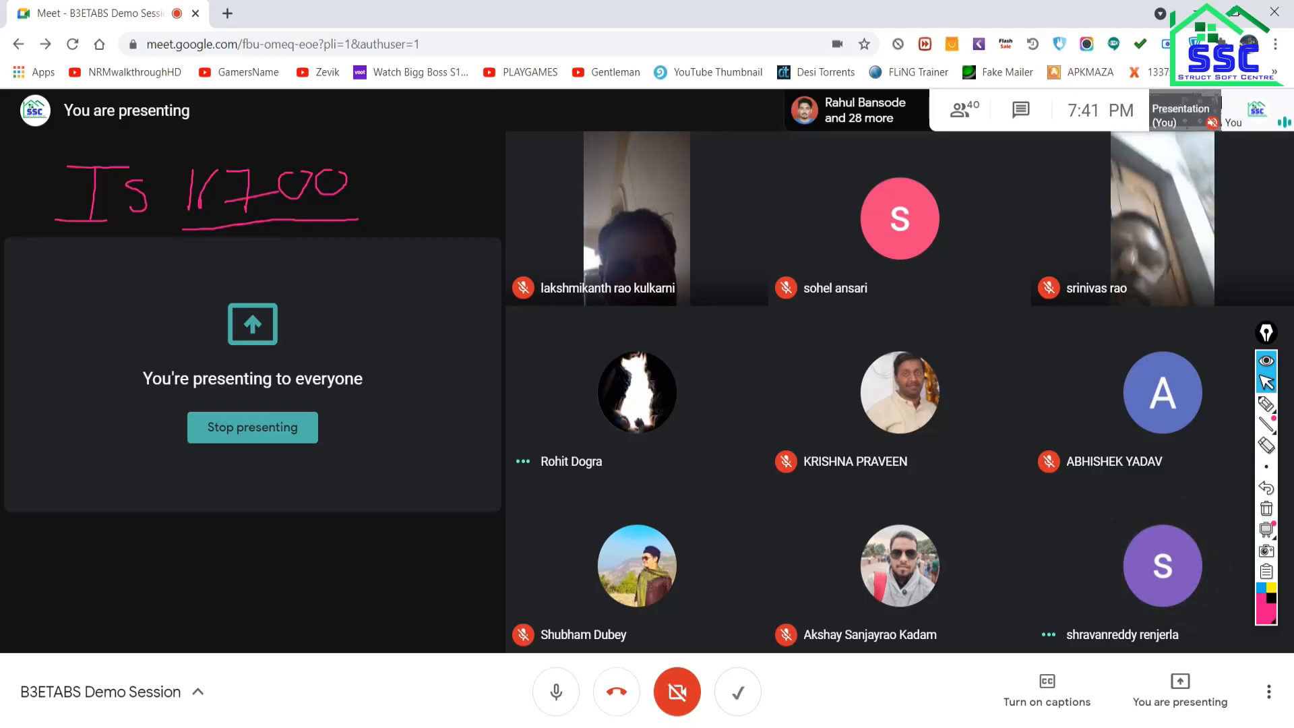
Show page 4, 'Design Steps for New Project', of Over all.pdf, then switch to the architectural plan.
mouse_move(906, 727)
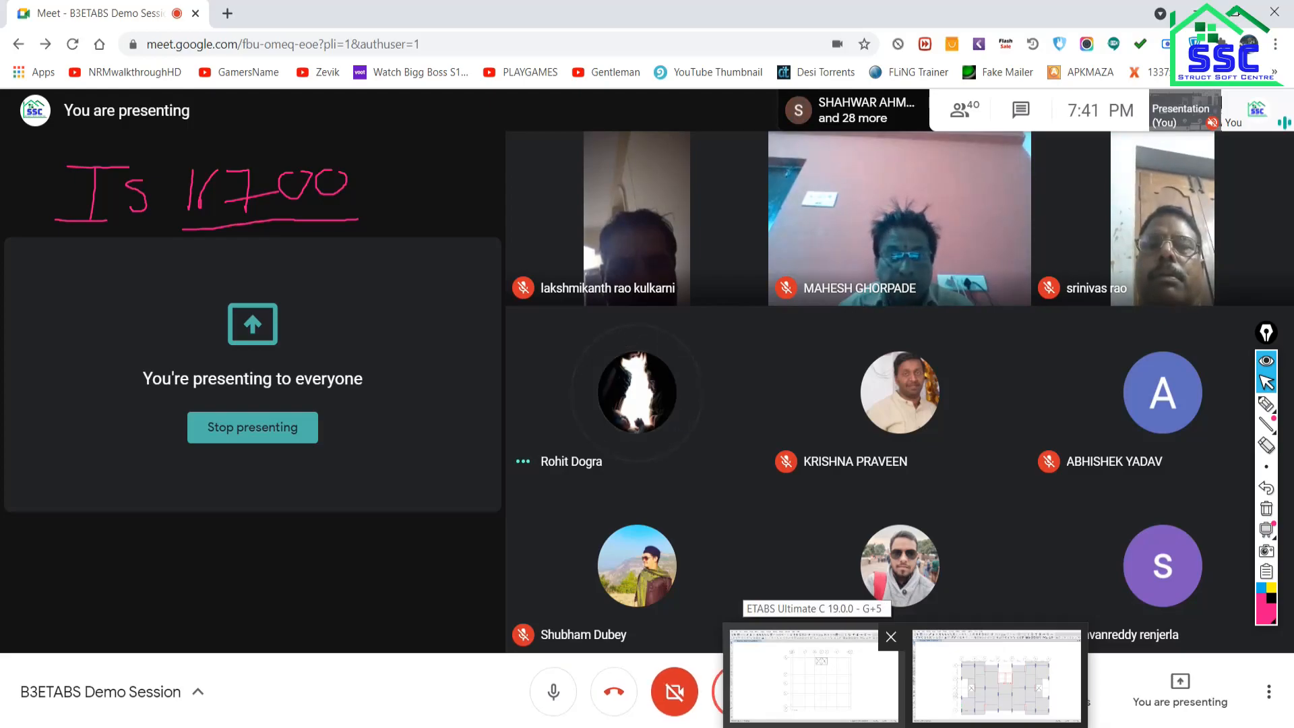
mouse_move(745, 722)
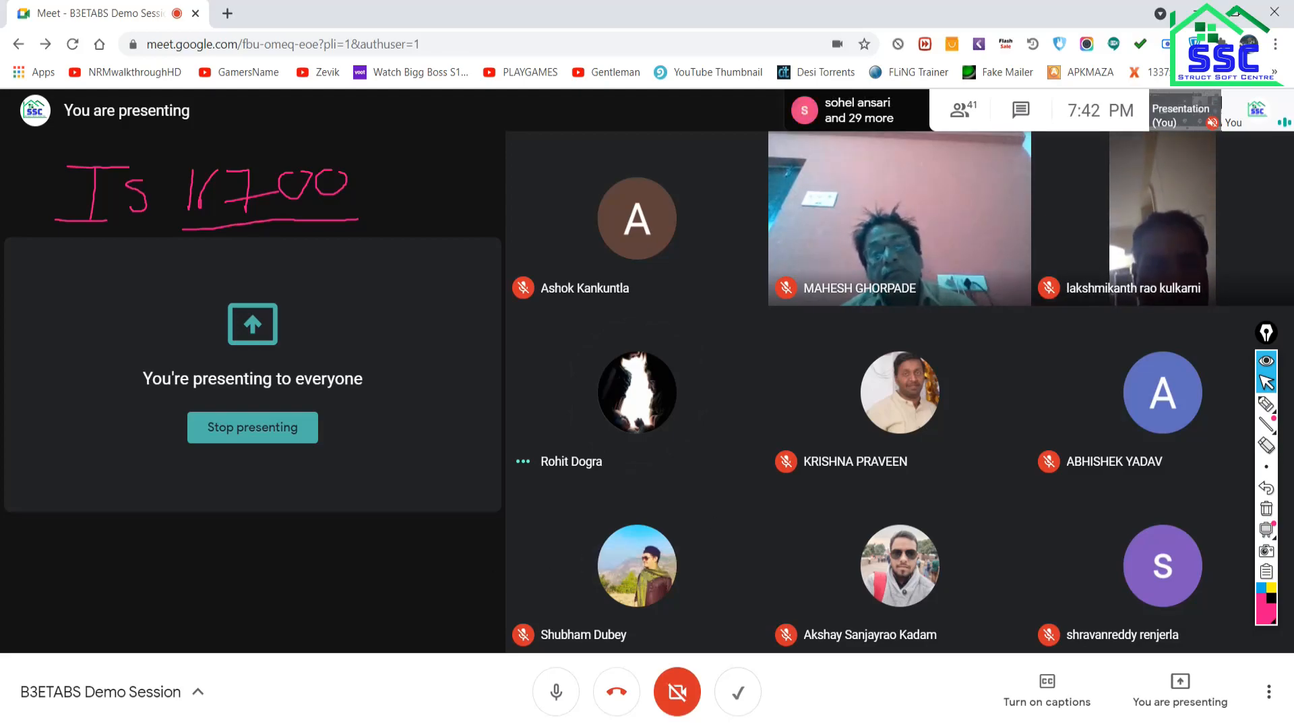
key("alt+Tab")
scroll(615, 507, "down", 3)
scroll(616, 507, "down", 15)
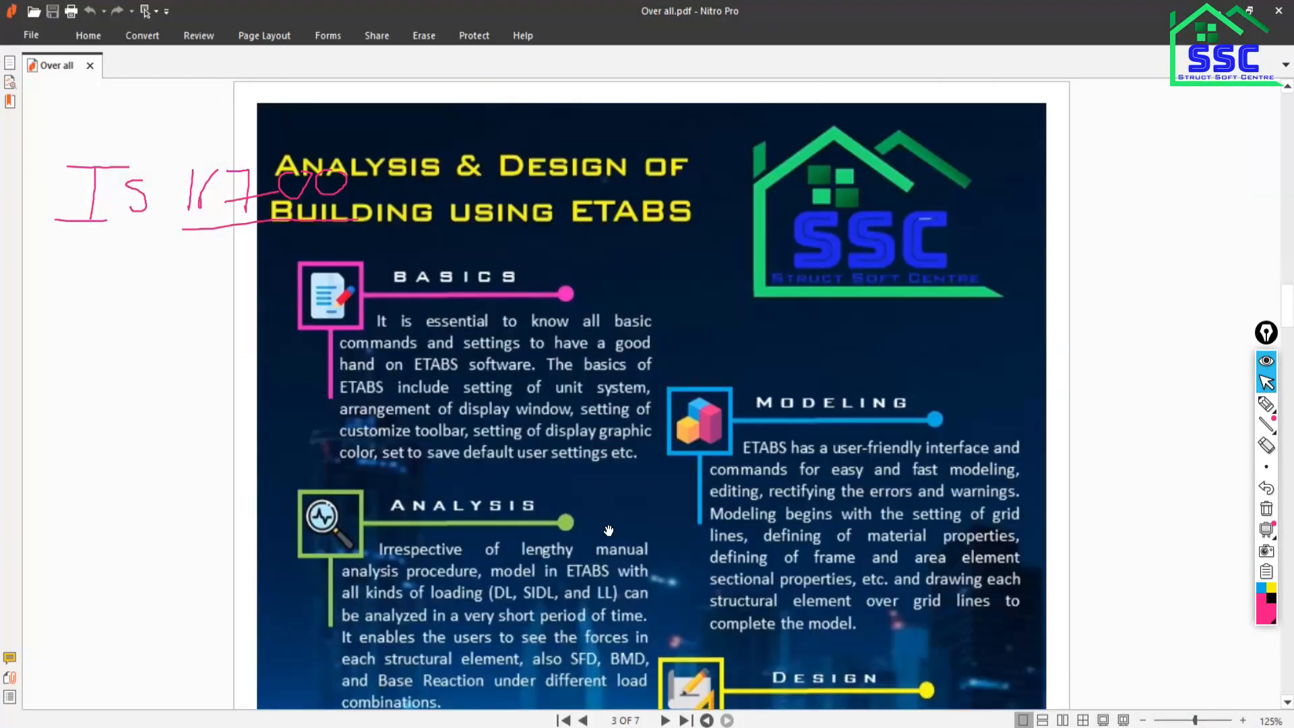
scroll(606, 530, "up", 10)
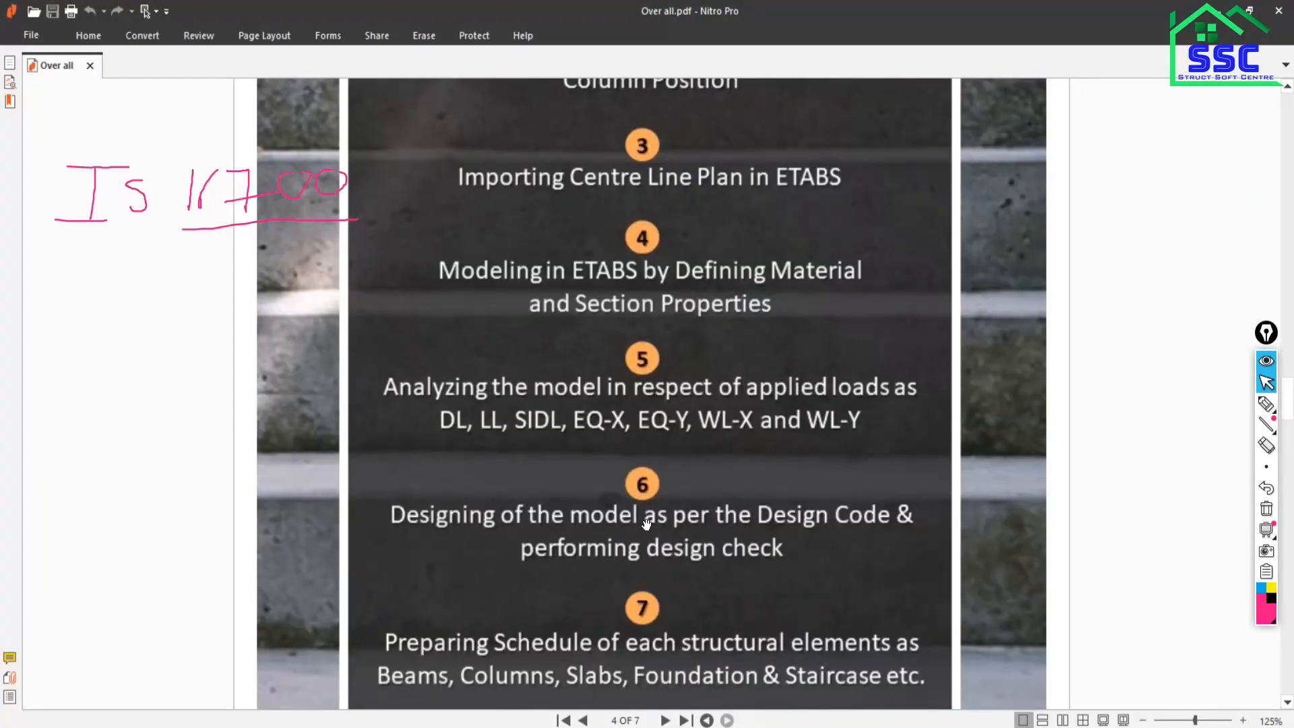
scroll(629, 311, "up", 1)
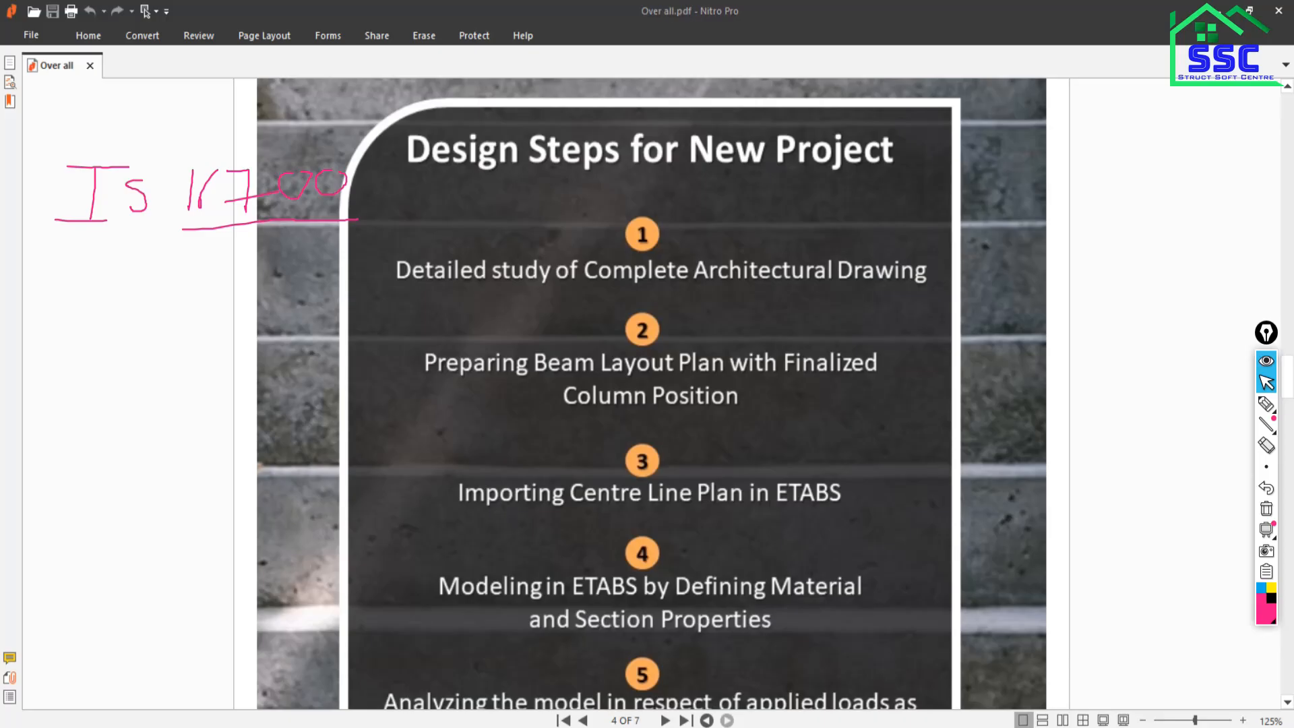
key("alt+Tab")
Zoom and pan Architectural Plan.dwg to view the area statement tables and typical floor plan sheets.
scroll(450, 391, "down", 4)
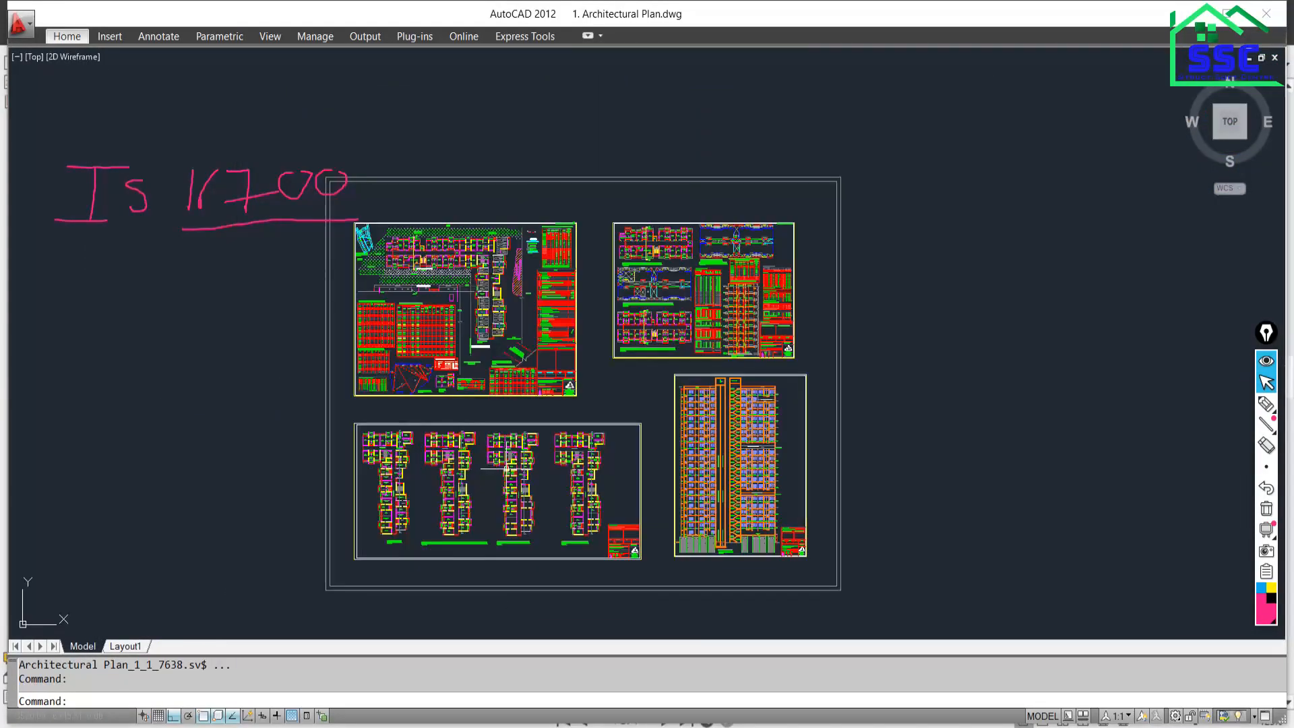
scroll(461, 458, "up", 5)
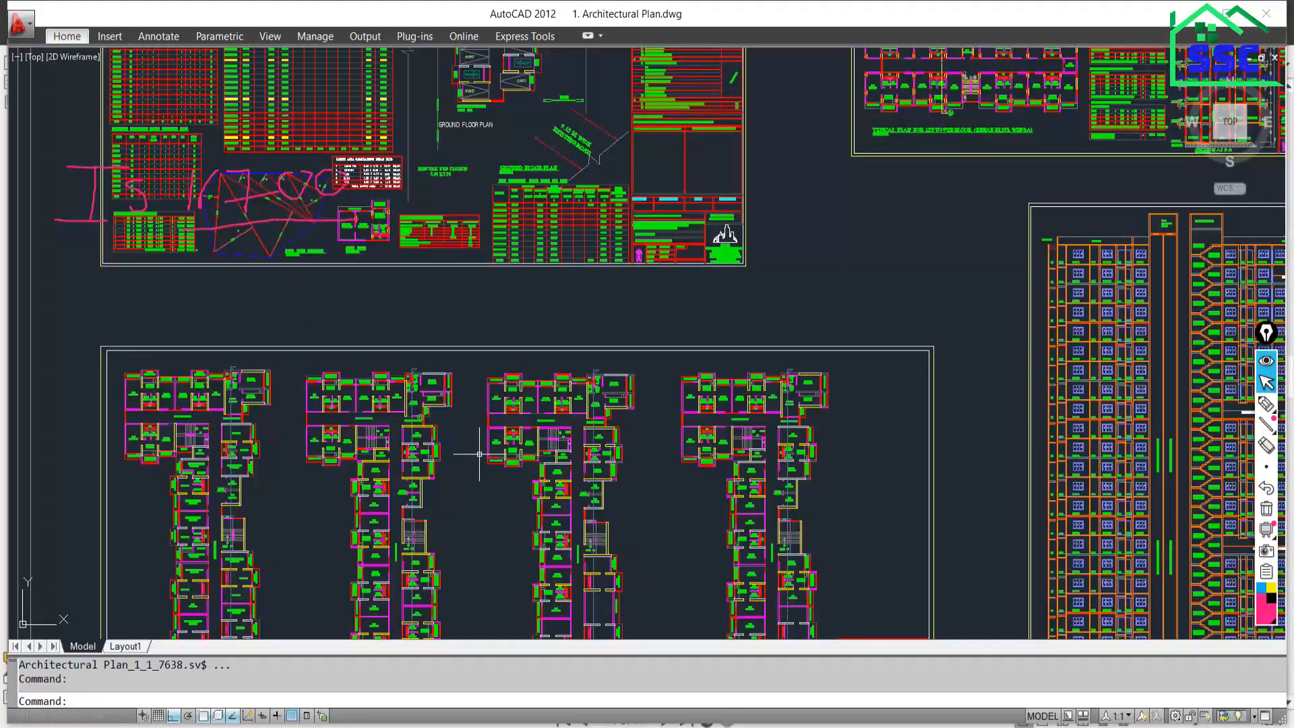
scroll(472, 275, "down", 5)
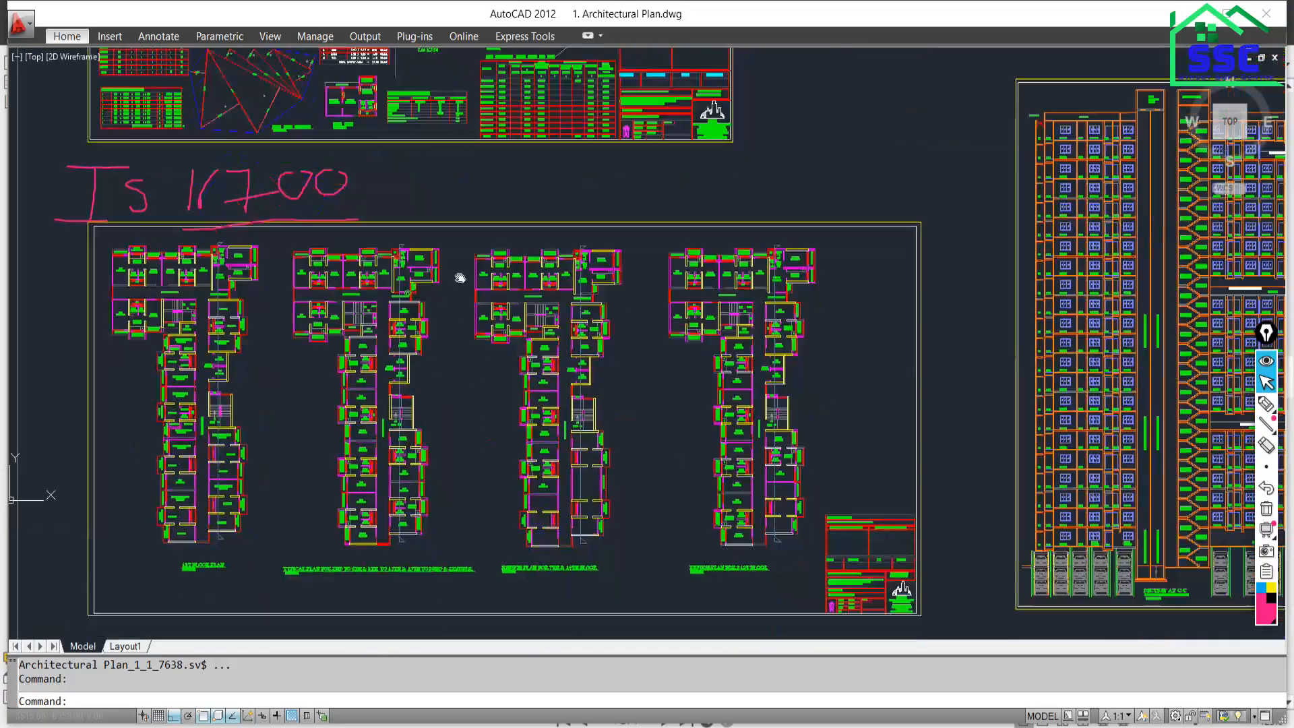
scroll(474, 275, "up", 5)
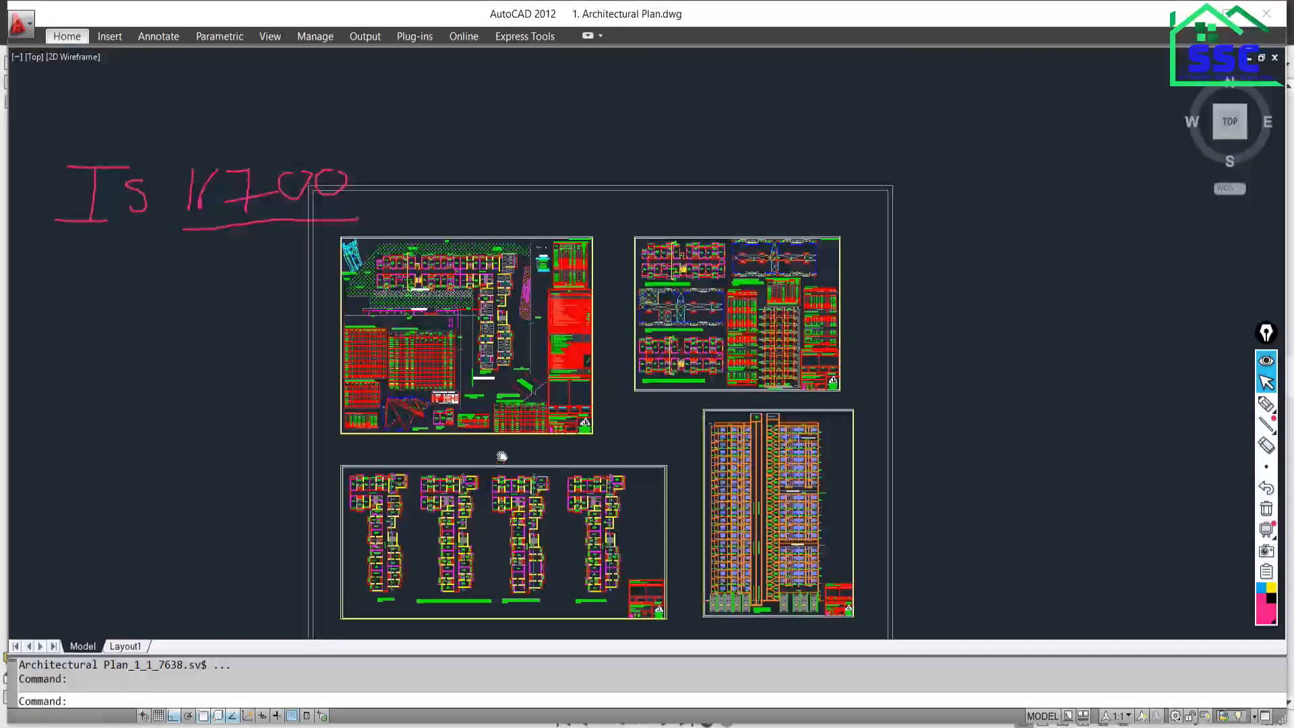
scroll(418, 274, "up", 3)
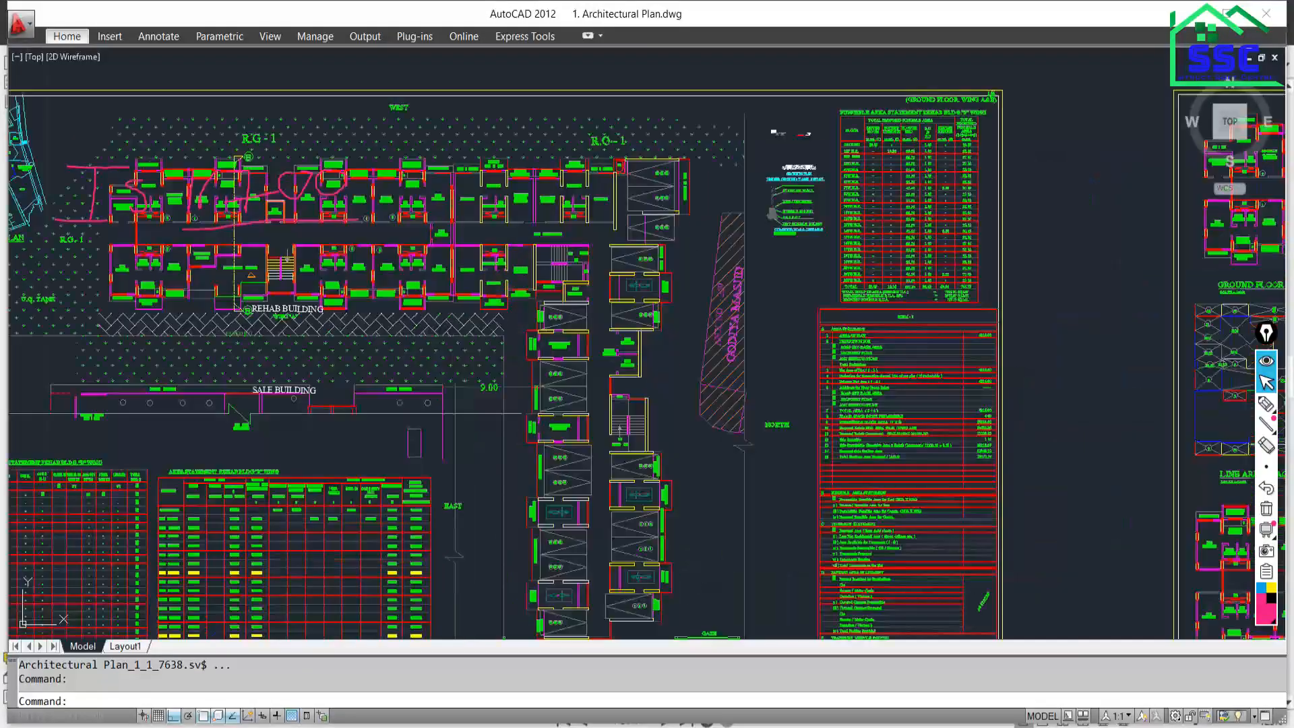
scroll(231, 340, "up", 3)
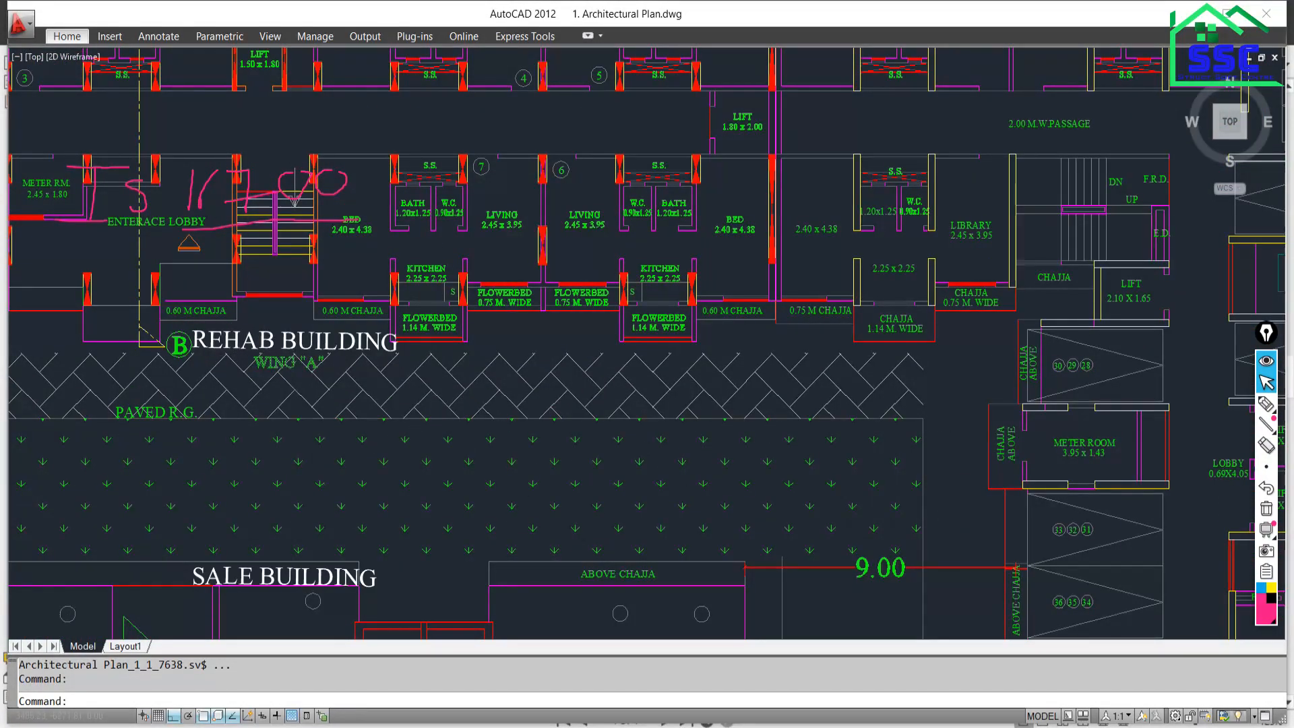
scroll(291, 372, "down", 4)
middle_click_drag(623, 487, 630, 273)
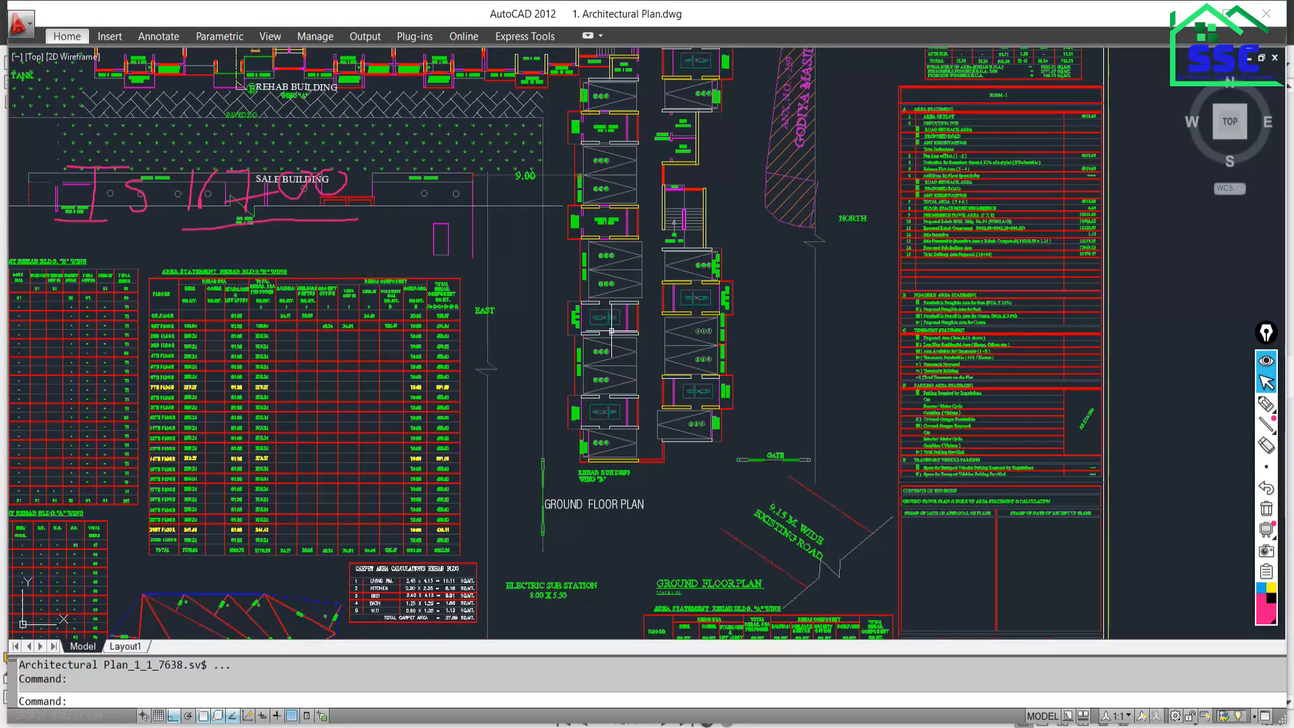
scroll(618, 329, "down", 4)
middle_click_drag(592, 524, 586, 293)
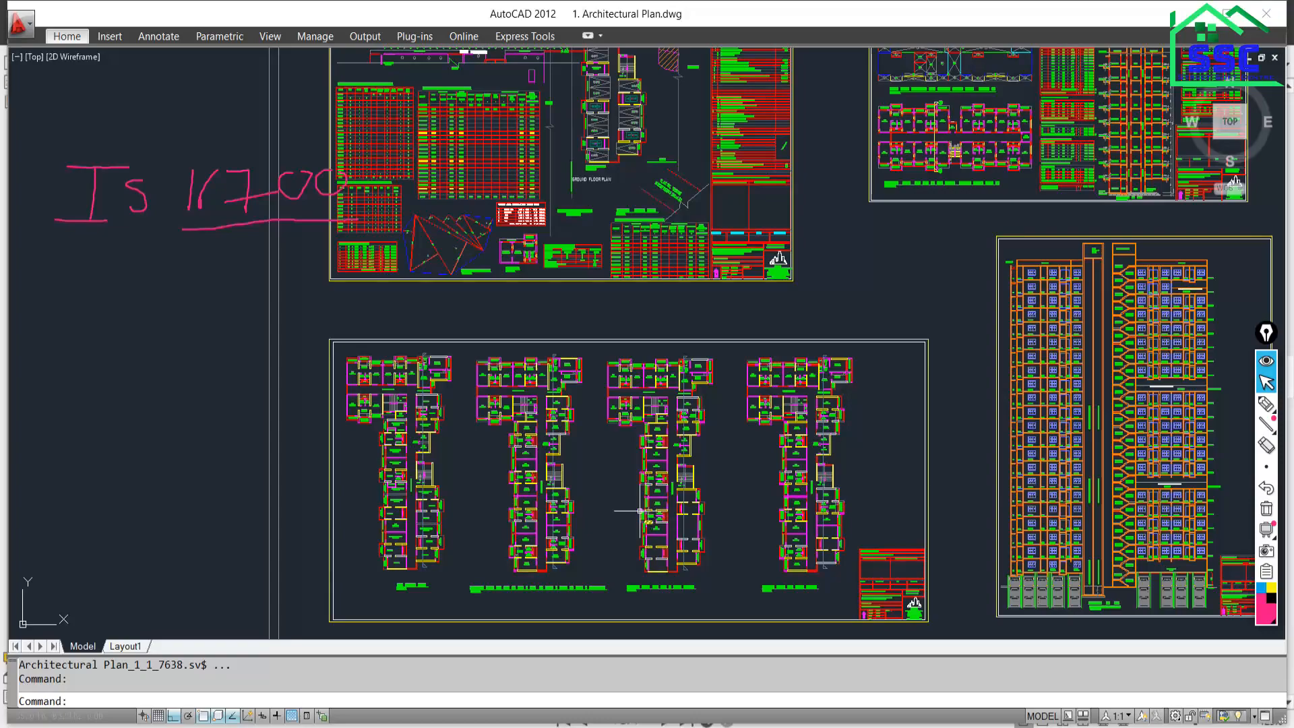
scroll(615, 456, "down", 3)
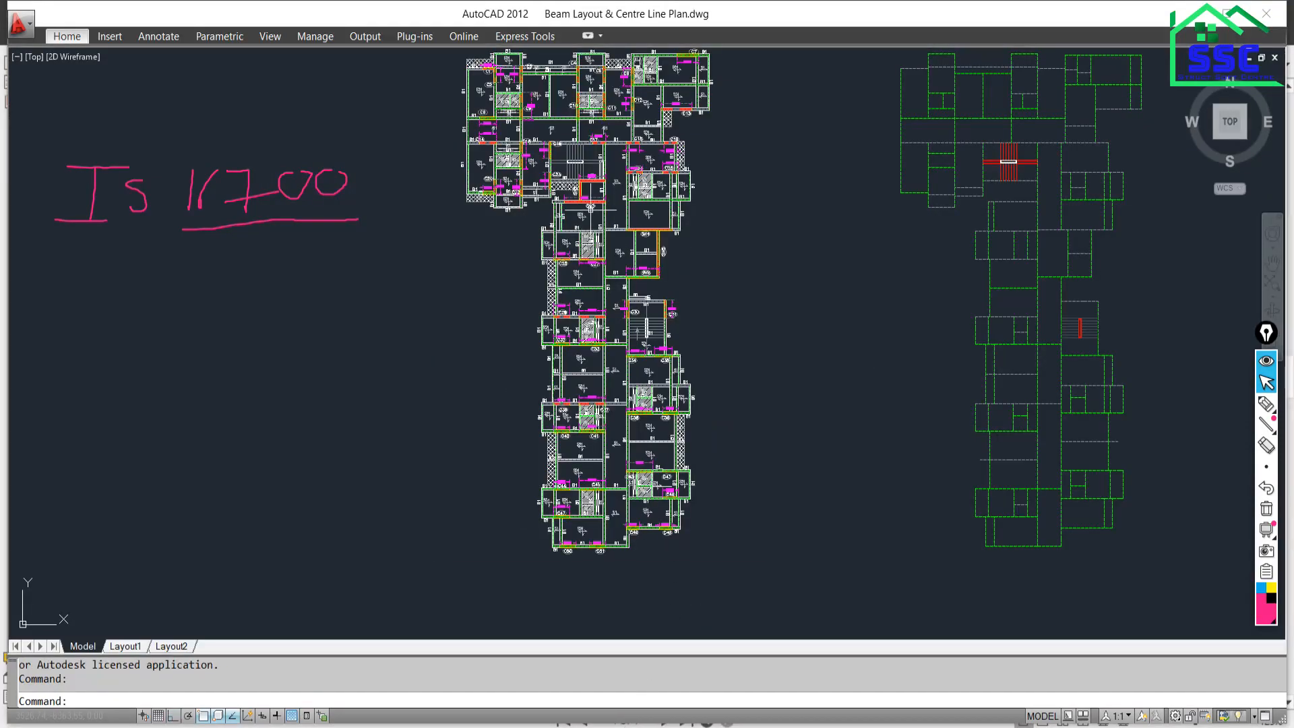
Zoom out to show the beam layout beside the green centre-line plan, then bring Over all.pdf forward.
scroll(593, 108, "up", 3)
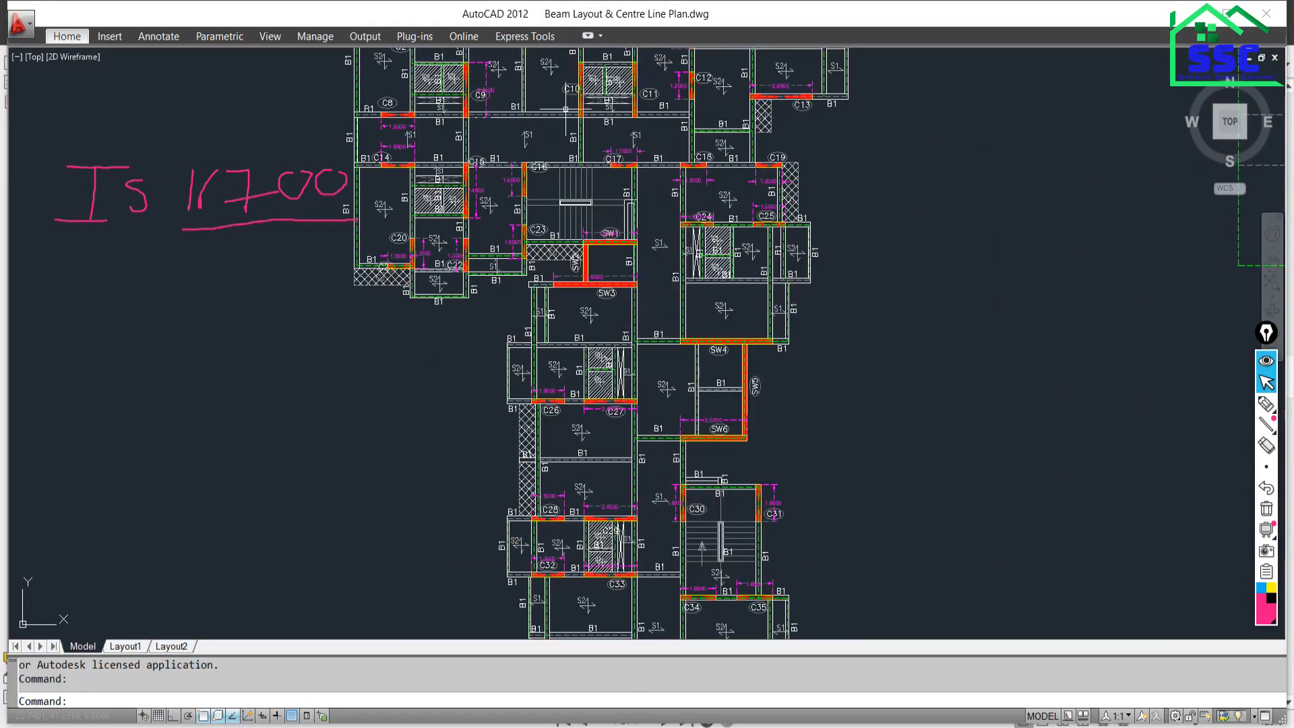
scroll(569, 314, "down", 2)
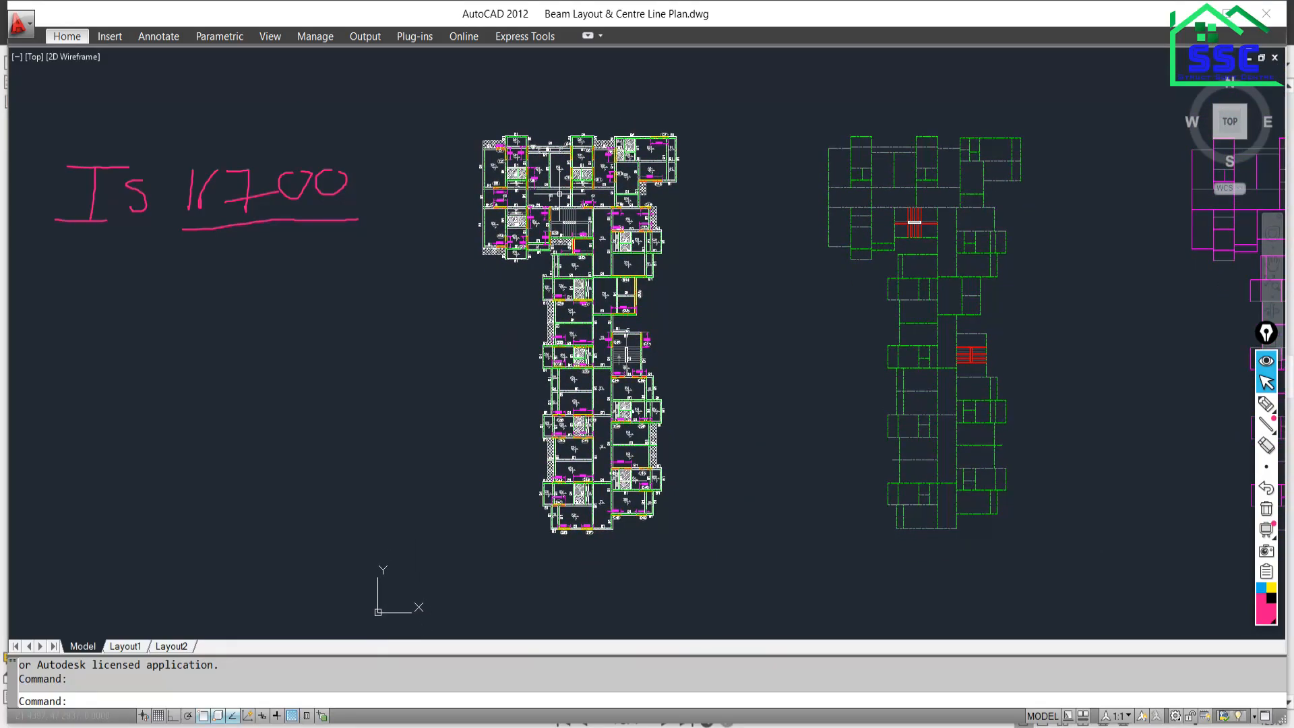
scroll(564, 213, "up", 3)
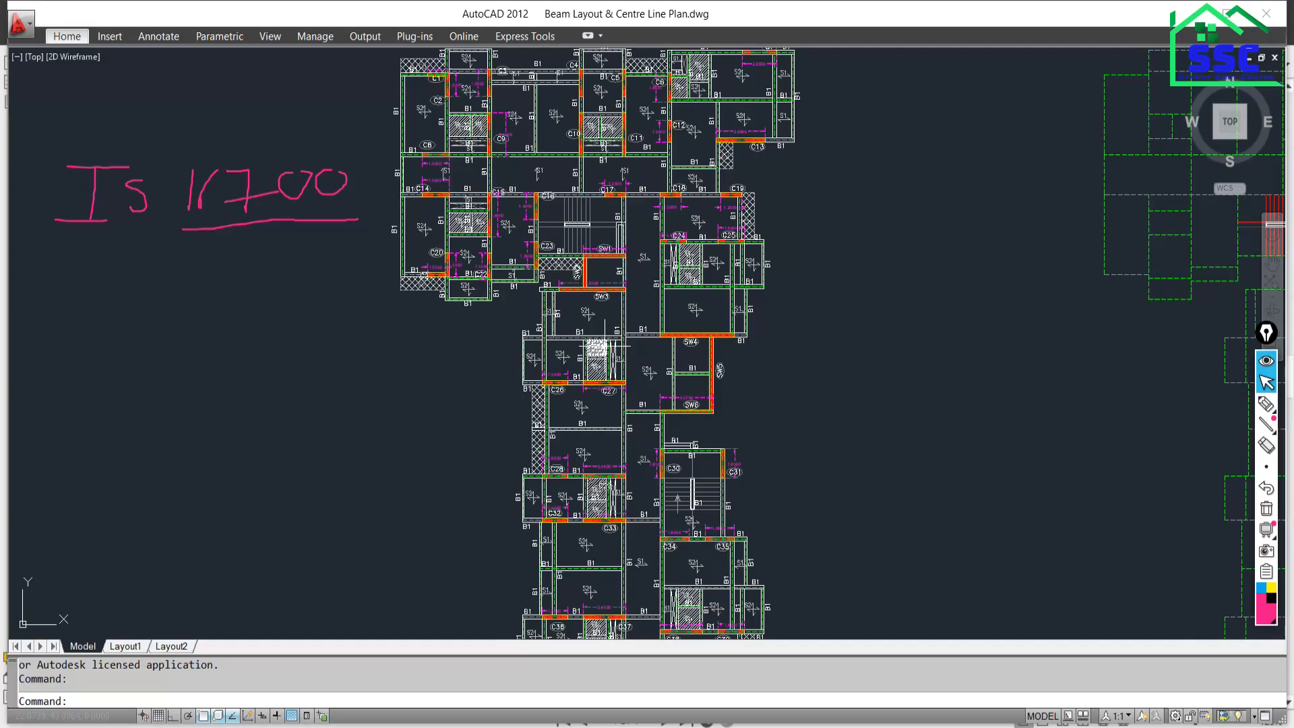
scroll(625, 358, "down", 1)
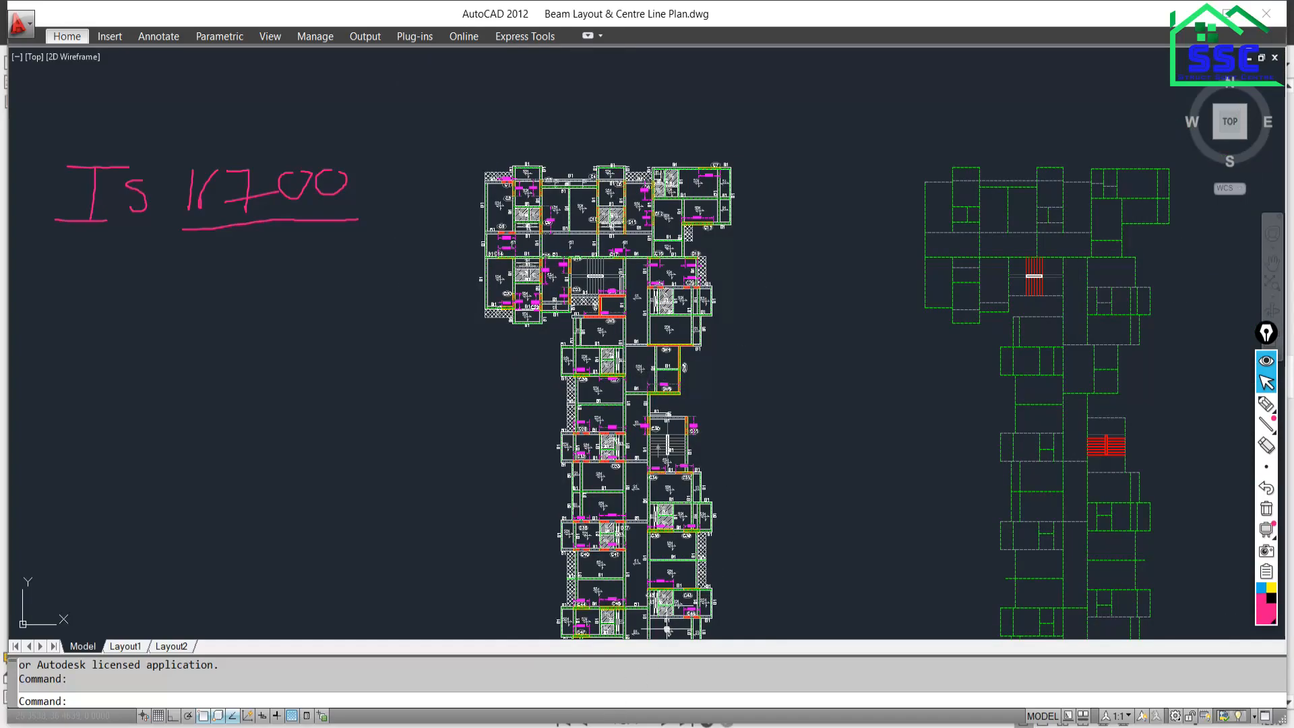
mouse_move(614, 724)
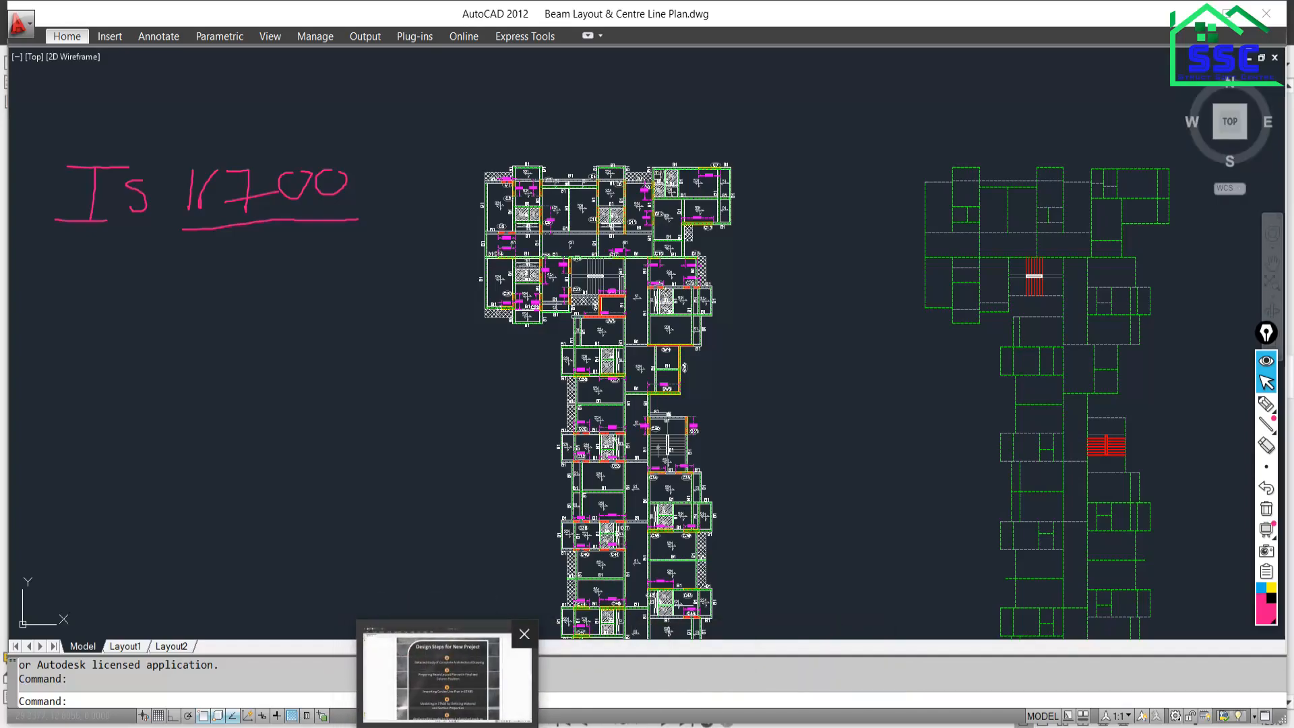
left_click(519, 705)
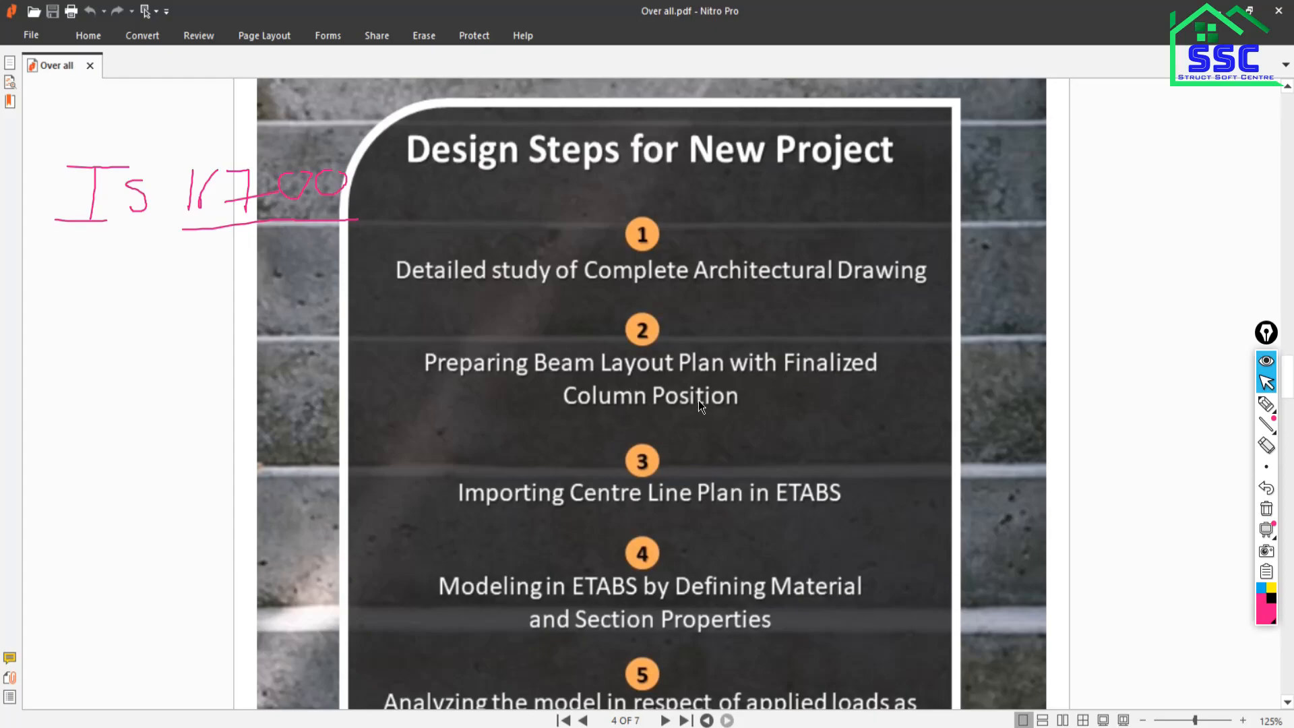
Switch to Beam Layout & Centre Line Plan.dwg from the AutoCAD taskbar thumbnail.
mouse_move(448, 727)
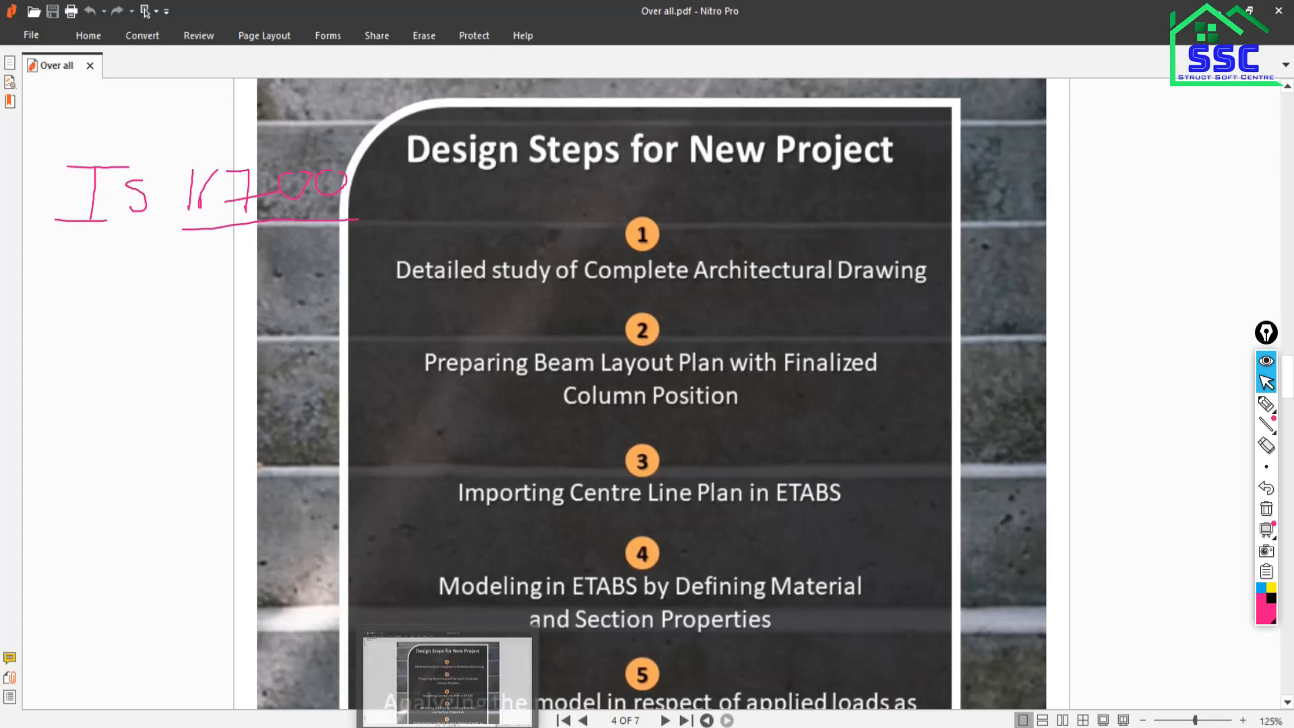
mouse_move(613, 727)
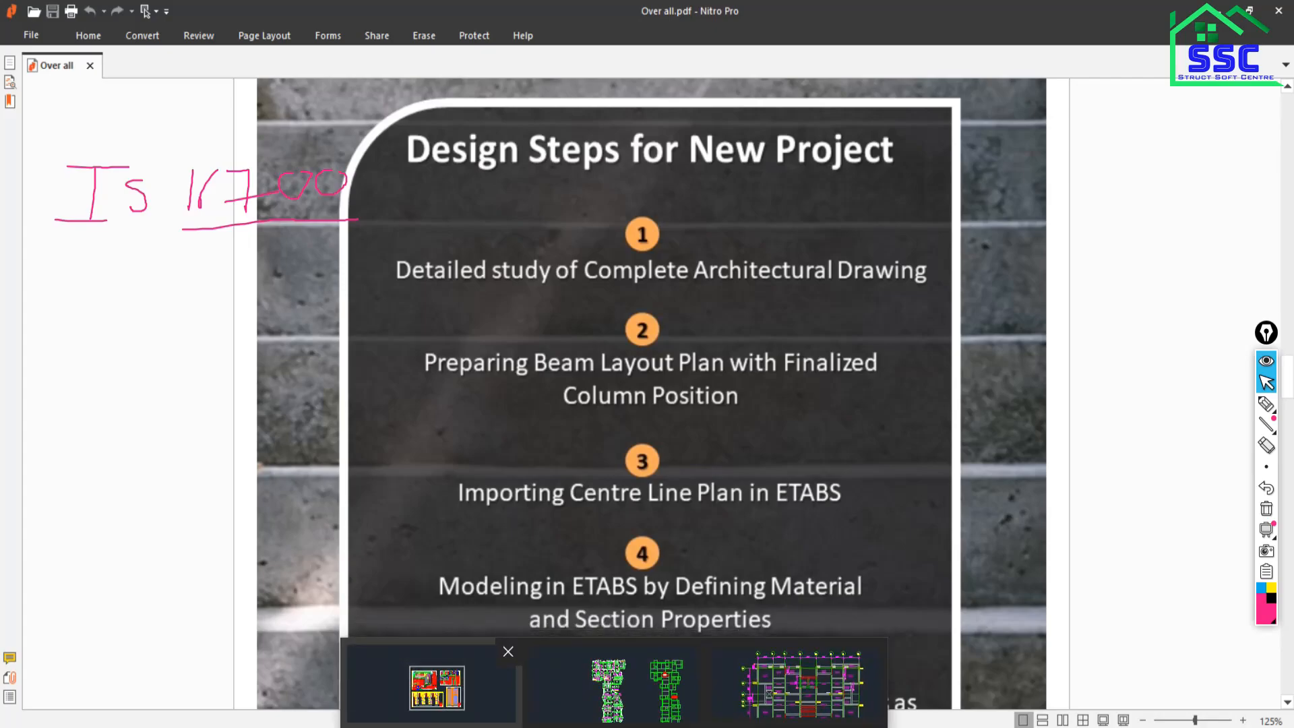
left_click(590, 696)
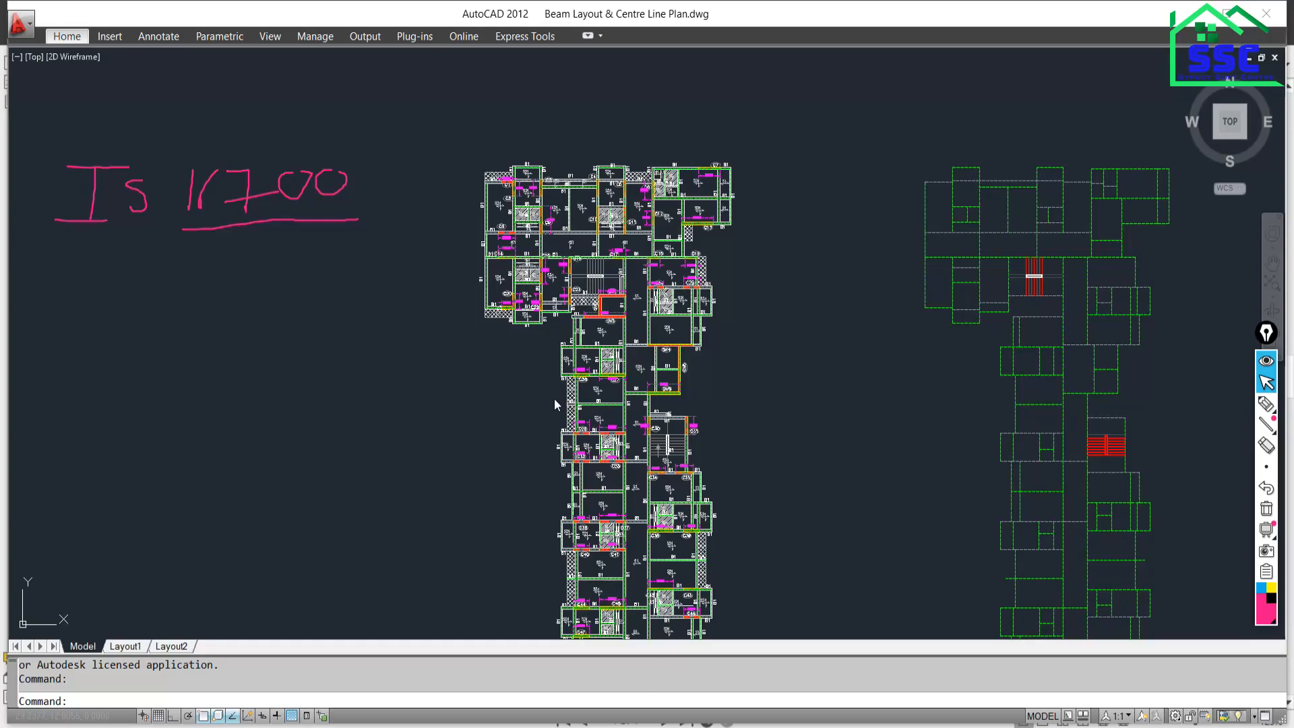
Cycle between the course PDF and the AutoCAD drawings, ending on Beam Layout & Centre Line Plan.dwg's three plans.
scroll(559, 461, "down", 6)
left_click(513, 724)
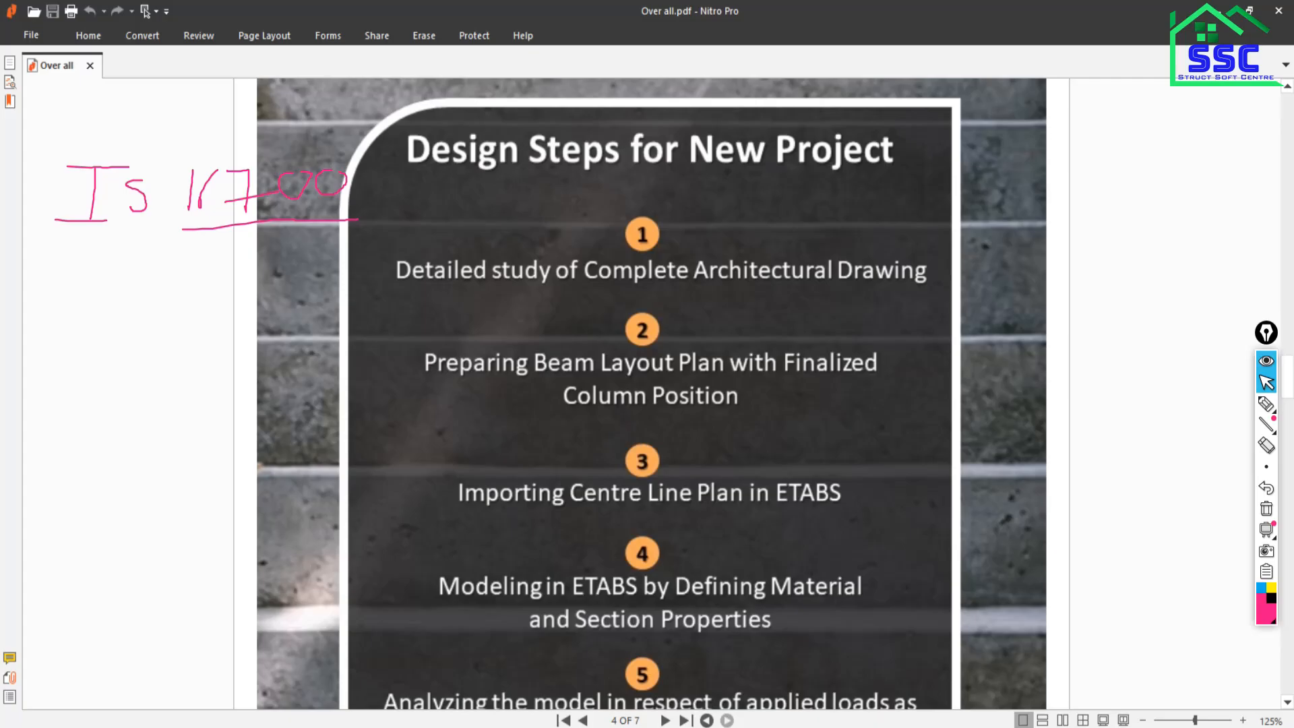
key("alt+Tab")
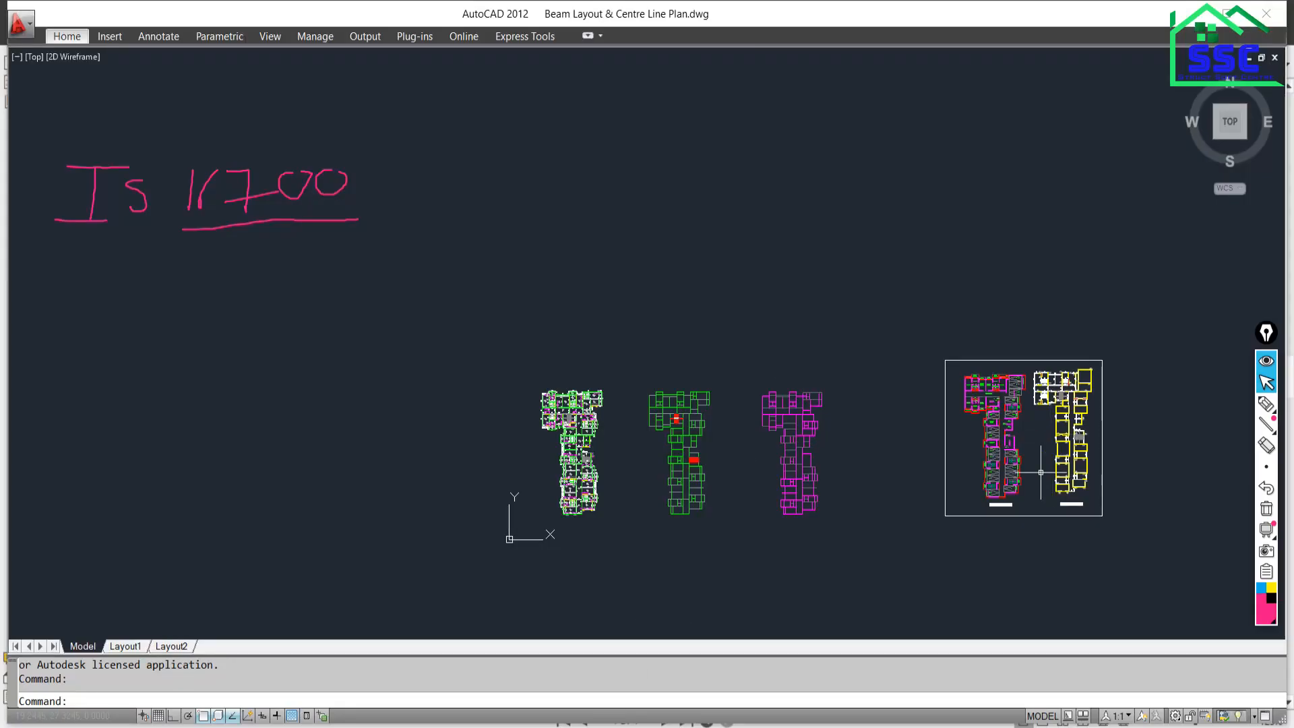
scroll(542, 483, "up", 3)
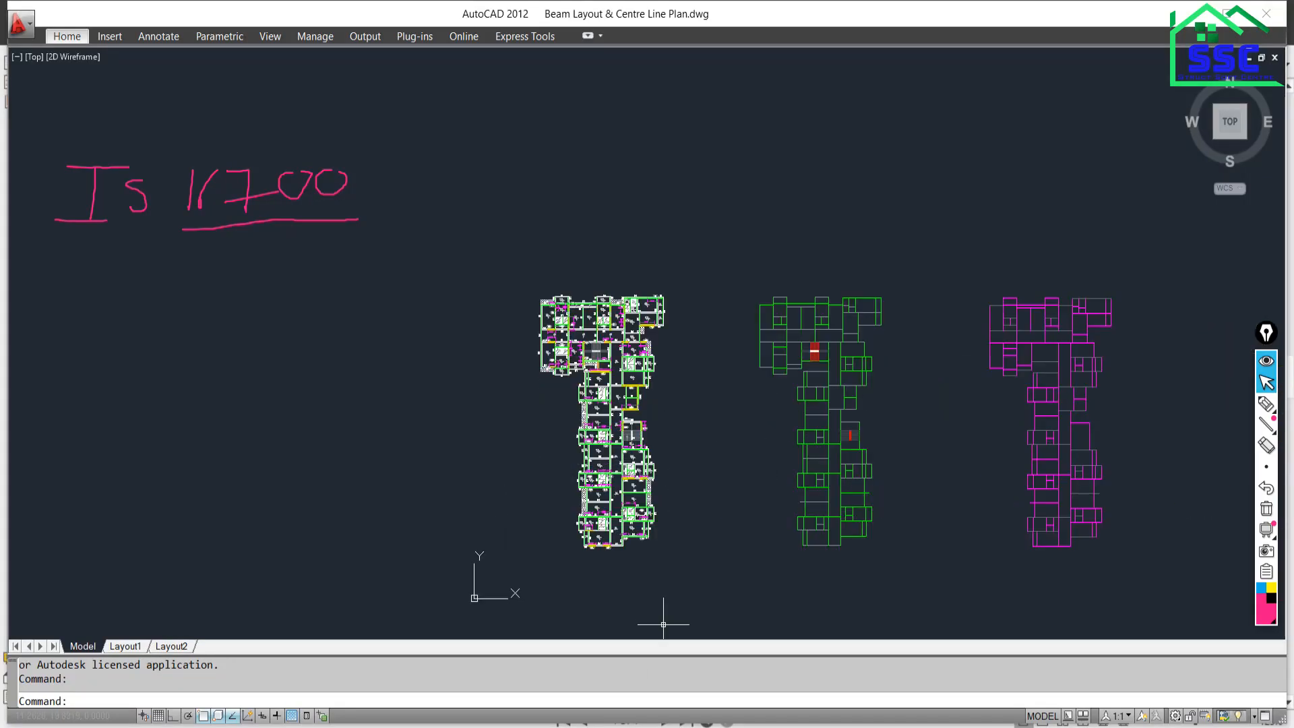
key("alt+Tab")
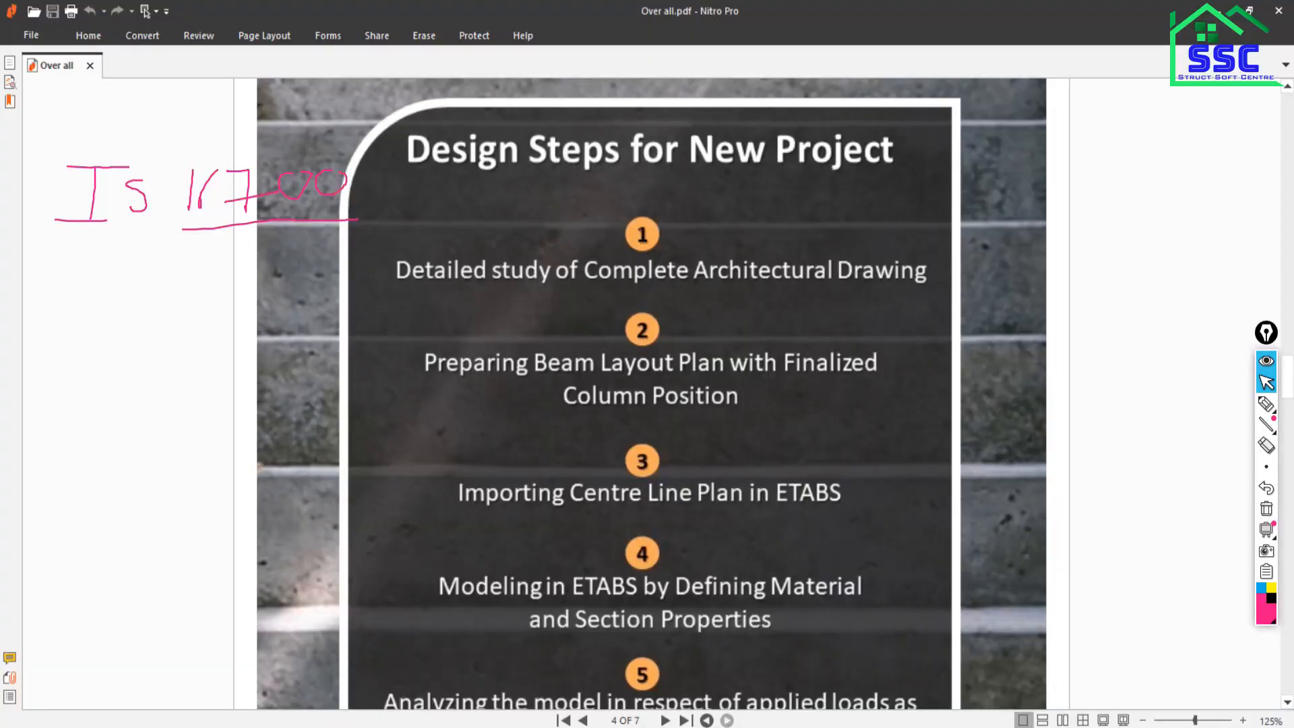
key("alt+Tab")
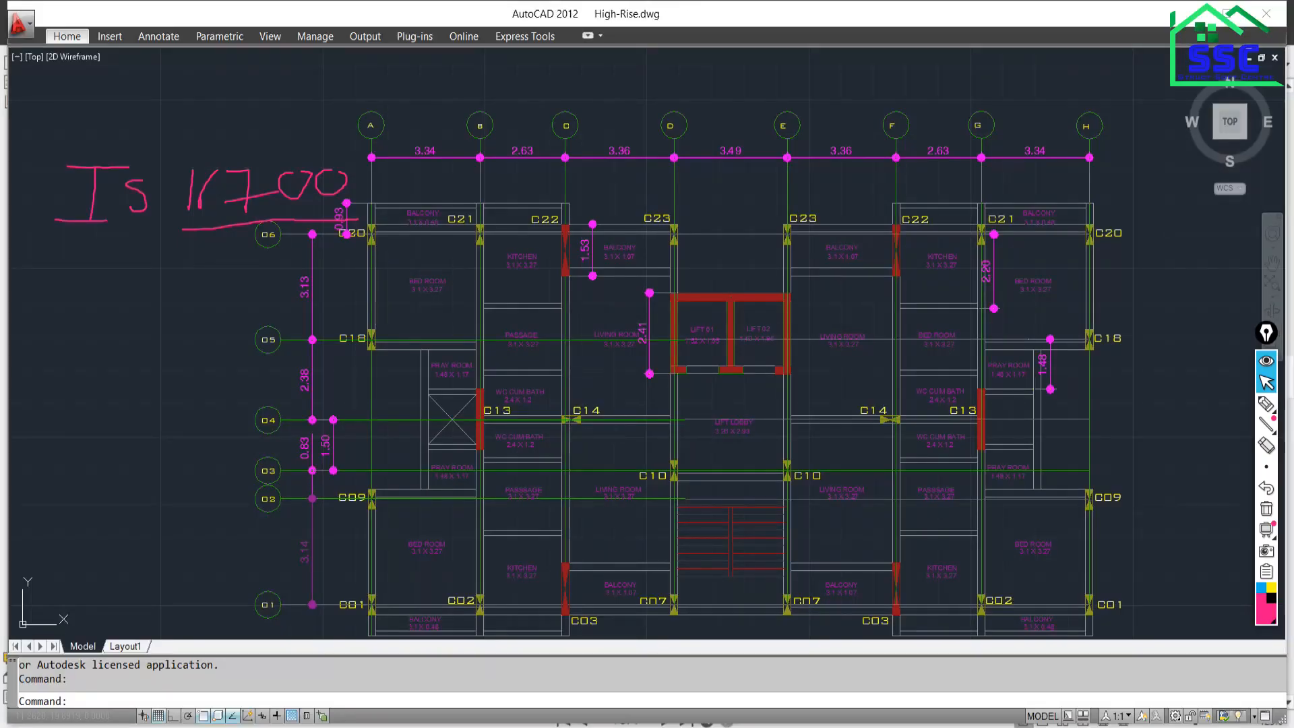
key("alt+Tab")
scroll(609, 399, "up", 3)
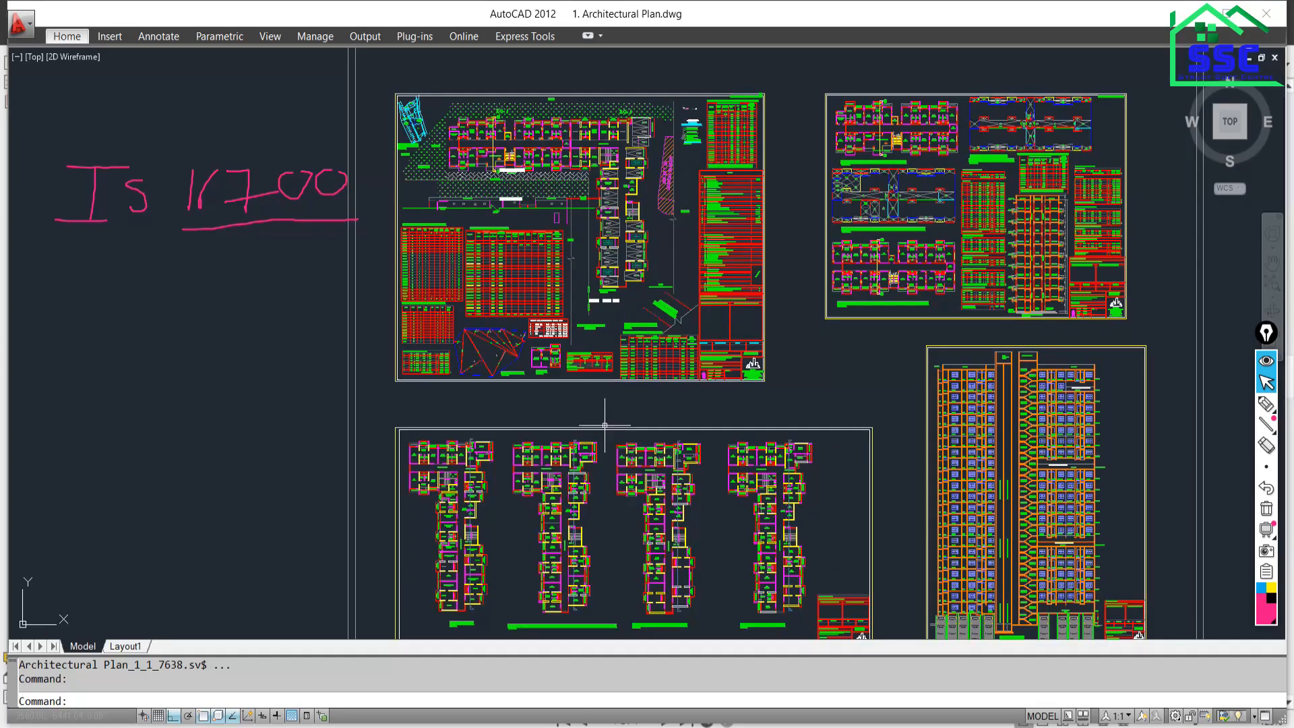
key("ctrl+Tab")
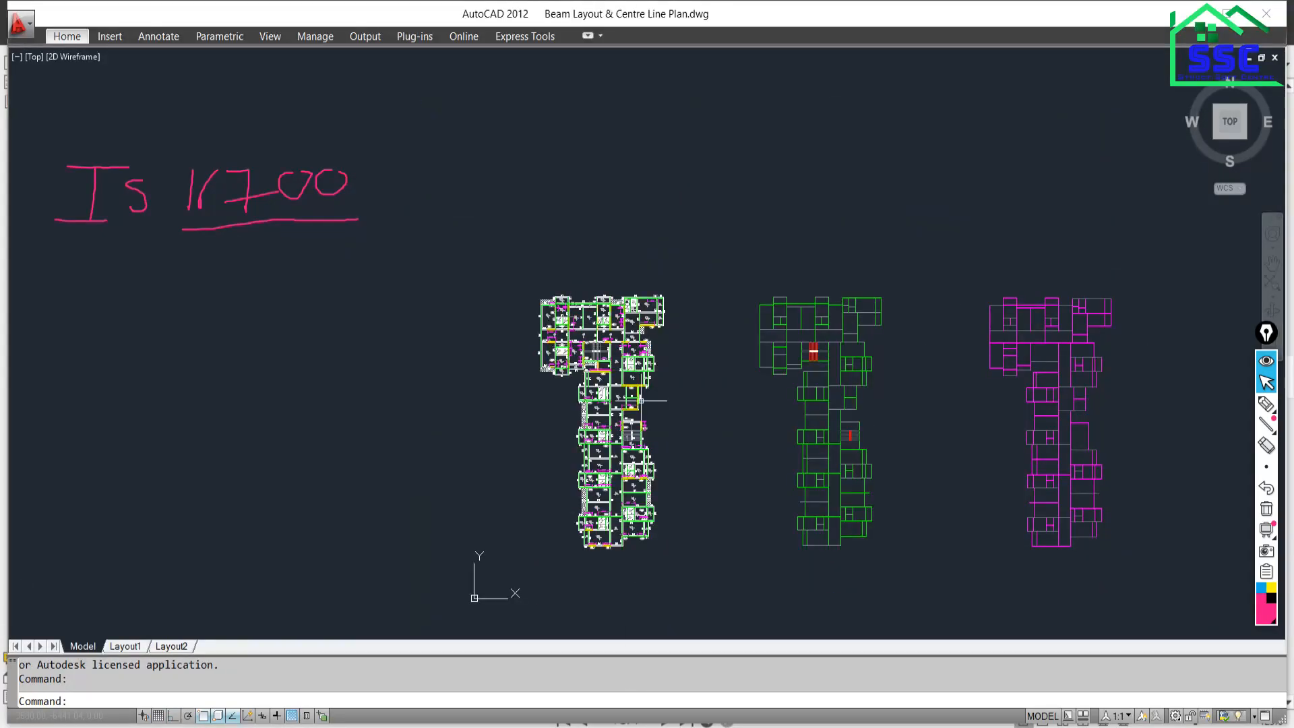
scroll(914, 445, "up", 2)
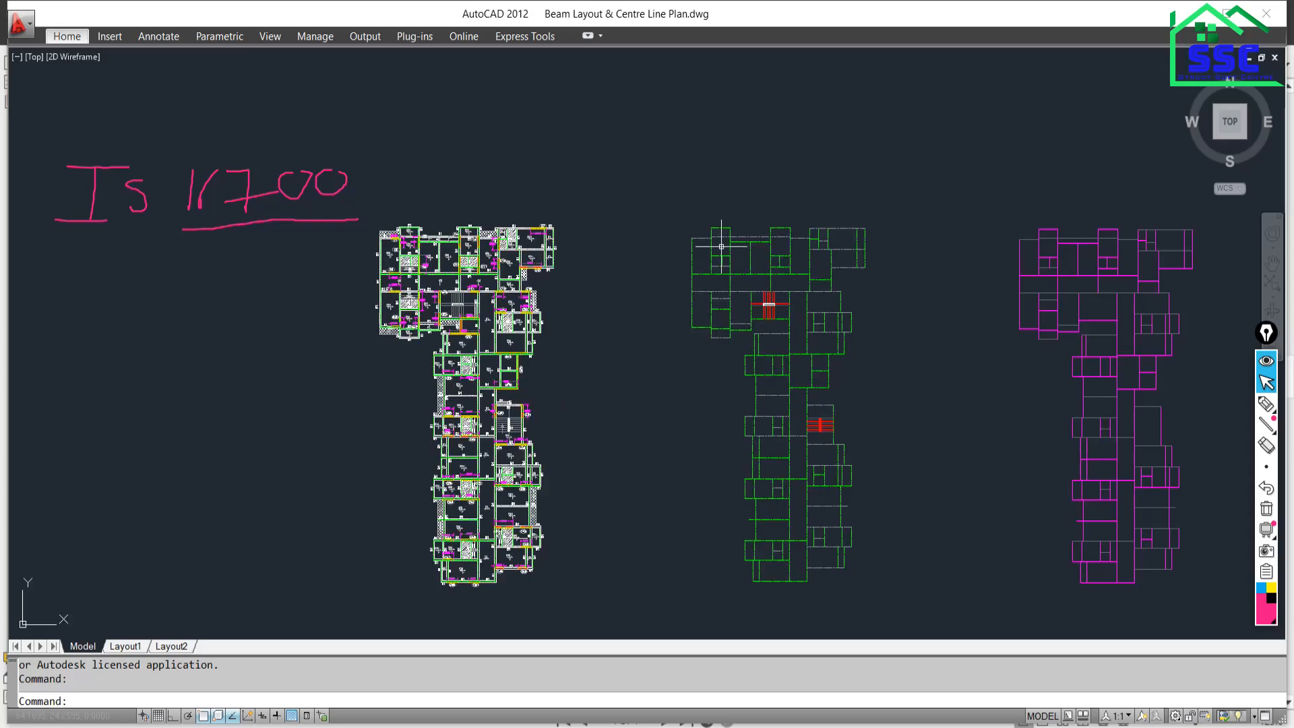
Window-select the objects in the green centre-line plan, then switch to the ETABS Story2 plan view.
left_click(658, 150)
middle_click_drag(964, 638, 967, 577)
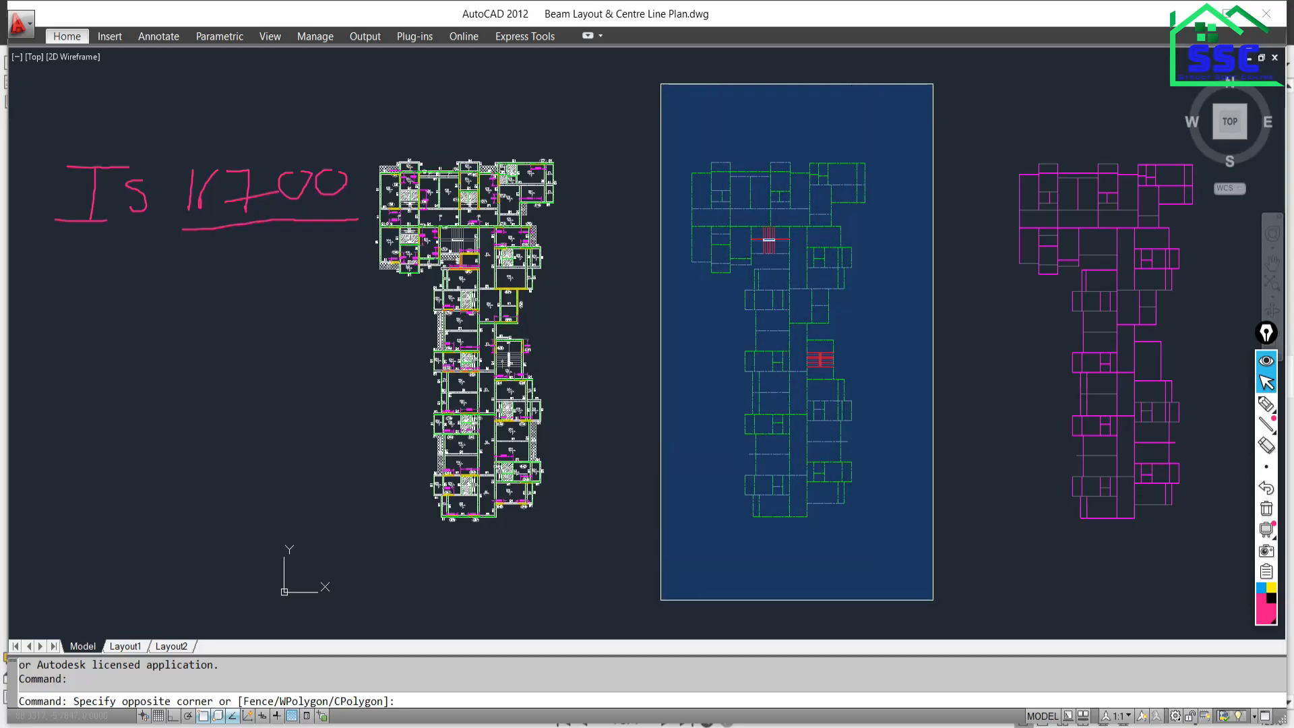
left_click(933, 599)
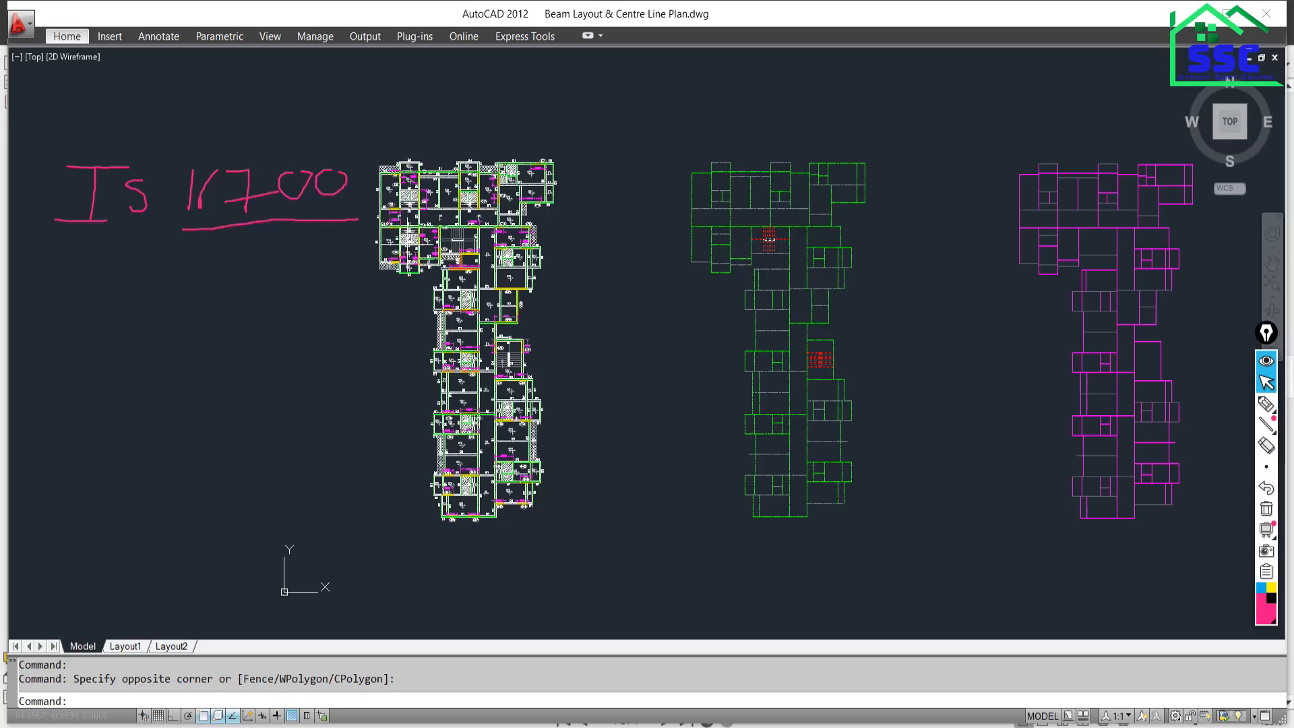
mouse_move(405, 238)
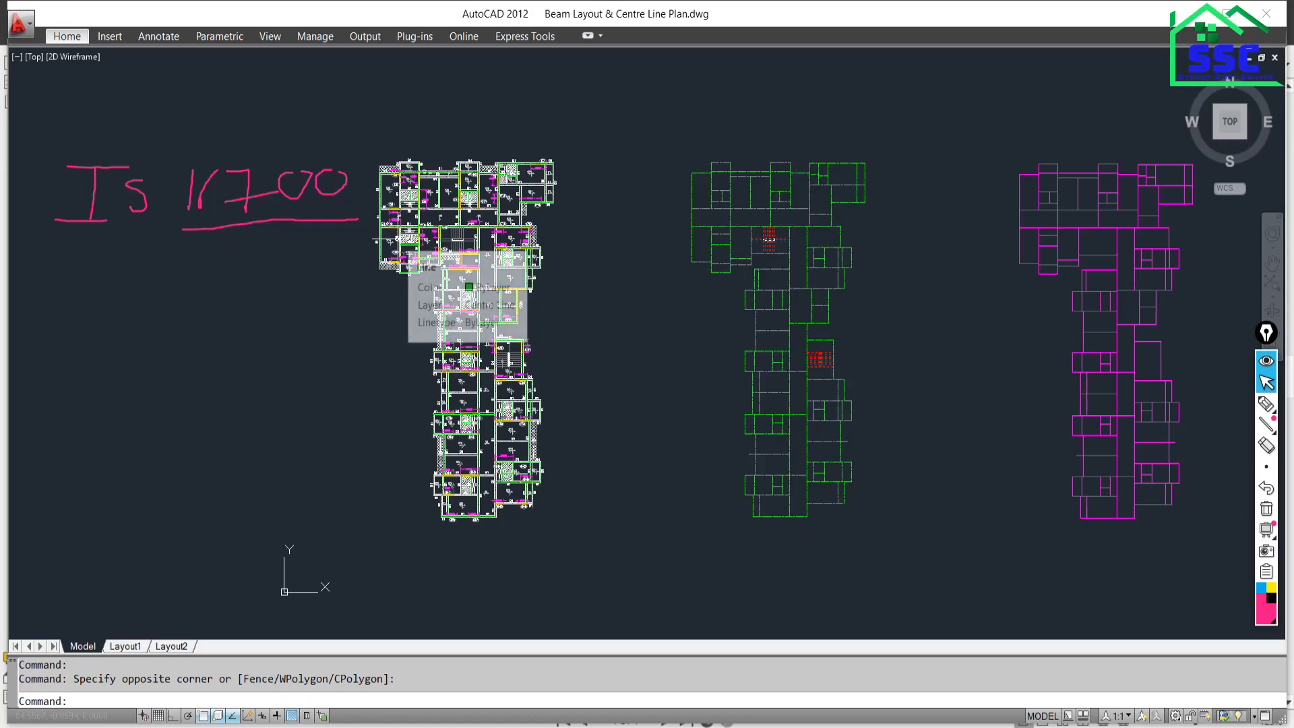
left_click(660, 111)
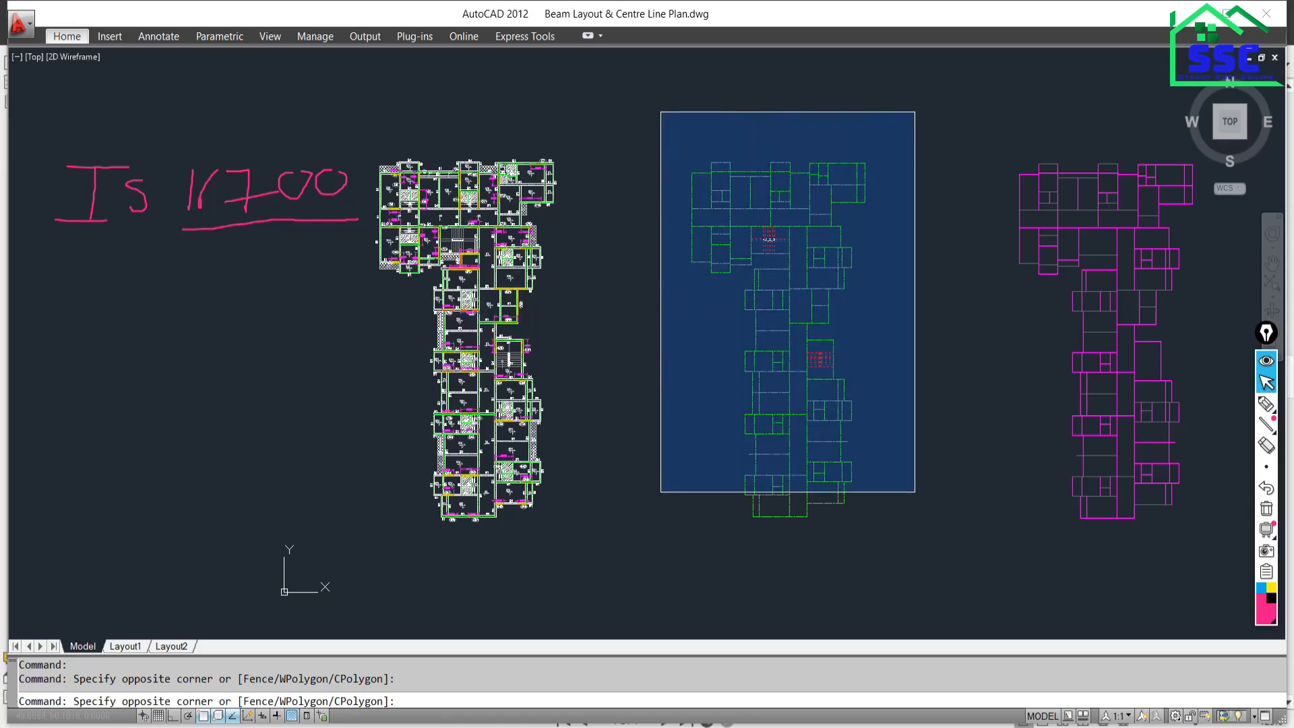
left_click(600, 216)
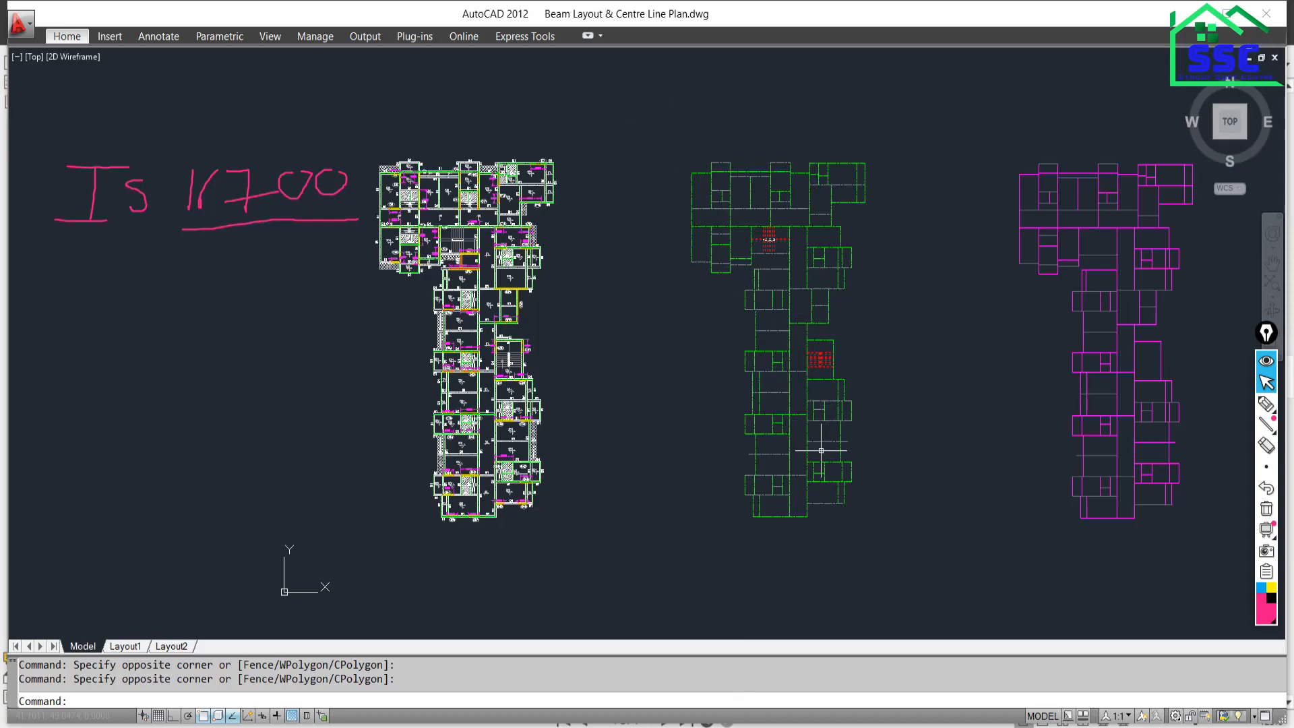
left_click(908, 727)
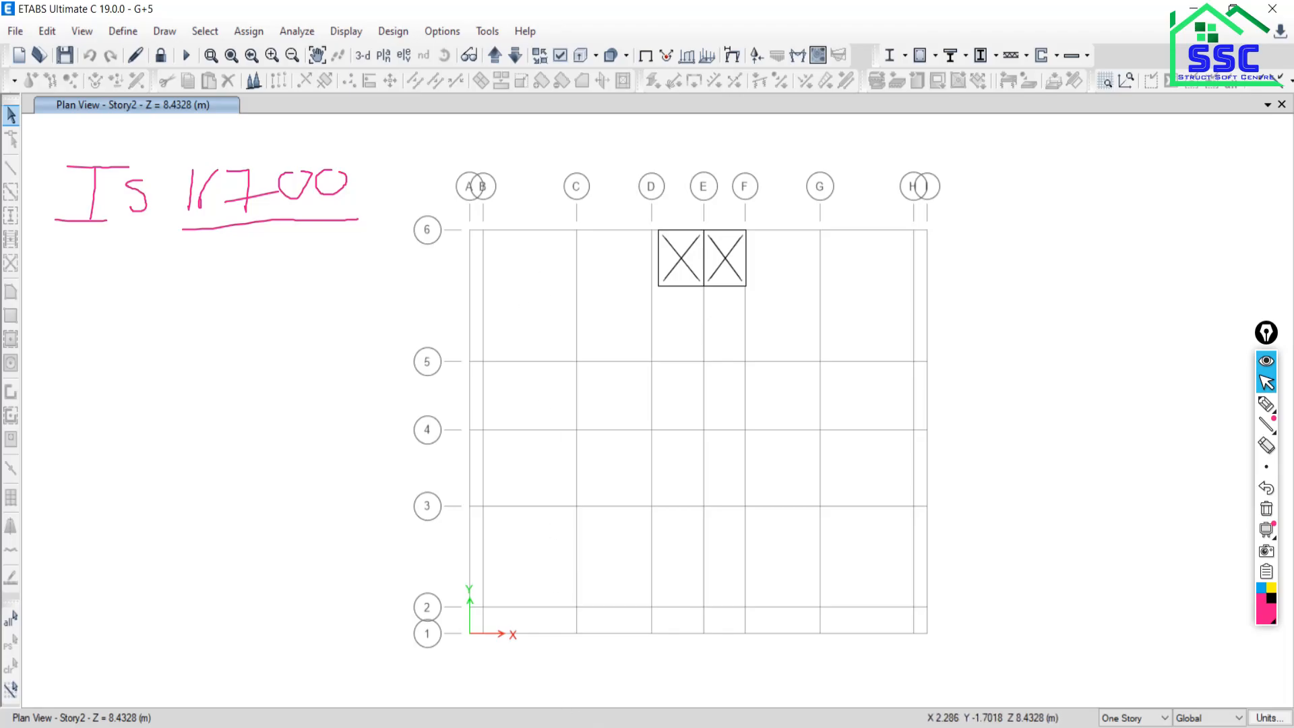
left_click(615, 727)
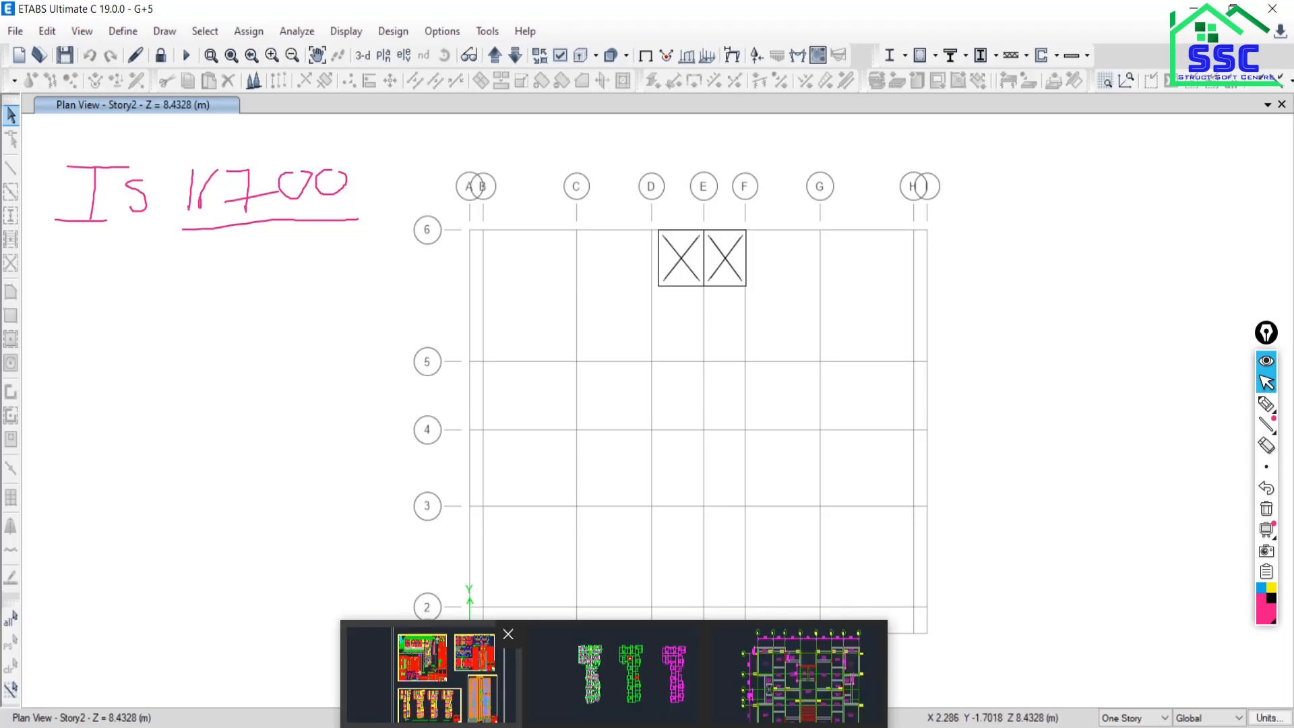
left_click(447, 685)
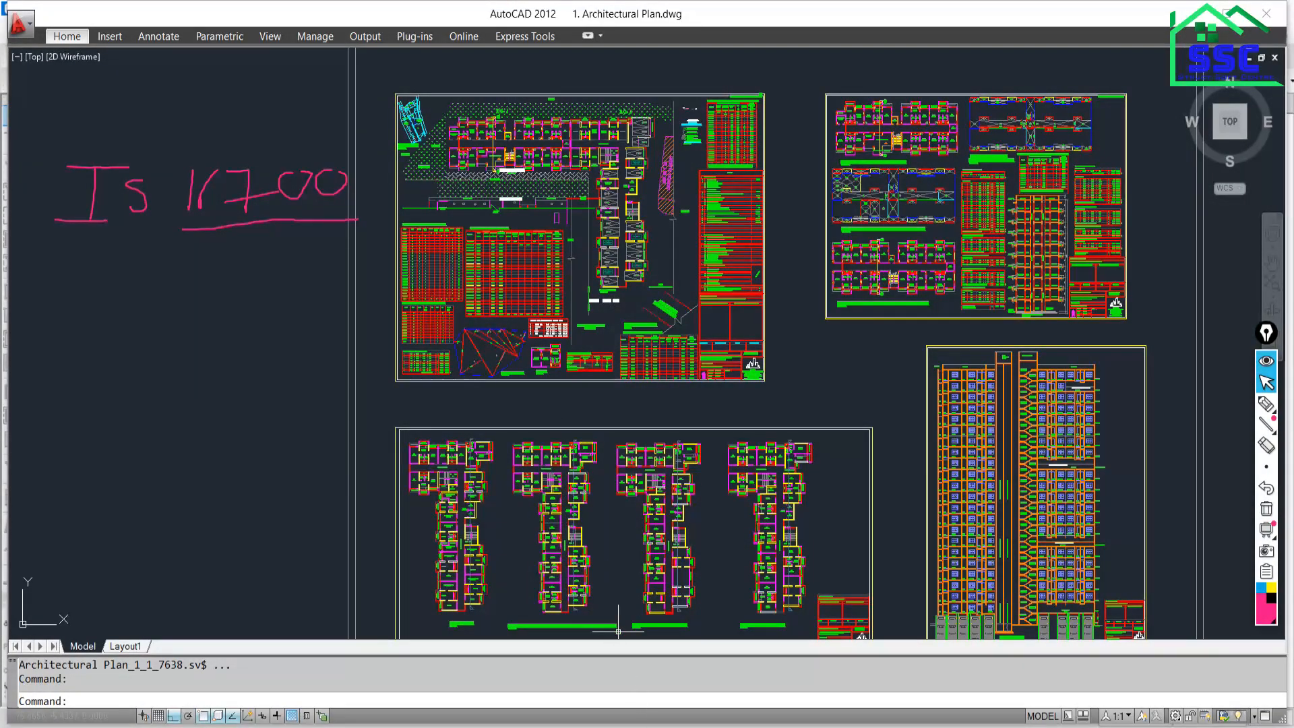
key("ctrl+Tab")
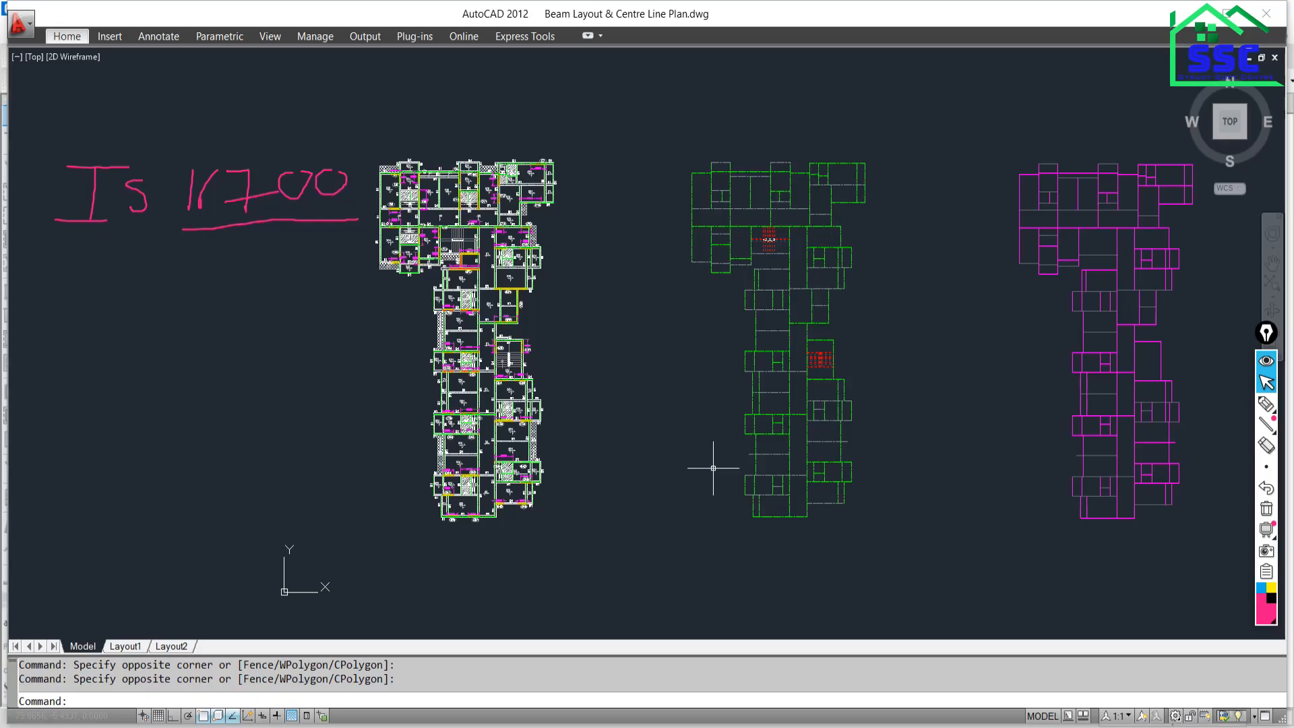
key("alt+Tab")
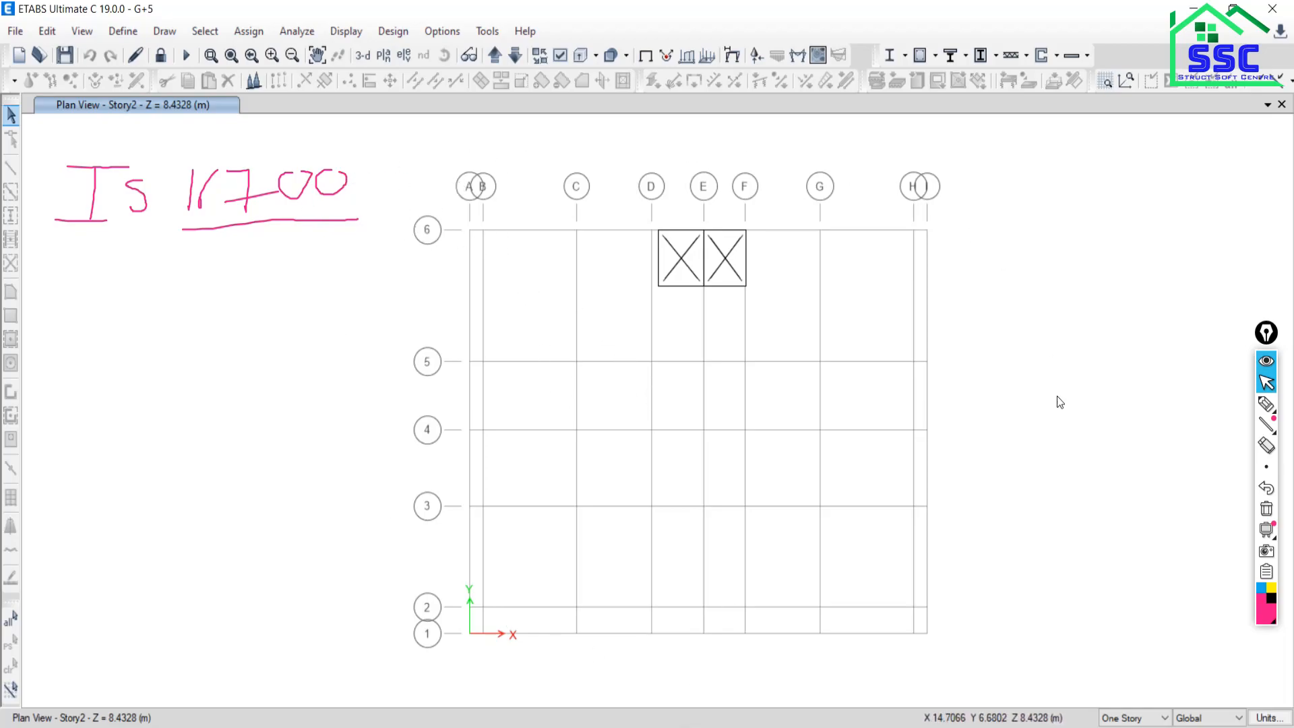
Handwrite circled note 1, 'OP', over the Story2 plan and underline the OPMI note.
mouse_move(781, 727)
left_click(1267, 403)
left_click_drag(94, 294, 80, 317)
left_click_drag(143, 289, 166, 325)
mouse_move(167, 289)
left_mouse_down()
mouse_move(189, 290)
mouse_move(165, 309)
mouse_move(237, 316)
left_mouse_up()
left_click_drag(147, 342, 239, 343)
Handwrite circled note 2, 'Using ETABS Quick Temp', across the plan grid.
mouse_move(85, 395)
left_mouse_down()
mouse_move(121, 413)
mouse_move(98, 396)
mouse_move(105, 442)
left_mouse_up()
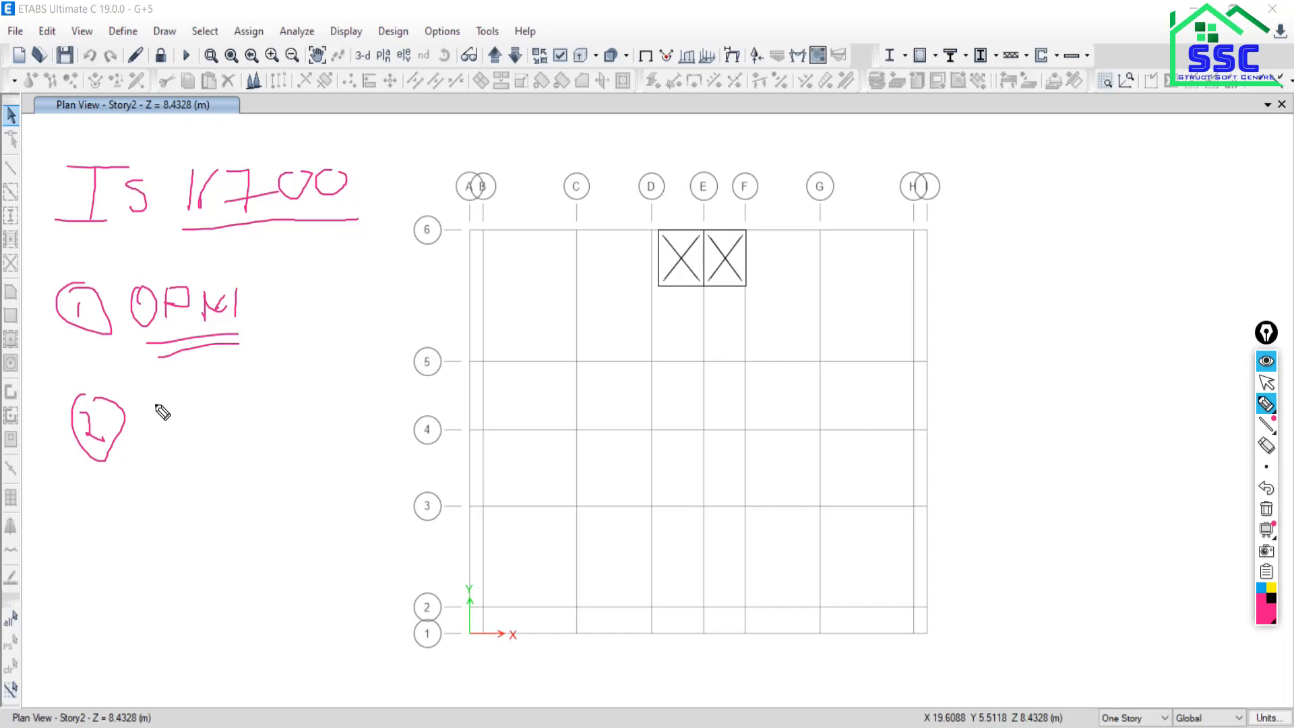
mouse_move(157, 386)
left_mouse_down()
mouse_move(180, 385)
mouse_move(196, 422)
mouse_move(187, 437)
mouse_move(260, 427)
mouse_move(280, 477)
mouse_move(244, 472)
left_mouse_up()
mouse_move(334, 379)
left_mouse_down()
mouse_move(330, 425)
mouse_move(385, 403)
mouse_move(407, 418)
left_mouse_up()
mouse_move(425, 361)
left_mouse_down()
mouse_move(448, 412)
mouse_move(450, 373)
left_mouse_up()
mouse_move(546, 330)
left_mouse_down()
mouse_move(540, 385)
mouse_move(558, 403)
mouse_move(599, 372)
mouse_move(607, 393)
mouse_move(638, 399)
left_mouse_up()
mouse_move(666, 355)
left_mouse_down()
mouse_move(663, 398)
mouse_move(696, 391)
left_mouse_up()
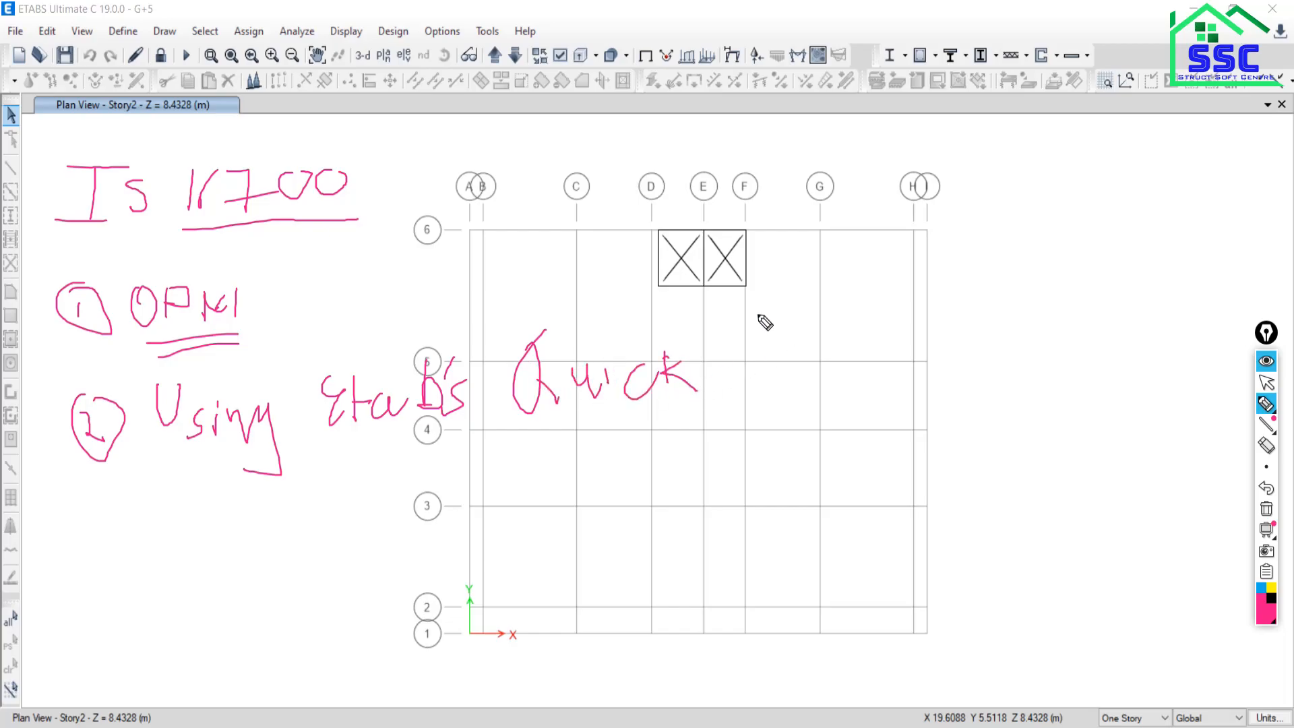
left_click_drag(758, 314, 814, 303)
mouse_move(780, 309)
left_mouse_down()
mouse_move(793, 390)
mouse_move(869, 379)
mouse_move(916, 453)
mouse_move(907, 388)
left_mouse_up()
Start a third numbered note, then erase all the handwritten notes at once.
mouse_move(102, 530)
left_mouse_down()
mouse_move(83, 557)
mouse_move(106, 514)
mouse_move(96, 533)
mouse_move(117, 567)
left_mouse_up()
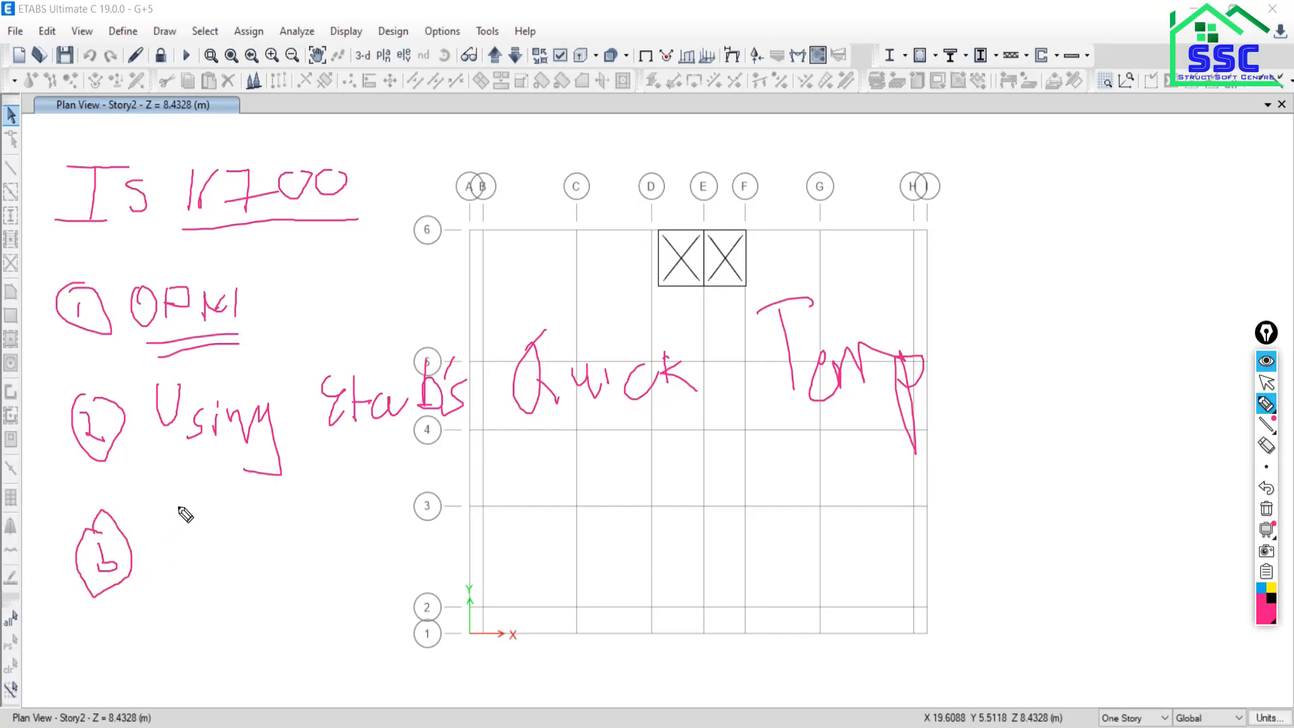
mouse_move(169, 514)
left_mouse_down()
mouse_move(166, 547)
mouse_move(182, 553)
mouse_move(180, 532)
mouse_move(204, 514)
mouse_move(204, 553)
mouse_move(244, 506)
mouse_move(251, 559)
left_mouse_up()
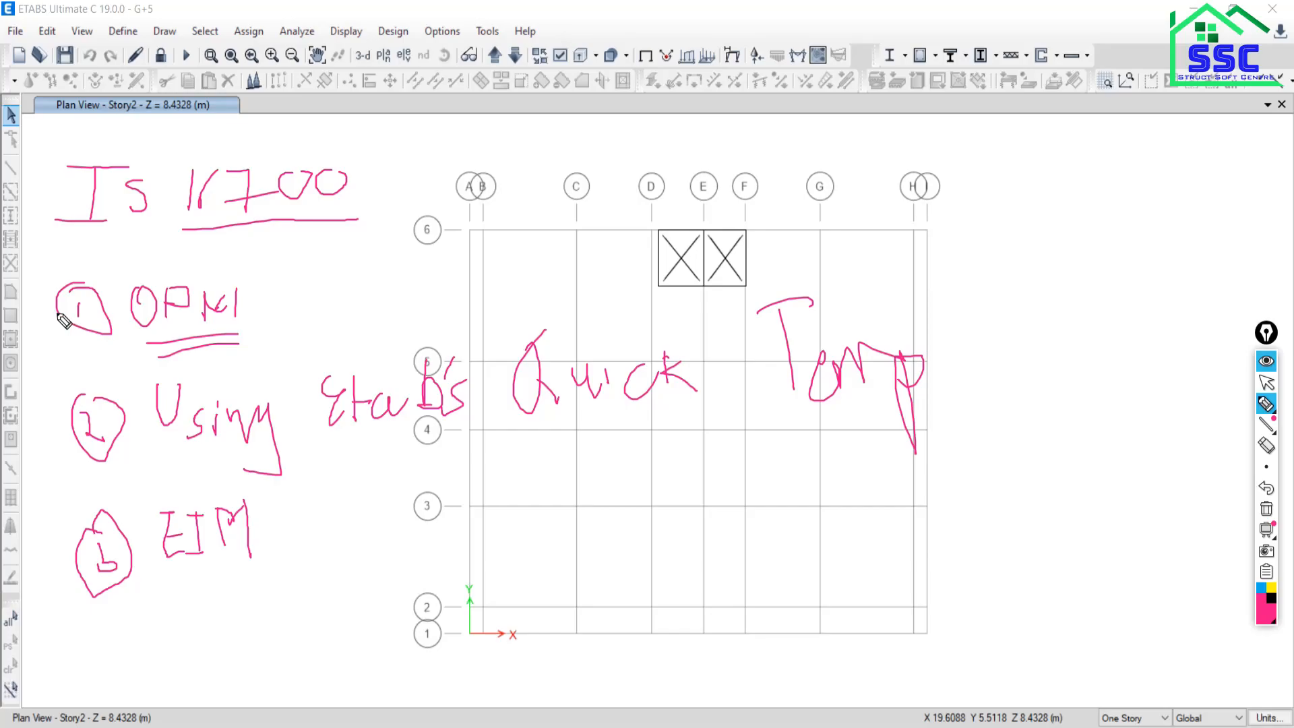
left_click(1267, 509)
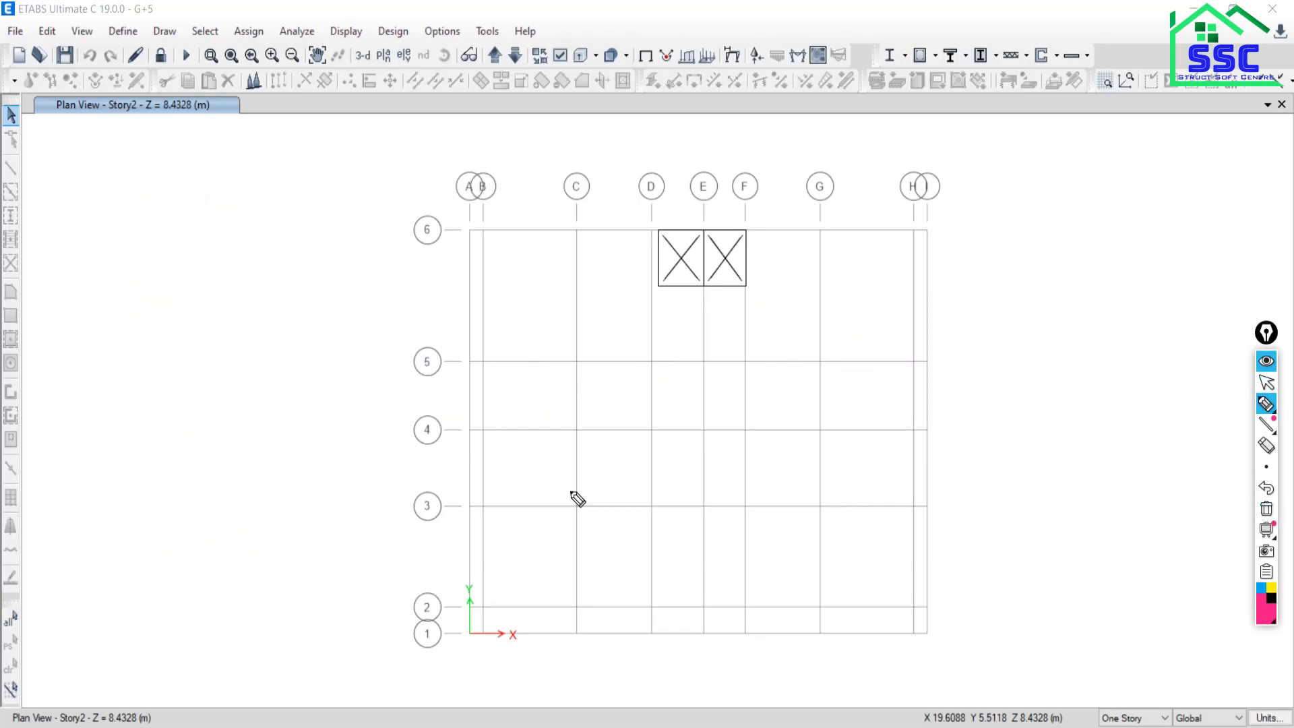
Leave the screen pen for the normal pointer and zoom the view in and out.
left_click(1266, 383)
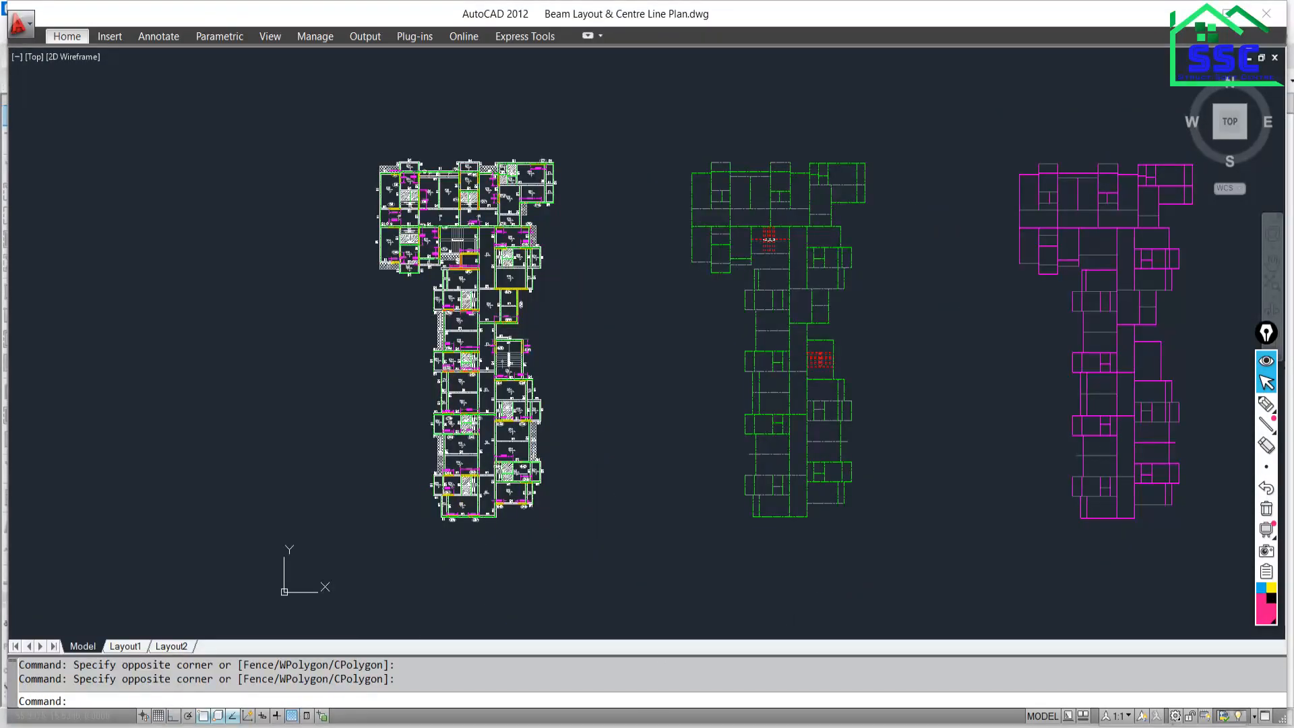
scroll(474, 348, "up", 10)
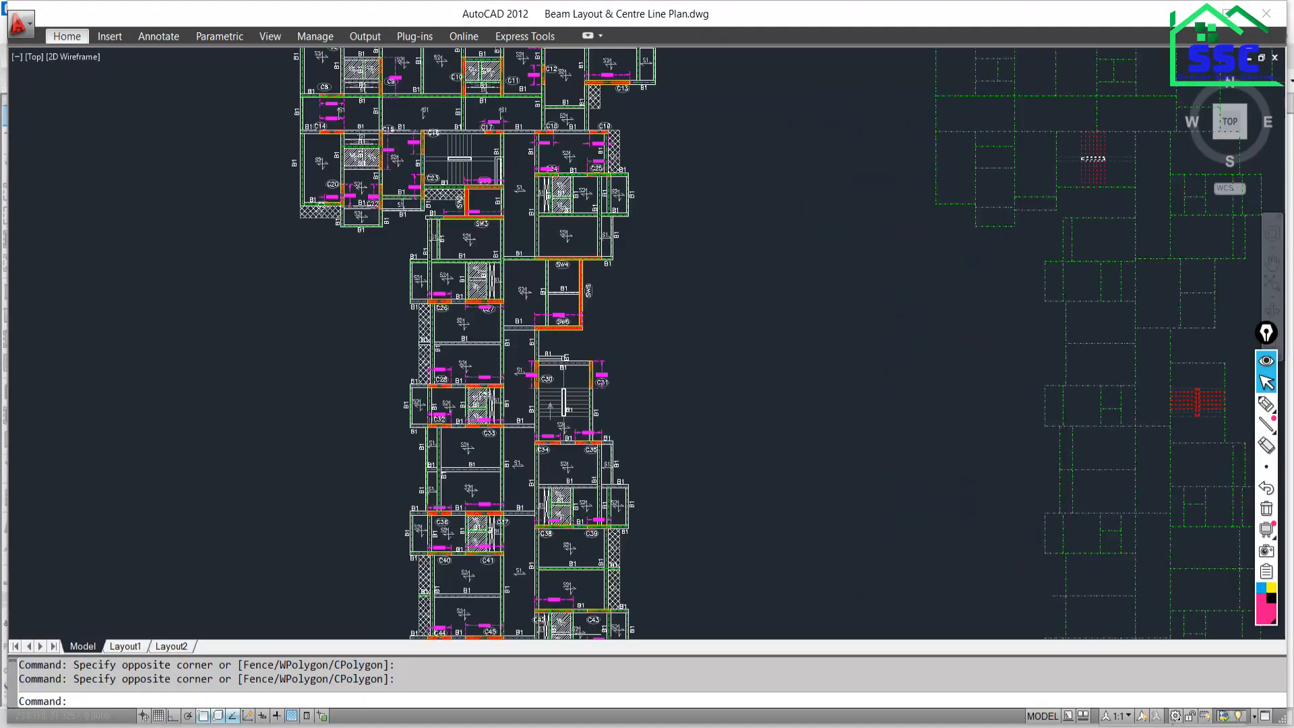
scroll(474, 349, "down", 10)
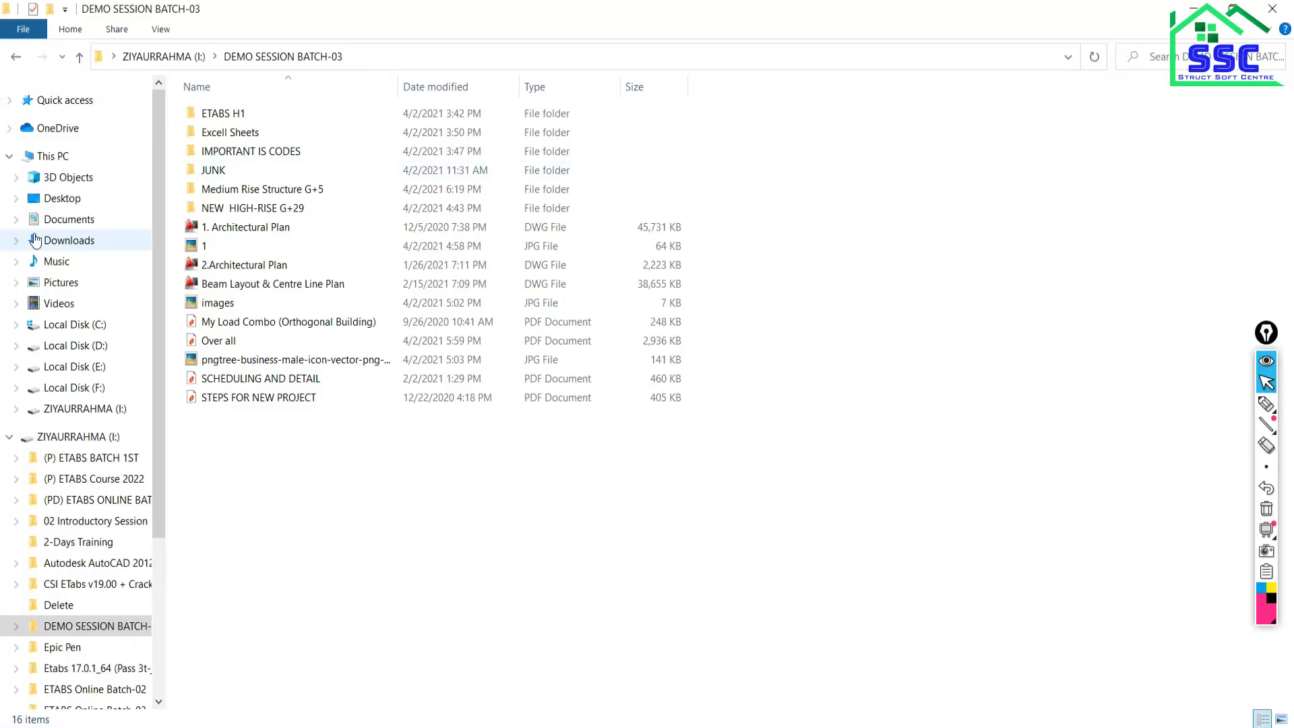
Open the NEW HIGH-RISE G+29 project folder to reach the ETABS model MODEL-01.
double_click(221, 207)
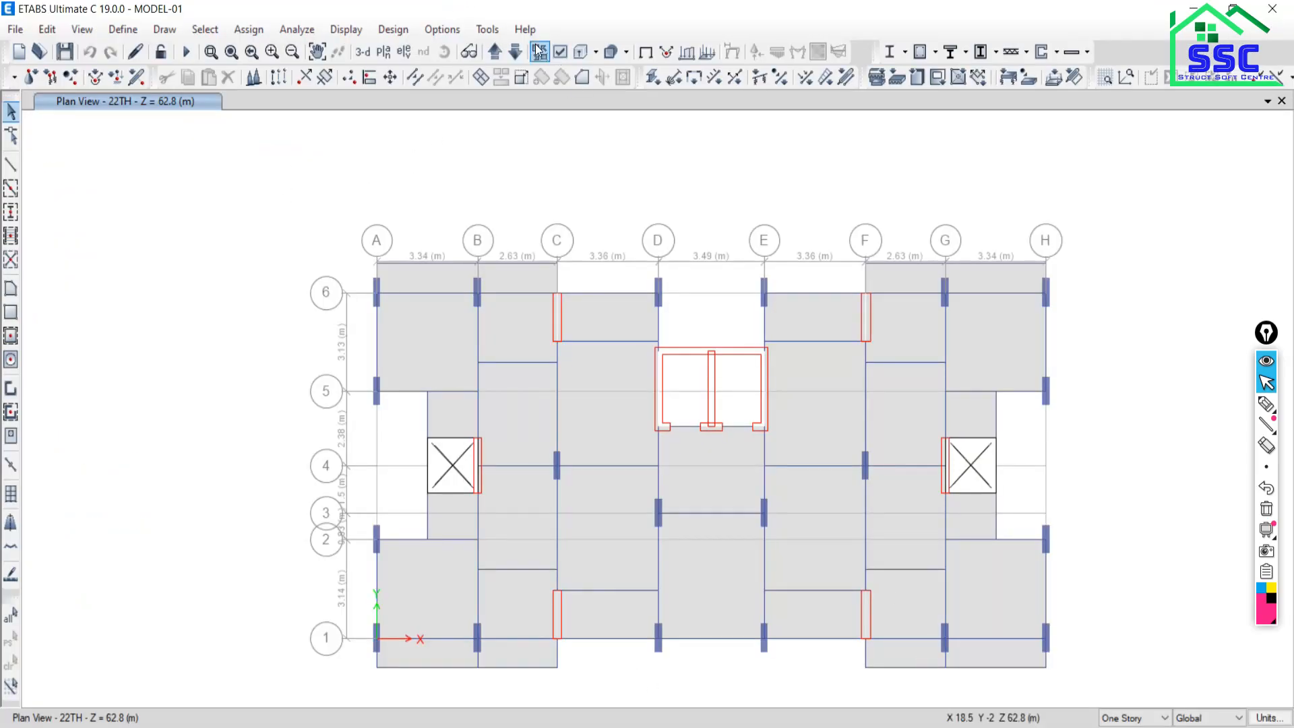
Hide columns and floors in the 22TH plan through the display options.
left_click(564, 55)
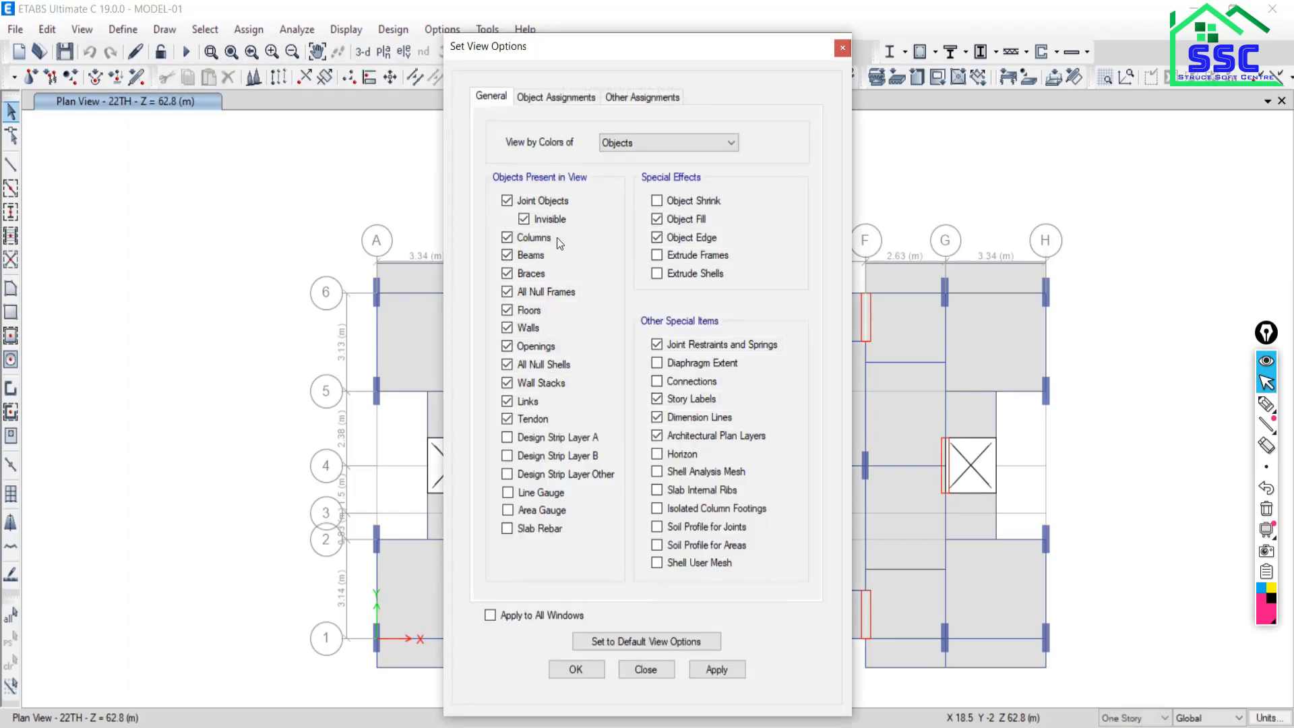
left_click(524, 238)
left_click(519, 311)
left_click(725, 670)
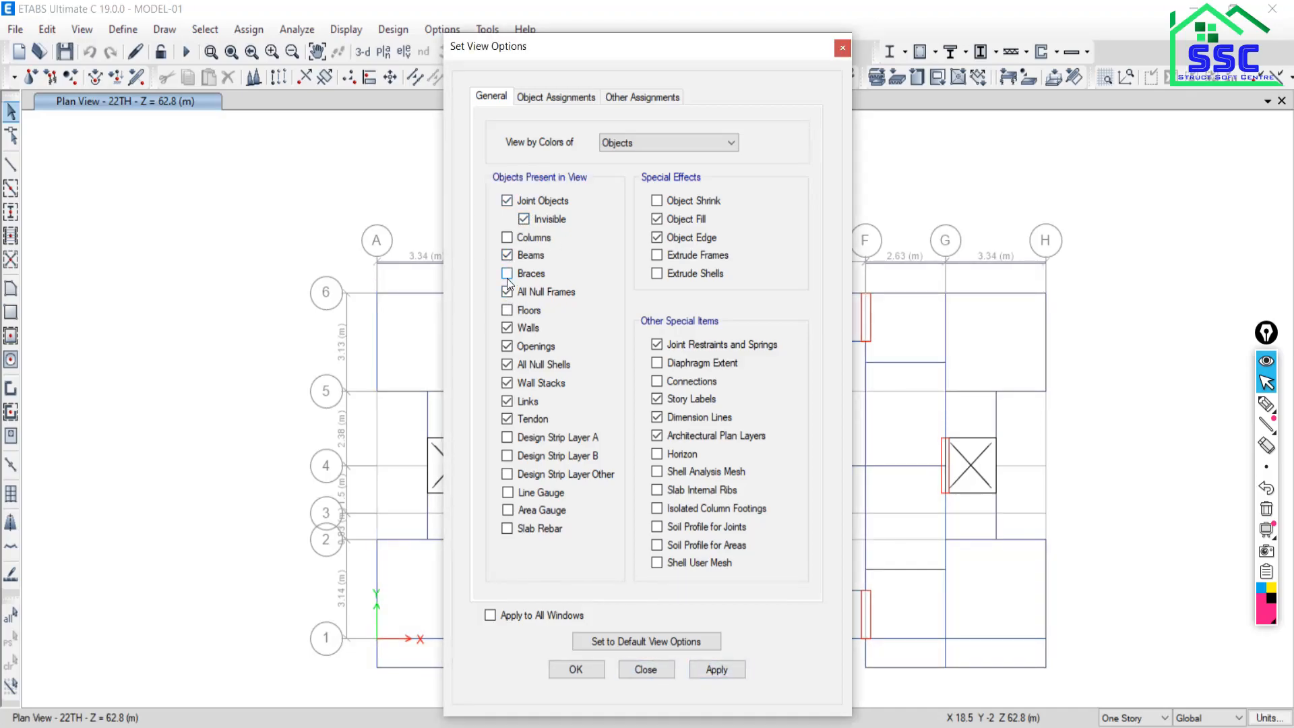
left_click(647, 669)
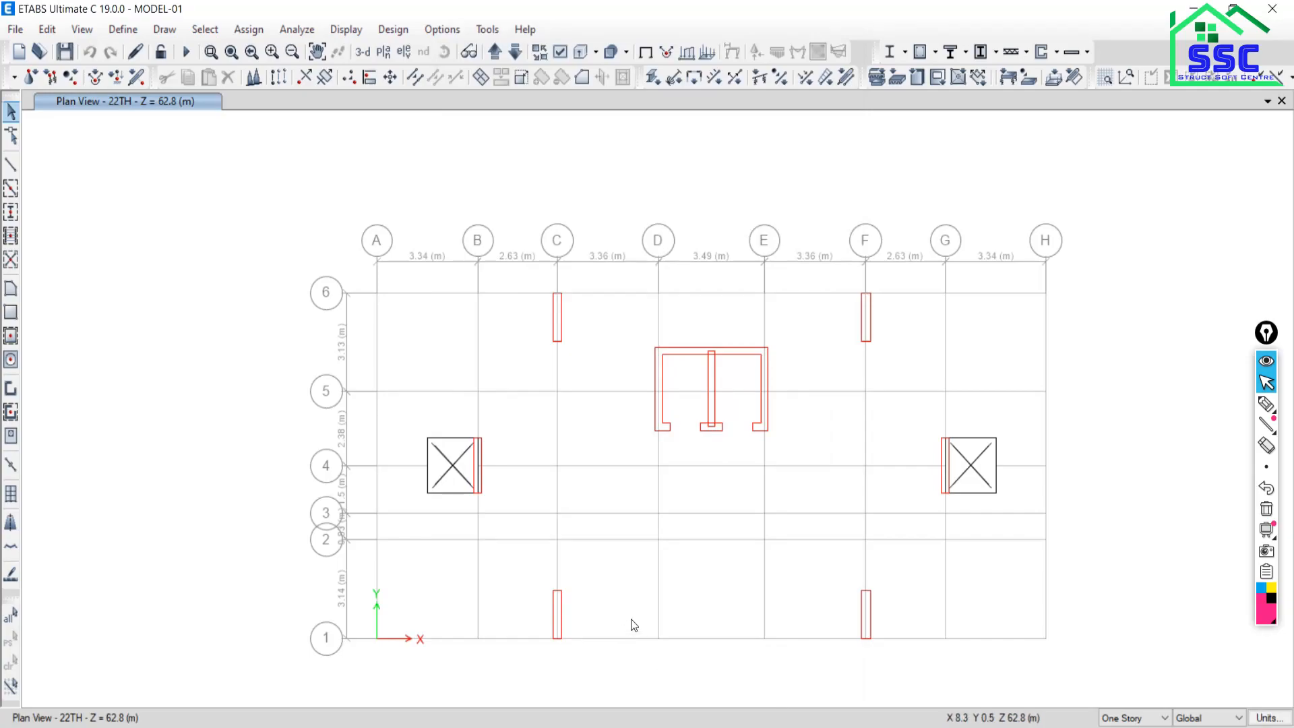
Hide walls as well, then bring the AutoCAD High-Rise drawing to the front.
left_click(560, 53)
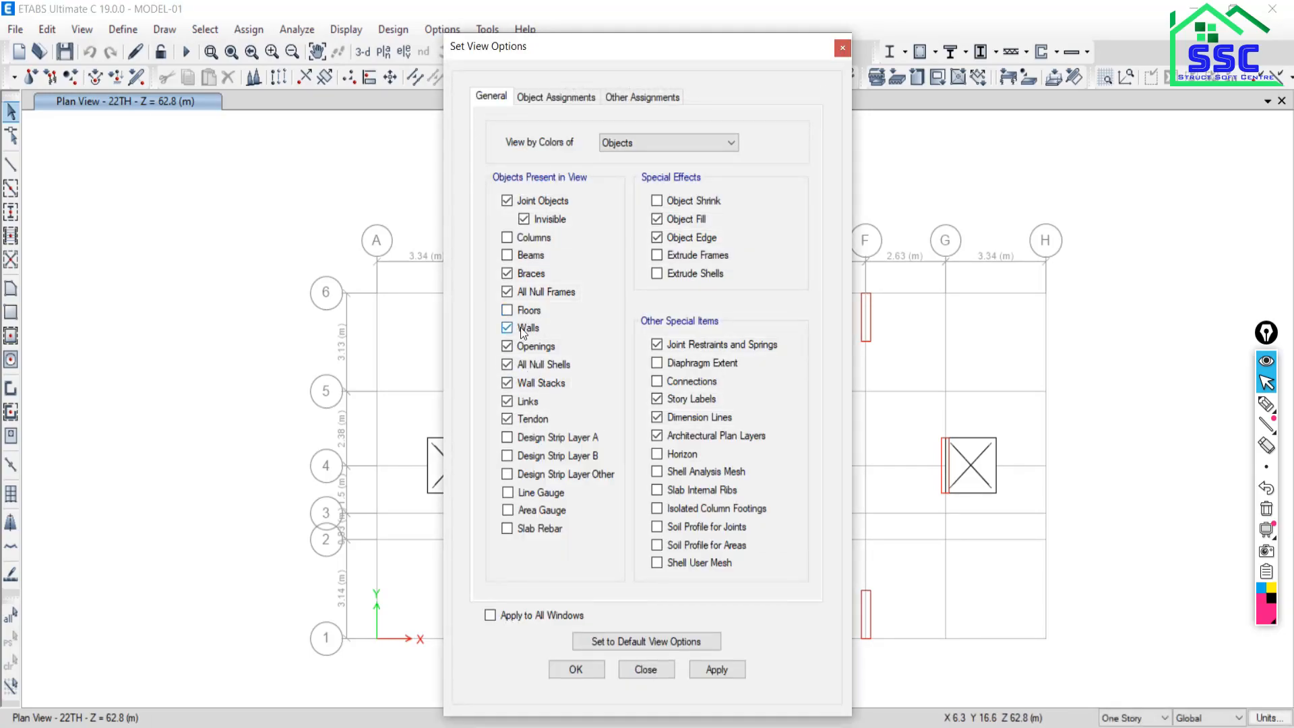
left_click(521, 327)
left_click(737, 669)
left_click(643, 669)
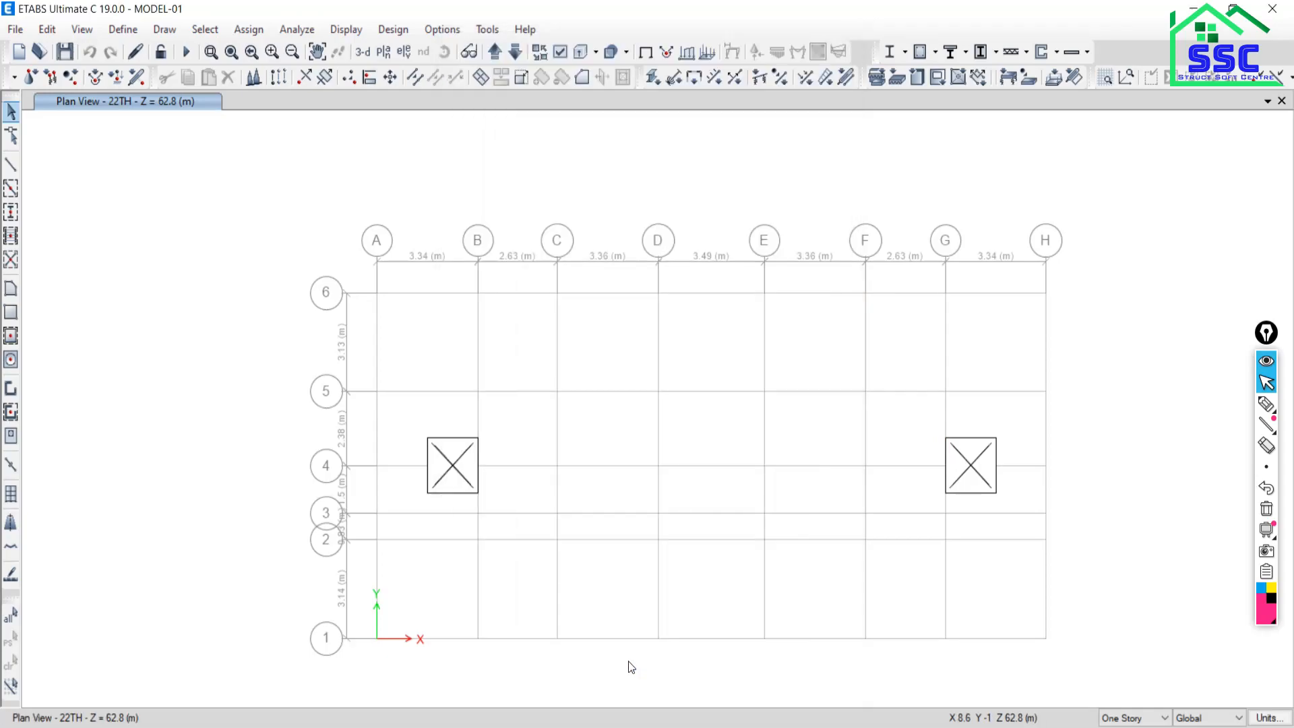
left_click(723, 727)
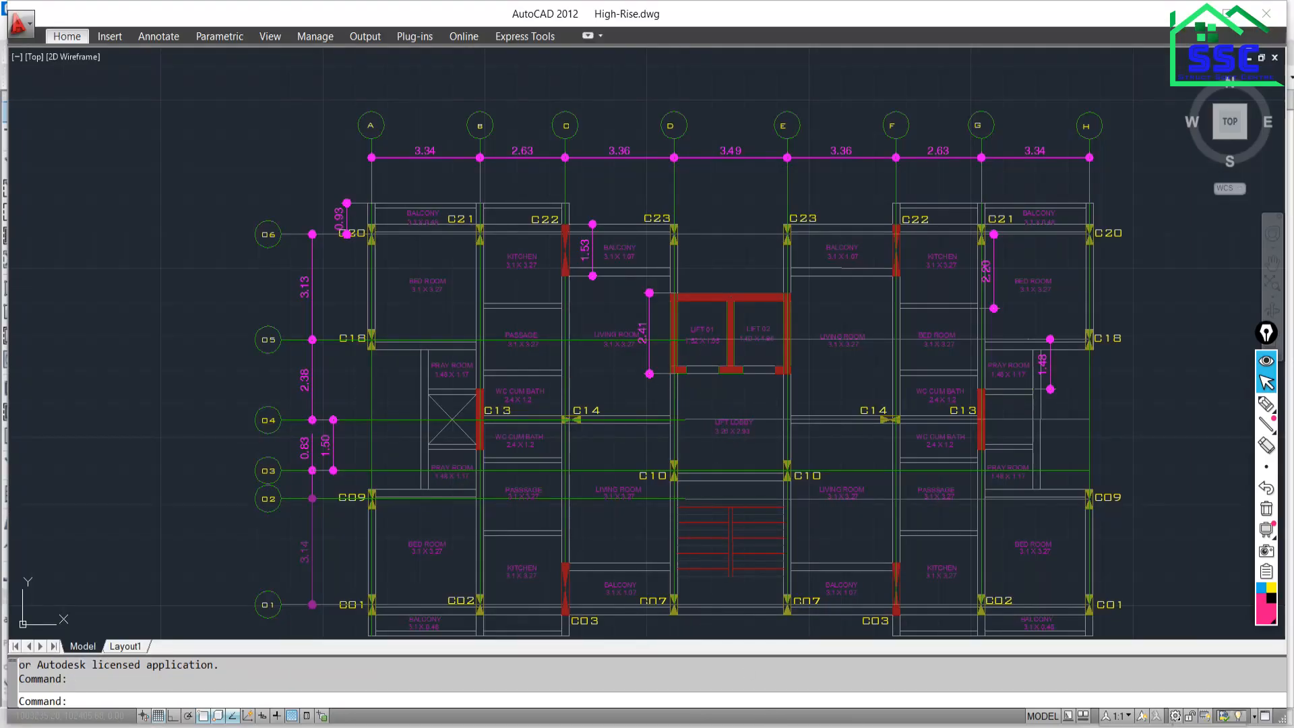
Return to the ETABS model and turn on column display on the 22TH plan.
mouse_move(905, 726)
left_click(812, 678)
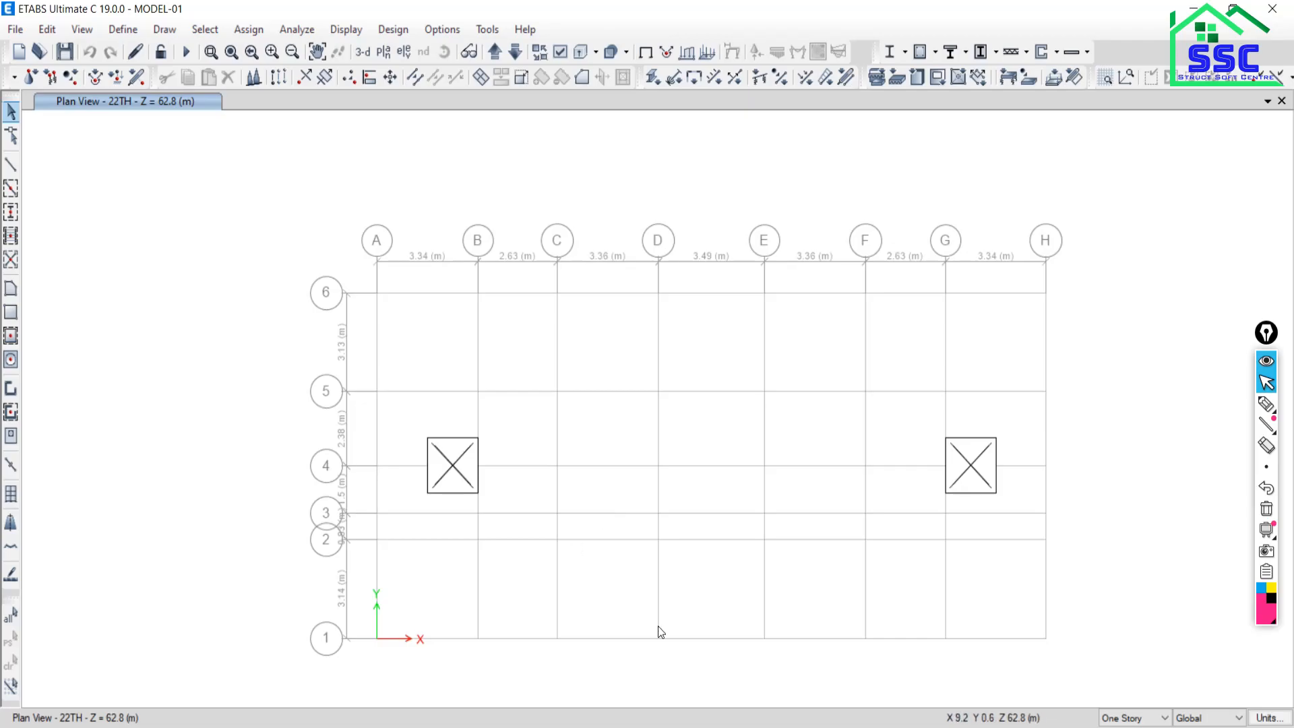
key("alt+Tab")
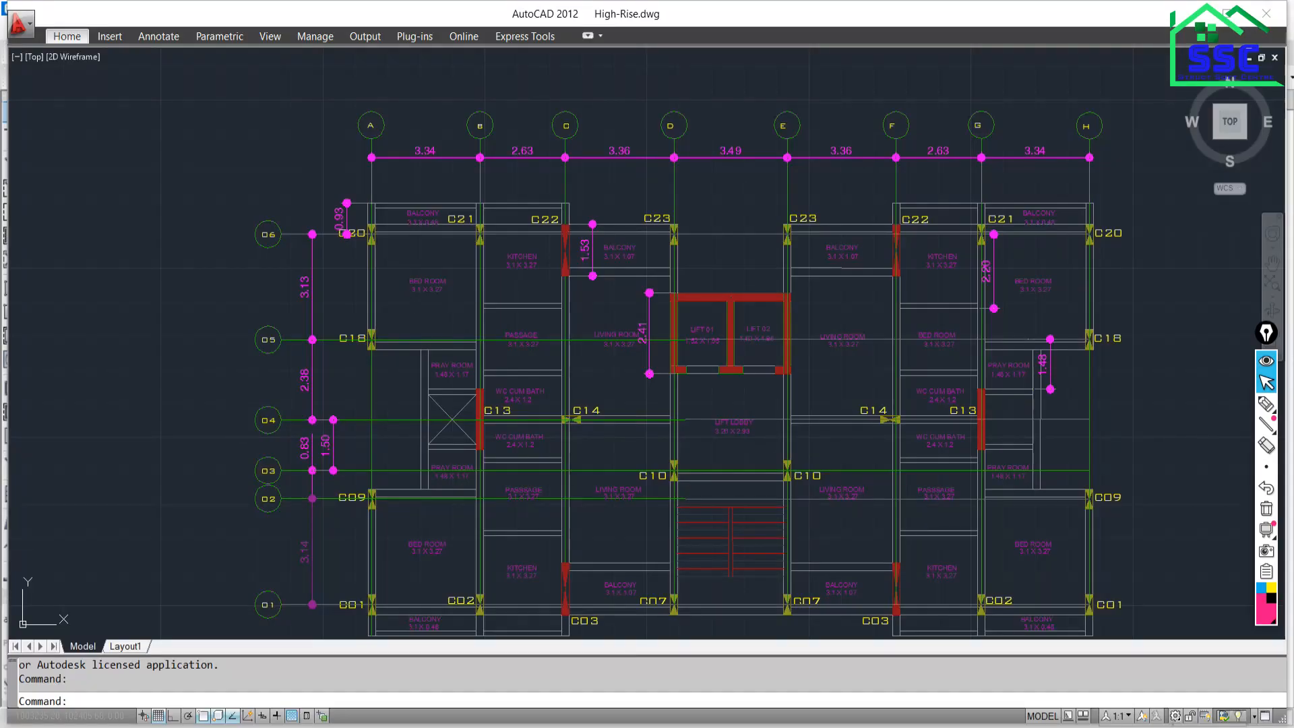
key("alt+Tab")
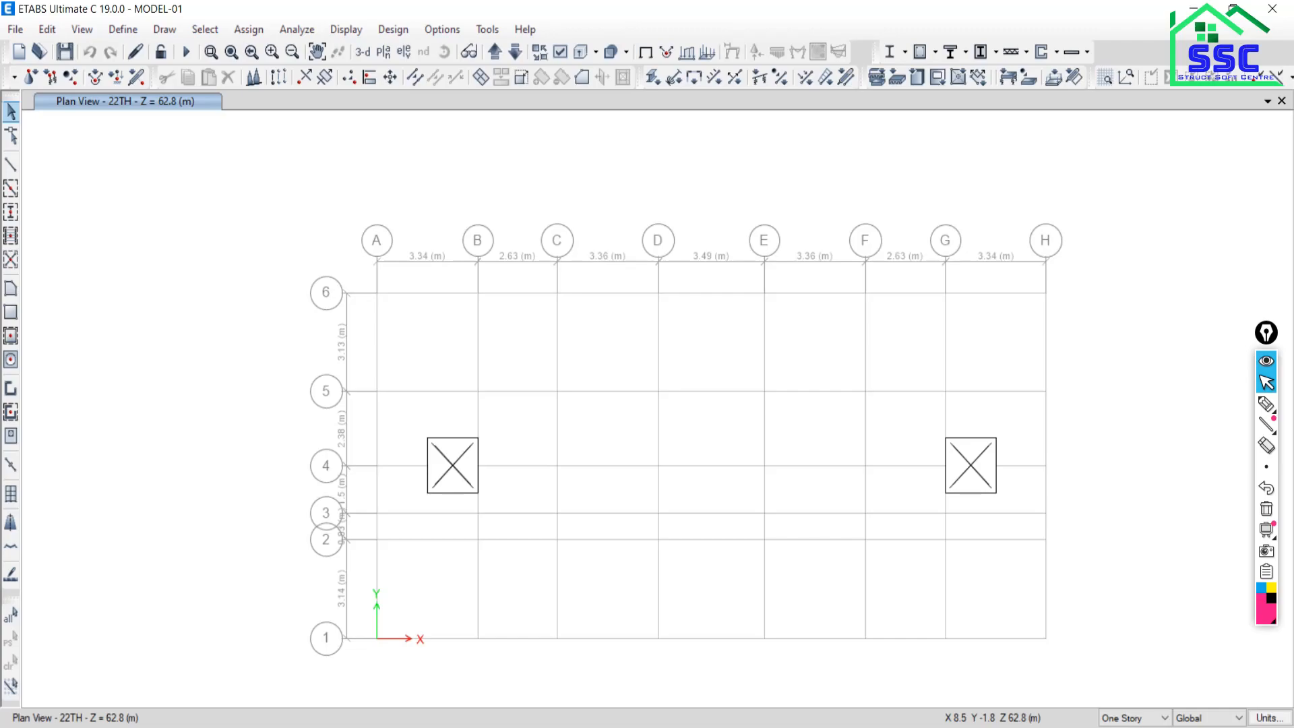
left_click(555, 54)
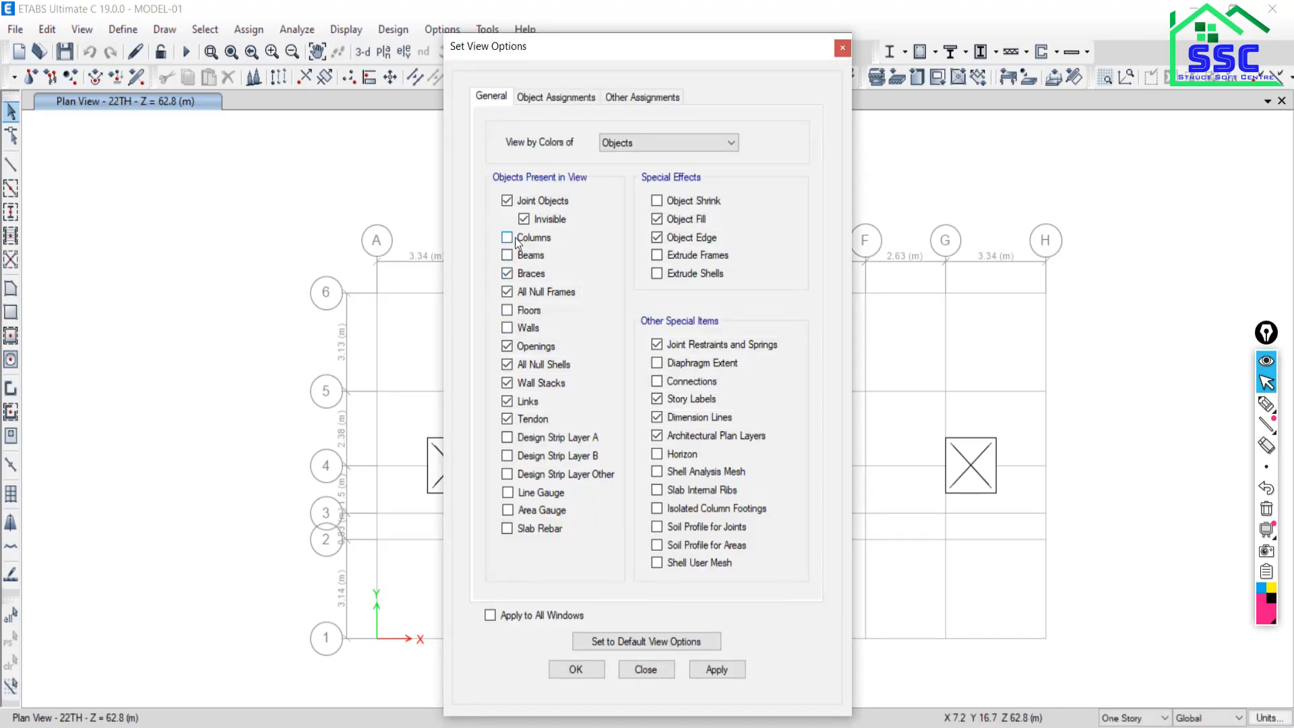
left_click(507, 238)
left_click(722, 670)
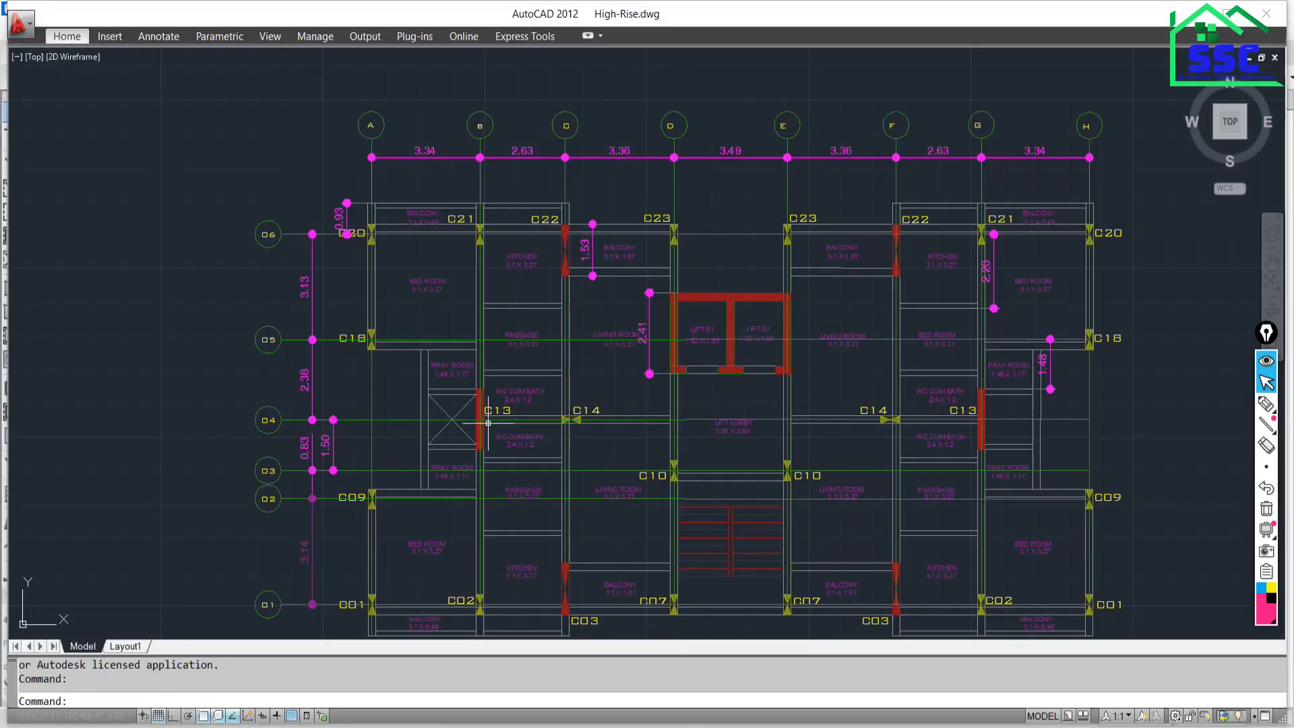
Turn on walls so the red shear walls and lift core reappear on the plan.
scroll(510, 465, "down", 2)
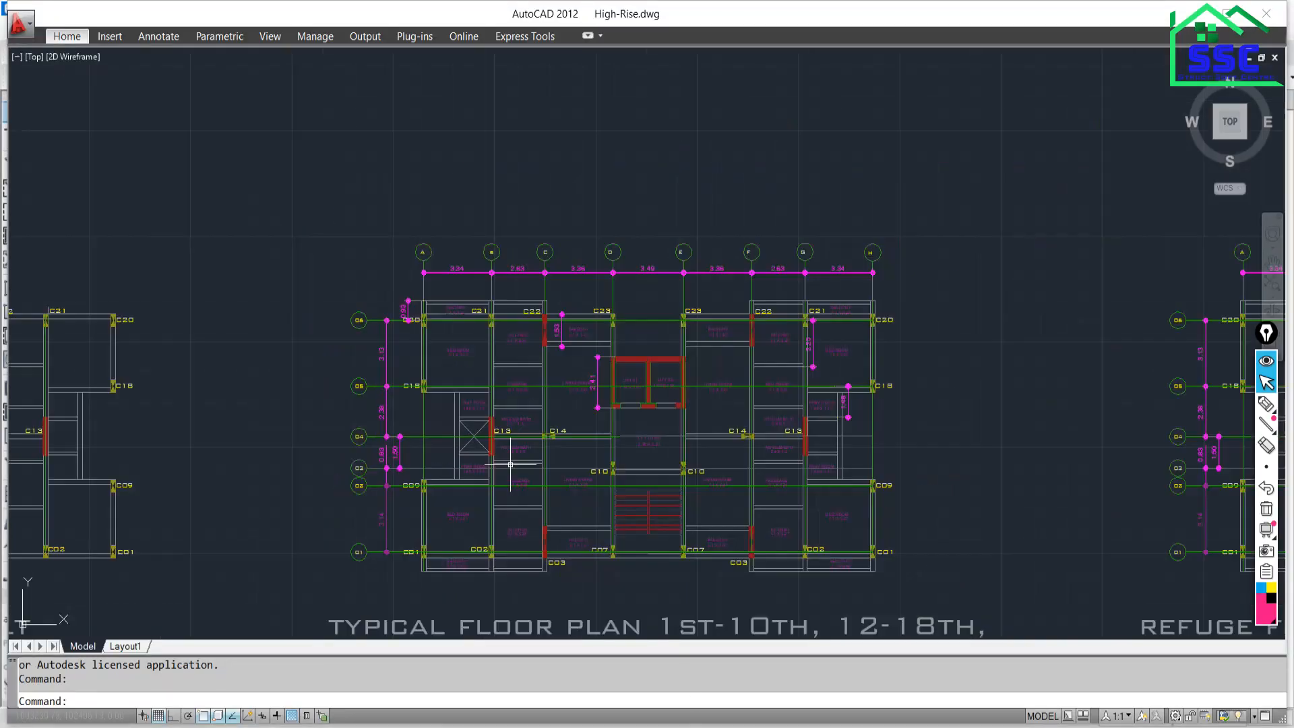
scroll(507, 458, "down", 2)
scroll(508, 524, "up", 1)
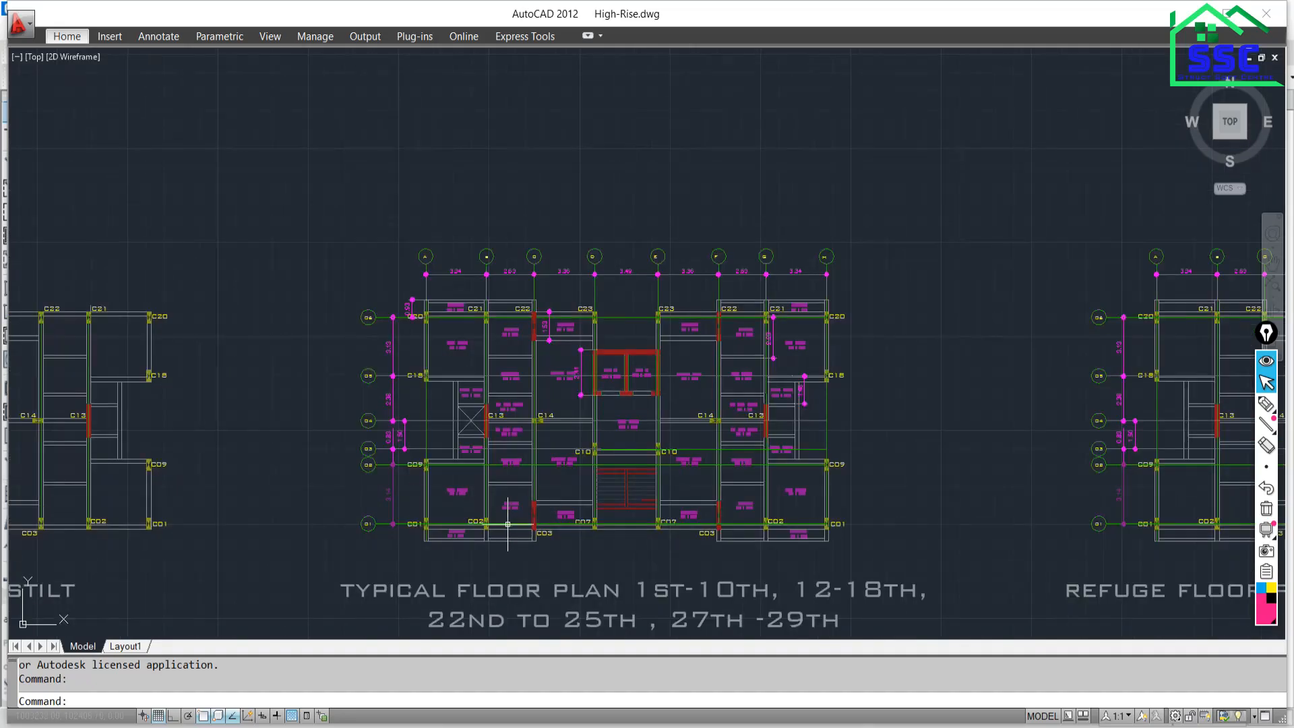
scroll(508, 524, "up", 3)
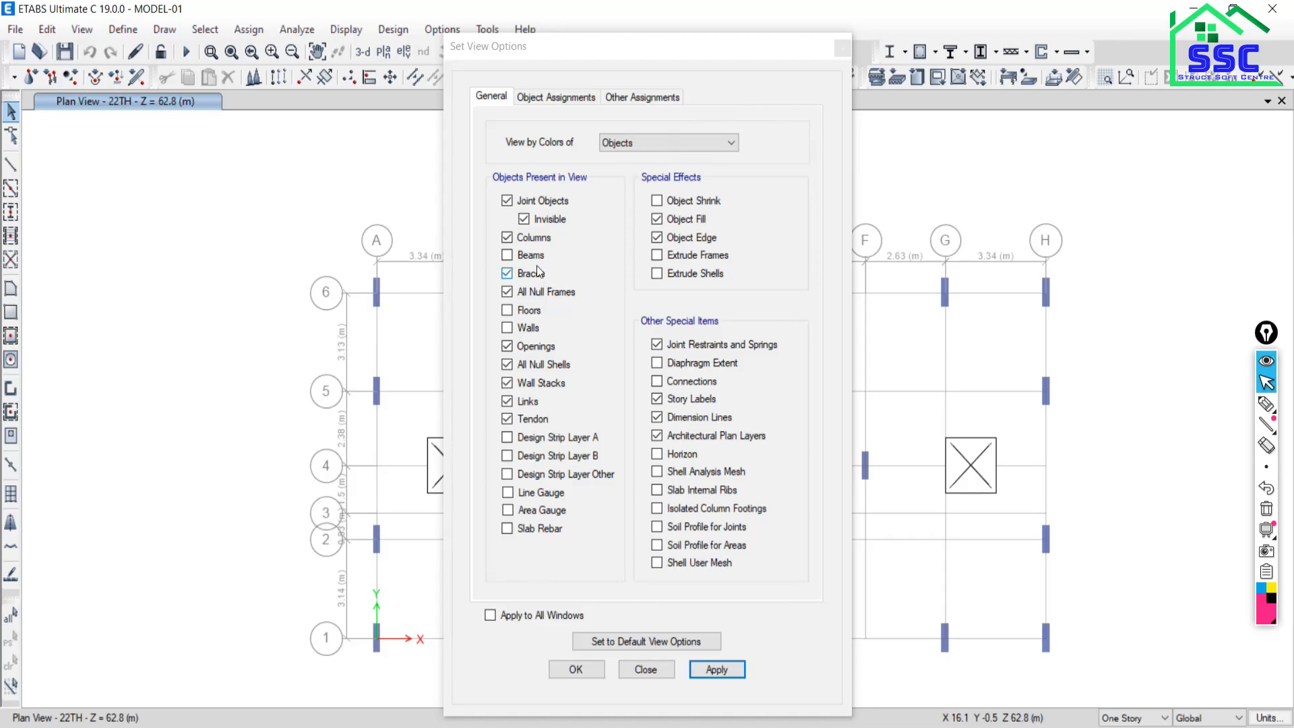
left_click(510, 328)
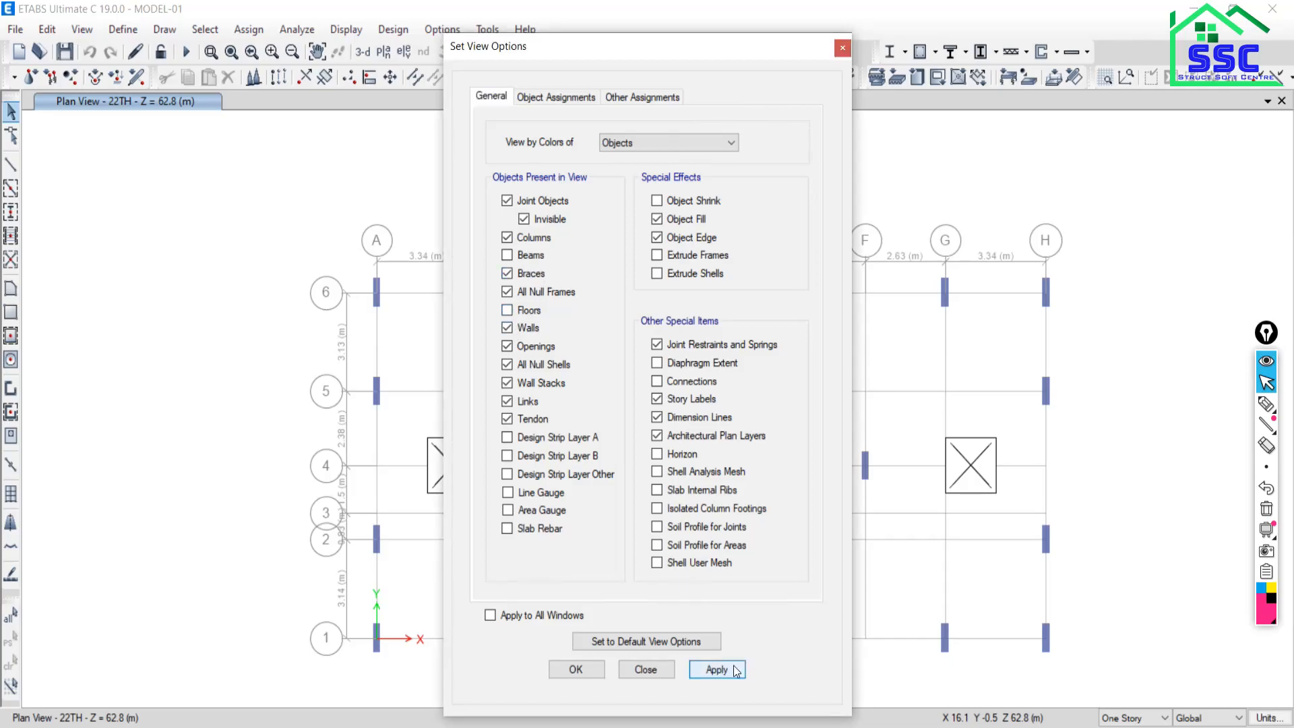
left_click(737, 671)
mouse_move(699, 43)
left_mouse_down()
mouse_move(98, 10)
mouse_move(132, 11)
left_mouse_up()
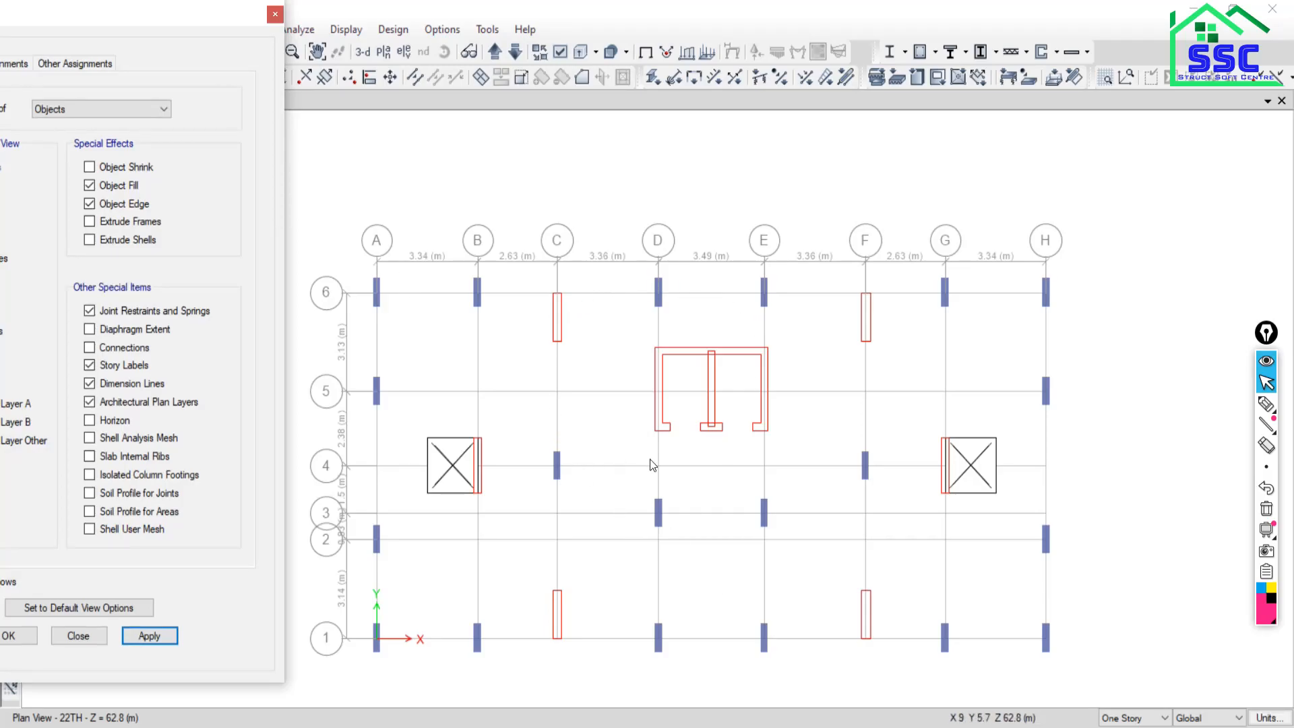
left_click_drag(60, 19, 143, 19)
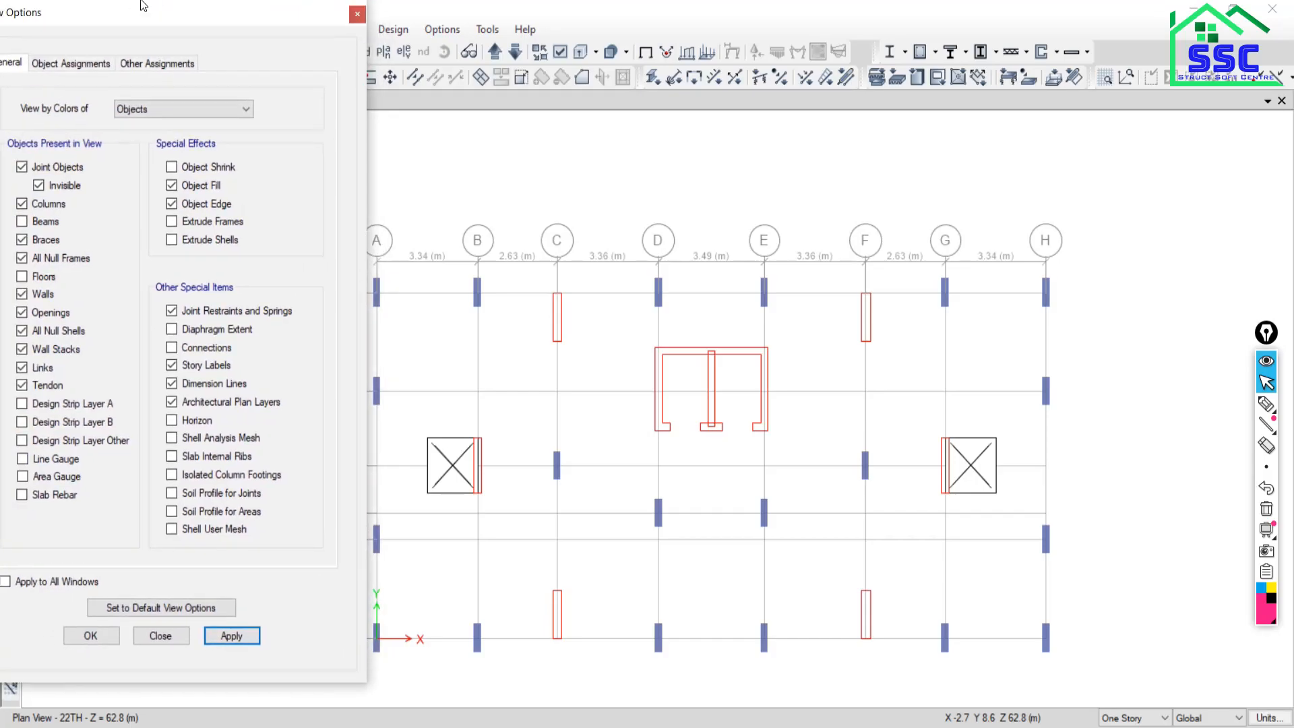
Turn on beam display and switch to a full-height 3-D view of the tower.
left_click(22, 222)
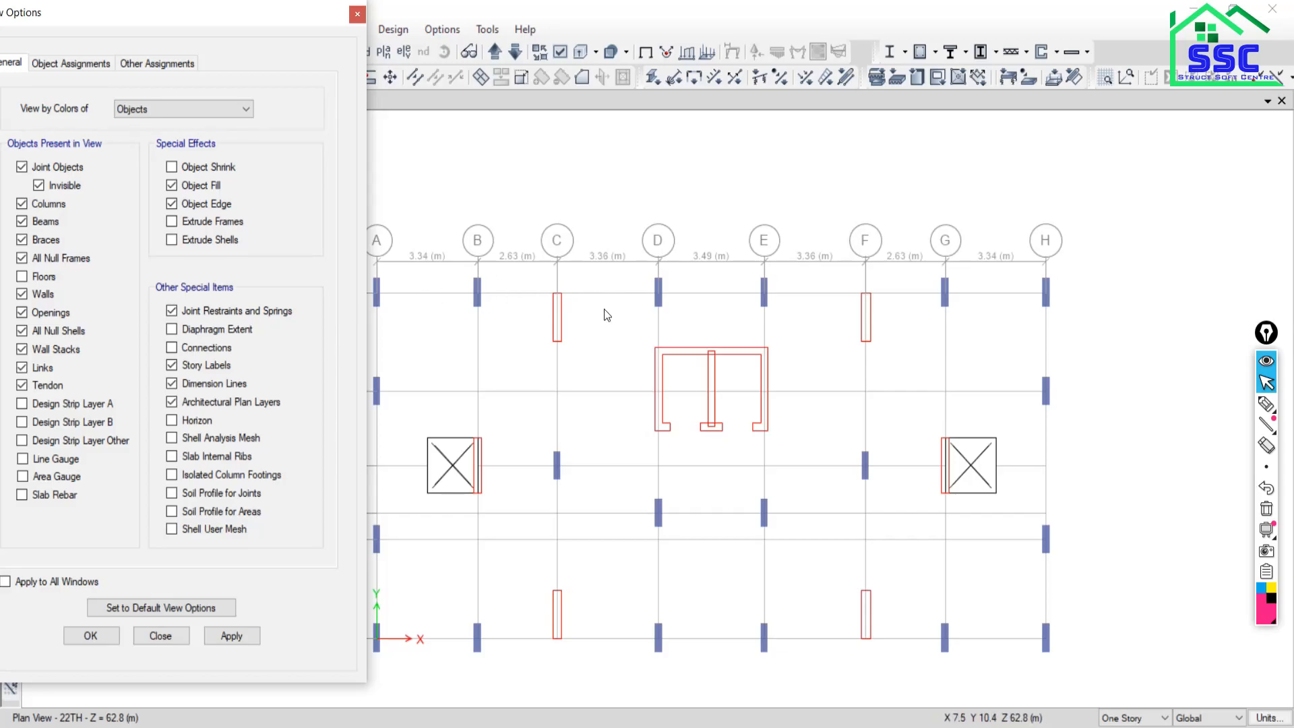
left_click_drag(298, 16, 252, 15)
left_click(364, 52)
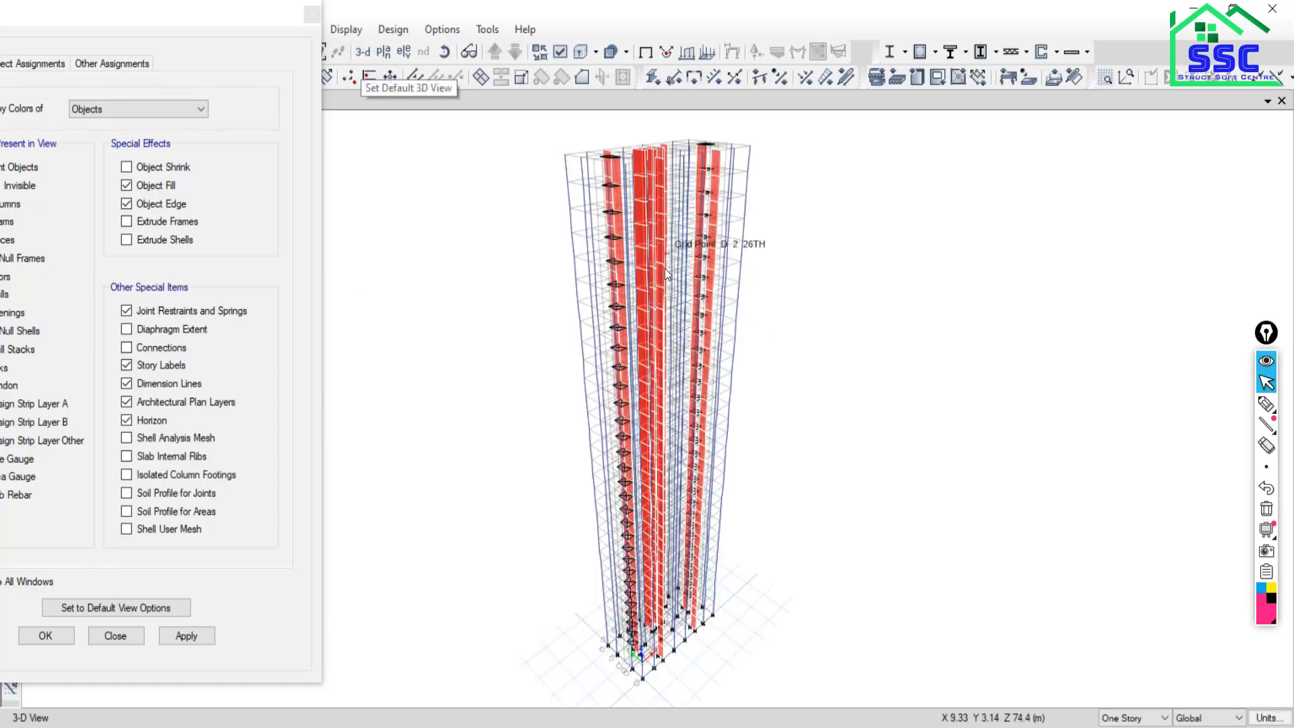
Switch the view to the 23TH story plan.
left_click(383, 53)
left_click(562, 391)
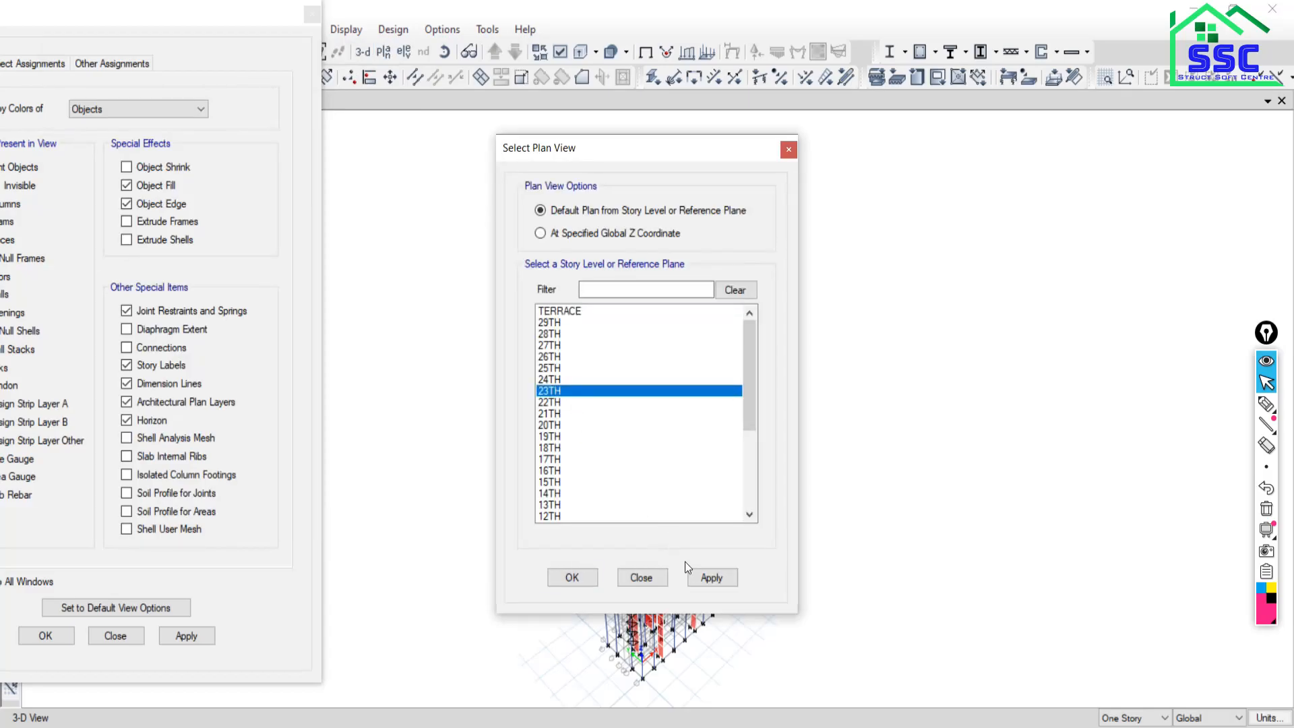
left_click(701, 578)
left_click(624, 580)
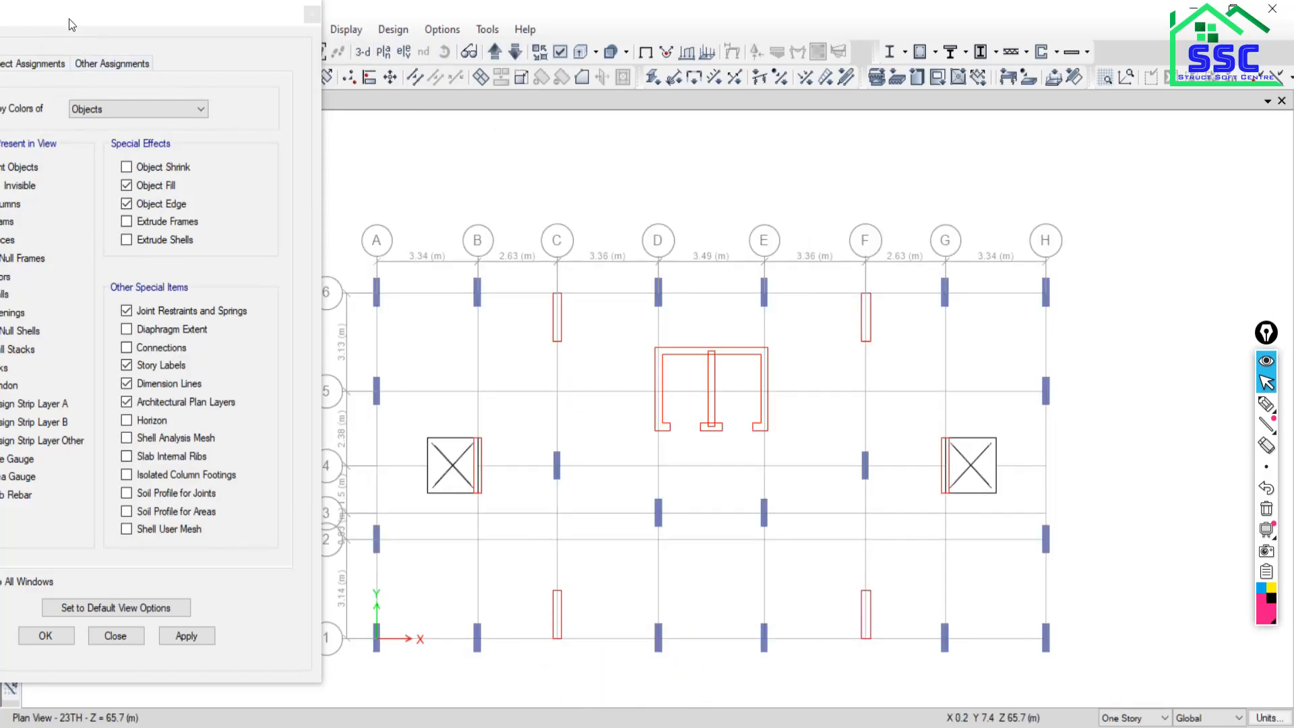
Show beams and grey floor slabs on the plan alongside columns and walls.
left_click_drag(72, 25, 163, 25)
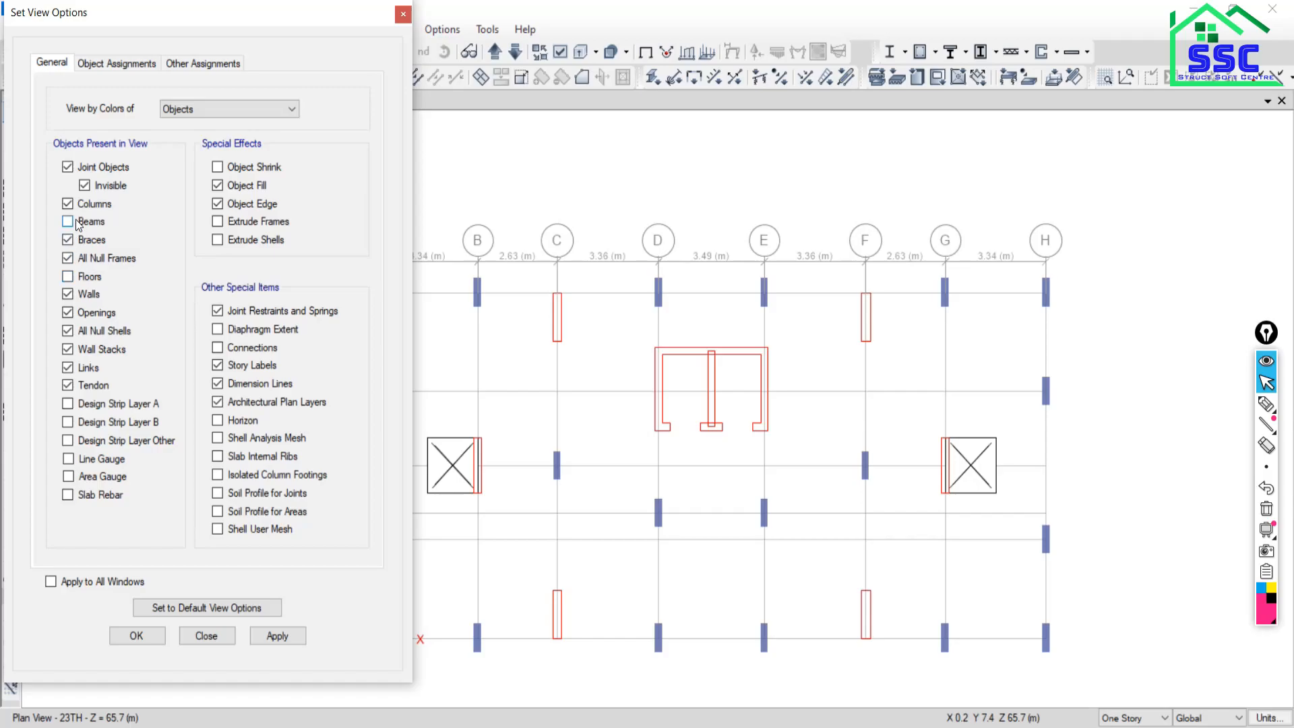
left_click(275, 637)
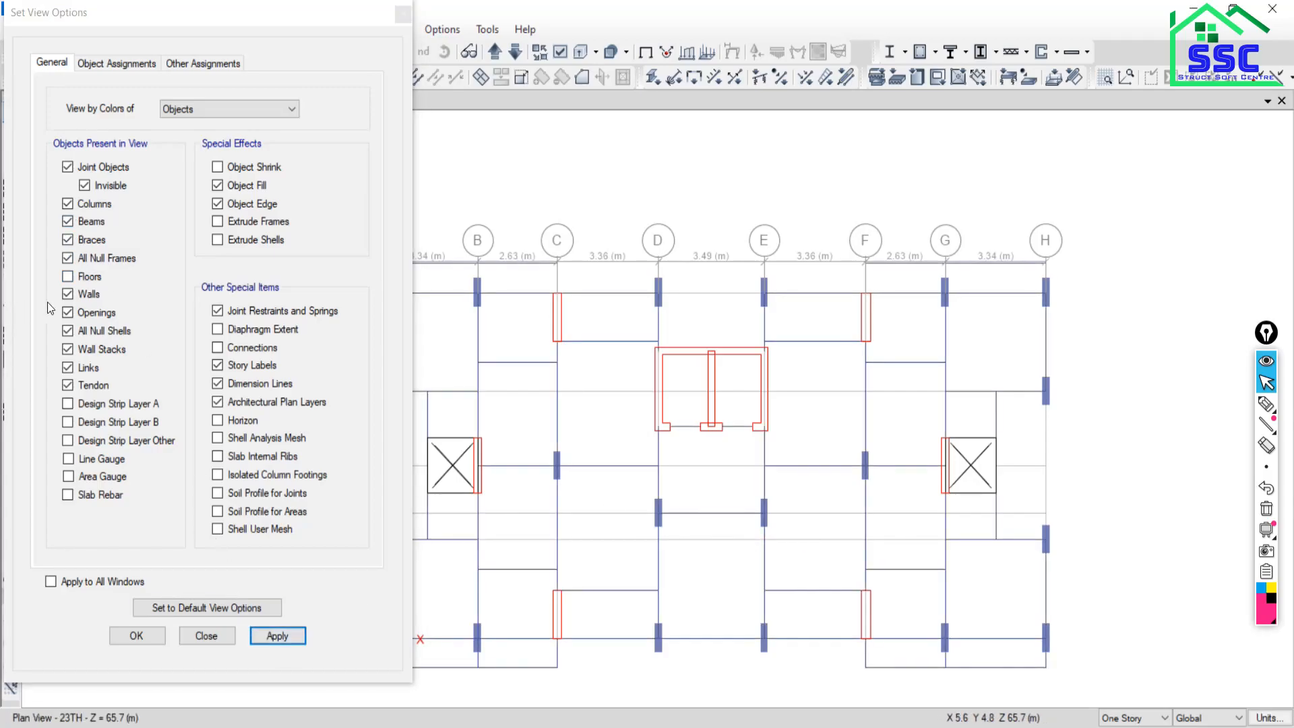
left_click(67, 277)
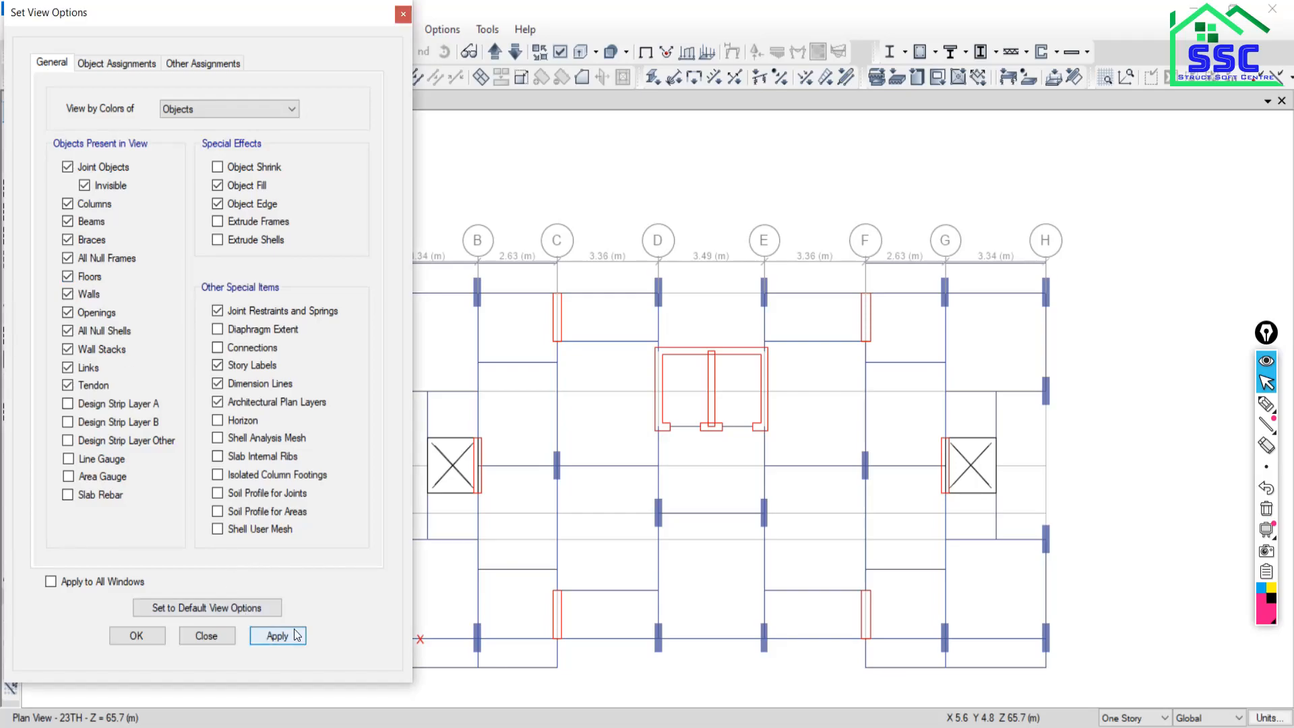
left_click(253, 639)
left_click(215, 637)
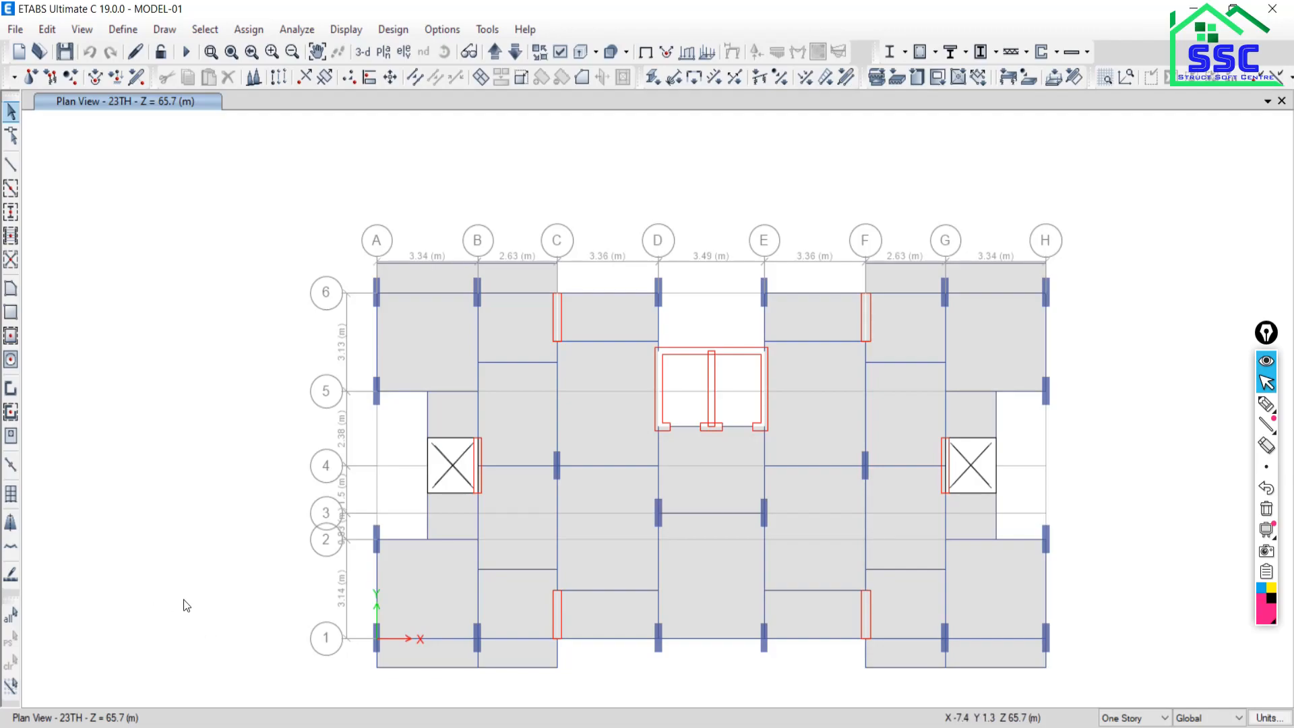
Bring the Over all.pdf design steps forward, then switch to the Google Meet call.
left_click(448, 727)
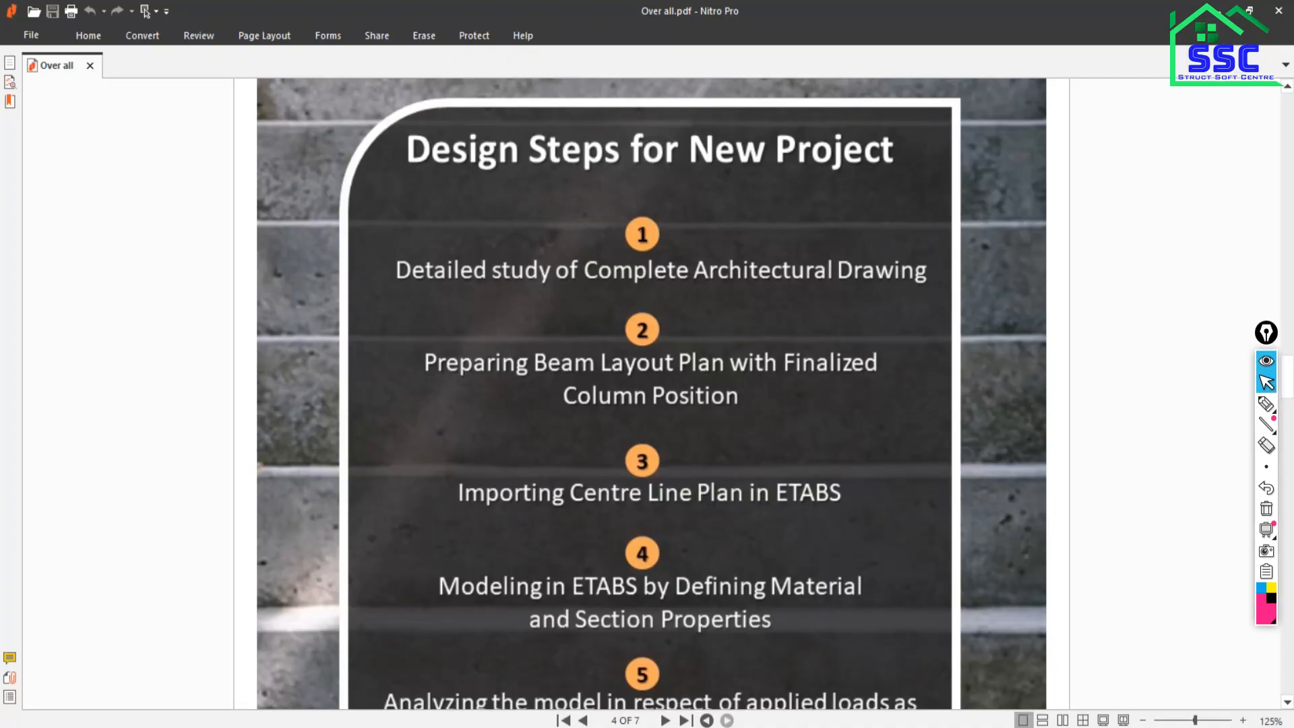
left_click(280, 727)
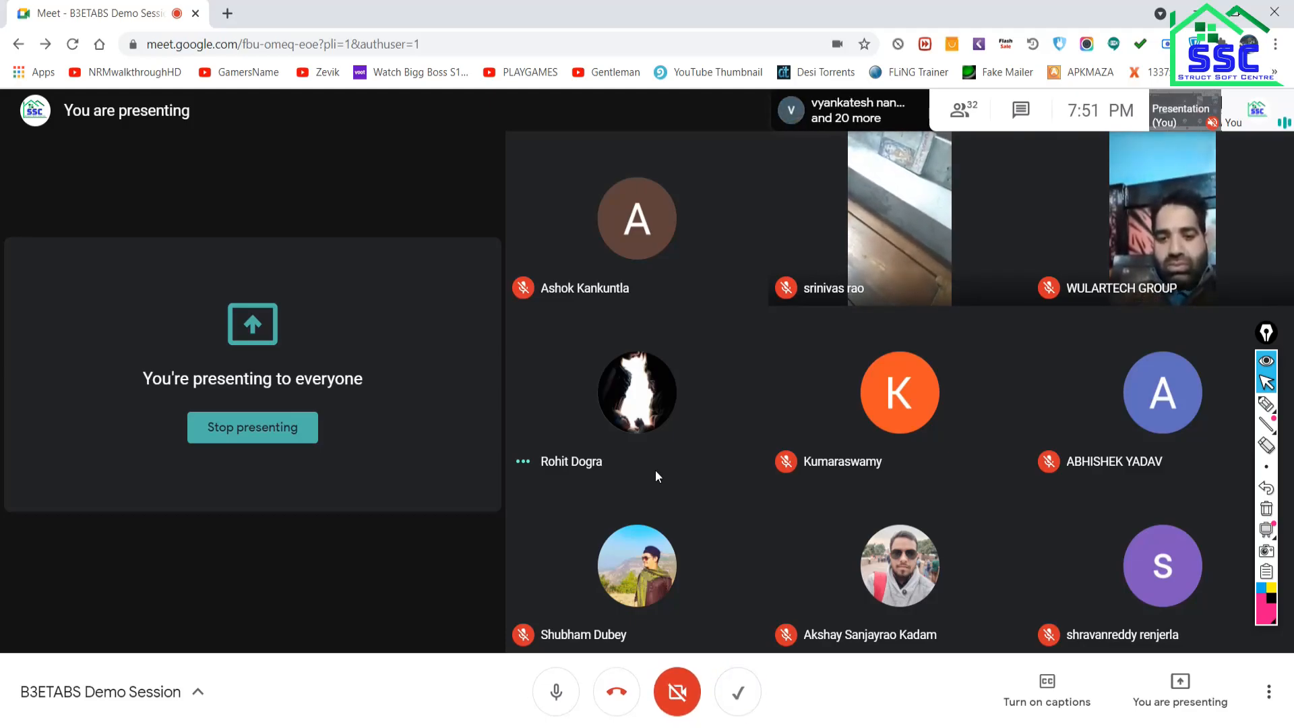
Return from the Google Meet call to the ETABS 23TH plan.
left_click(873, 727)
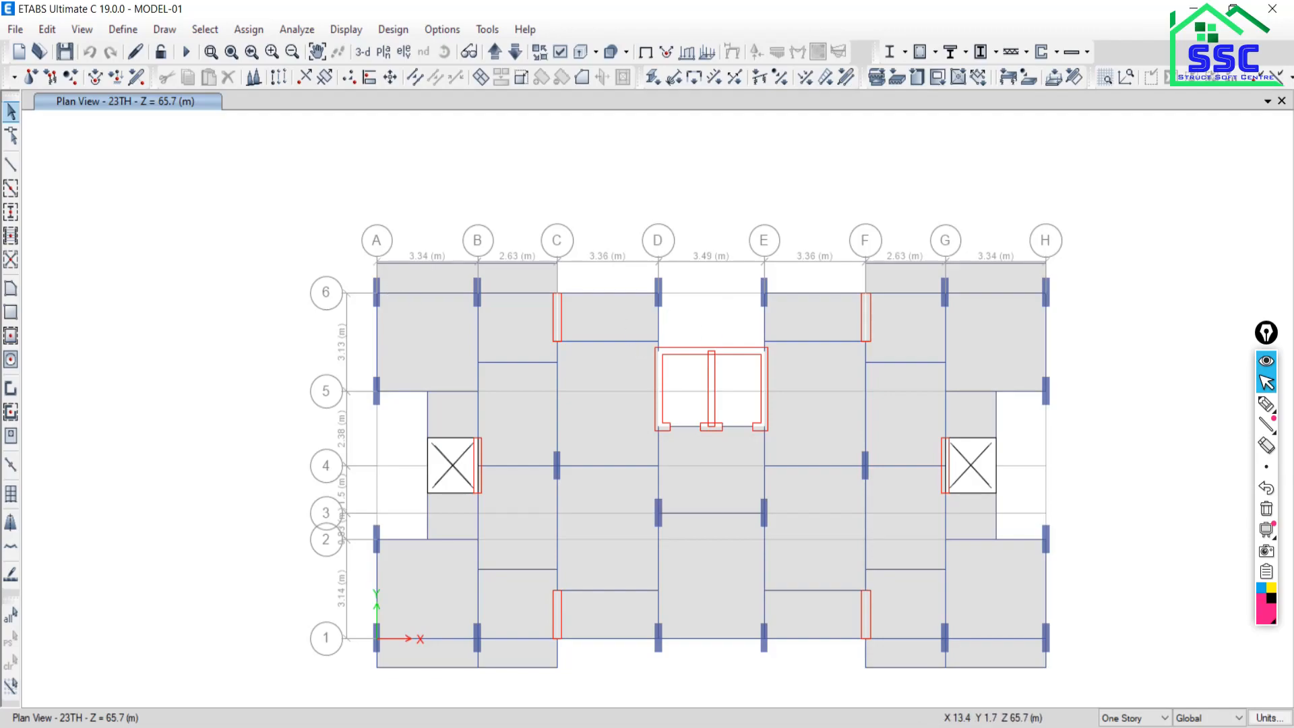
Show the whole tower in 3-D with slabs, beams, columns and walls.
mouse_move(615, 727)
left_click(363, 53)
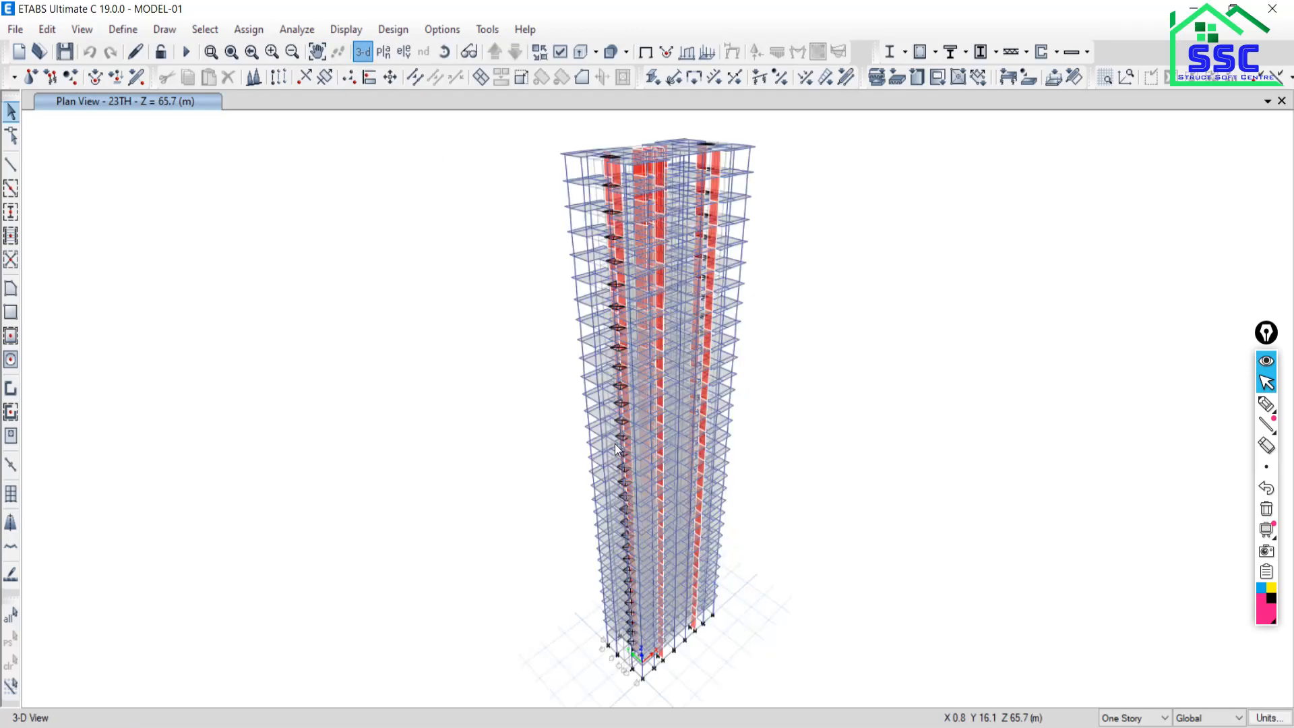
left_click(387, 50)
Select the 23TH story in Select Plan View and apply it.
left_click(563, 391)
left_click(706, 581)
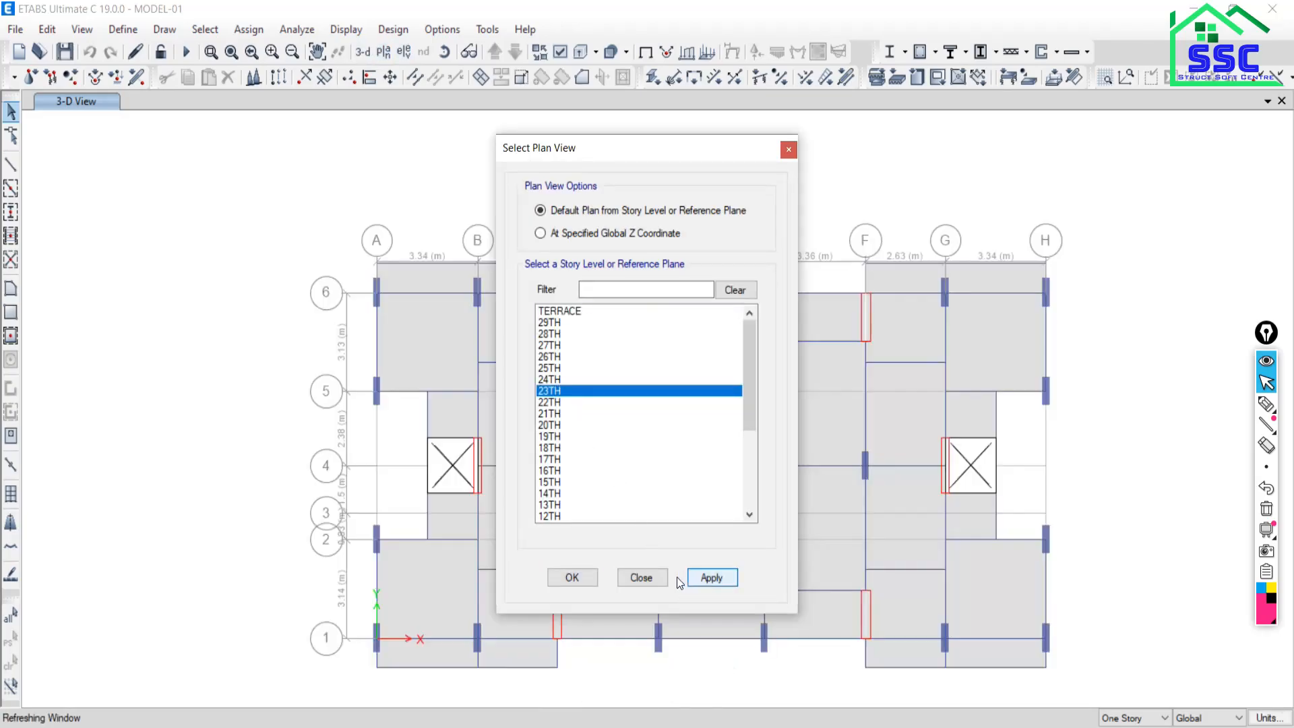
left_click(649, 578)
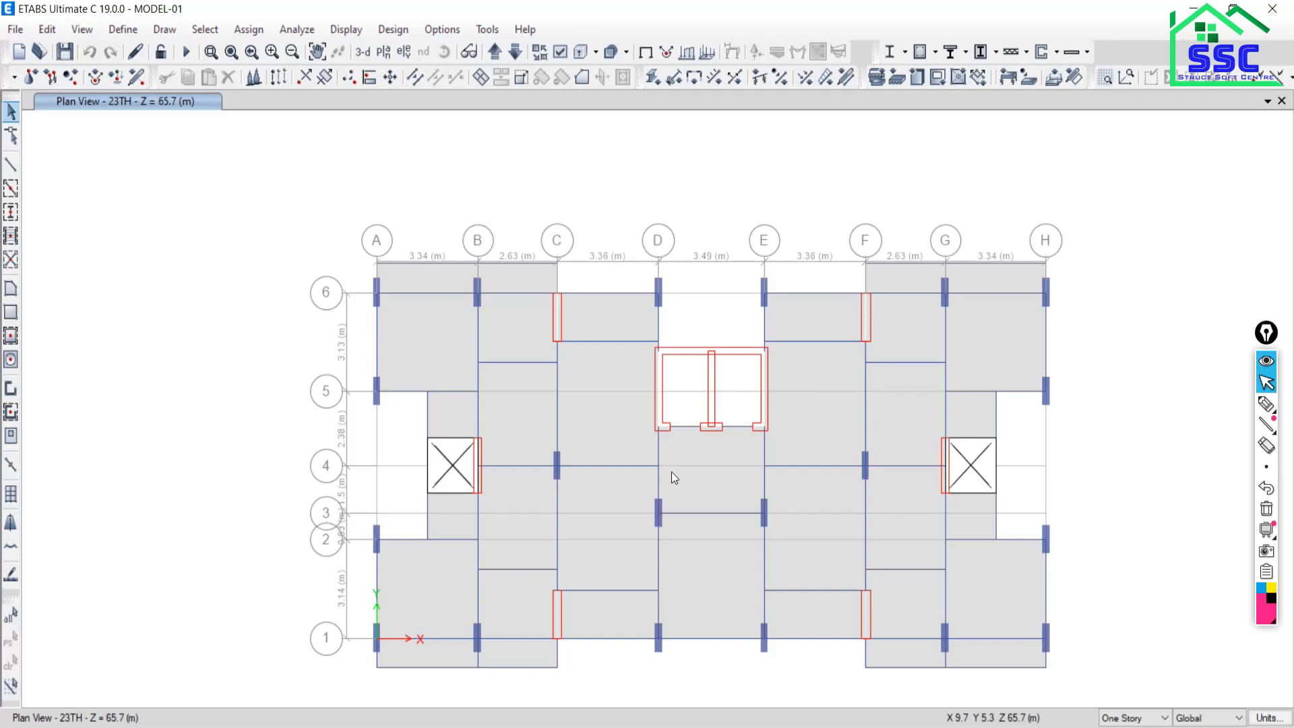
Handwrite 'DL/Self' and 'SIDL/FF' notes over the top-left of the plan.
left_click(1266, 404)
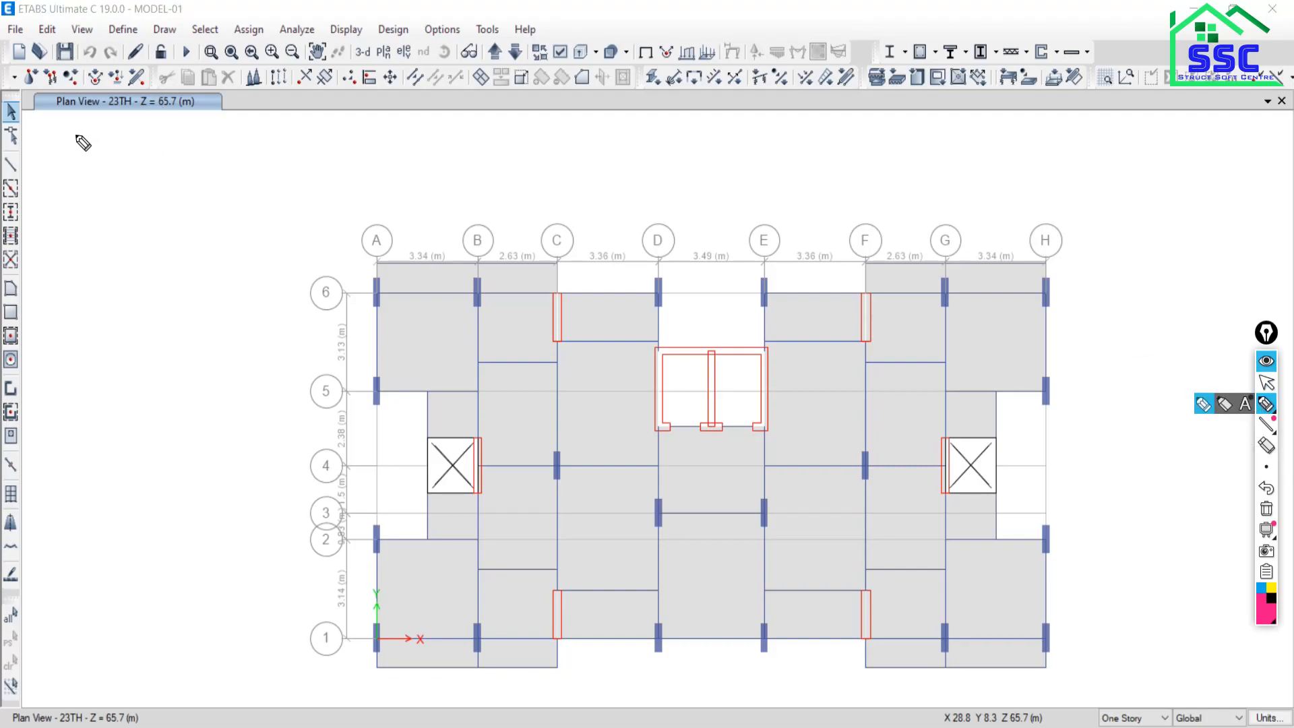
mouse_move(70, 134)
left_mouse_down()
mouse_move(81, 150)
mouse_move(70, 134)
mouse_move(121, 149)
mouse_move(134, 170)
mouse_move(215, 145)
mouse_move(244, 147)
mouse_move(254, 169)
mouse_move(254, 140)
left_mouse_up()
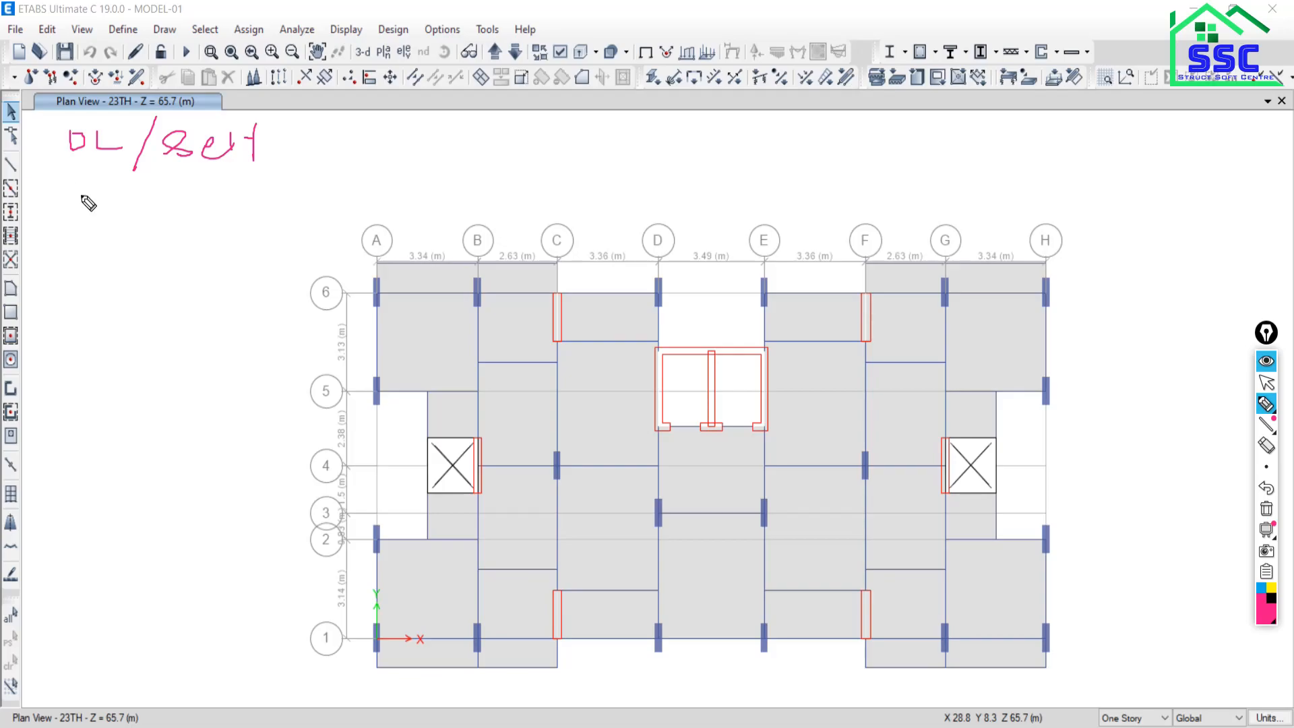
mouse_move(95, 183)
left_mouse_down()
mouse_move(81, 211)
mouse_move(175, 220)
left_mouse_up()
mouse_move(175, 220)
left_mouse_down()
mouse_move(203, 221)
mouse_move(147, 238)
mouse_move(62, 166)
mouse_move(77, 174)
left_mouse_up()
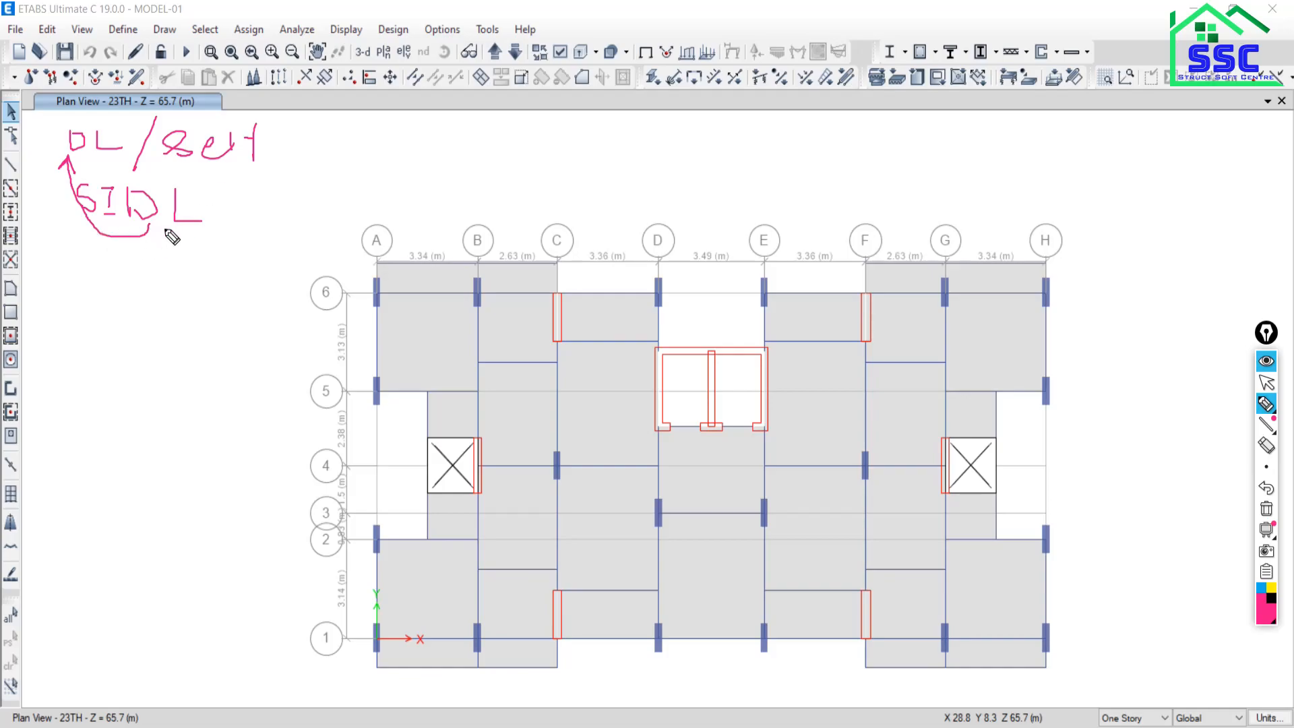
left_click_drag(219, 198, 280, 200)
left_click_drag(83, 240, 188, 241)
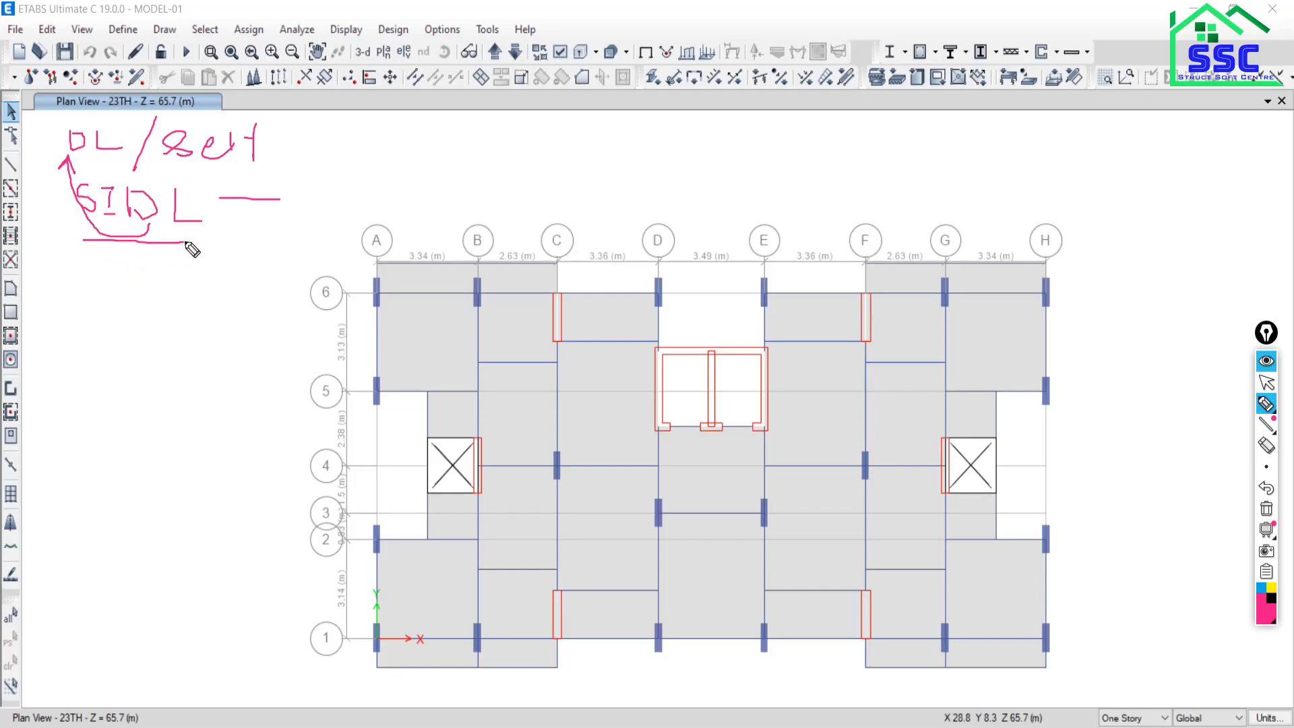
left_click_drag(76, 254, 189, 255)
left_click_drag(224, 171, 213, 238)
left_click_drag(255, 174, 237, 203)
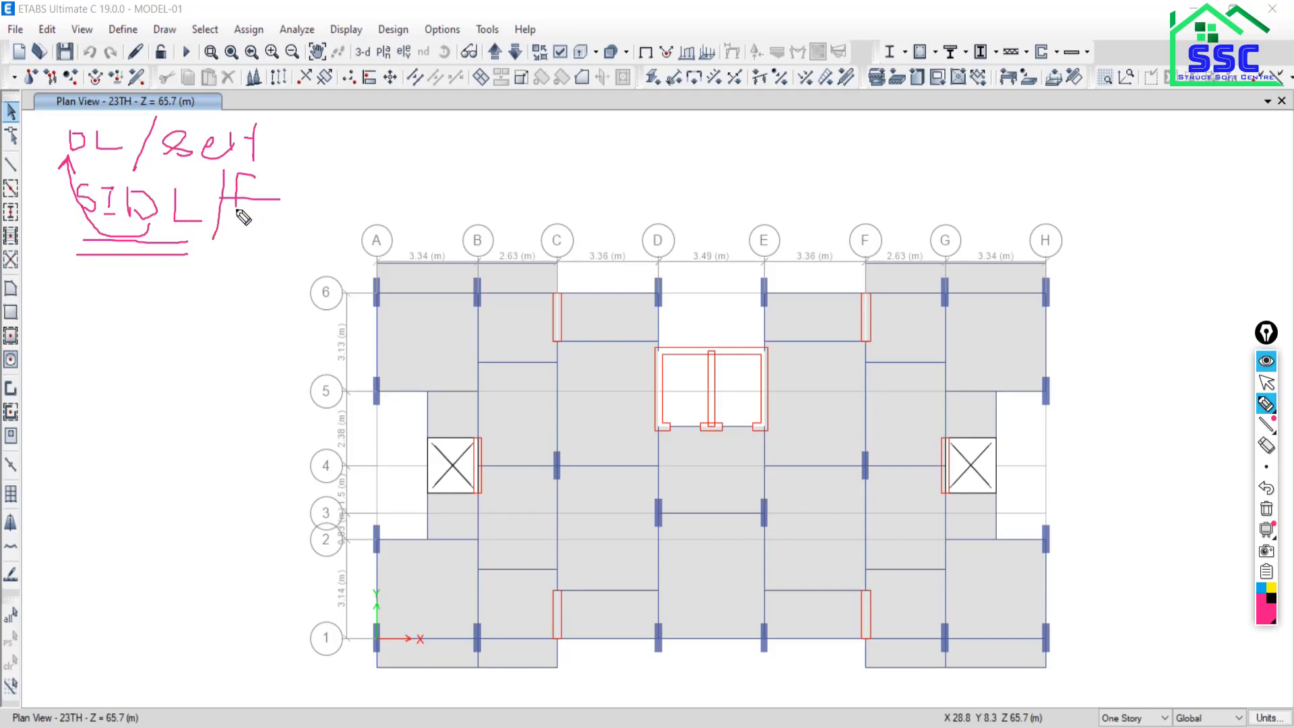
mouse_move(295, 173)
left_mouse_down()
mouse_move(283, 235)
mouse_move(290, 202)
left_mouse_up()
Underline SIDL and add '— IS 875-I' beside it, then stop inking.
left_click_drag(70, 247, 263, 239)
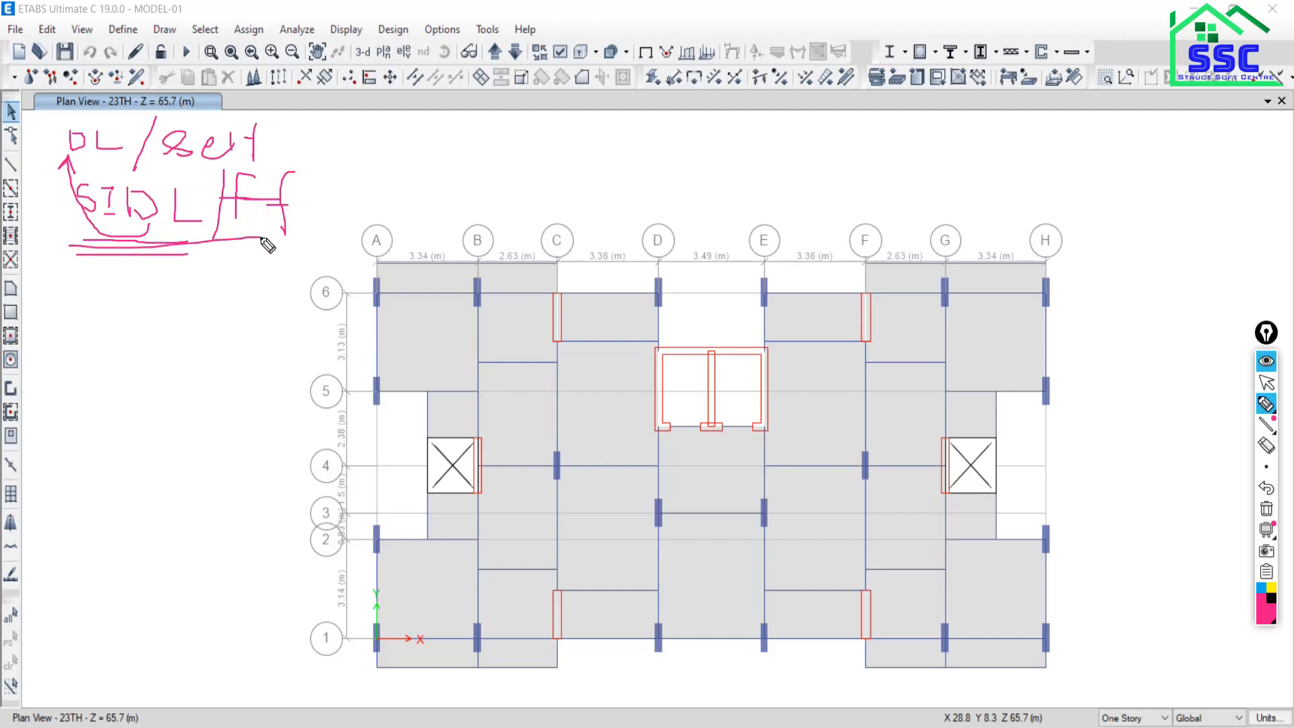
left_click_drag(93, 262, 254, 258)
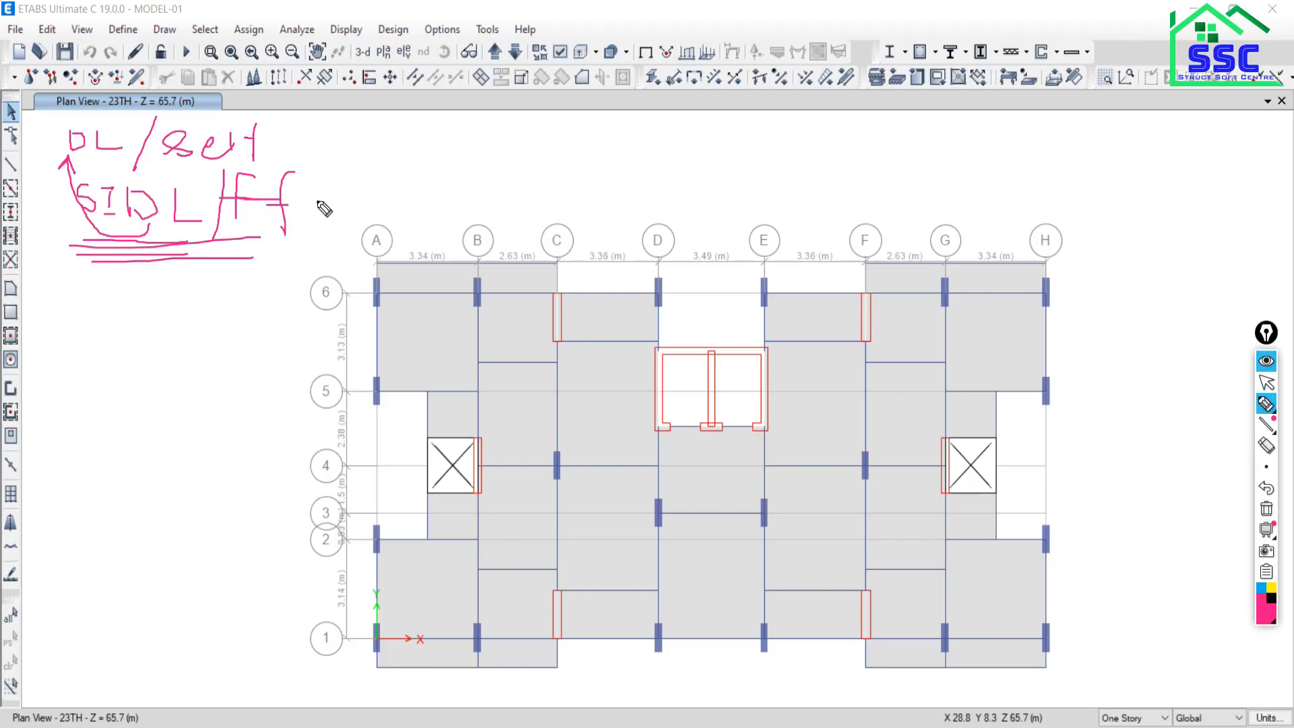
left_click_drag(321, 193, 395, 194)
mouse_move(429, 153)
left_mouse_down()
mouse_move(487, 150)
mouse_move(463, 188)
left_mouse_up()
left_click_drag(424, 197, 494, 196)
mouse_move(615, 165)
left_mouse_down()
mouse_move(633, 154)
mouse_move(650, 184)
mouse_move(686, 157)
left_mouse_up()
mouse_move(687, 145)
left_mouse_down()
mouse_move(704, 170)
mouse_move(674, 173)
mouse_move(814, 142)
mouse_move(802, 177)
left_mouse_up()
left_click_drag(784, 179, 805, 177)
left_click(1267, 382)
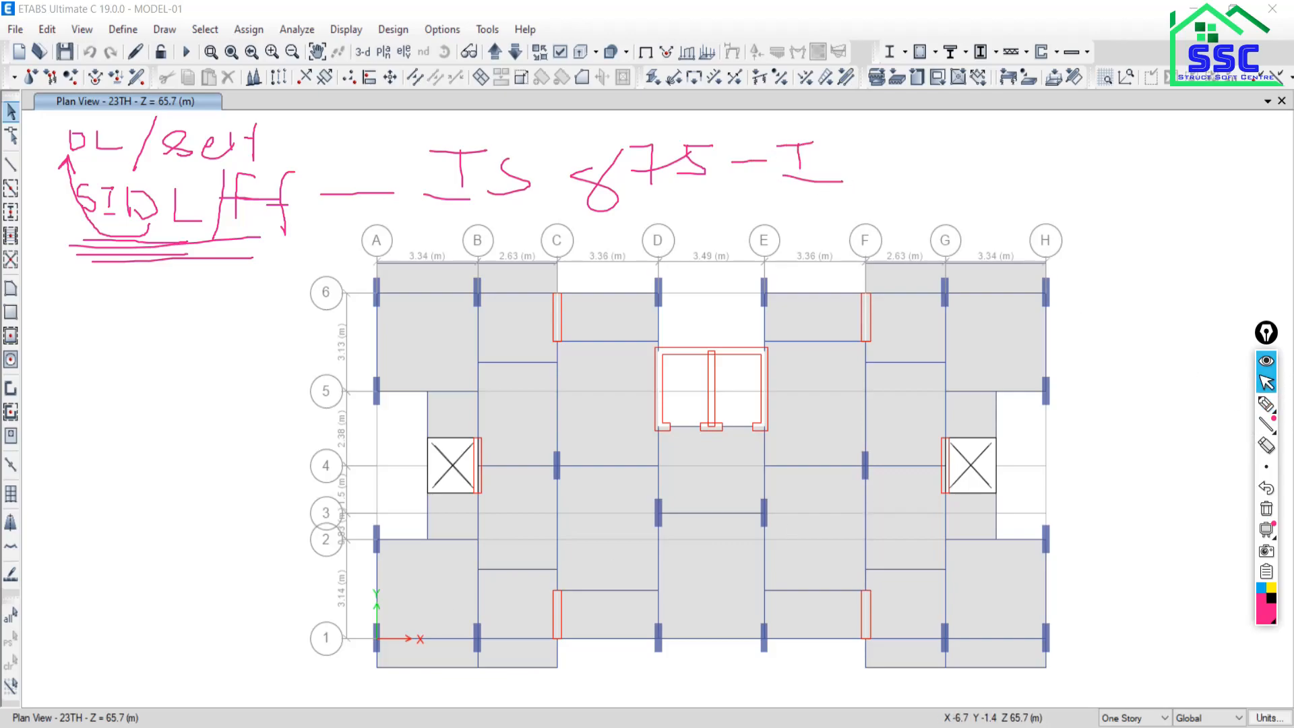
key("alt+Tab")
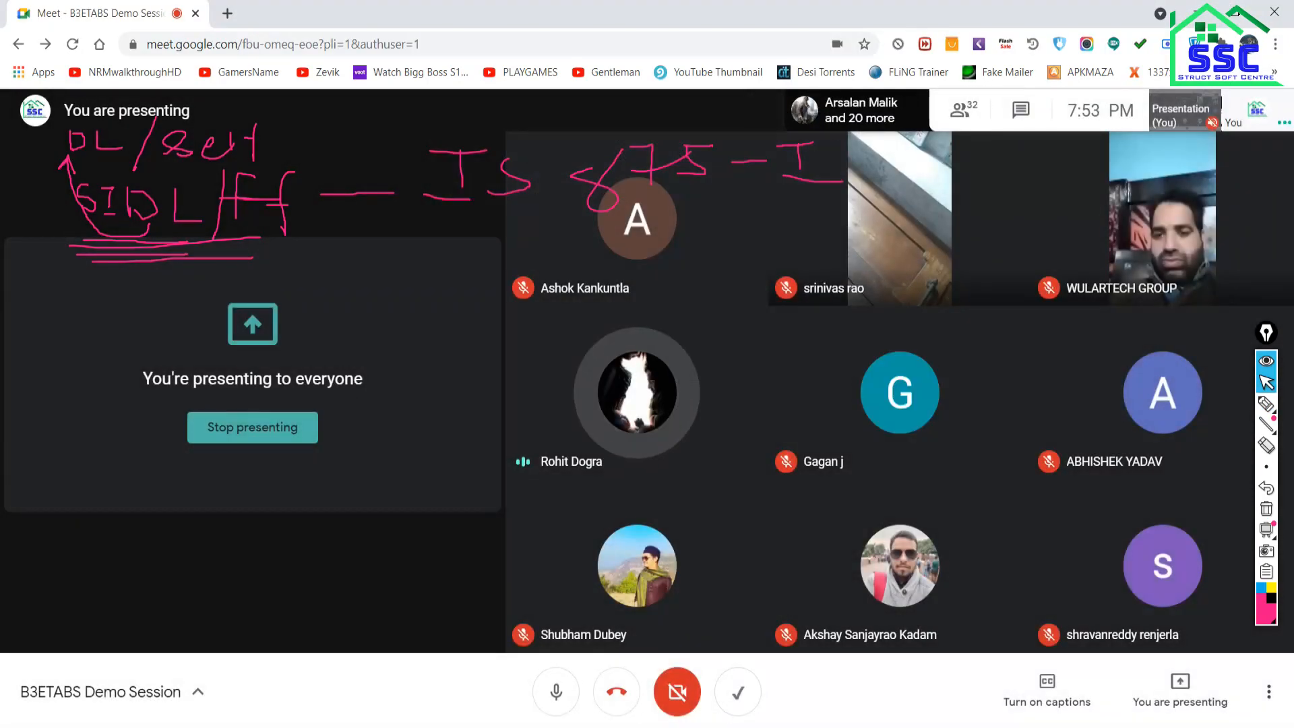
key("alt+Tab")
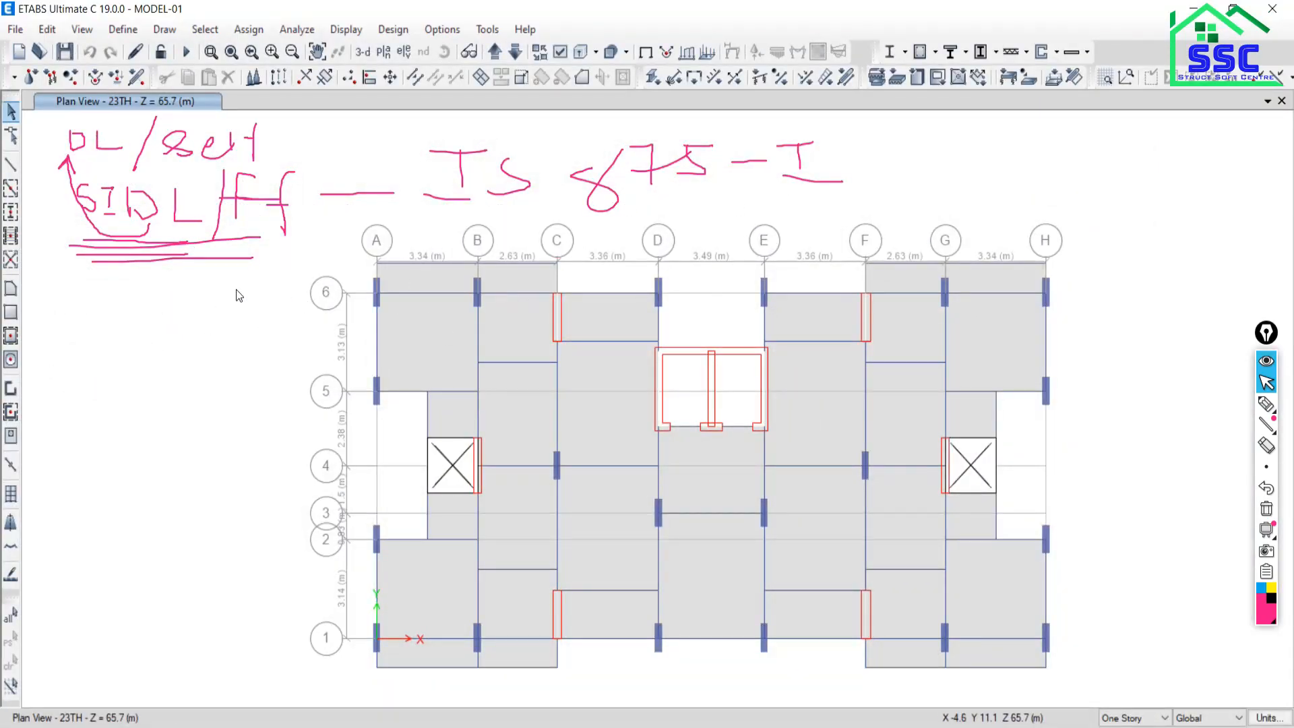
Handwrite the note 'LL — IS 875-II' on the plan.
left_click(1266, 404)
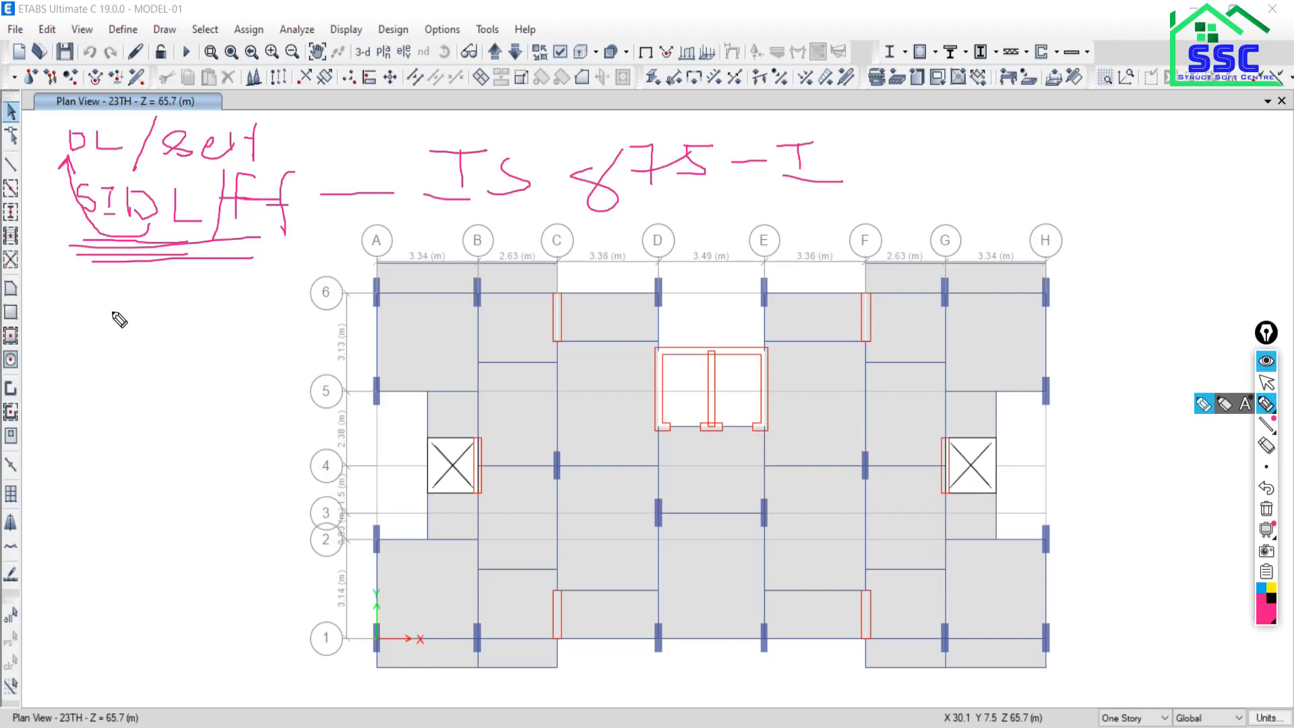
left_click_drag(104, 295, 135, 352)
mouse_move(152, 303)
left_mouse_down()
mouse_move(151, 352)
mouse_move(378, 327)
left_mouse_up()
mouse_move(435, 287)
left_mouse_down()
mouse_move(476, 287)
mouse_move(465, 324)
left_mouse_up()
left_click_drag(472, 322, 433, 331)
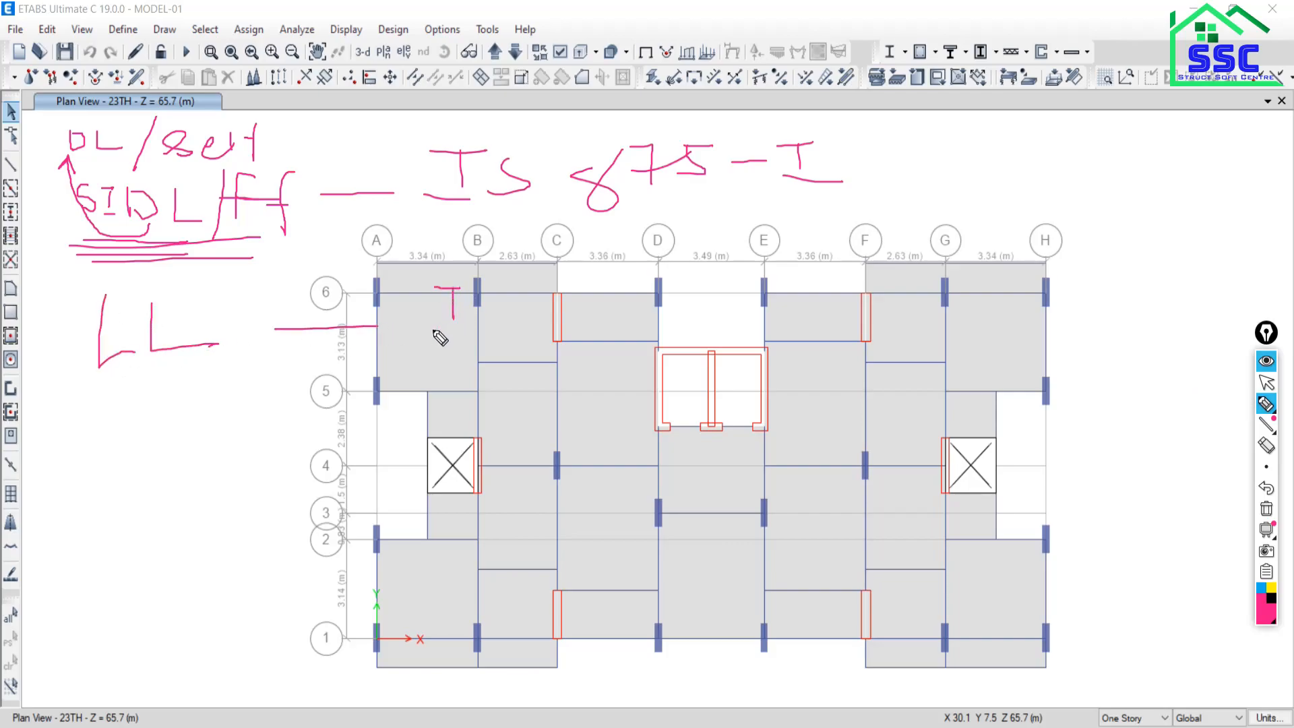
mouse_move(483, 296)
left_mouse_down()
mouse_move(497, 317)
mouse_move(487, 327)
left_mouse_up()
mouse_move(617, 290)
left_mouse_down()
mouse_move(565, 293)
mouse_move(604, 283)
left_mouse_up()
mouse_move(619, 280)
left_mouse_down()
mouse_move(632, 281)
mouse_move(630, 313)
left_mouse_up()
mouse_move(623, 301)
left_mouse_down()
mouse_move(645, 286)
mouse_move(661, 311)
mouse_move(695, 284)
left_mouse_up()
mouse_move(711, 302)
left_mouse_down()
mouse_move(796, 287)
mouse_move(796, 272)
mouse_move(783, 310)
left_mouse_up()
left_click_drag(752, 270, 798, 269)
left_click_drag(757, 311, 796, 308)
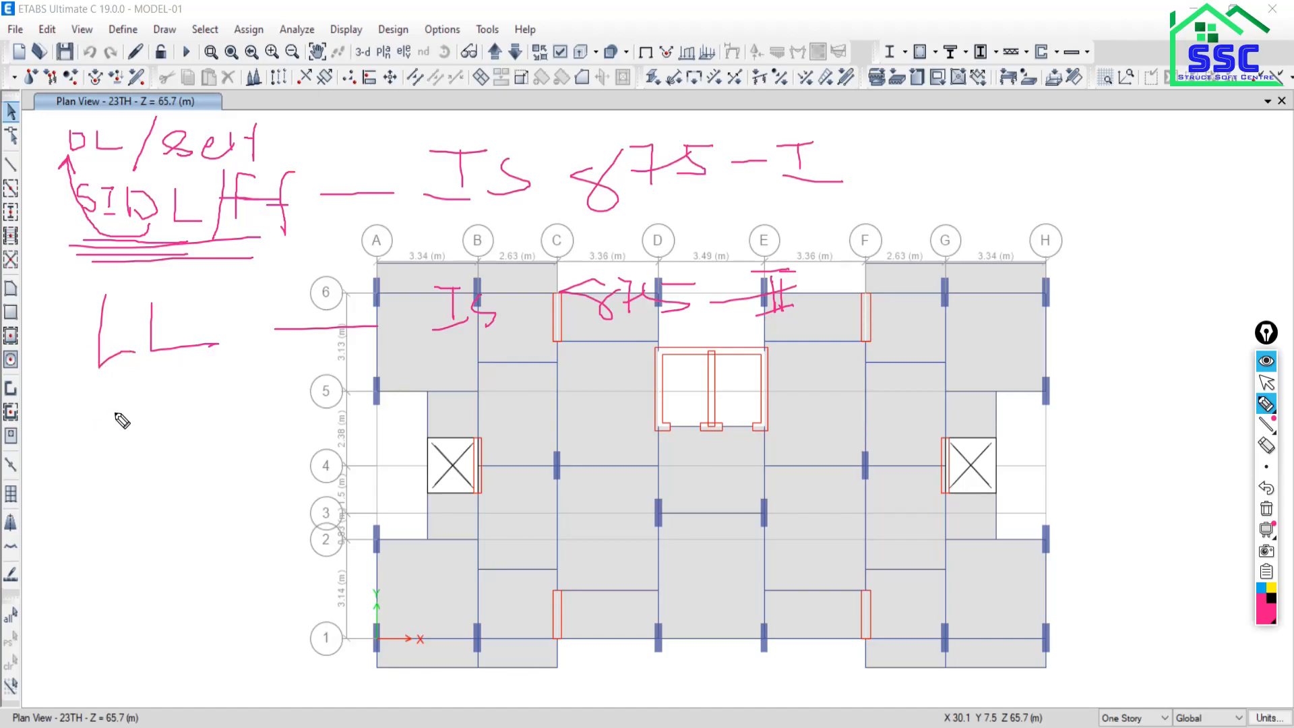
Handwrite 'WL — IS 875-III' and an underlined '29' above grid H.
left_click_drag(90, 412, 139, 472)
mouse_move(142, 403)
left_mouse_down()
mouse_move(141, 469)
mouse_move(191, 454)
left_mouse_up()
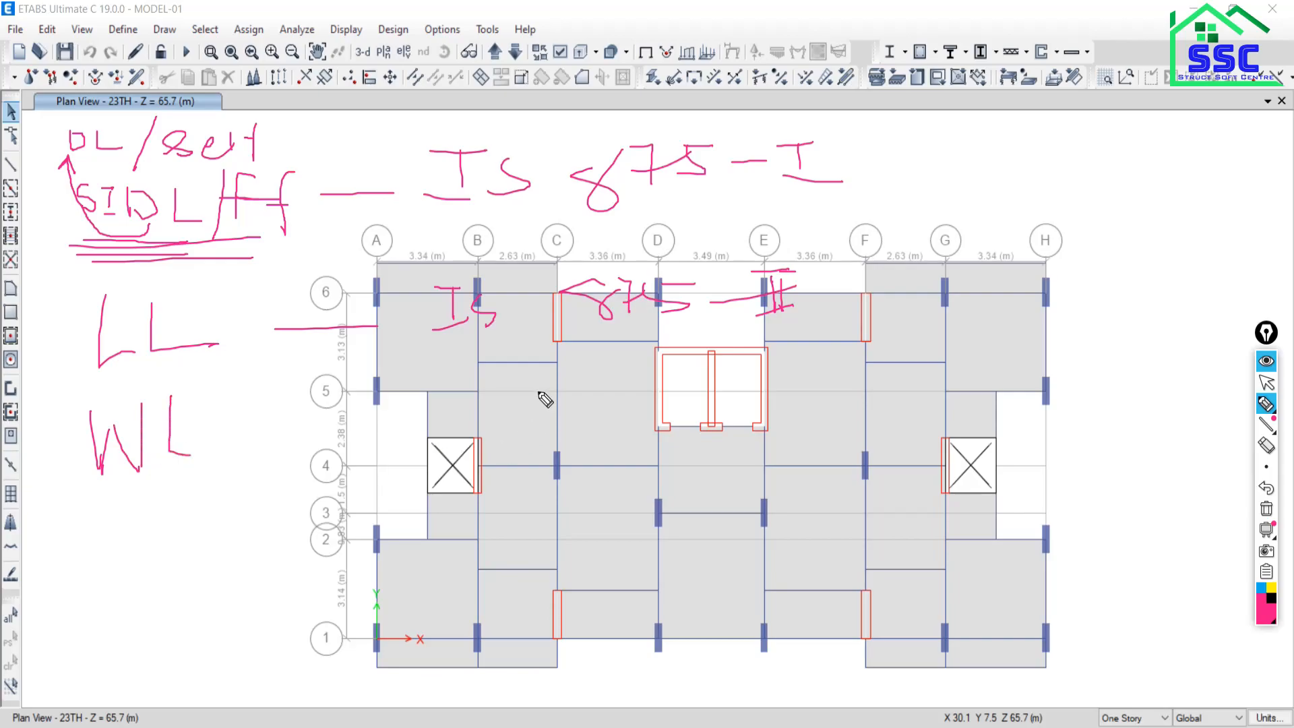
mouse_move(1017, 149)
left_mouse_down()
mouse_move(1015, 172)
mouse_move(1037, 174)
mouse_move(1060, 143)
mouse_move(1065, 190)
left_mouse_up()
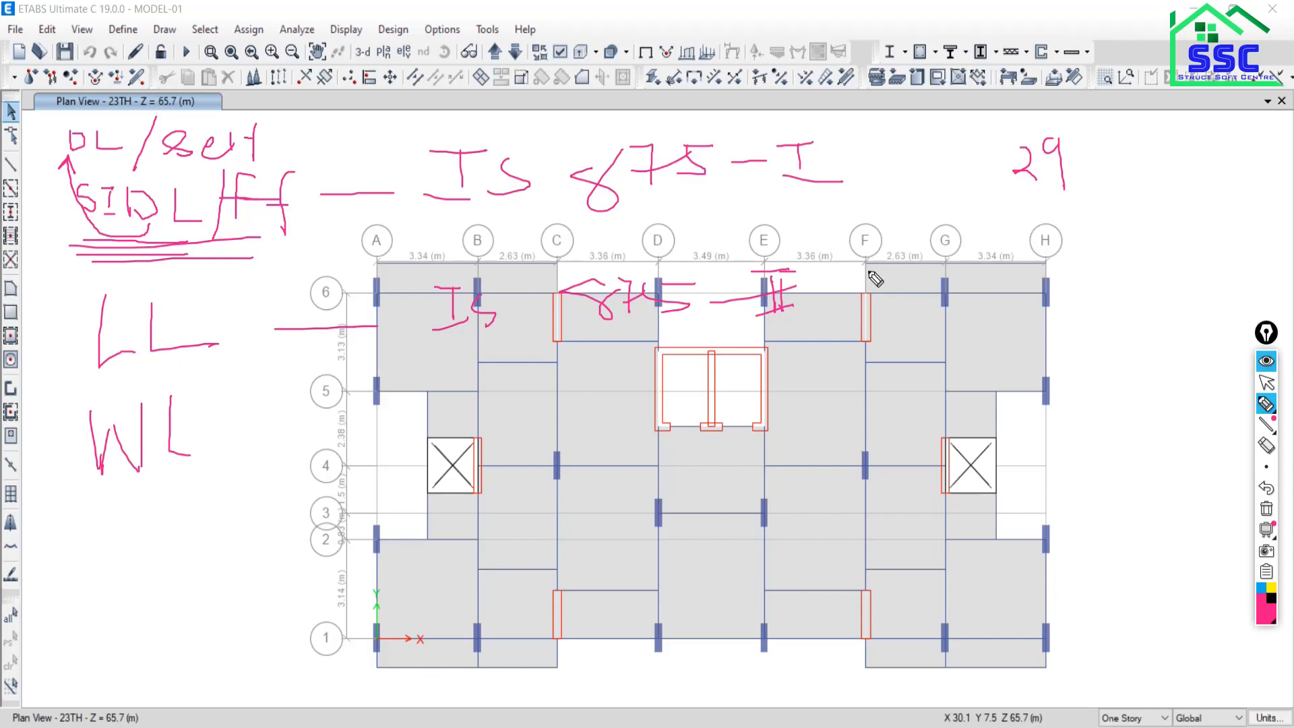
mouse_move(976, 211)
left_mouse_down()
mouse_move(1133, 184)
mouse_move(1045, 216)
mouse_move(1179, 180)
left_mouse_up()
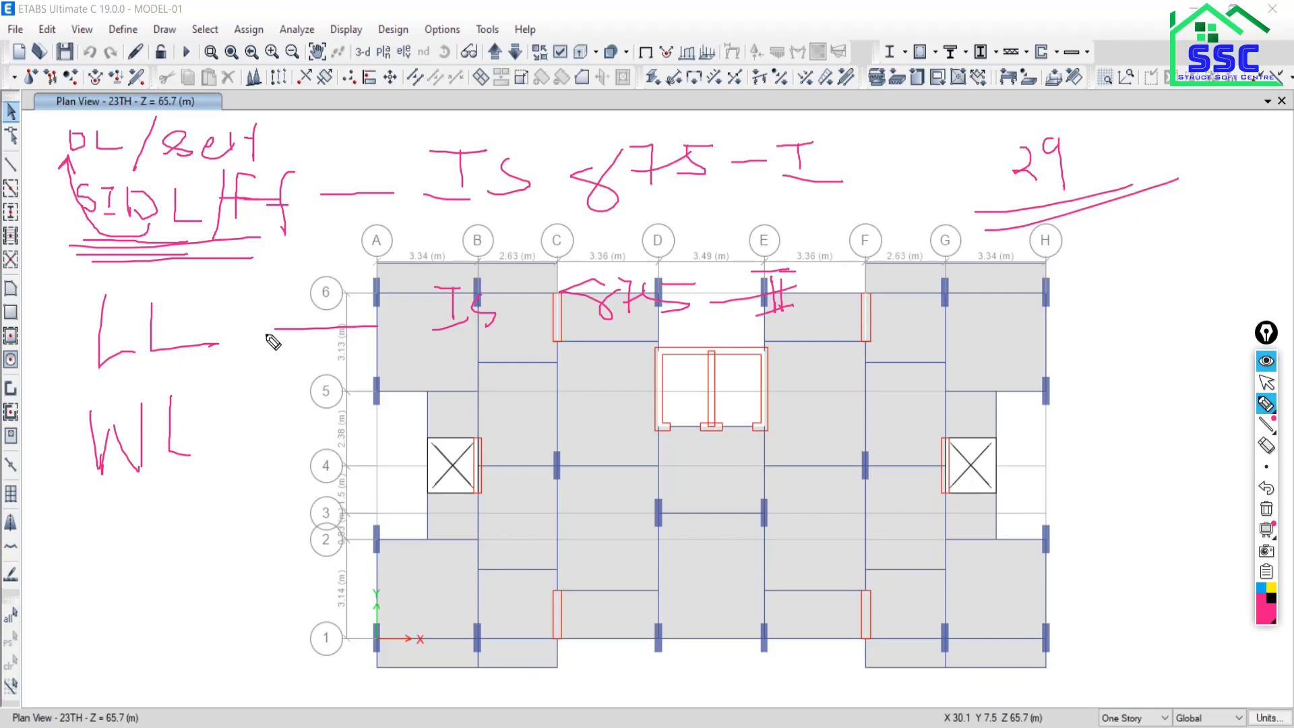
left_click_drag(271, 327, 353, 321)
left_click_drag(210, 426, 387, 405)
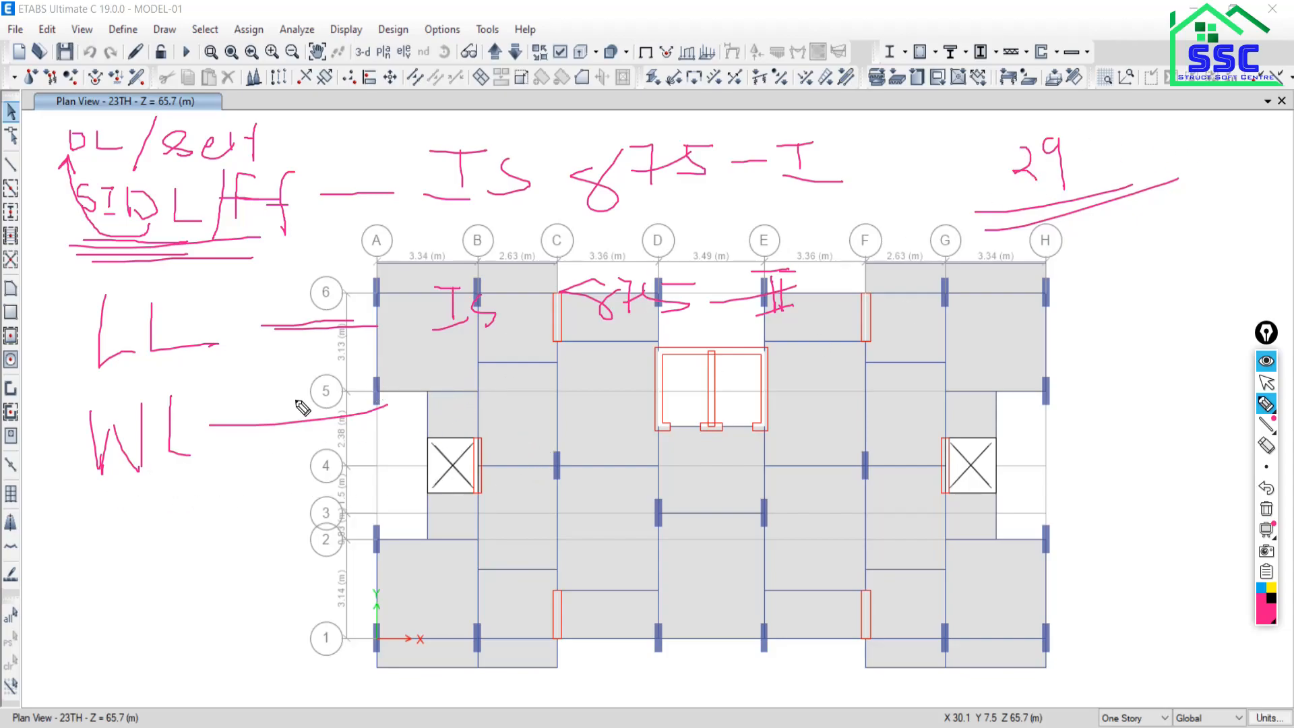
mouse_move(423, 376)
left_mouse_down()
mouse_move(456, 378)
mouse_move(429, 402)
left_mouse_up()
mouse_move(400, 413)
left_mouse_down()
mouse_move(461, 406)
mouse_move(433, 409)
left_mouse_up()
mouse_move(521, 371)
left_mouse_down()
mouse_move(530, 388)
mouse_move(527, 369)
mouse_move(565, 395)
mouse_move(582, 376)
left_mouse_up()
mouse_move(590, 357)
left_mouse_down()
mouse_move(636, 387)
mouse_move(606, 396)
left_mouse_up()
mouse_move(605, 362)
left_mouse_down()
mouse_move(692, 371)
mouse_move(798, 331)
mouse_move(741, 366)
mouse_move(786, 382)
left_mouse_up()
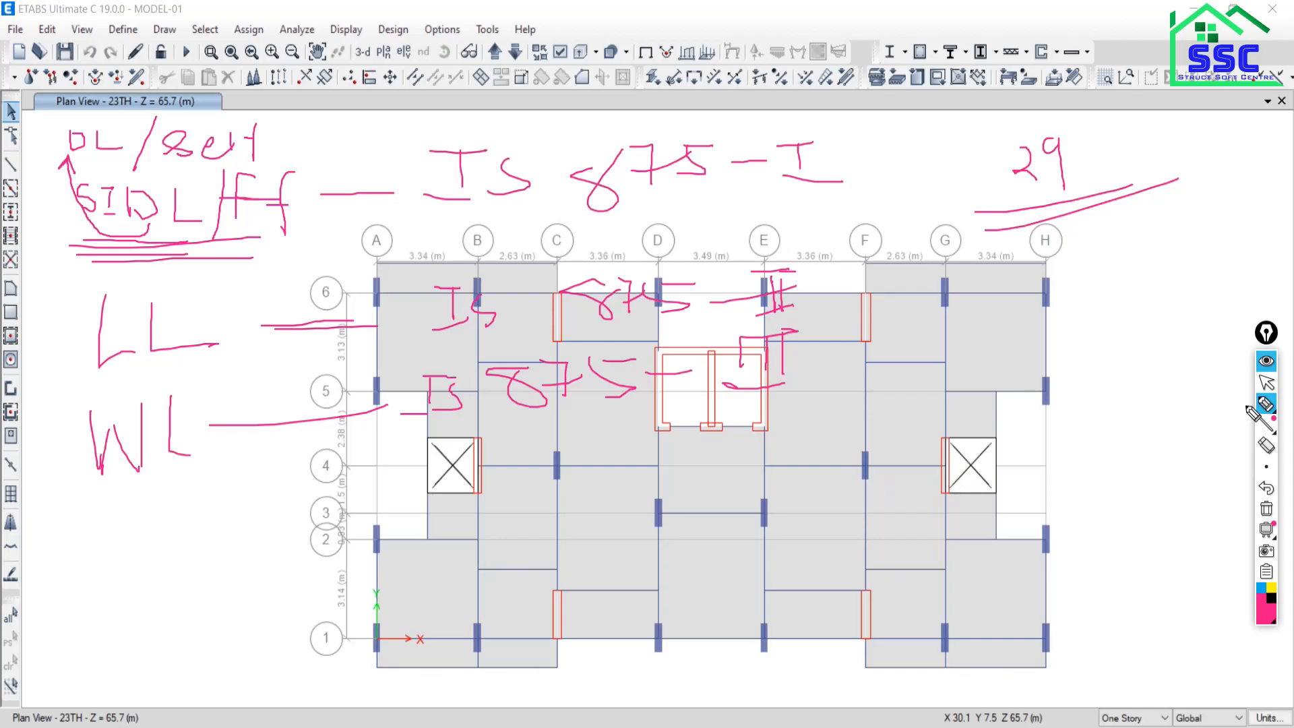
Stop inking and clear all annotation ink from the plan.
left_click(1266, 383)
mouse_move(1269, 446)
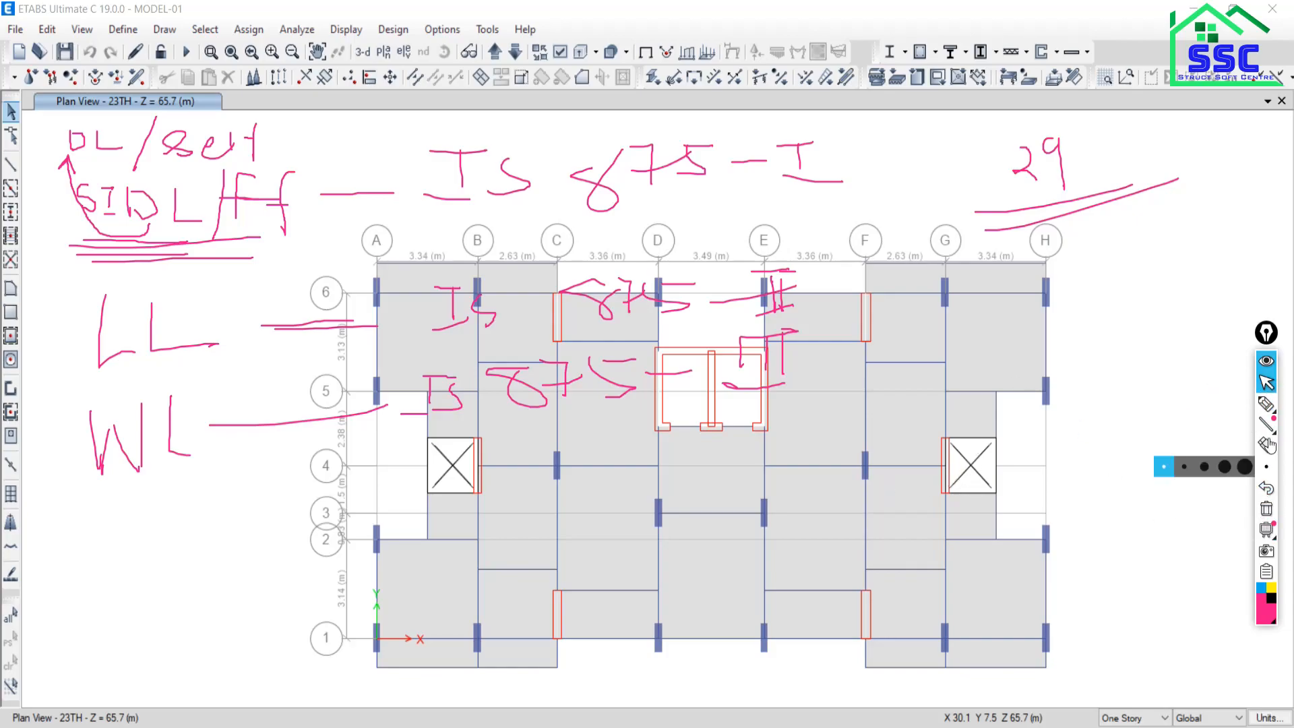
left_click(1267, 509)
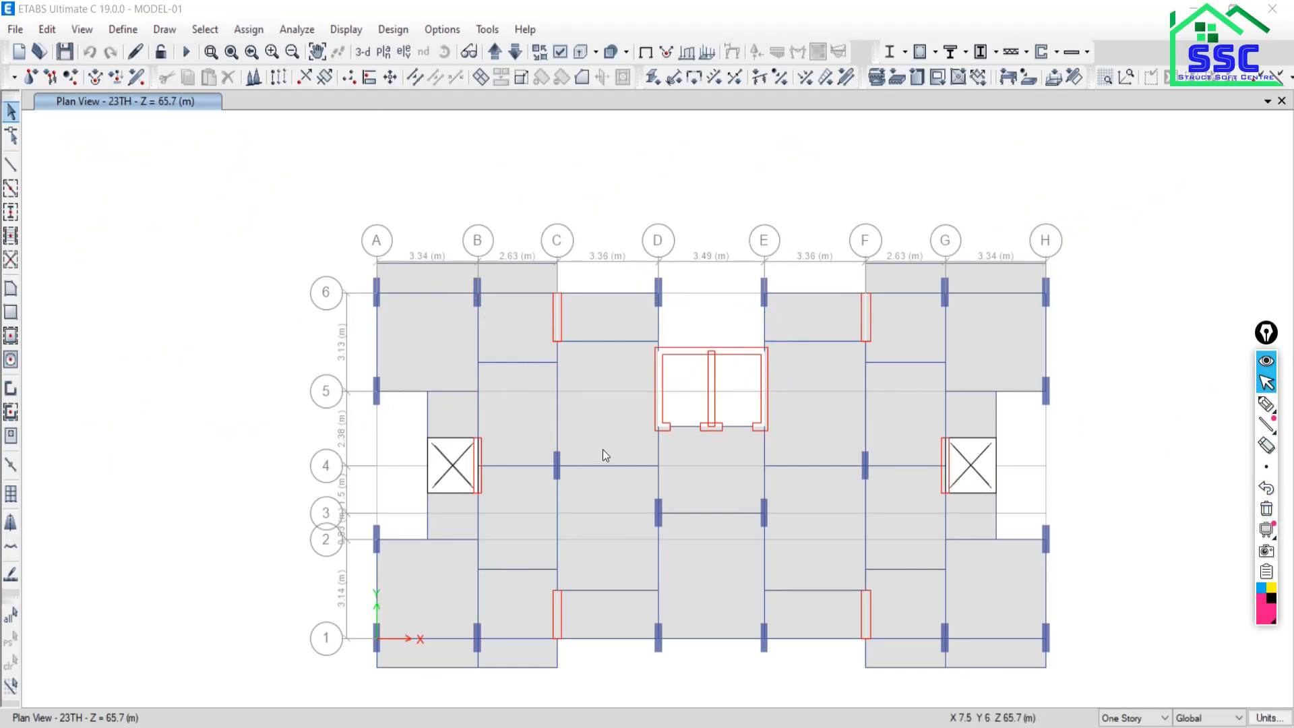
Open Define > Load Patterns and name a new load pattern WL.
left_click(128, 34)
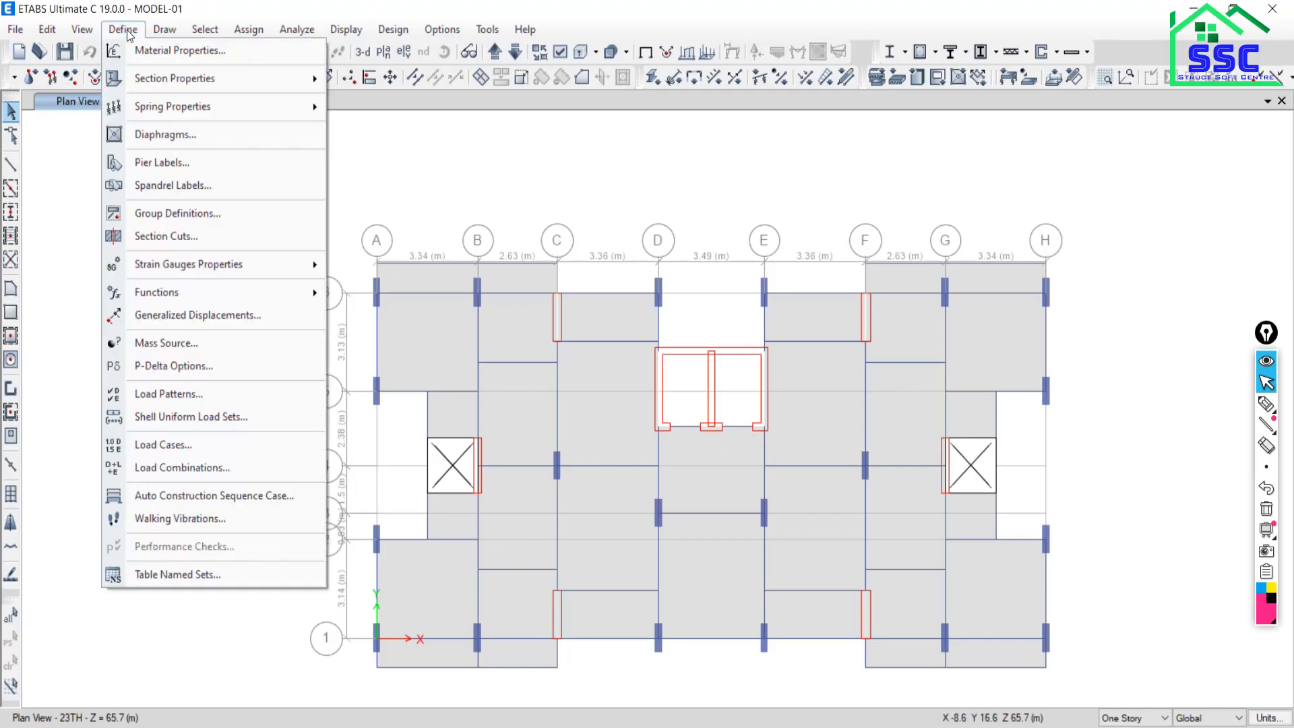
left_click(171, 394)
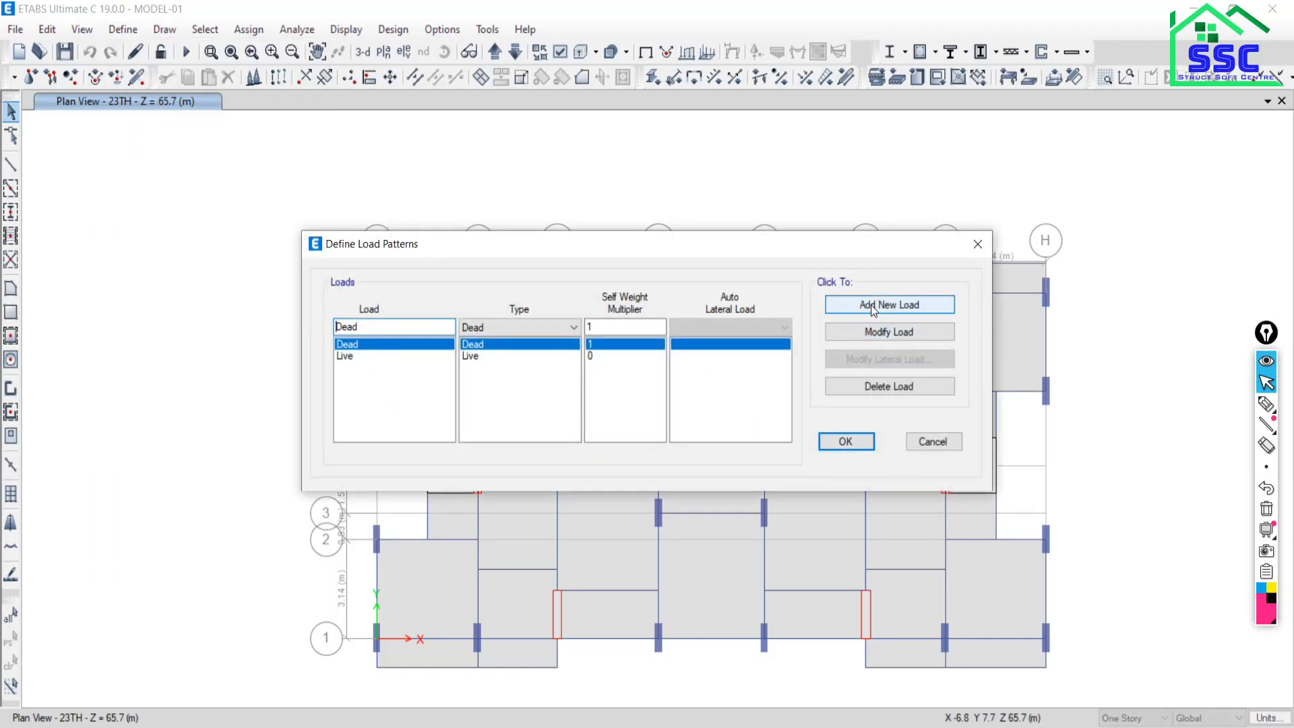
left_click(871, 305)
left_click(692, 441)
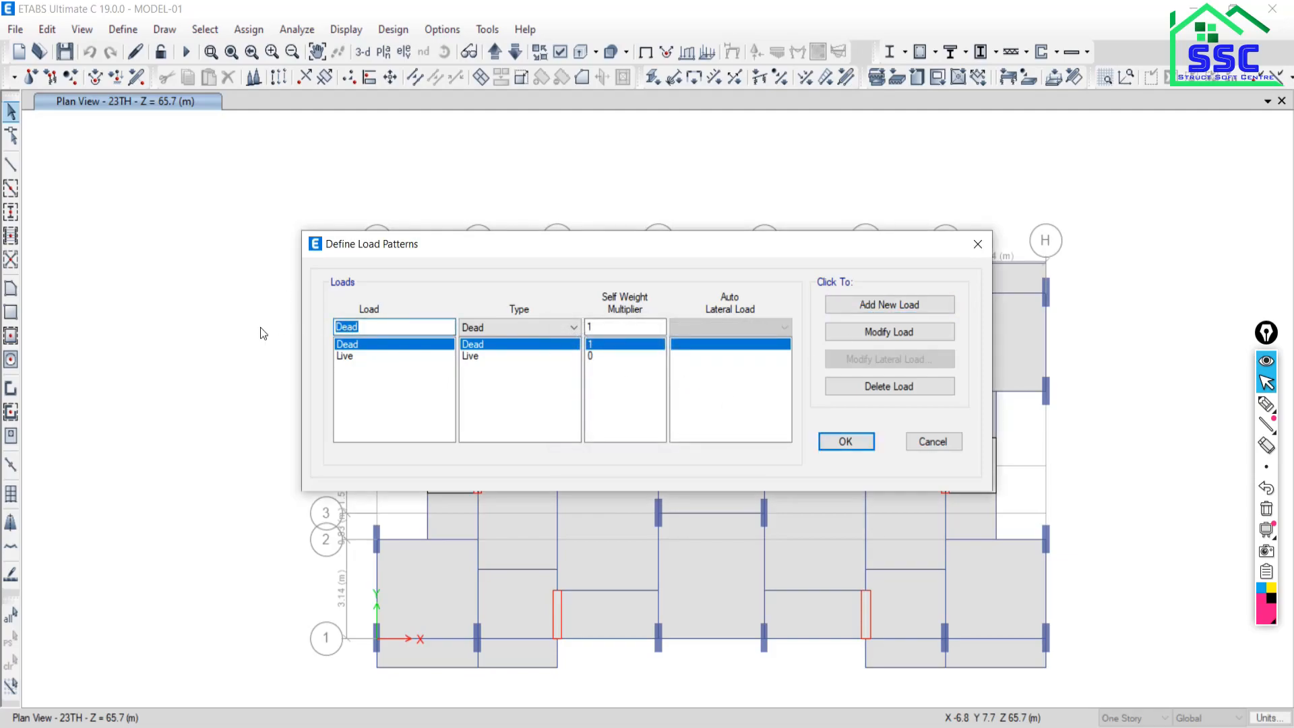
type("w")
Make WL a Wind pattern with self-weight 0 and Indian IS 875:2015 auto lateral load, and add it.
left_click(533, 327)
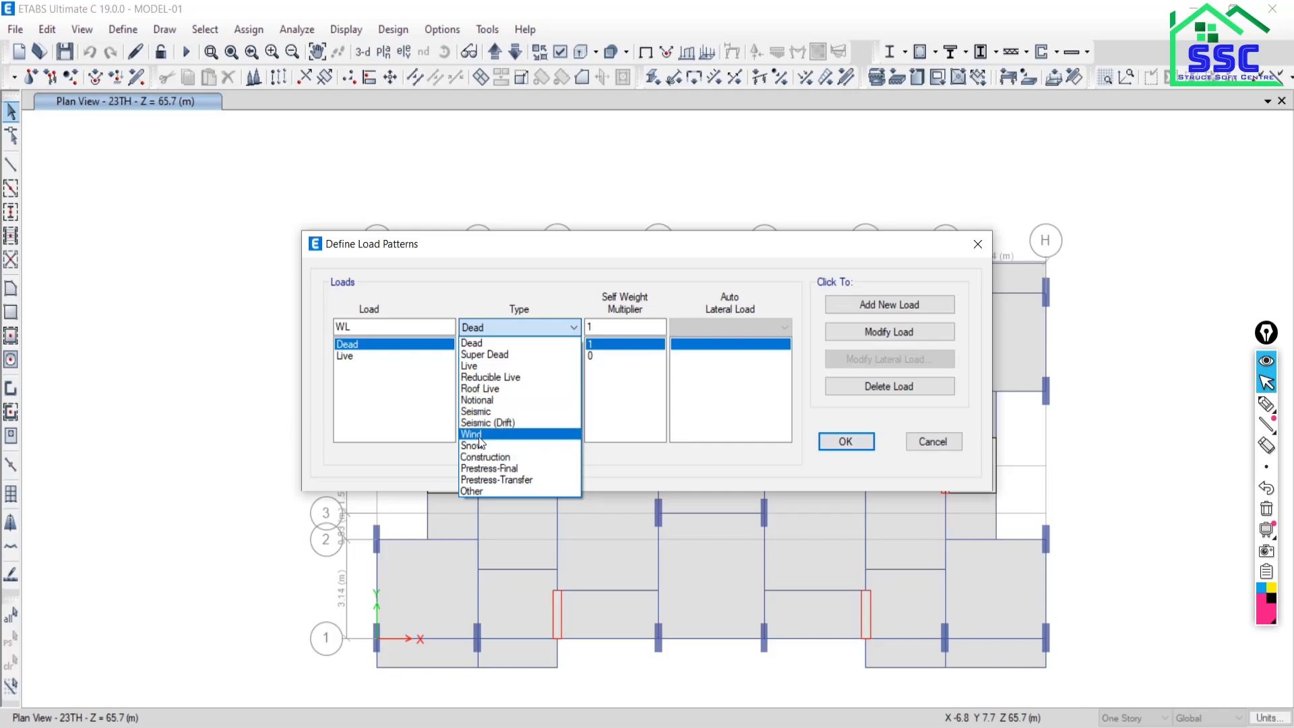
left_click(505, 435)
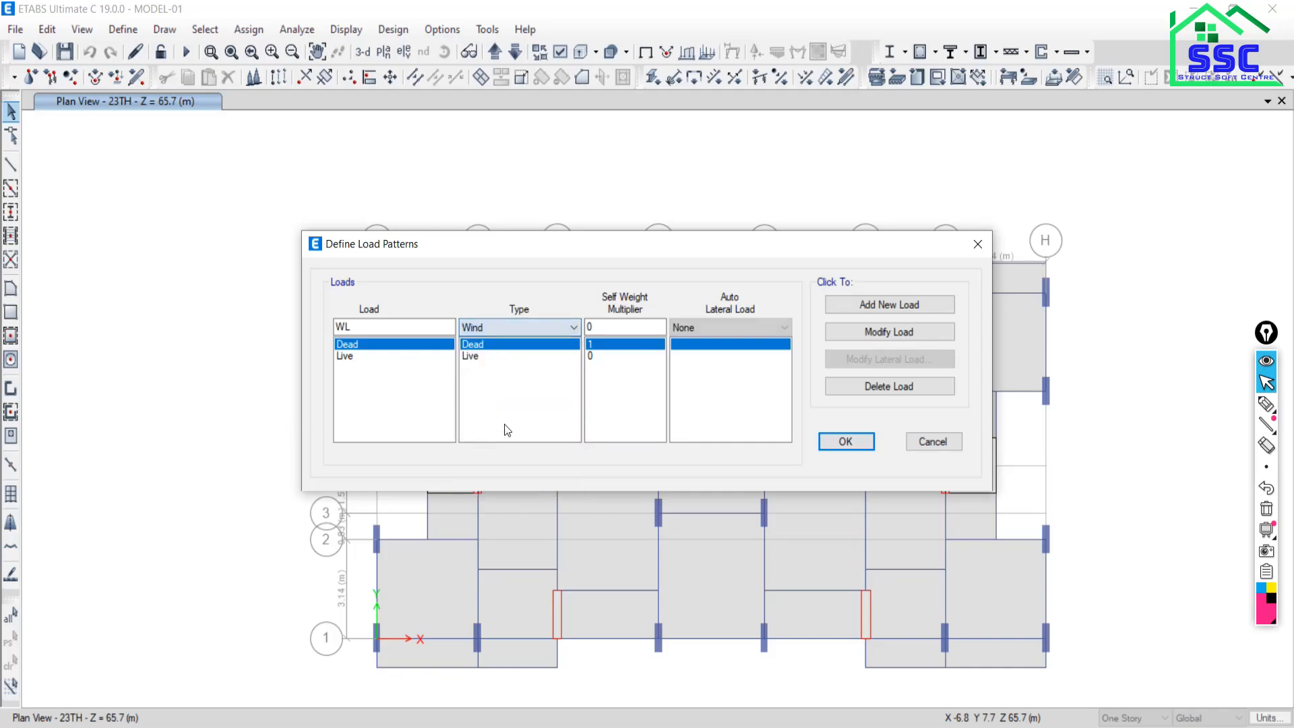
left_click(610, 324)
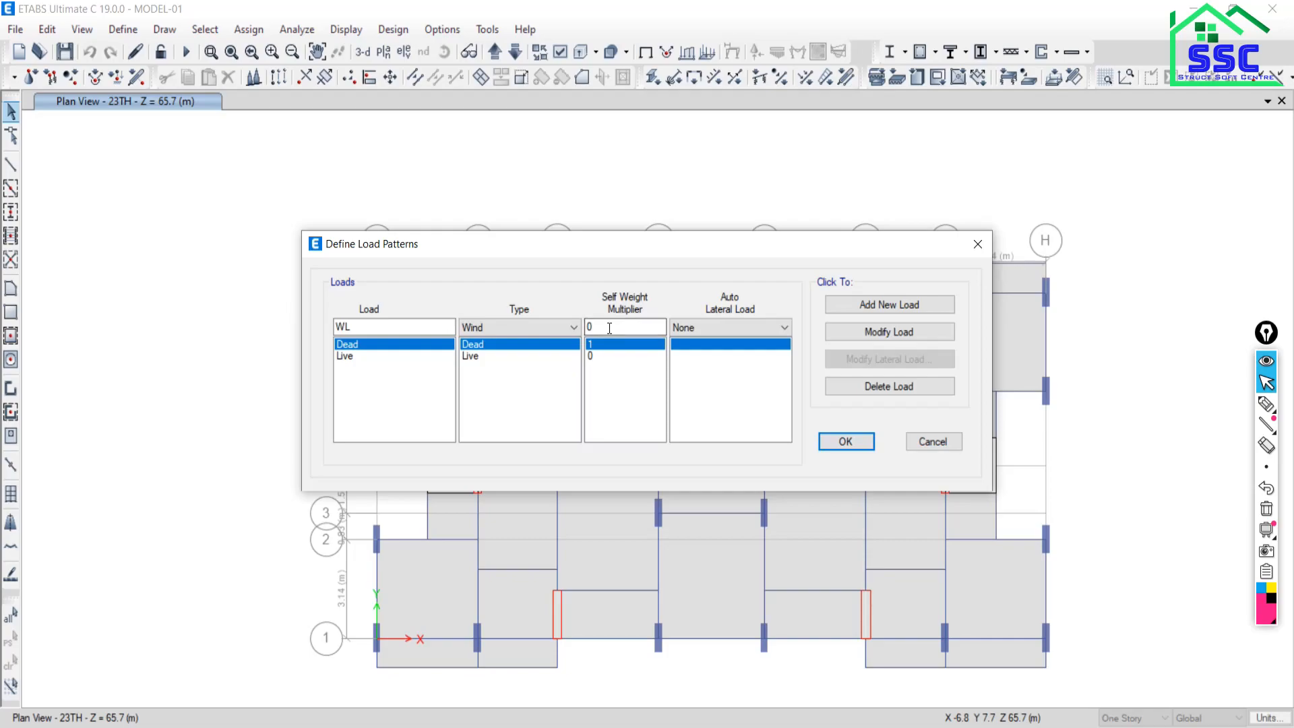
left_click(750, 329)
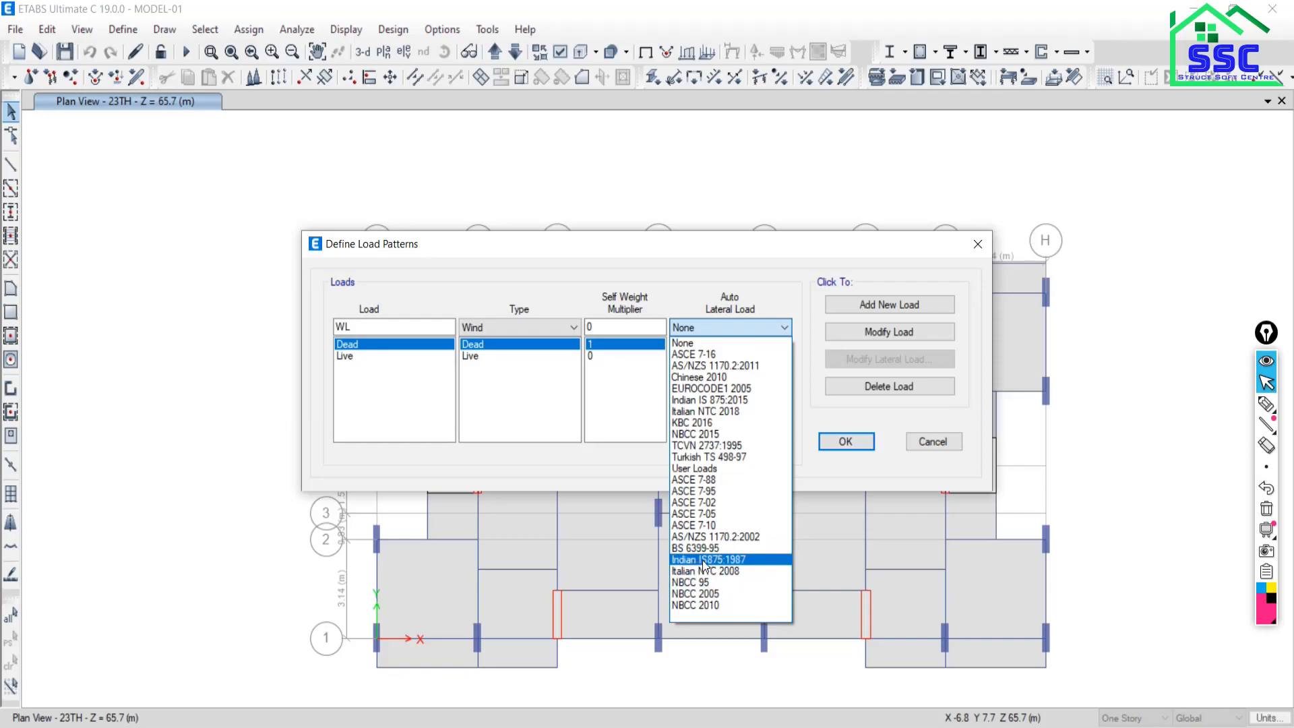
left_click(704, 401)
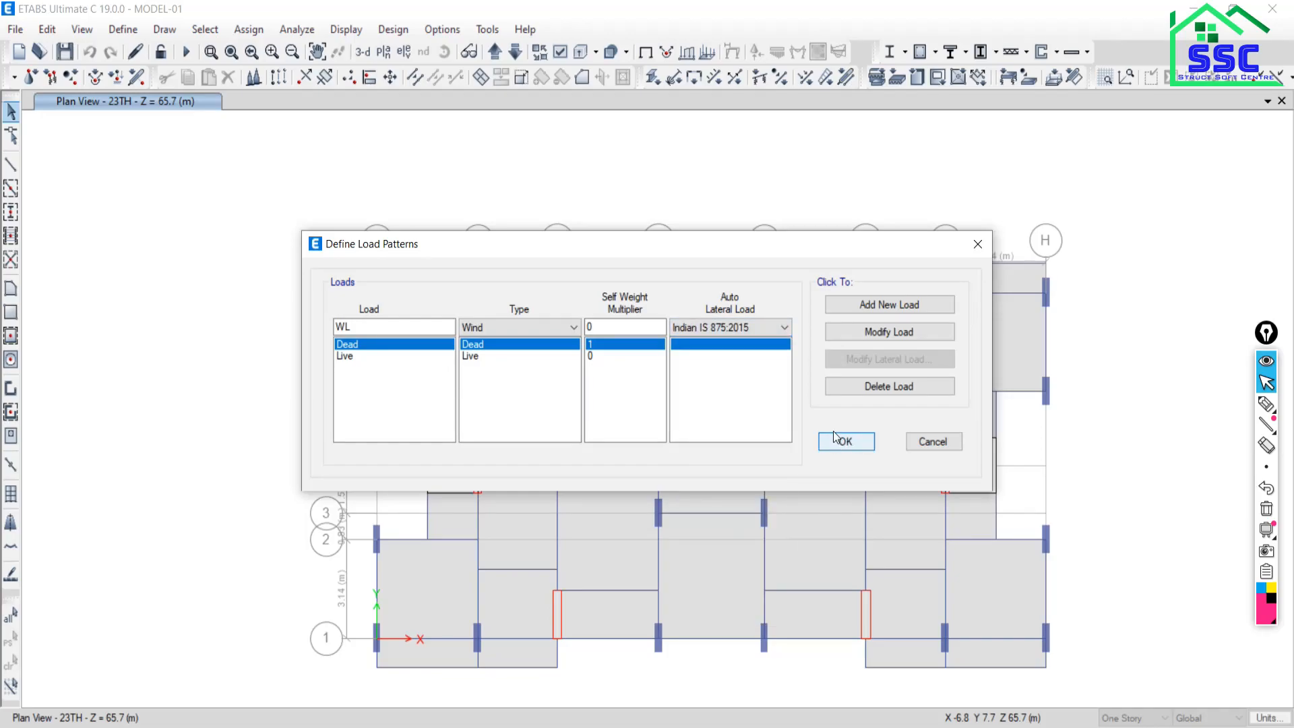
left_click(860, 306)
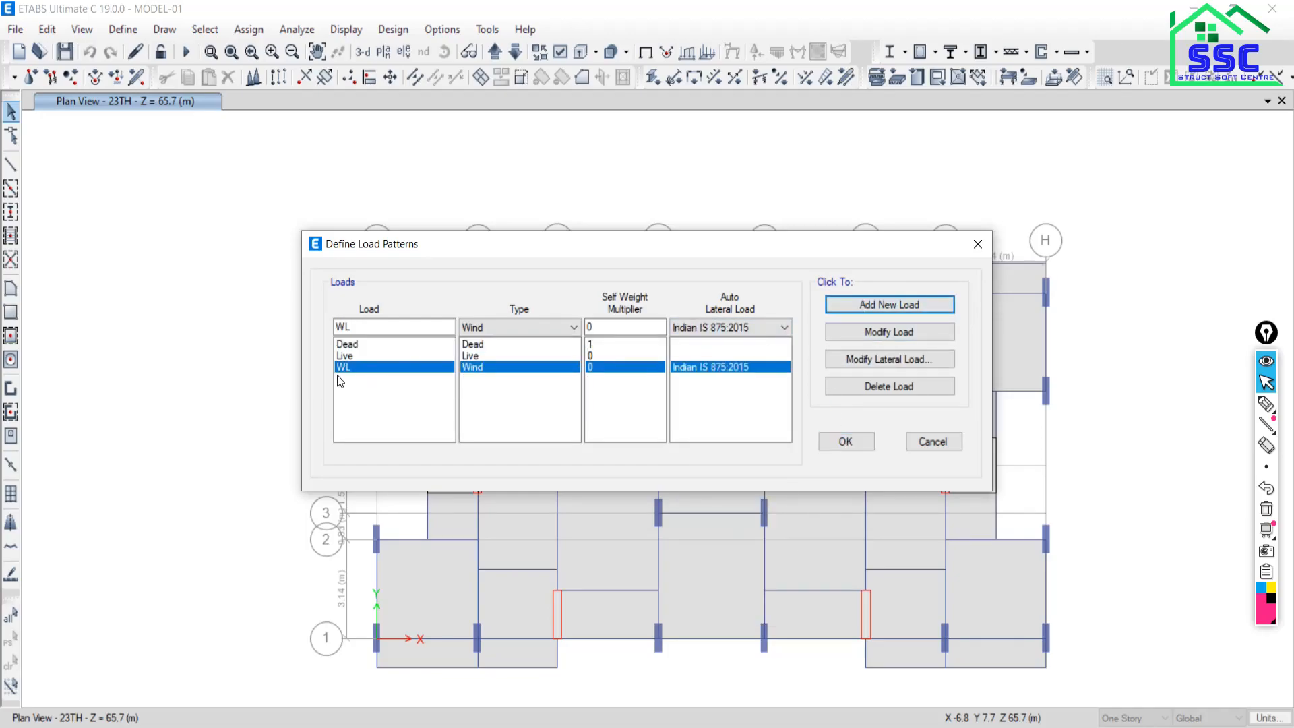
left_click(881, 359)
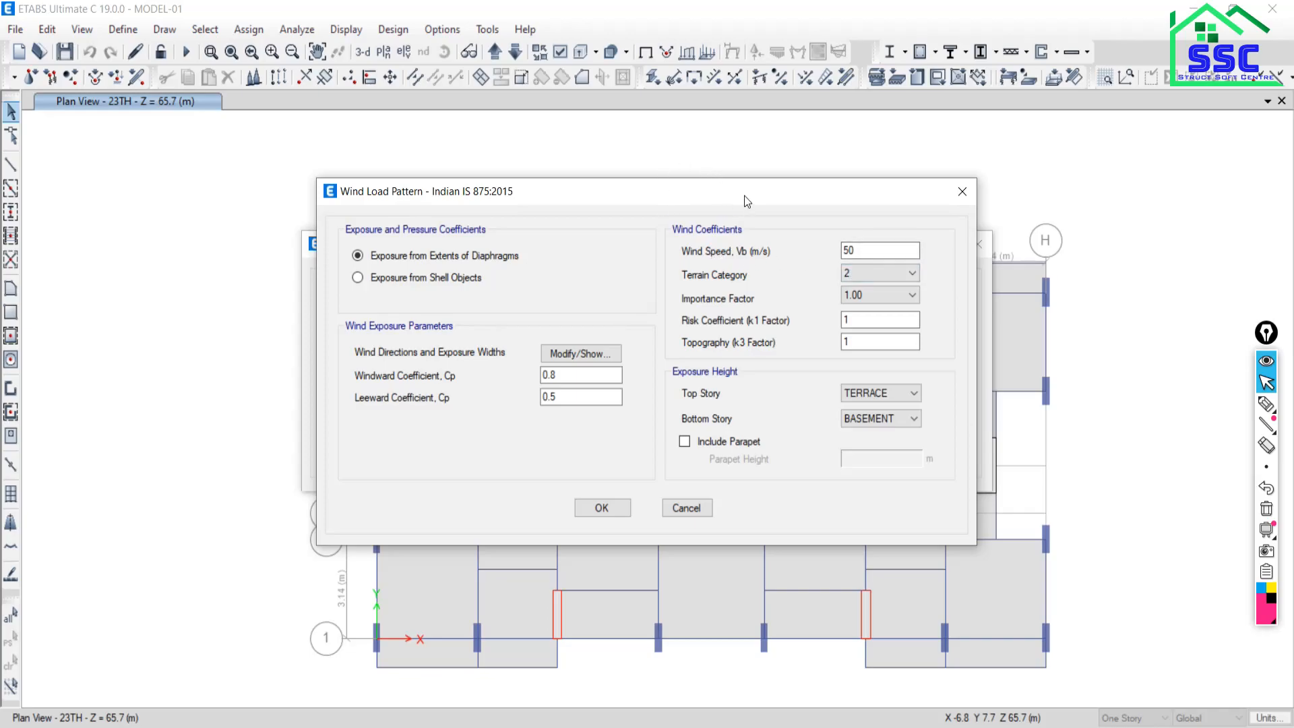
Review the IS 875:2015 wind parameters for WL, then cancel both load pattern dialogs unchanged.
left_click_drag(744, 196, 198, 48)
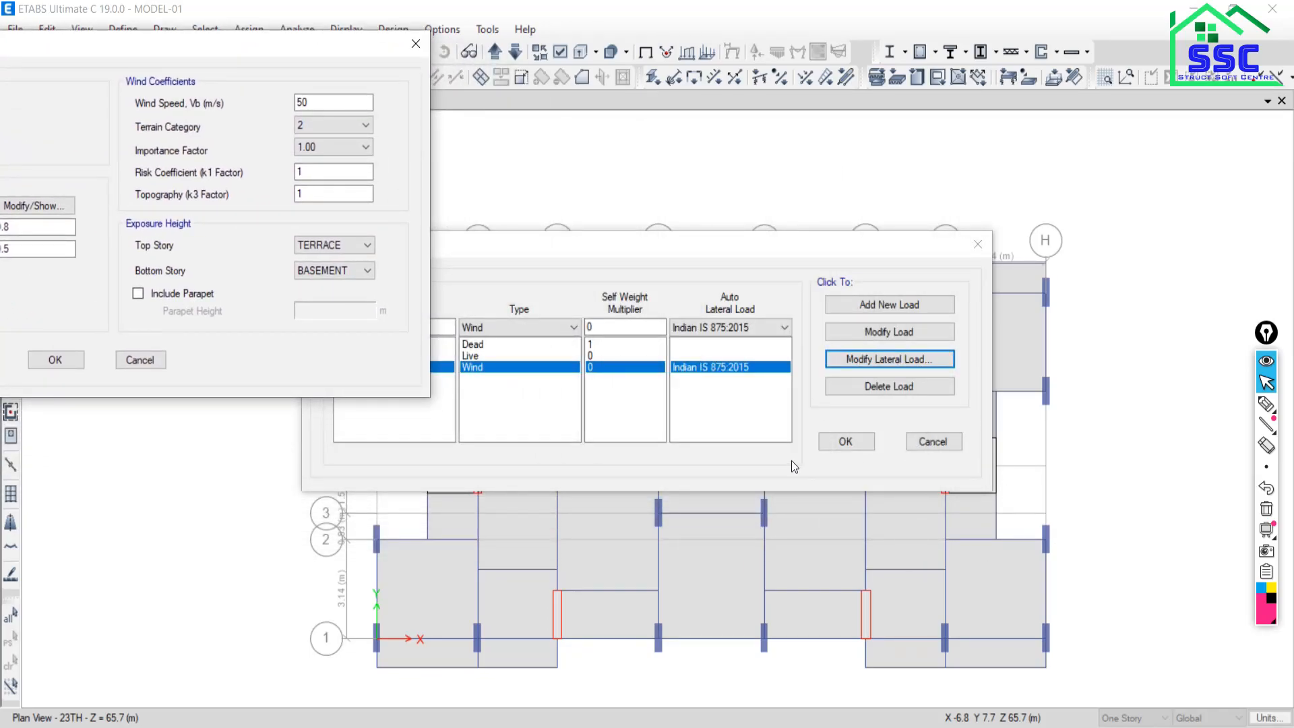
left_click_drag(100, 48, 466, 95)
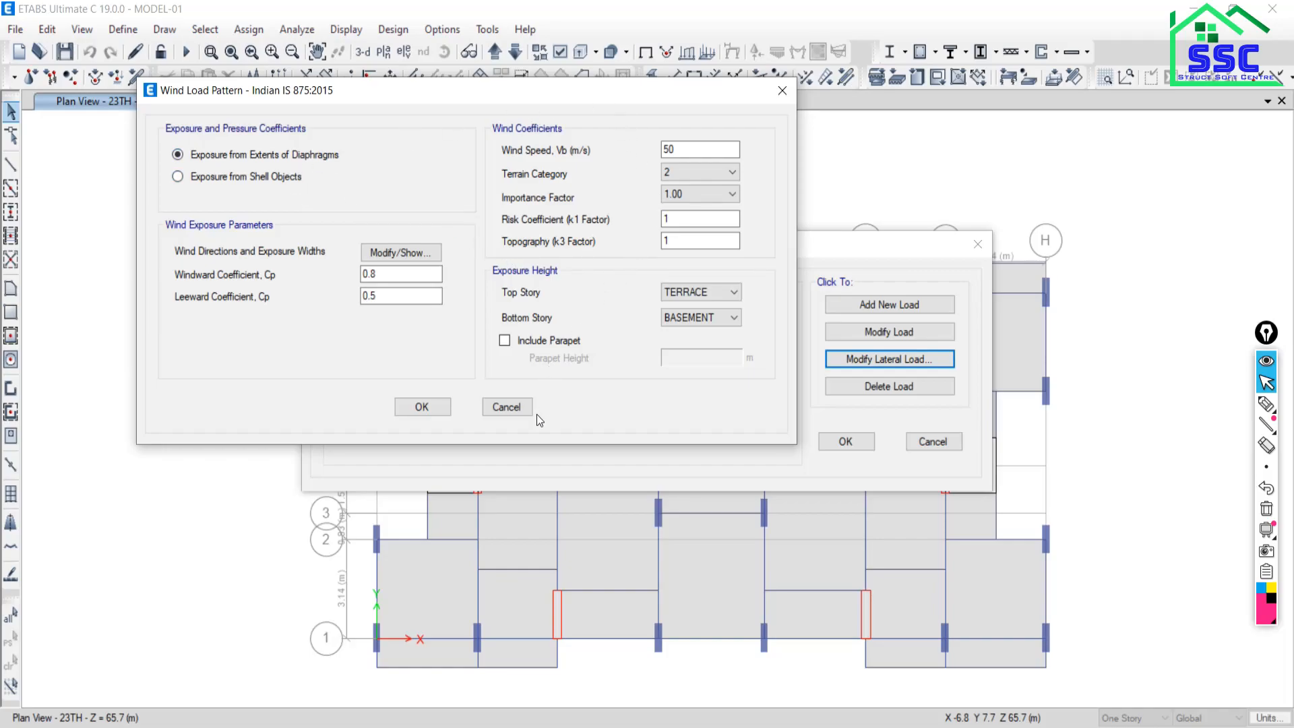
left_click(516, 407)
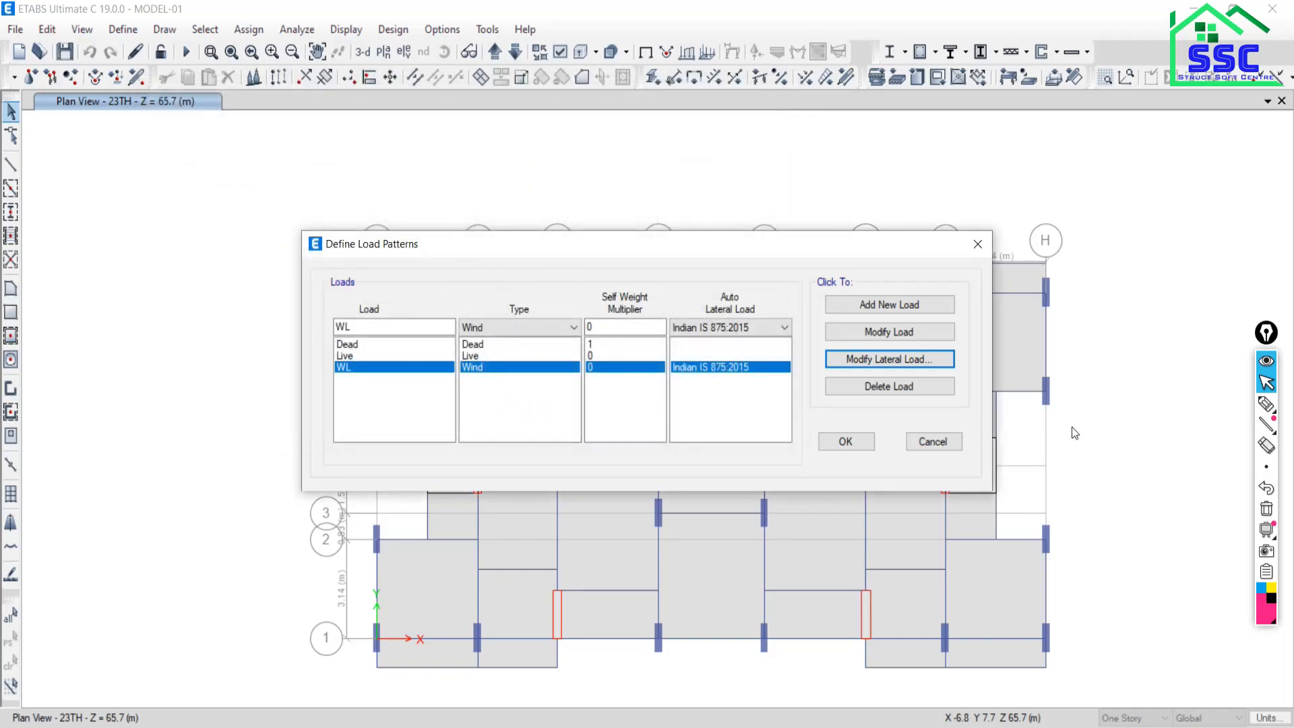
left_click(933, 443)
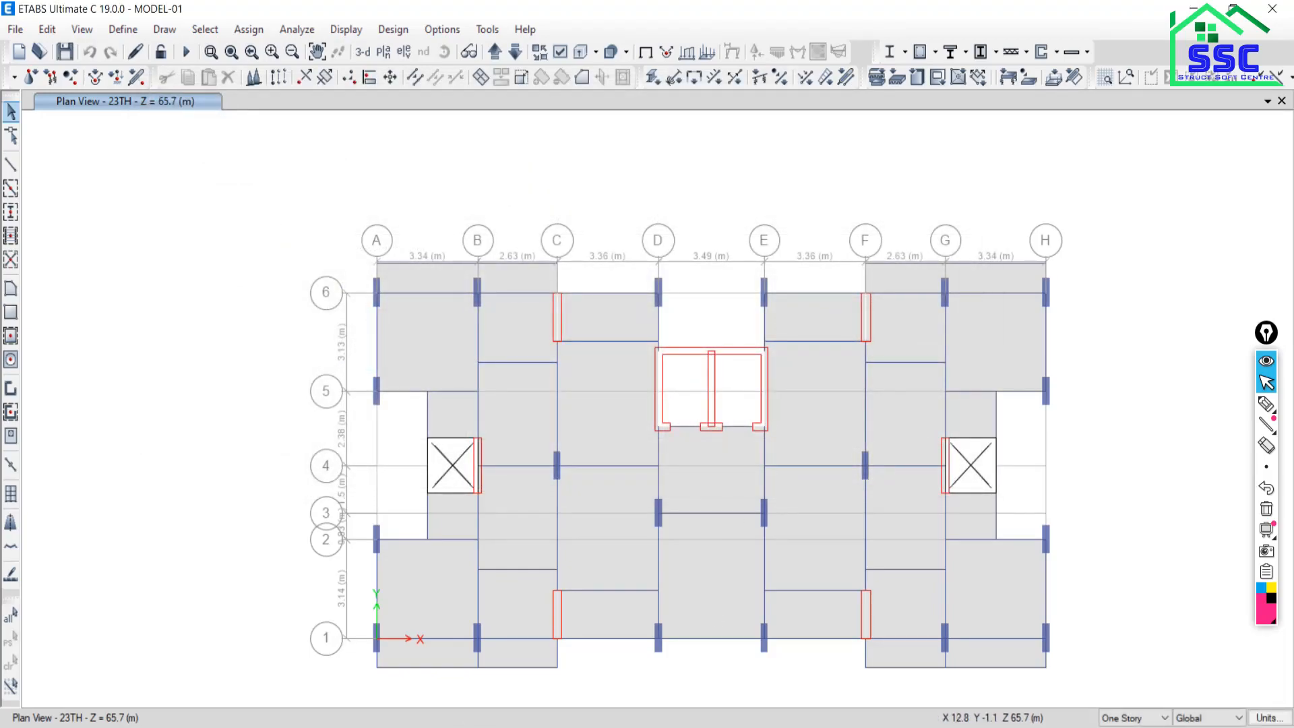
Go back to the DEMO SESSION BATCH-03 folder and bring Over all.pdf forward in Nitro Pro.
key("alt+Tab")
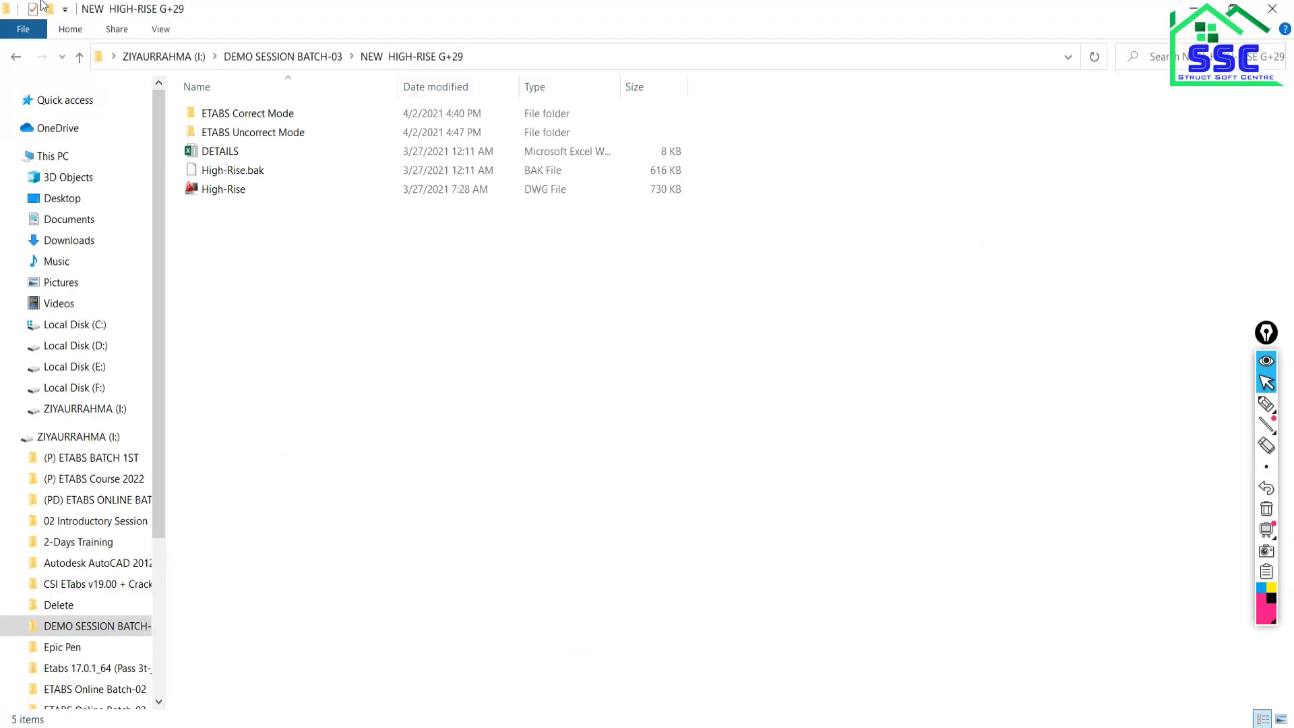
left_click(15, 59)
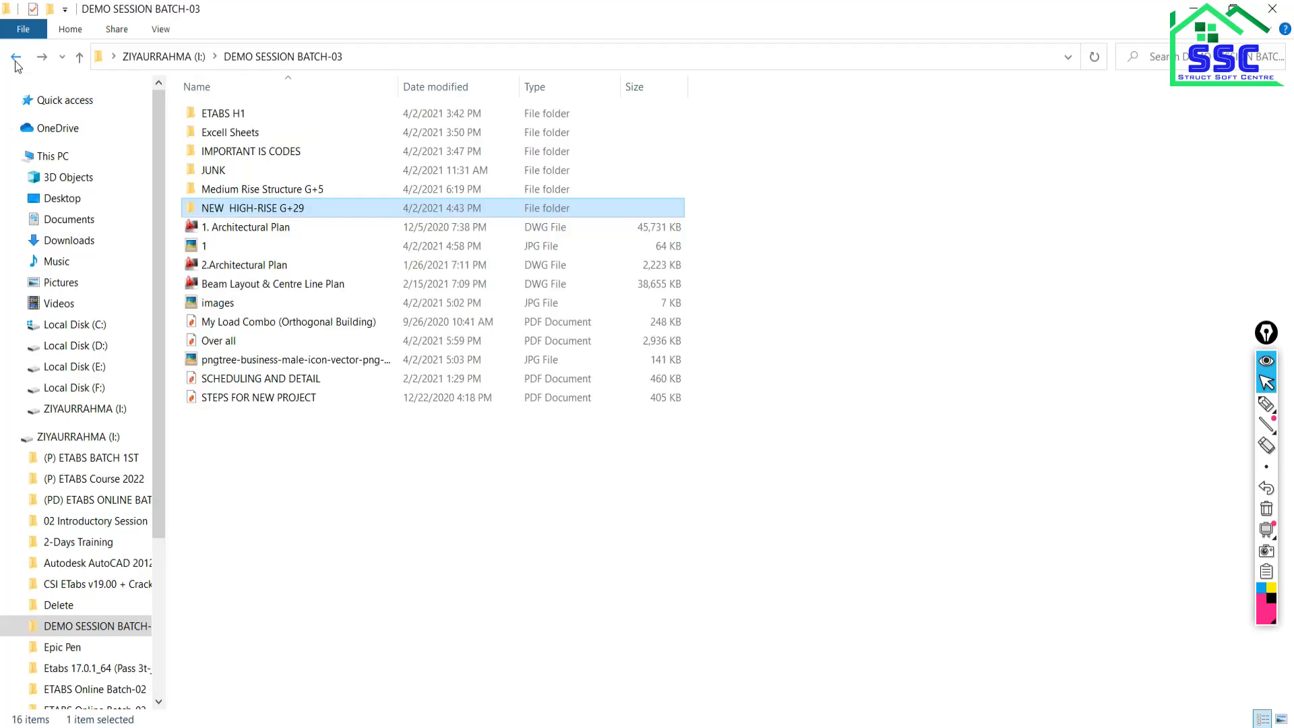
left_click(263, 346)
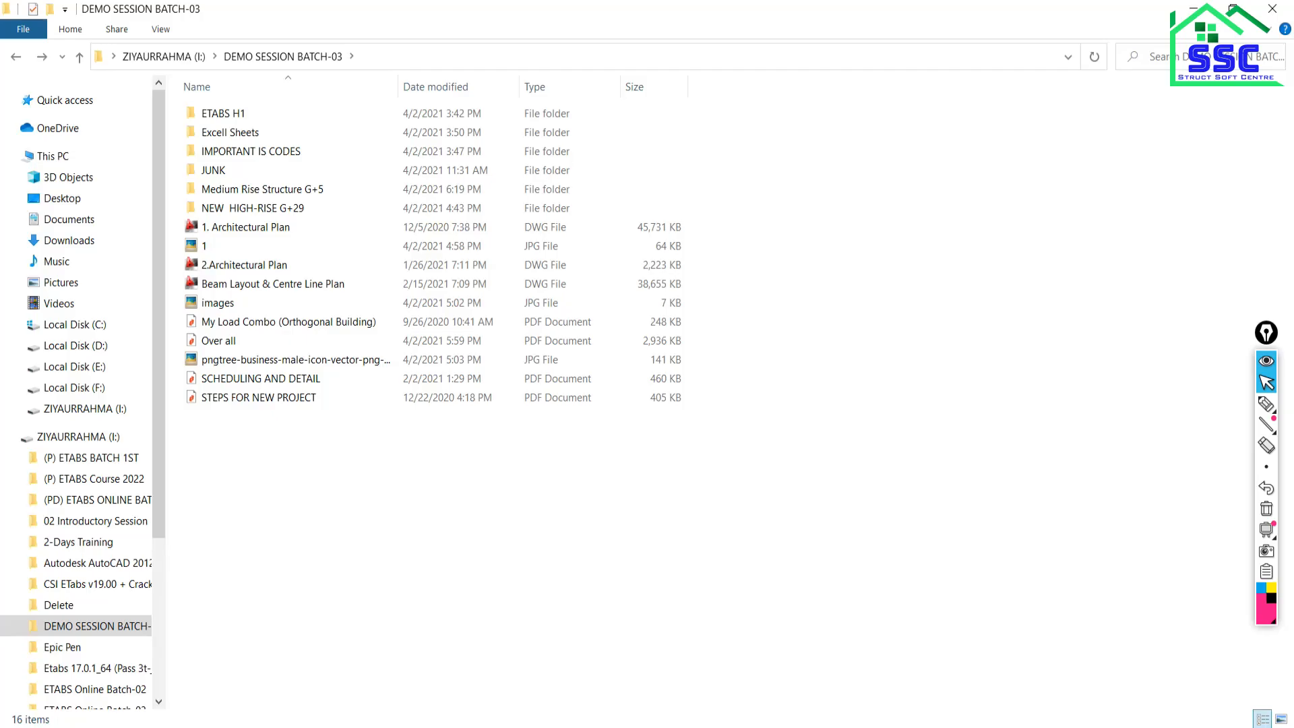
left_click(449, 727)
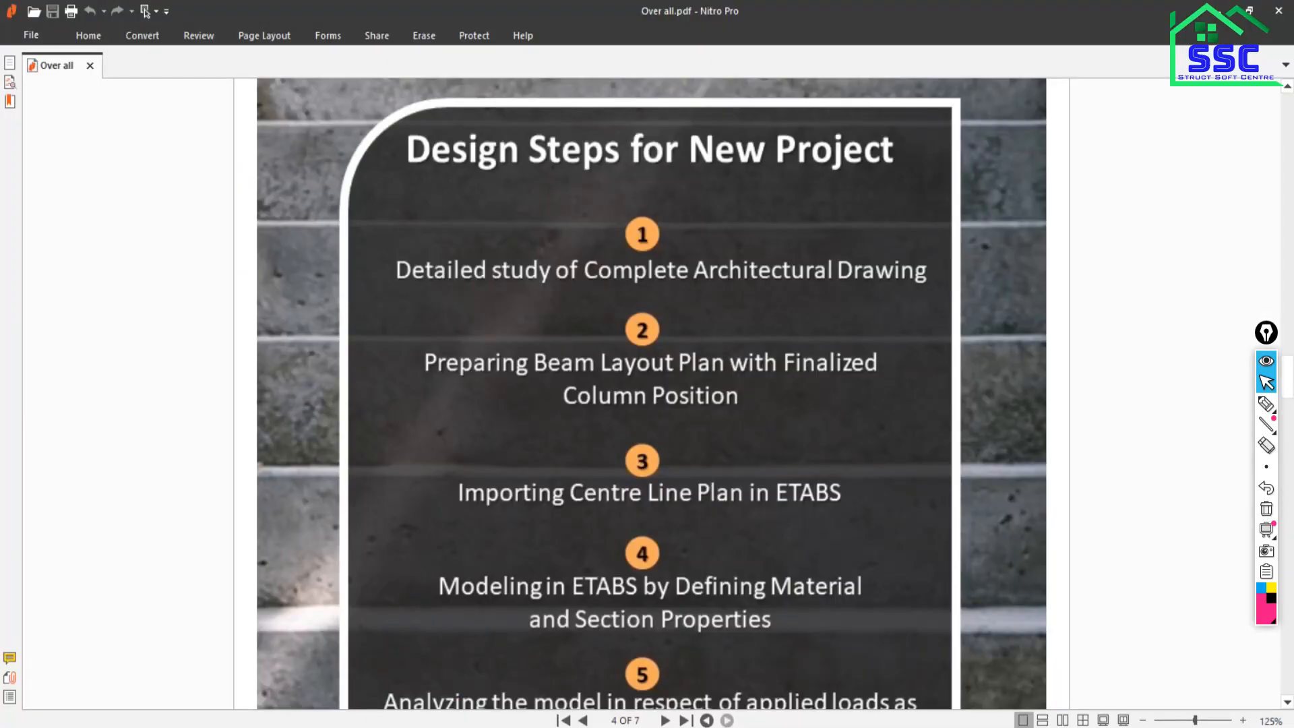
key("alt+Tab")
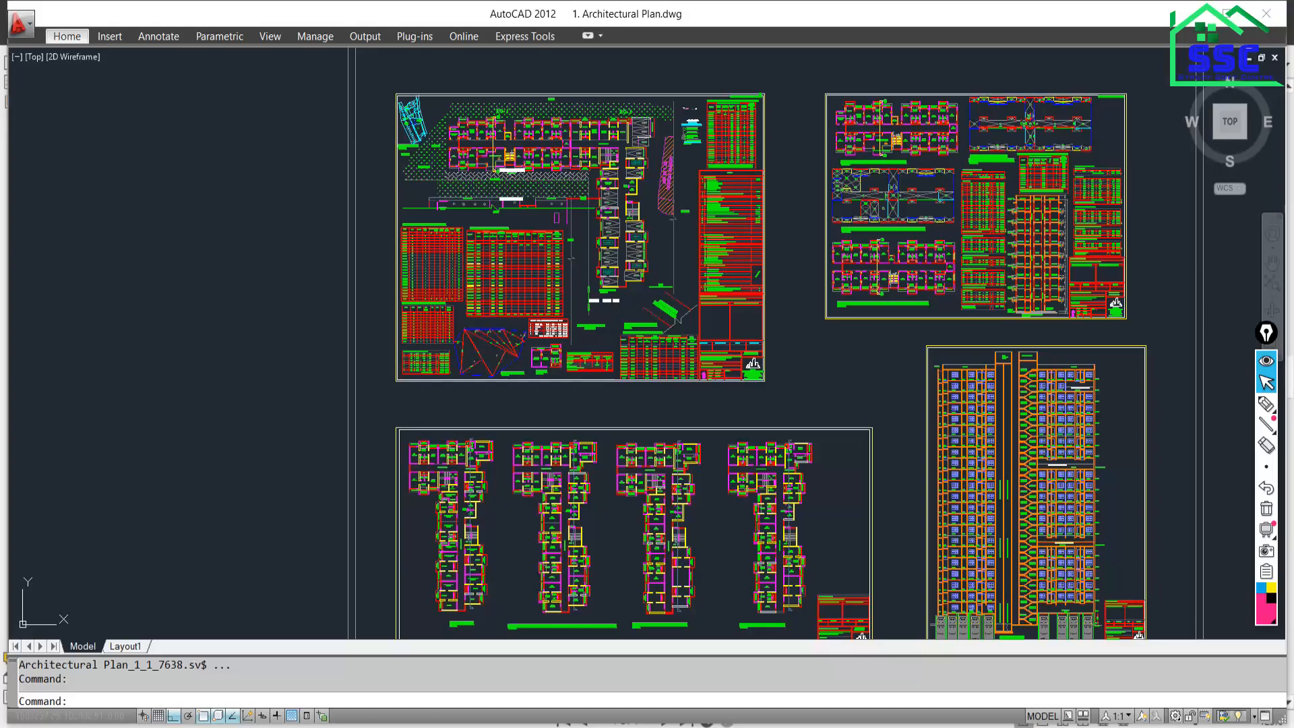
Return to the ETABS MODEL-01 tower and display the whole G+29 building in 3-D.
key("alt+Tab")
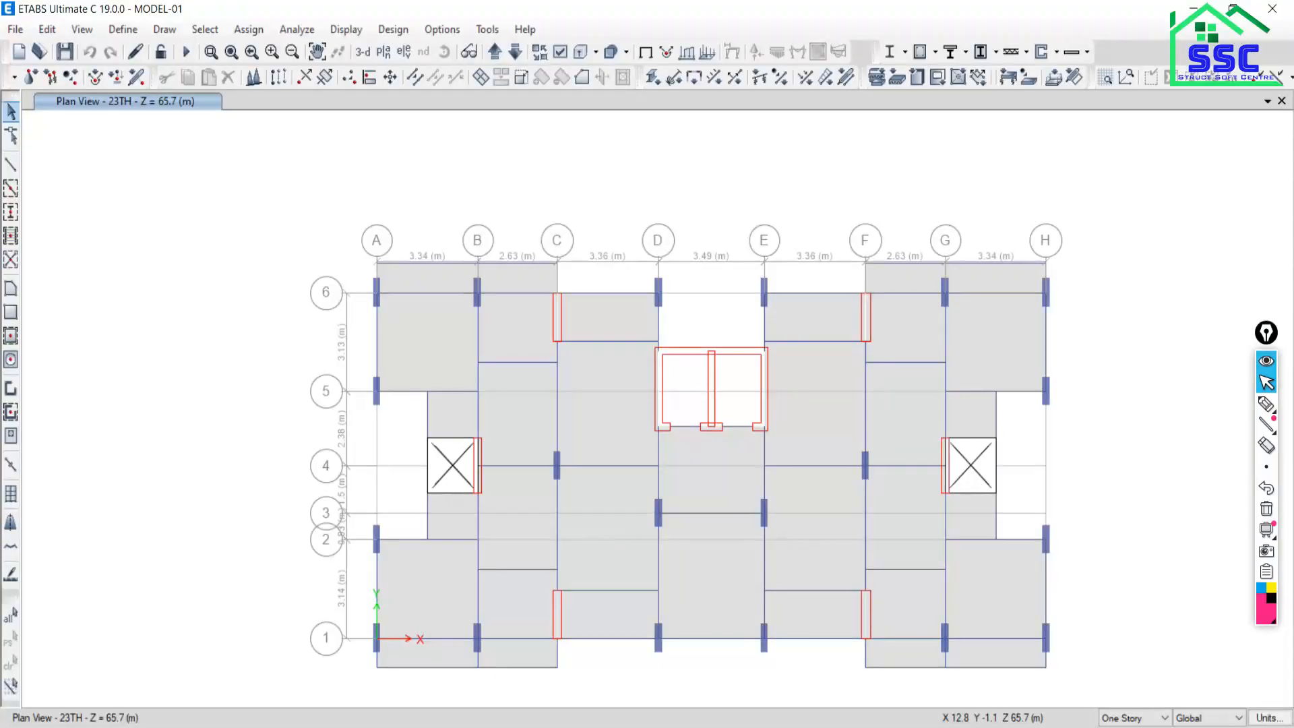
left_click(365, 51)
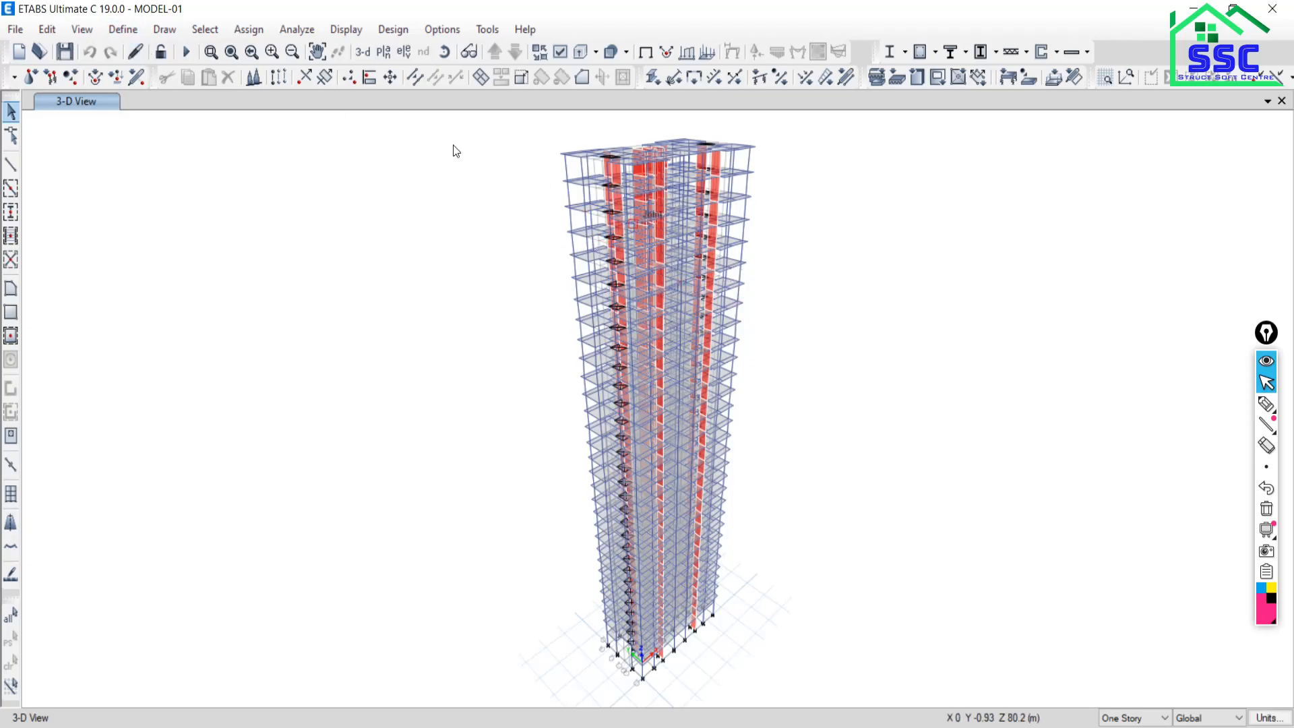
left_click(130, 30)
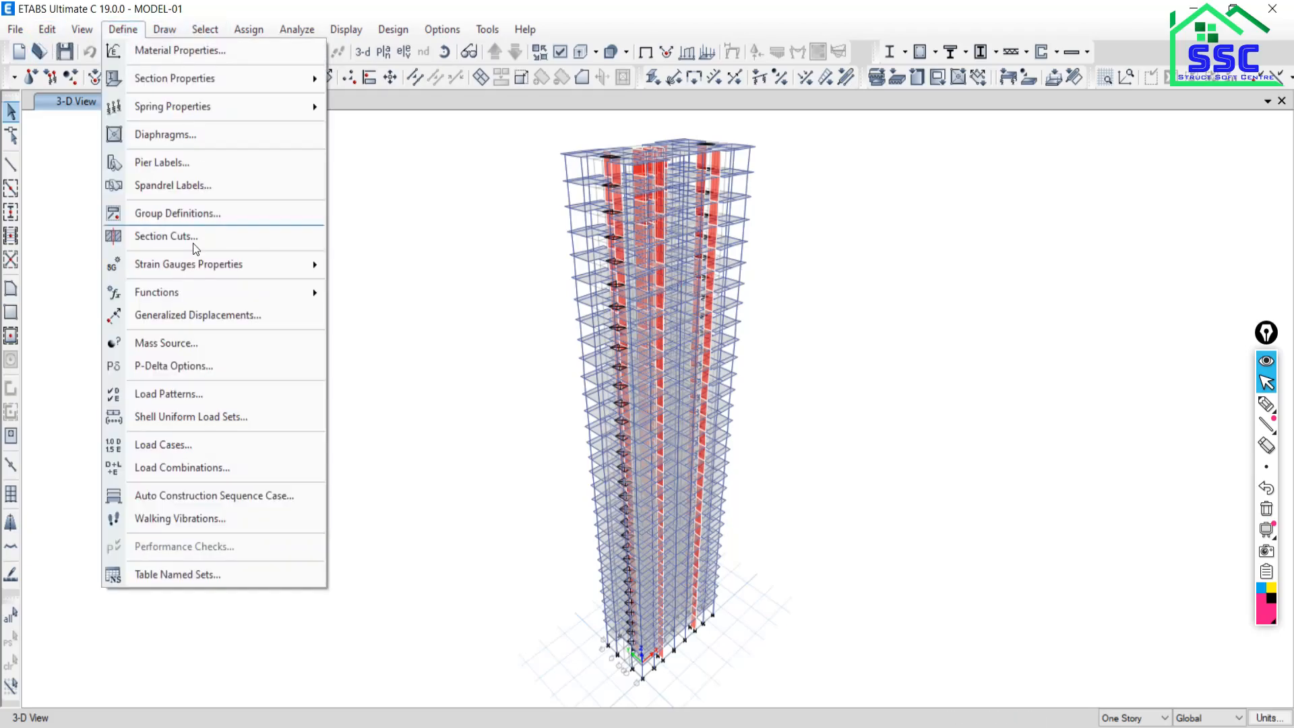
Start a new load pattern named EQ with load type Seismic.
left_click(161, 393)
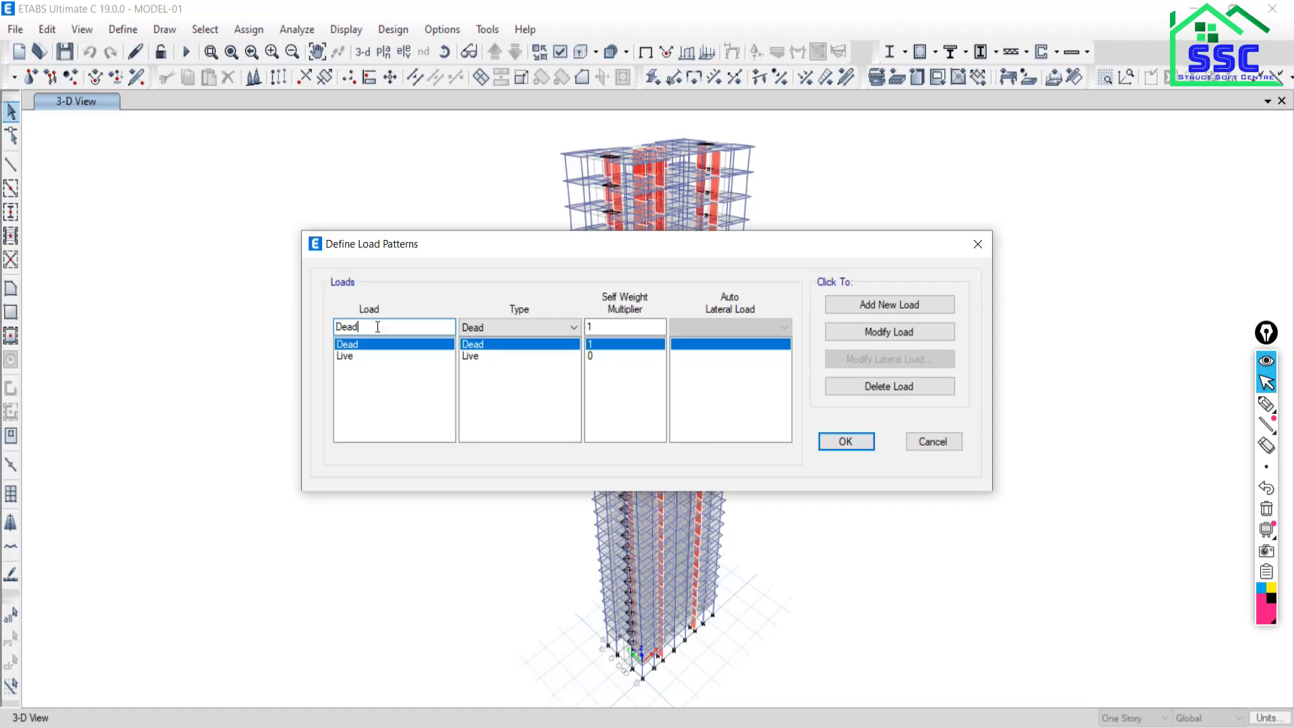
double_click(373, 329)
type("eq")
key("shift+Home")
type("EQ")
left_click(510, 328)
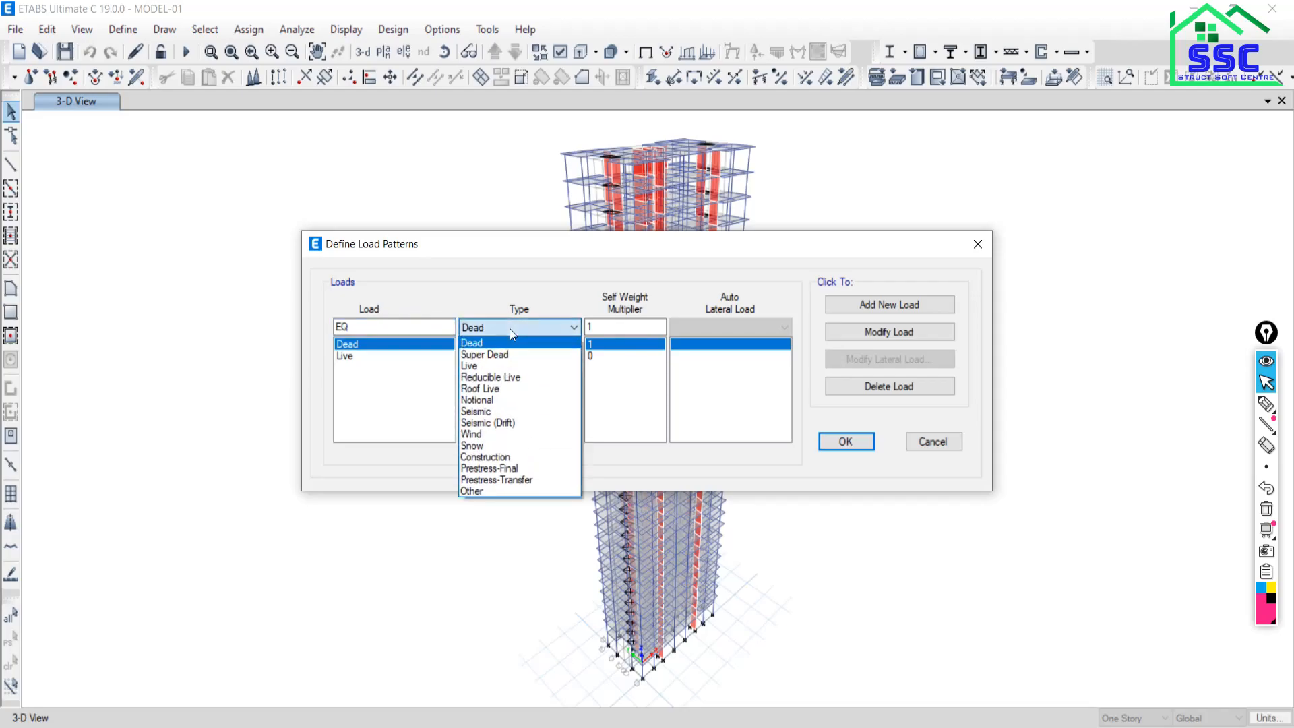
left_click(476, 411)
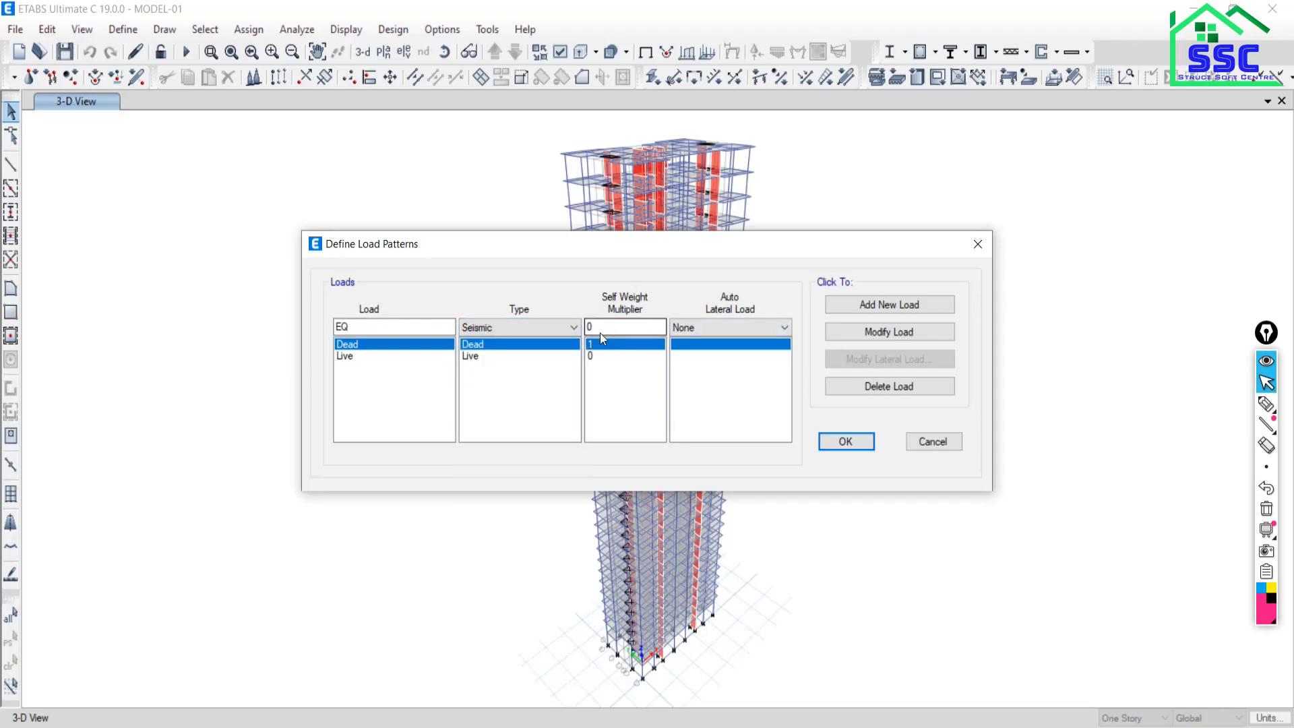
Give EQ the IS 1893:2016 auto lateral load, add it, and review its seismic parameters.
left_click(723, 326)
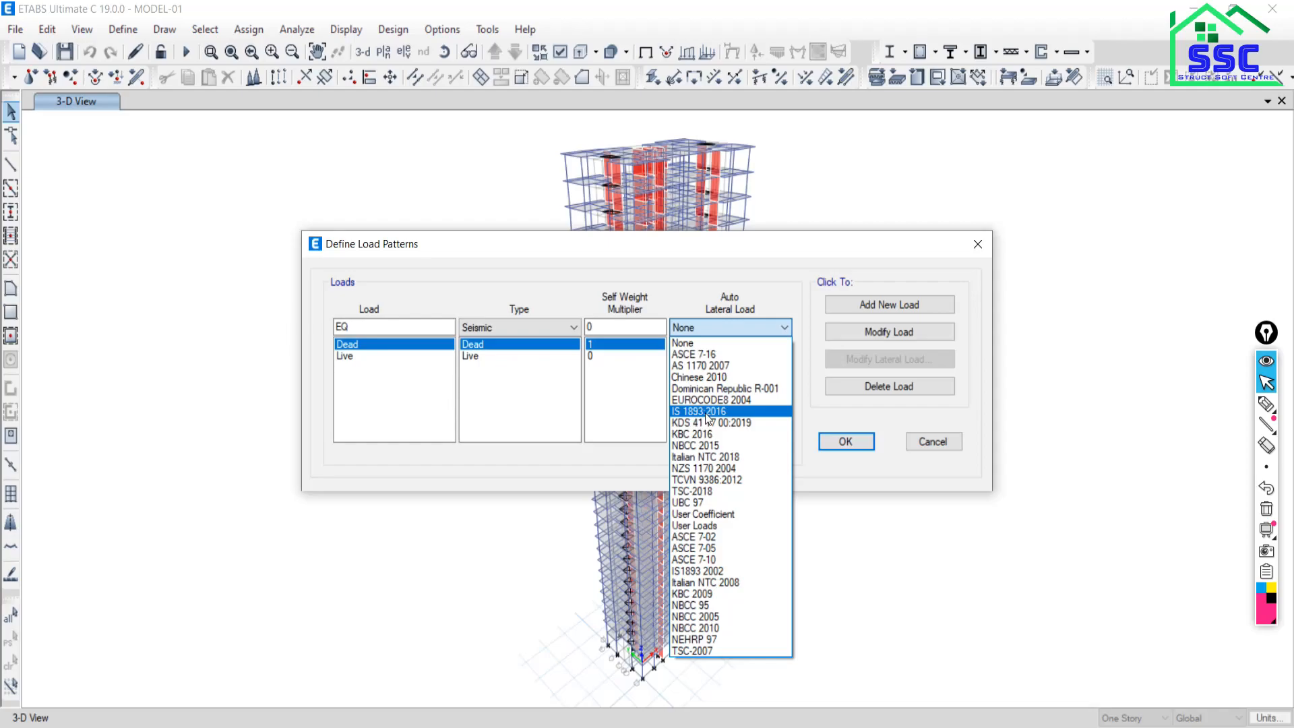
left_click(707, 413)
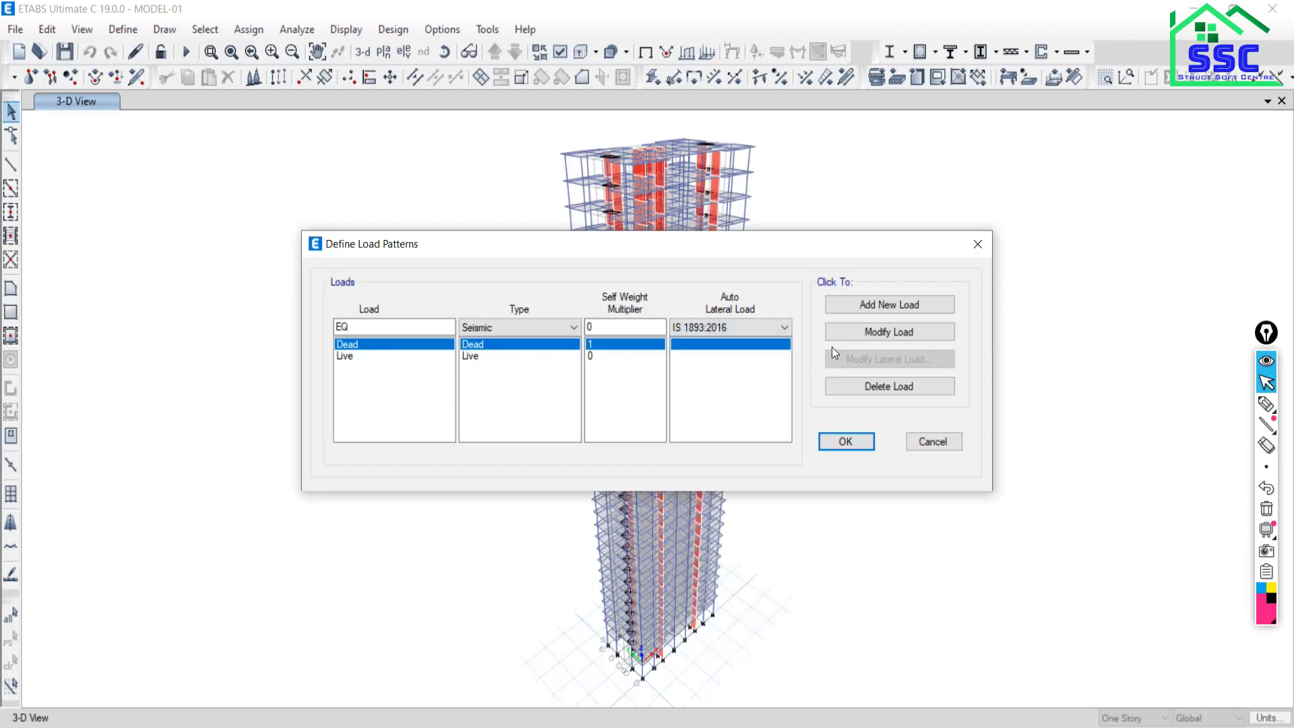
left_click(894, 305)
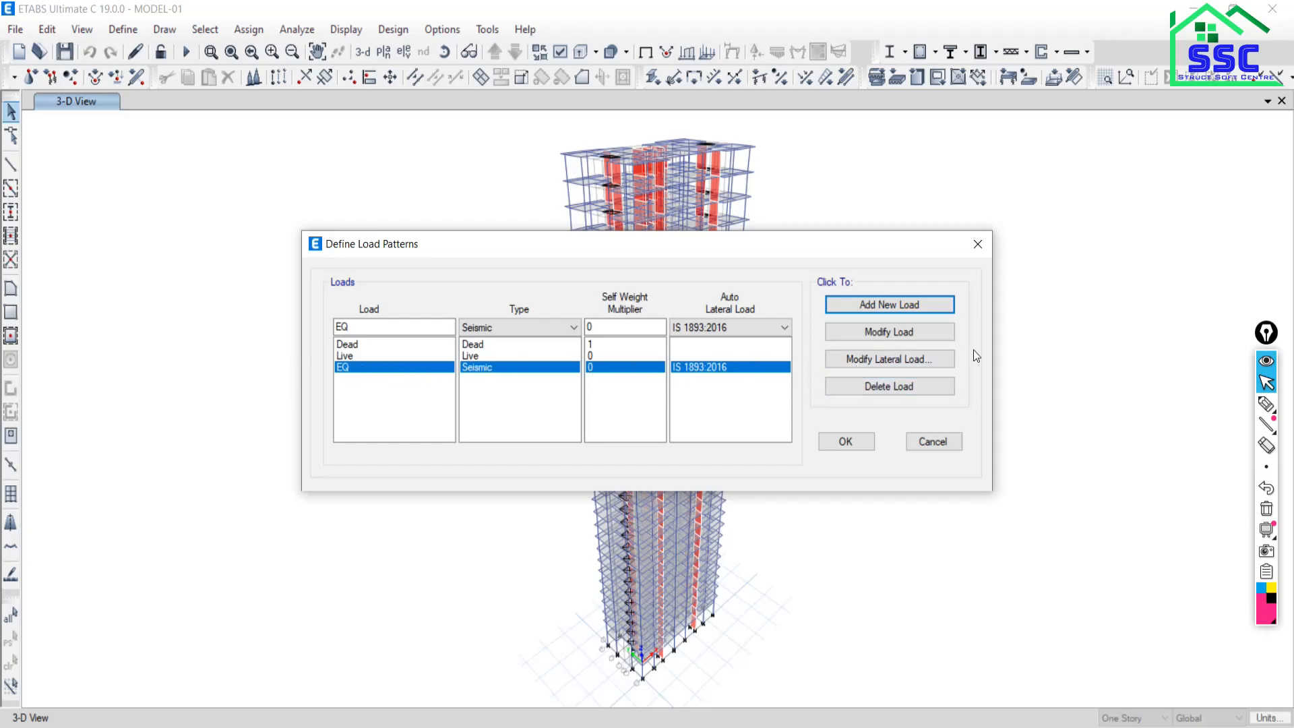
left_click(863, 362)
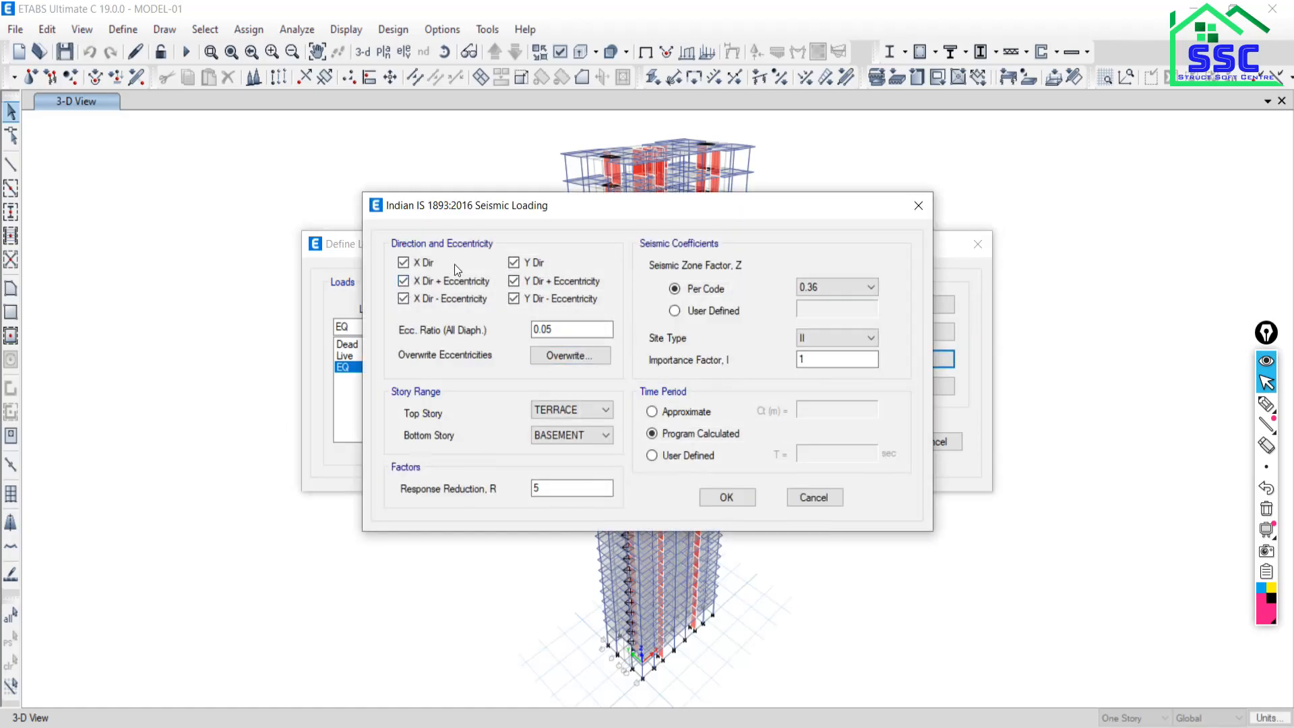
left_click(812, 498)
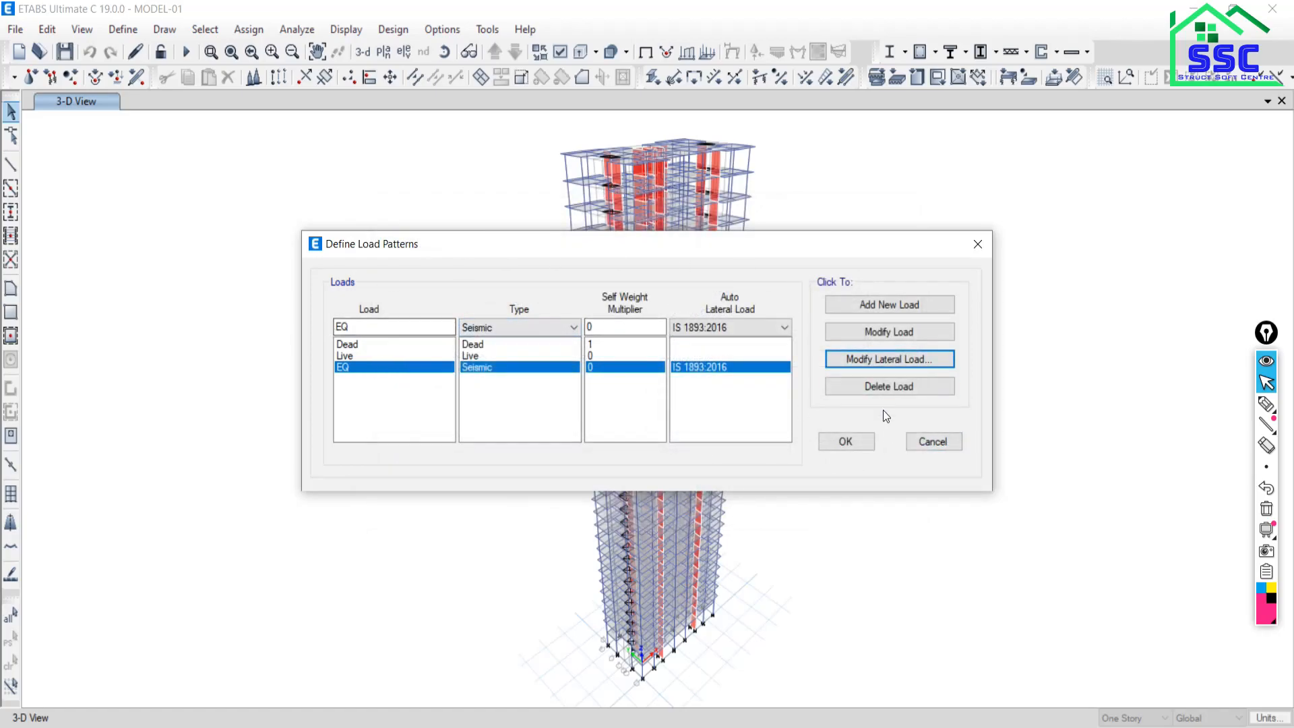
Close the Define Load Patterns dialog.
left_click(946, 441)
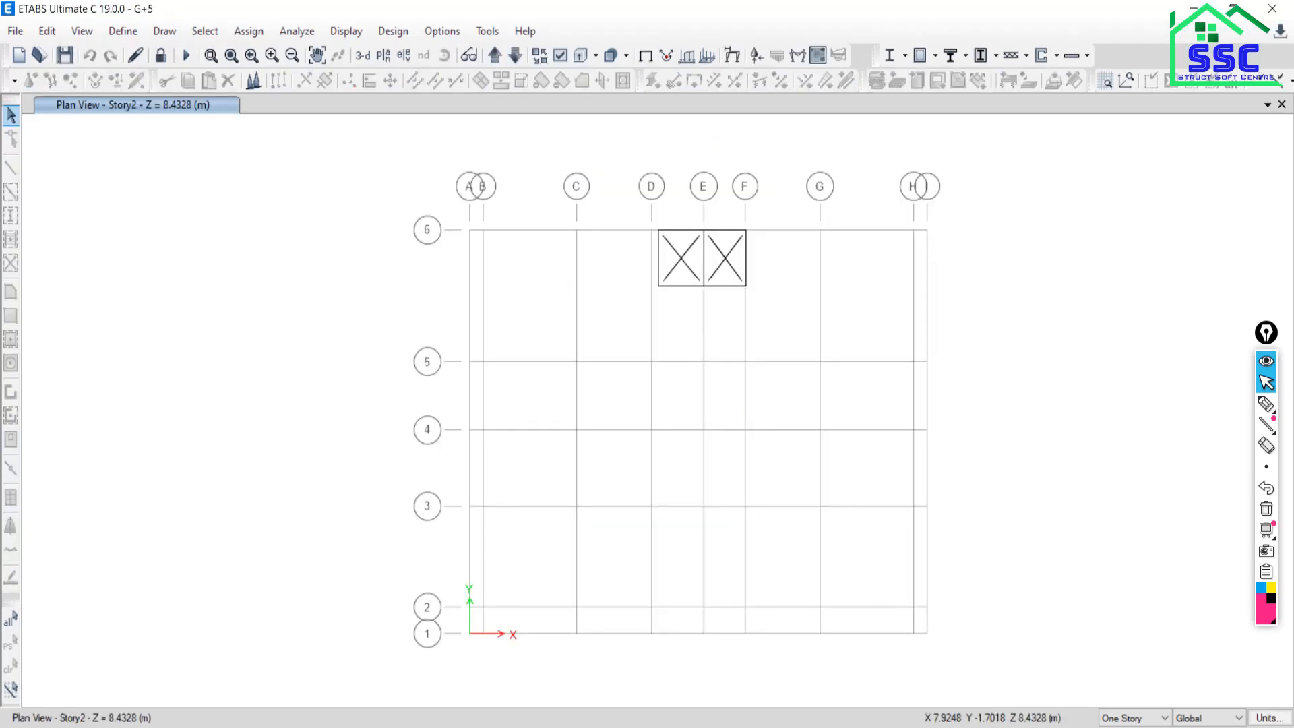
Turn on columns, beams and floors in the display options and view the G+5 model in 3-D.
left_click(561, 58)
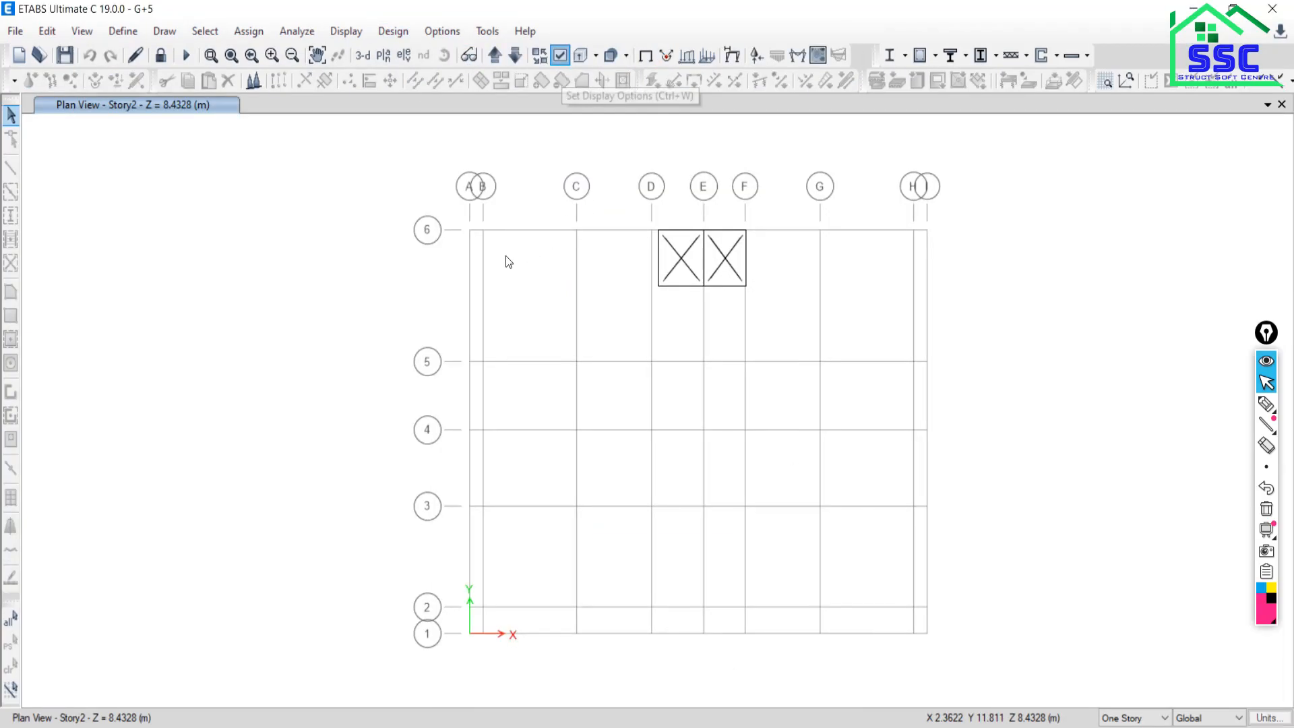
left_click(520, 240)
left_click(515, 254)
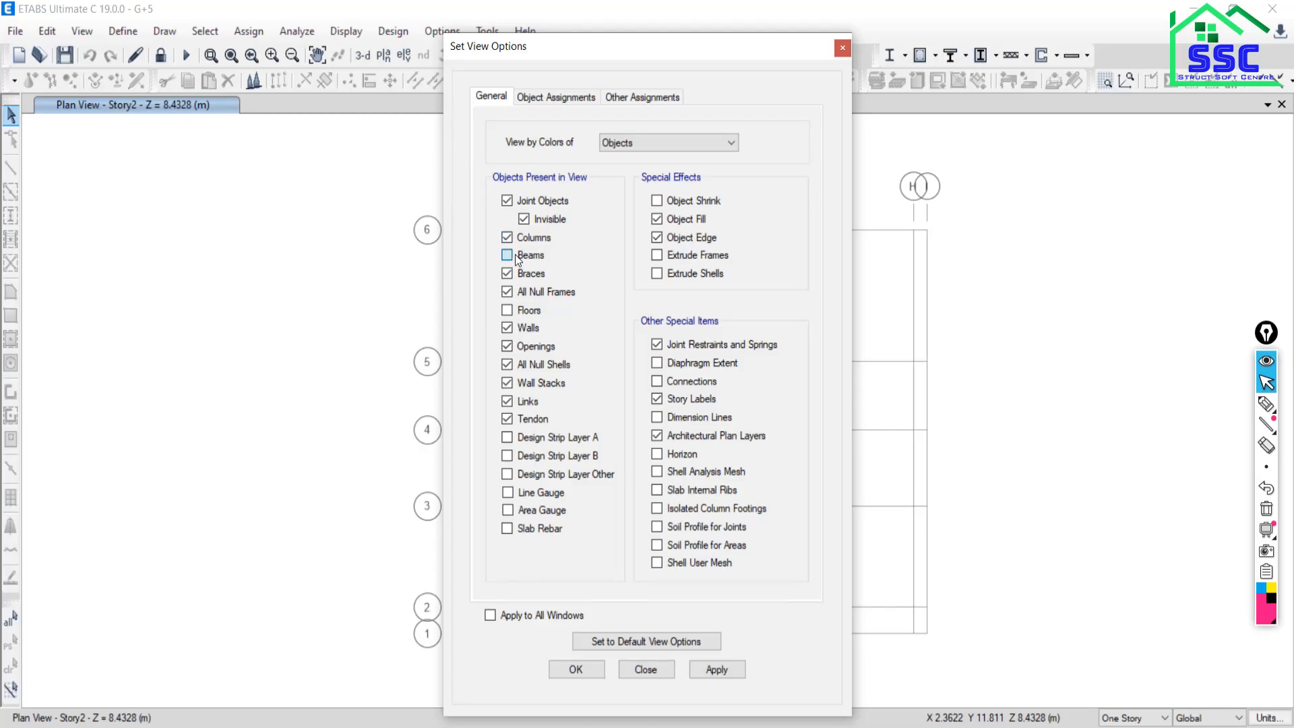
left_click(509, 311)
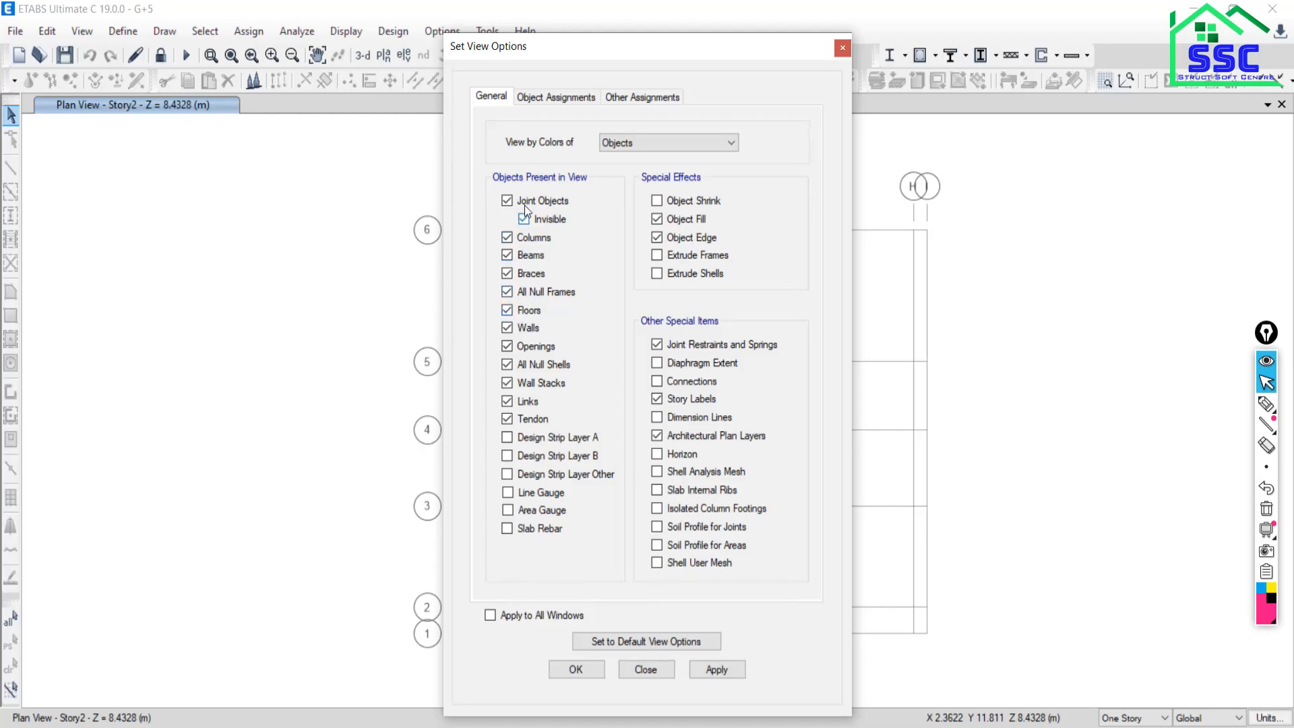
left_click(716, 670)
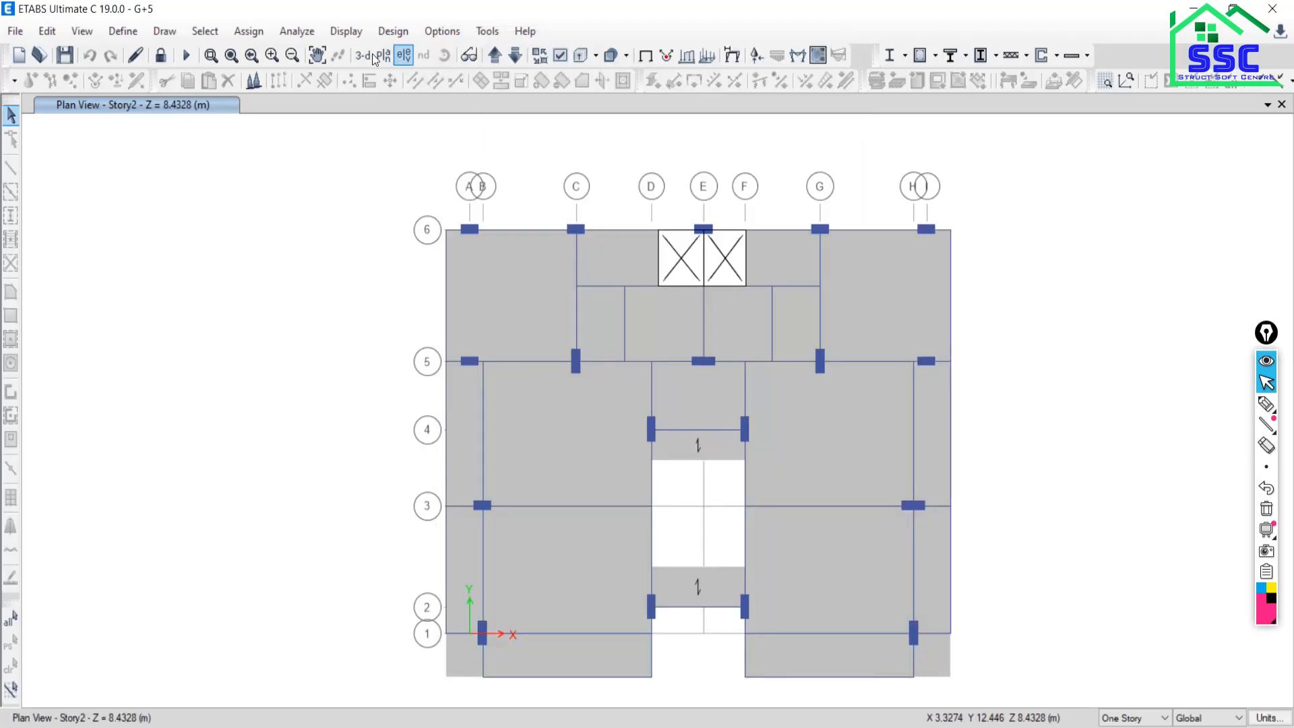
left_click(354, 59)
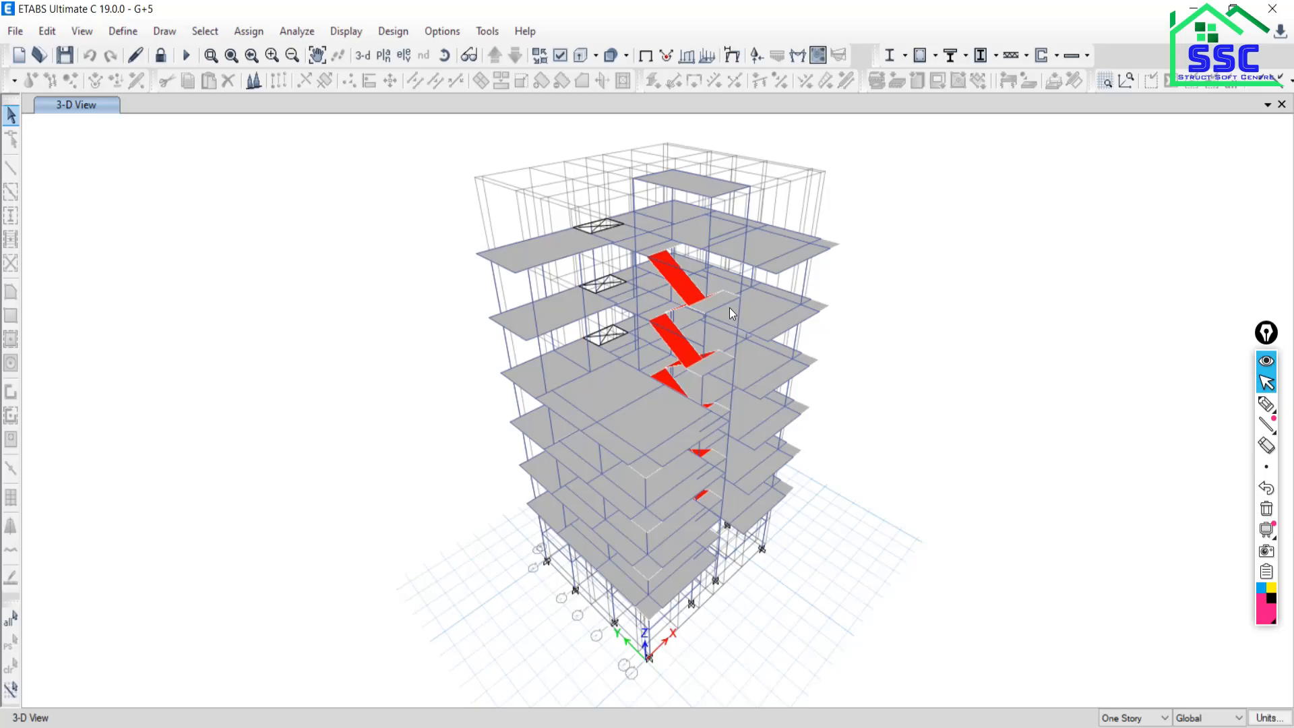
Unlock the G+5 model and run the analysis to show dead-load displacement contours.
left_click(161, 54)
left_click(673, 440)
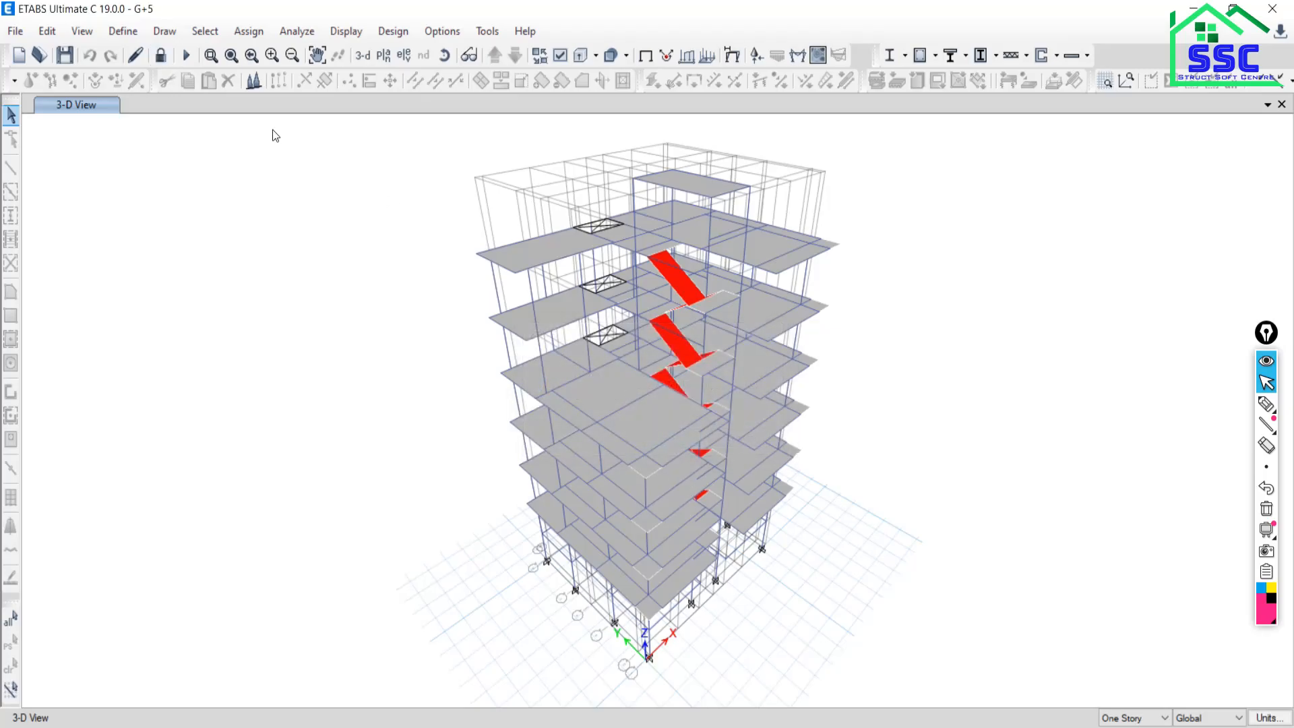
left_click(186, 56)
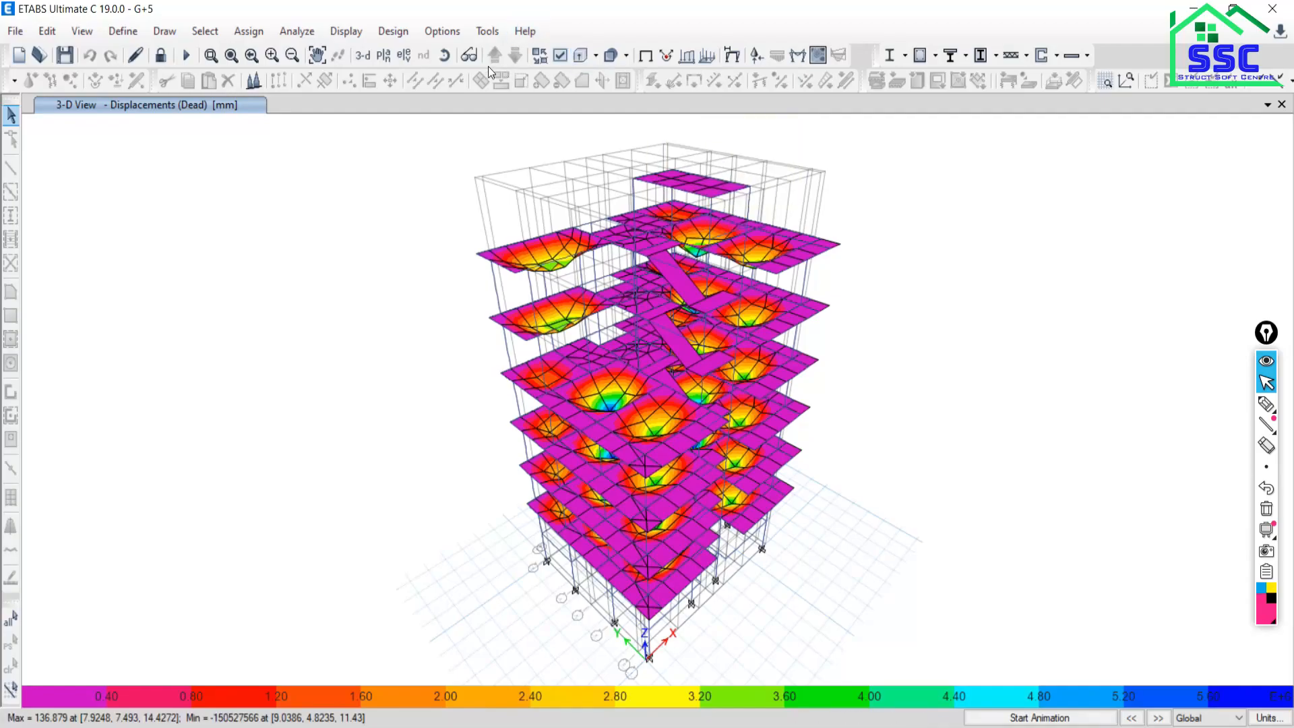
Switch the displacement contour view to the Story3 plan at 11.43 m.
left_click(386, 61)
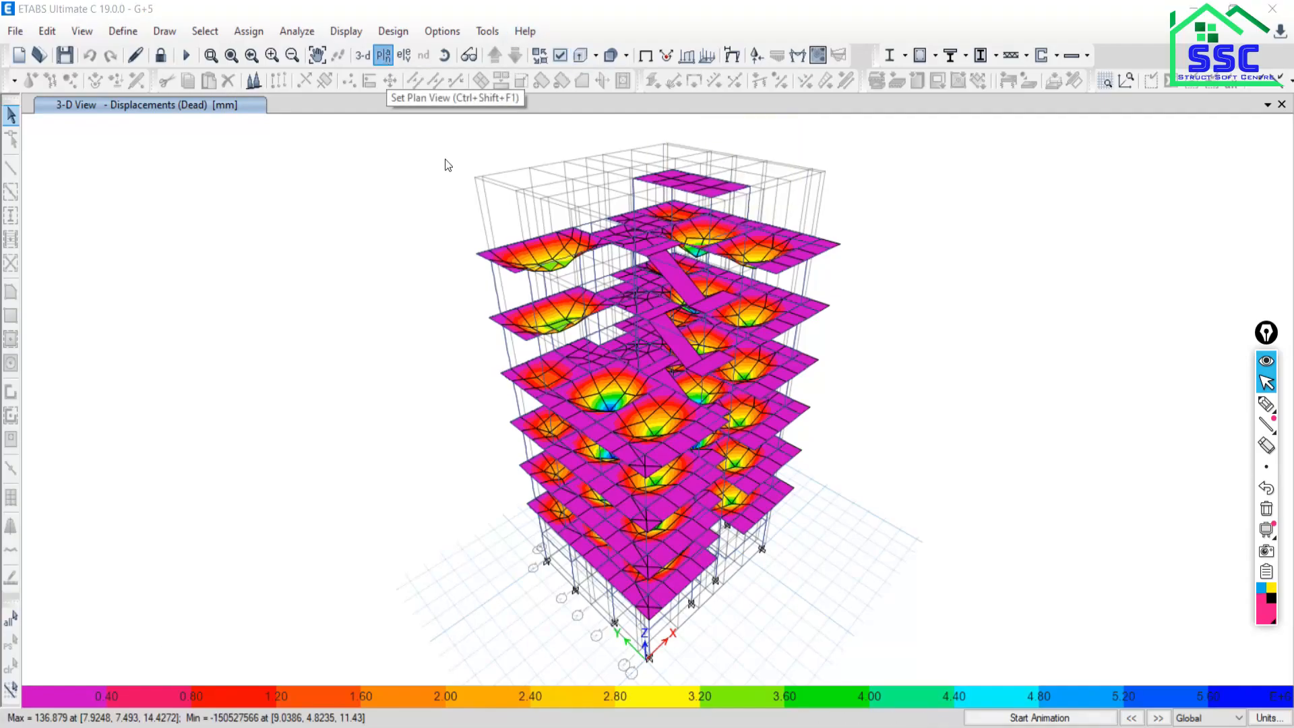
left_click(553, 356)
left_click(712, 578)
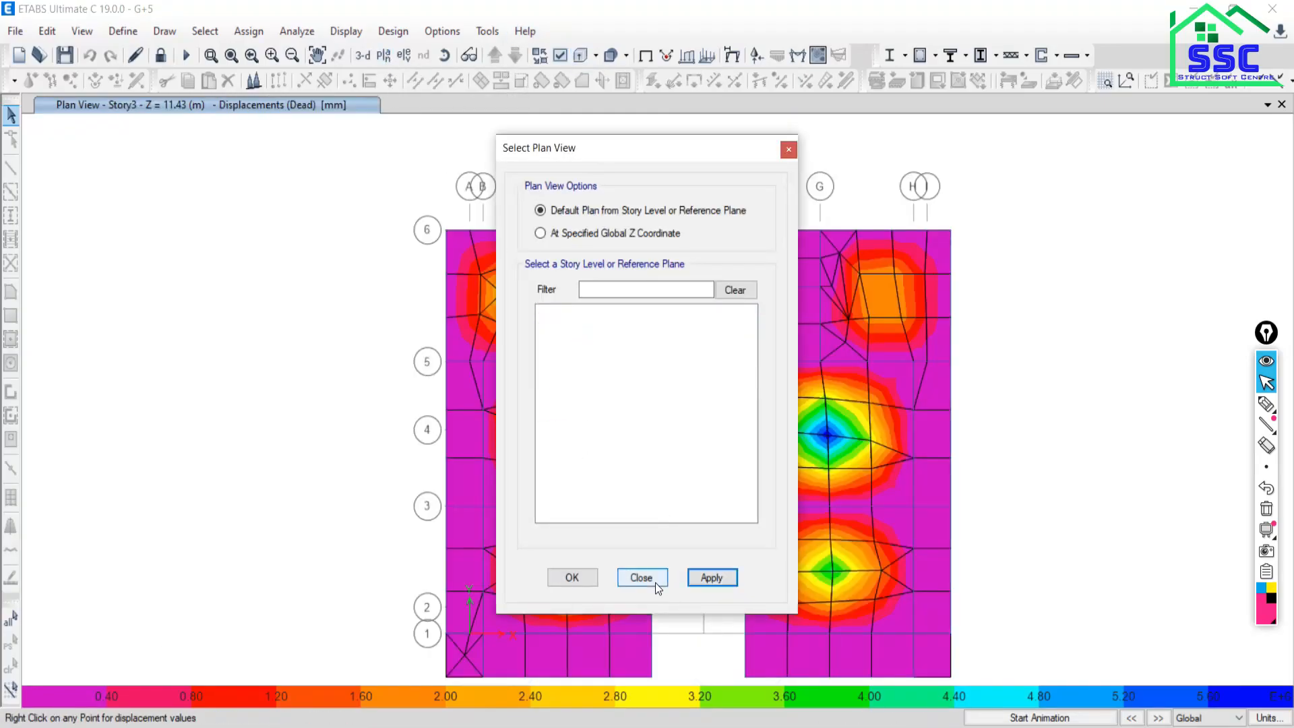
left_click(654, 580)
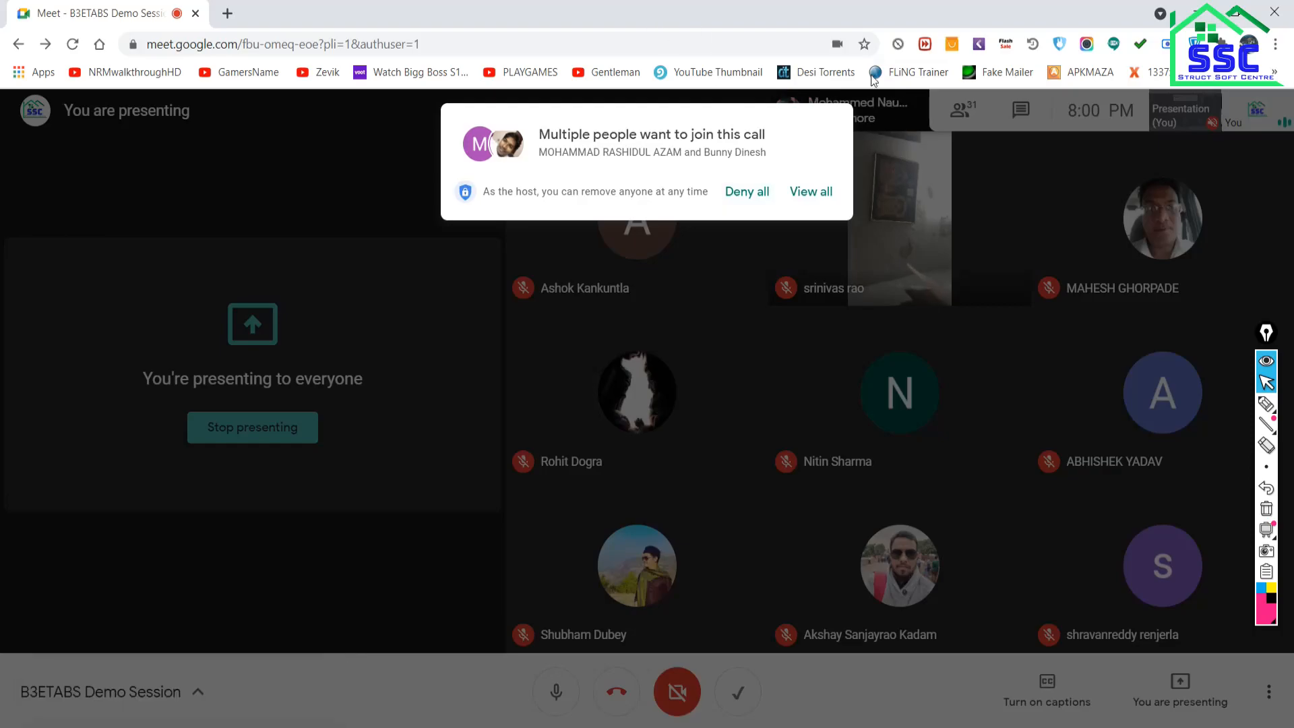
Admit the waiting participant in Google Meet and minimise Chrome to return to ETABS.
left_click(802, 193)
left_click(812, 199)
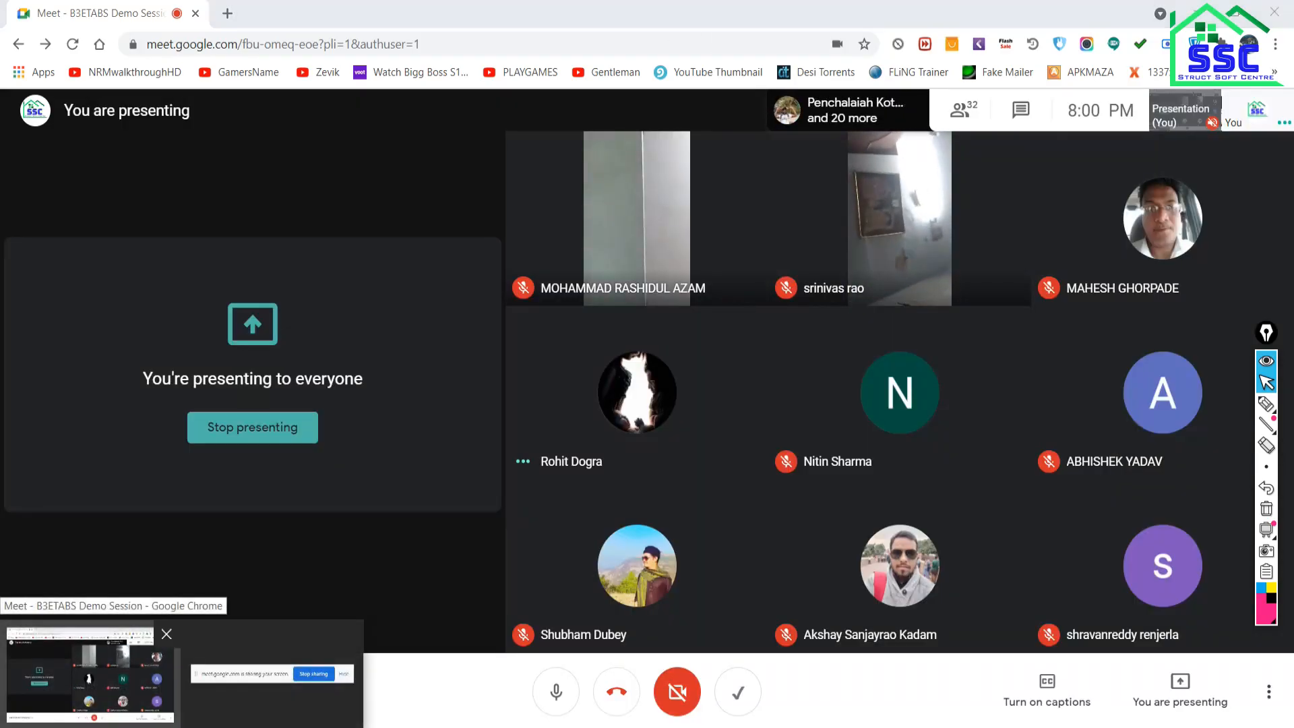
key("alt+Tab")
key("alt+Tab")
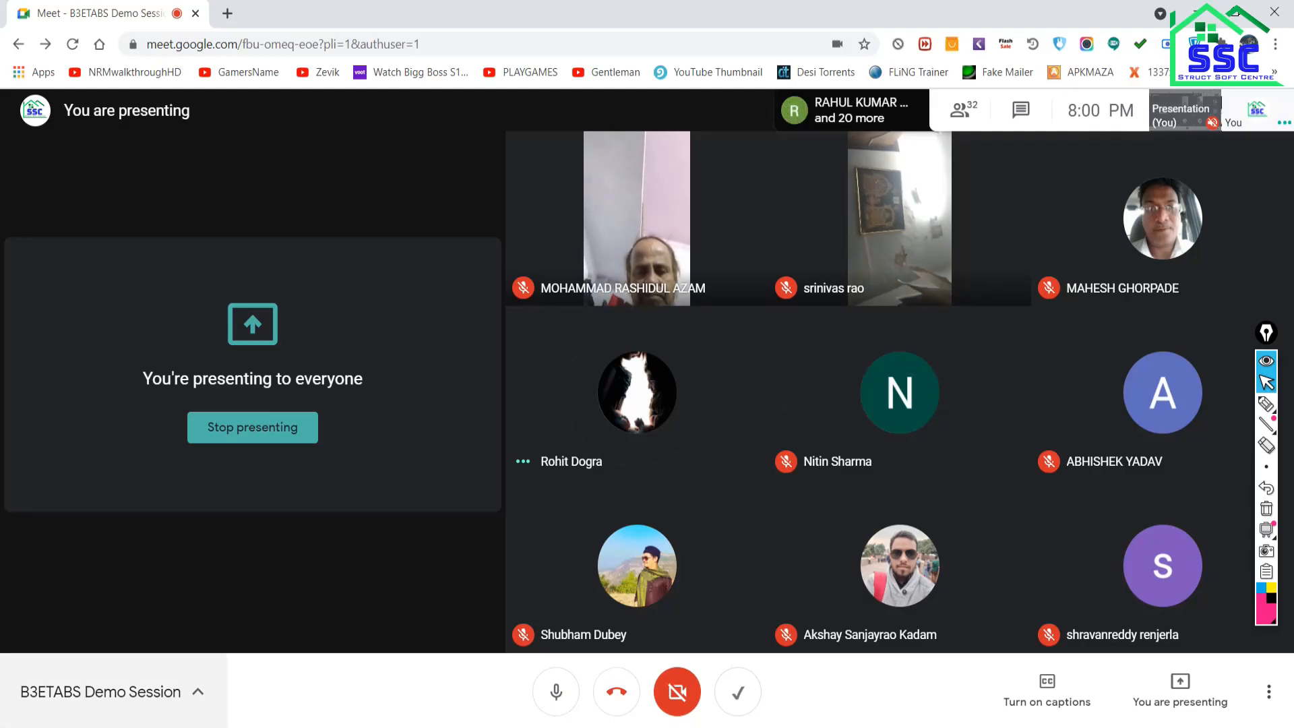
mouse_move(121, 726)
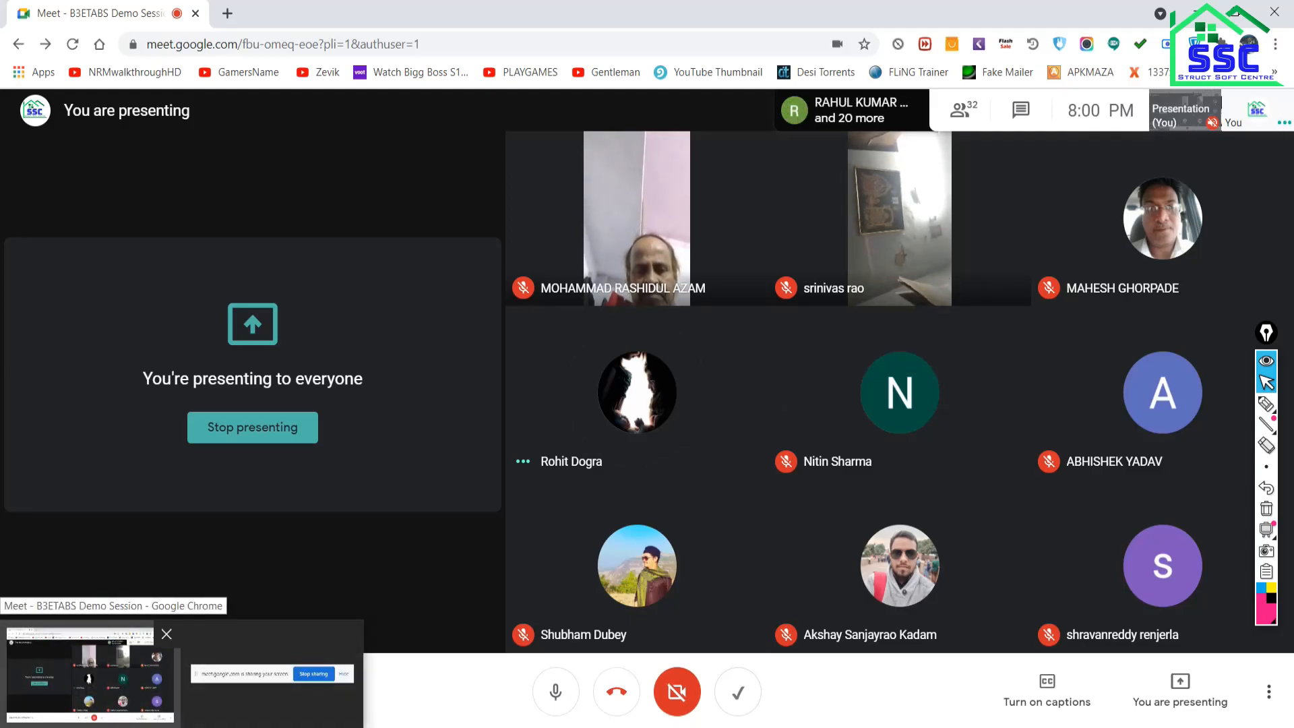
left_click(98, 681)
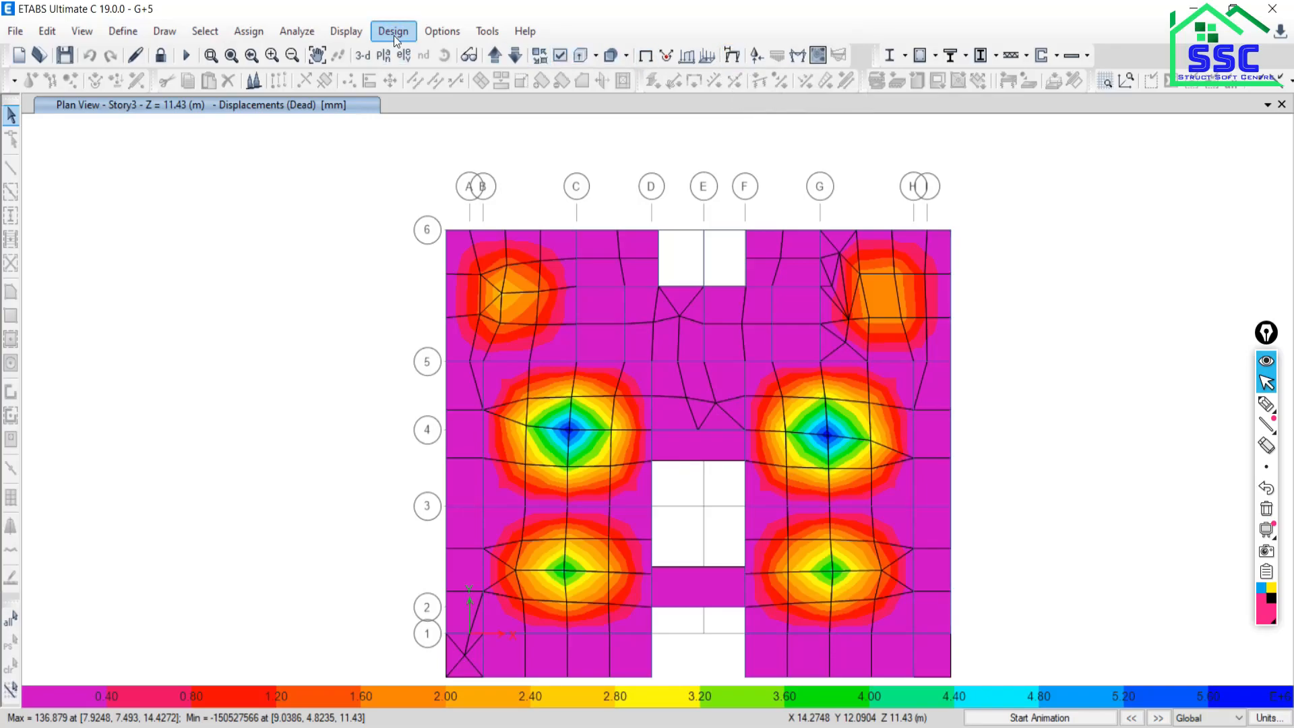
Show the Moment 3-3 frame force diagram with values on the Story3 plan.
left_click(334, 37)
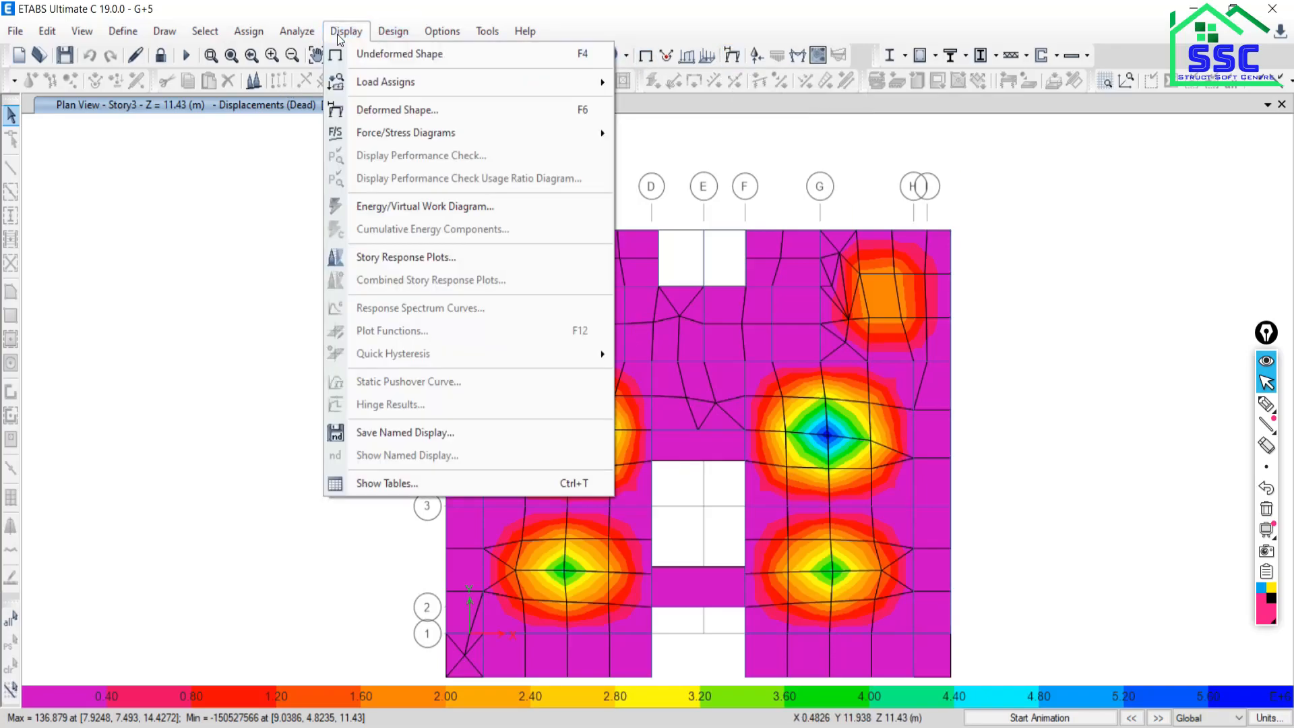
mouse_move(559, 135)
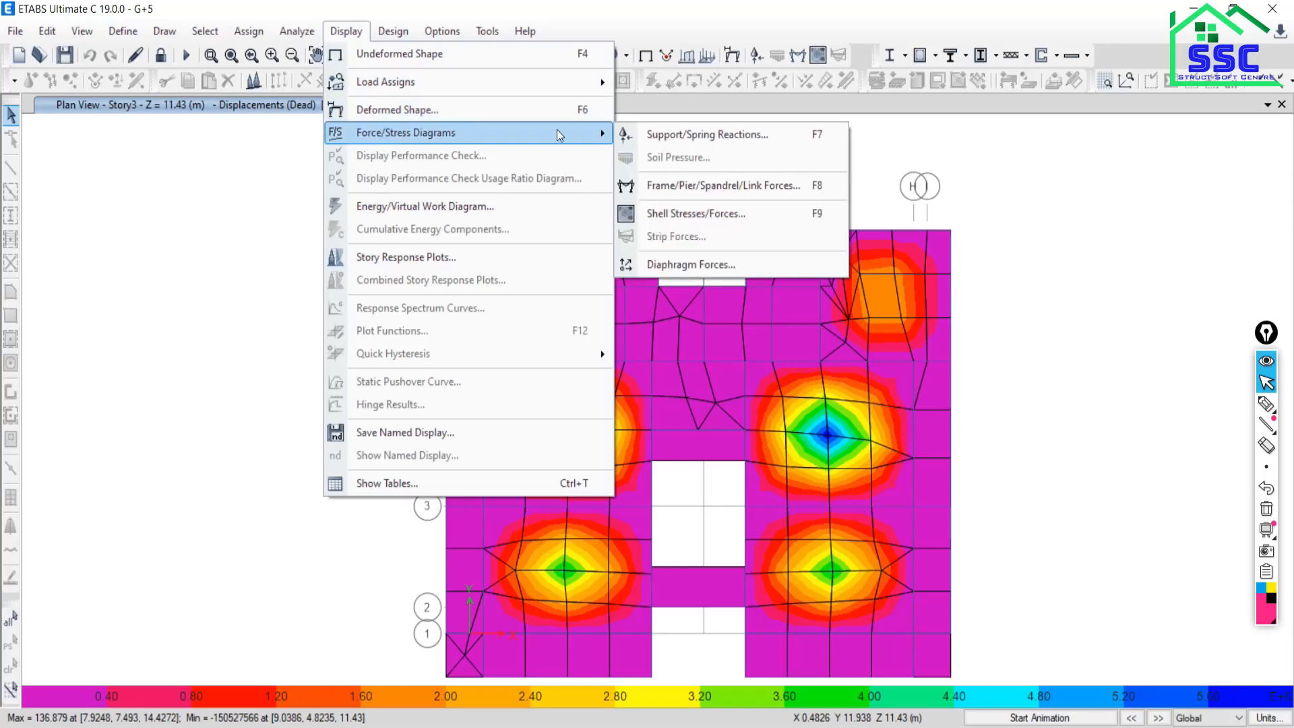
left_click(676, 185)
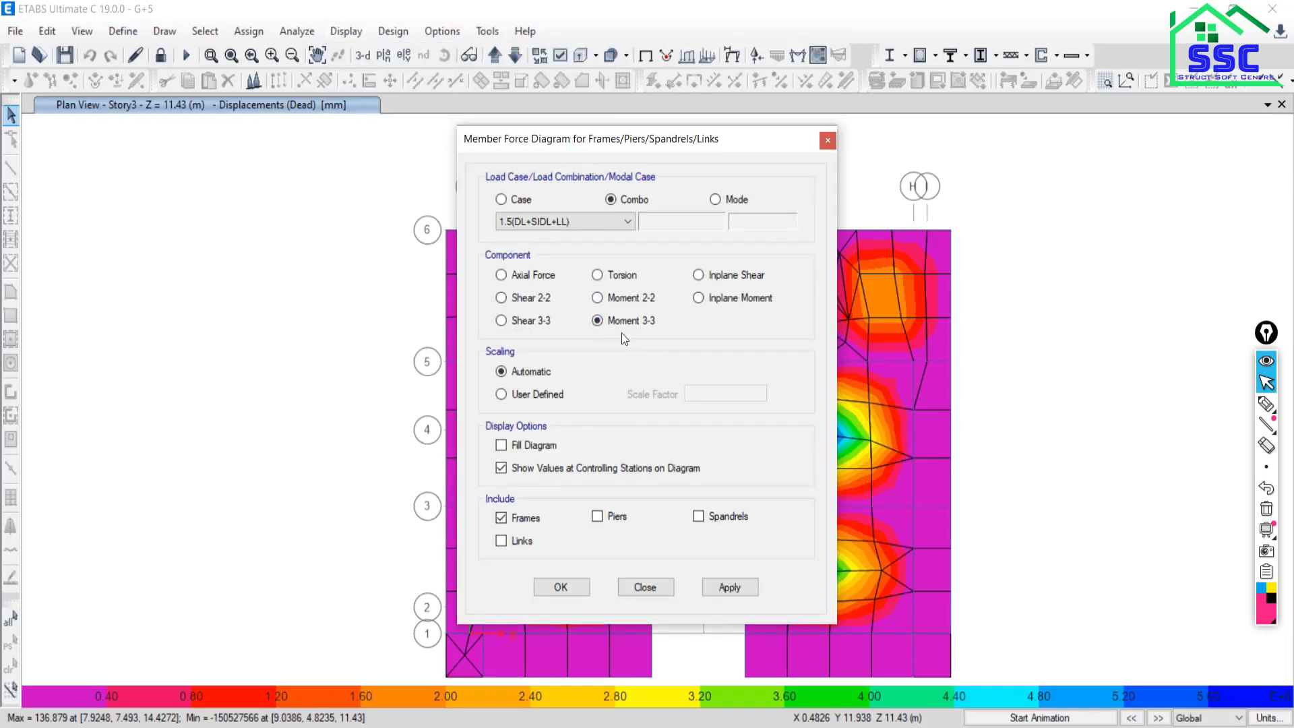
left_click_drag(637, 149, 240, 81)
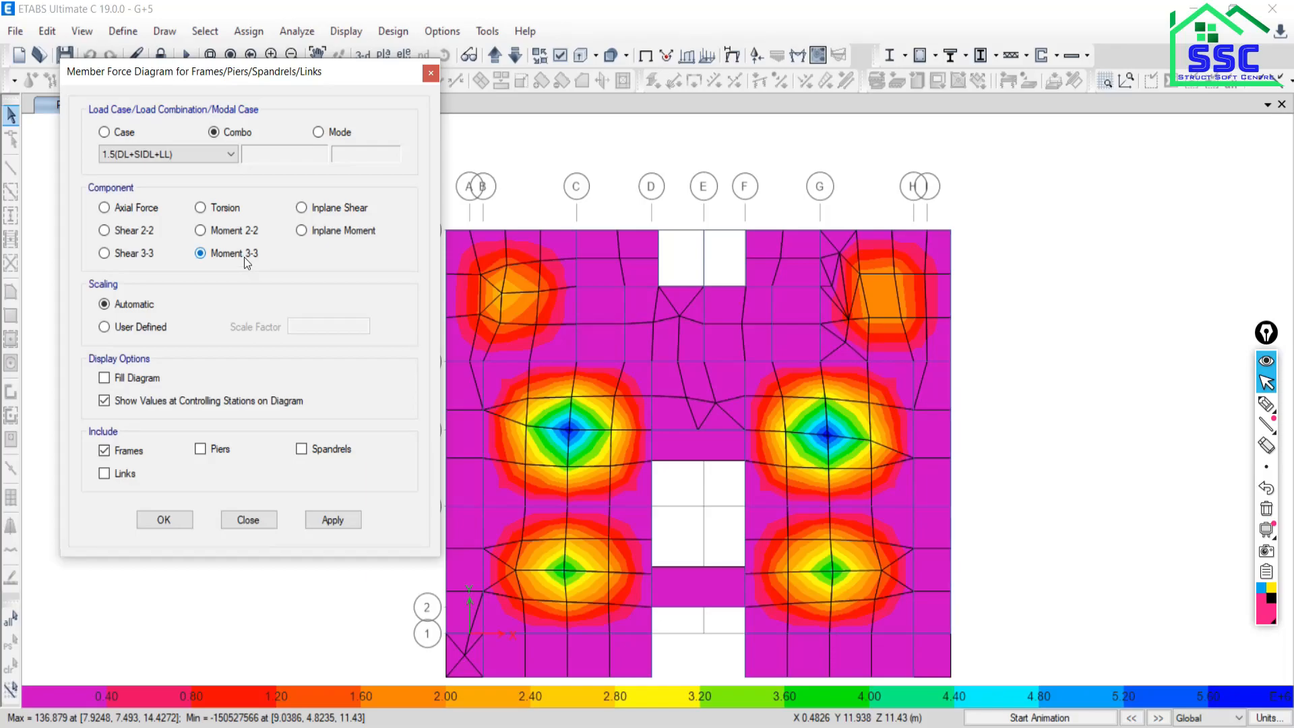
left_click(334, 519)
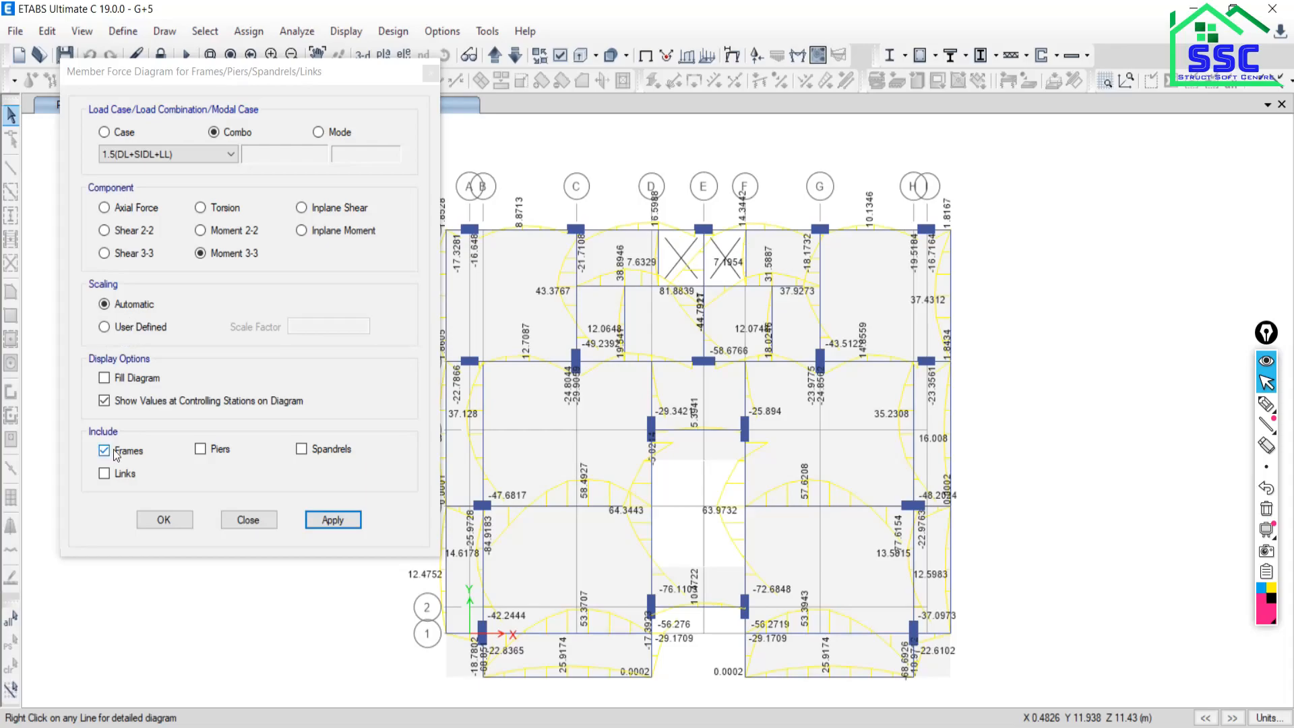
Fill the diagrams and display Shear 2-2 for 1.5(DL+SIDL+LL) on the beams.
left_click(118, 379)
left_click(327, 520)
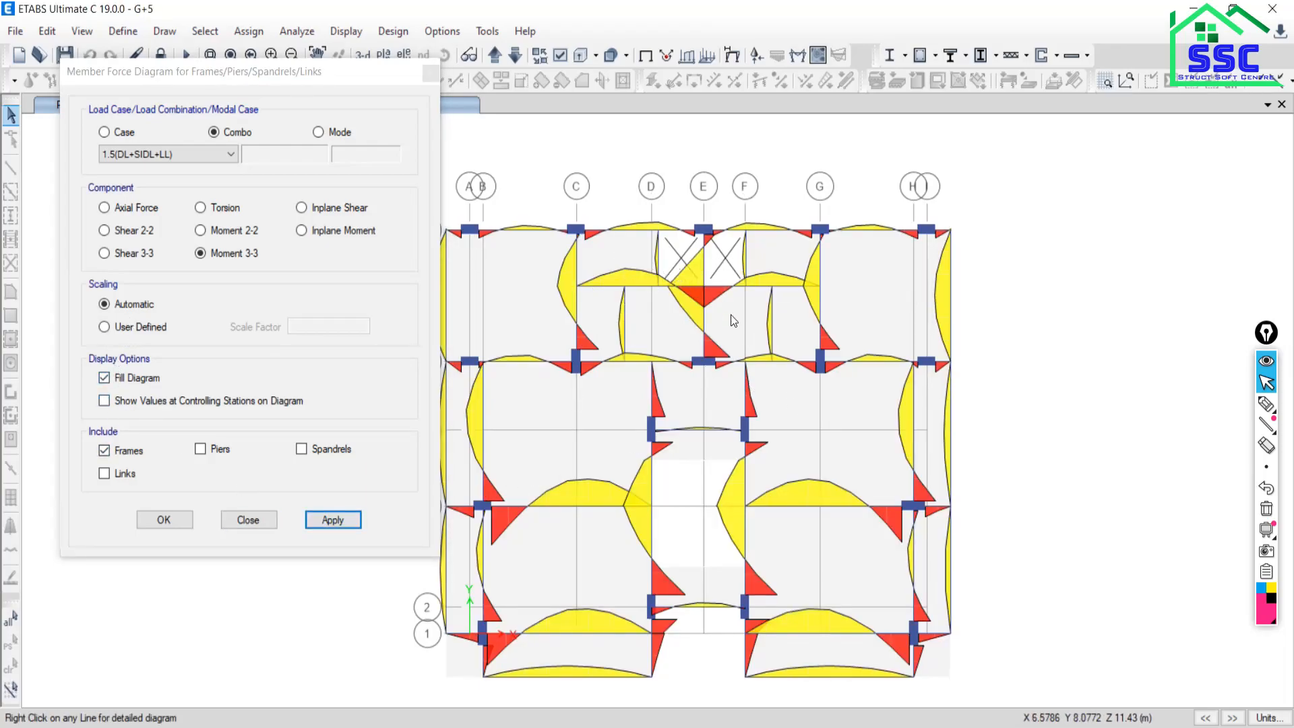
left_click(104, 231)
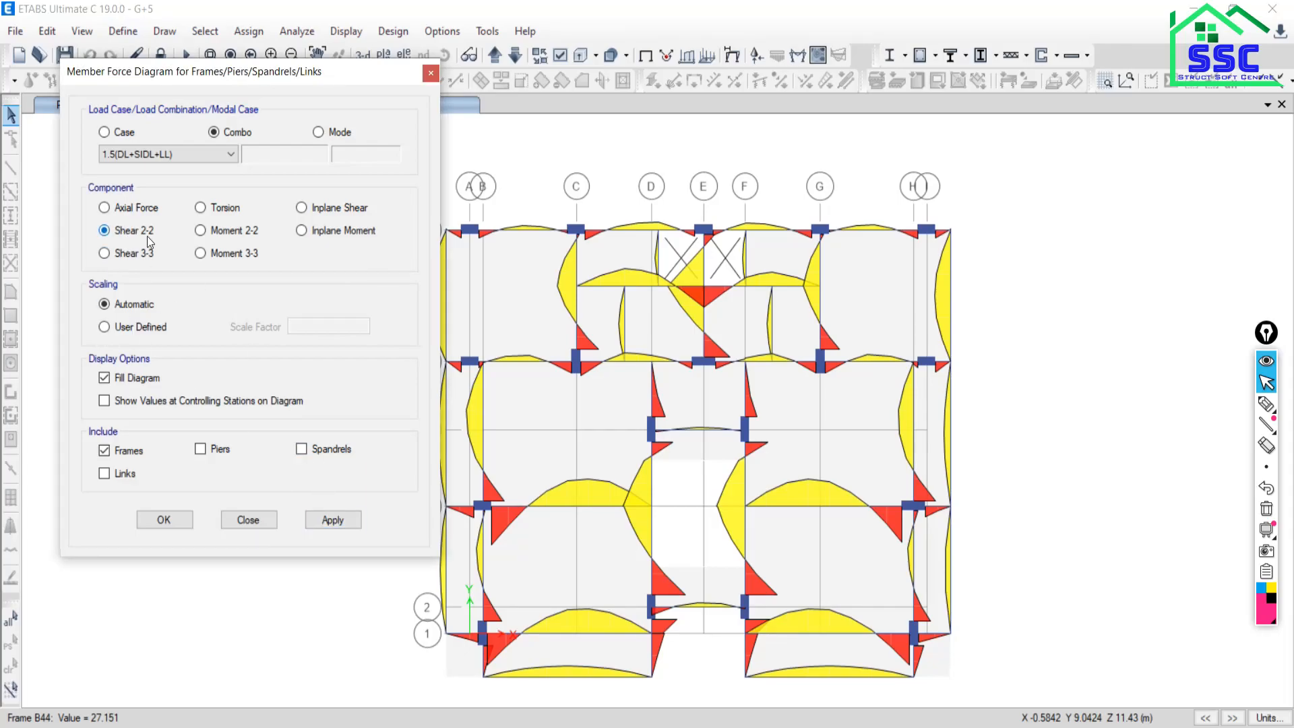
left_click(332, 520)
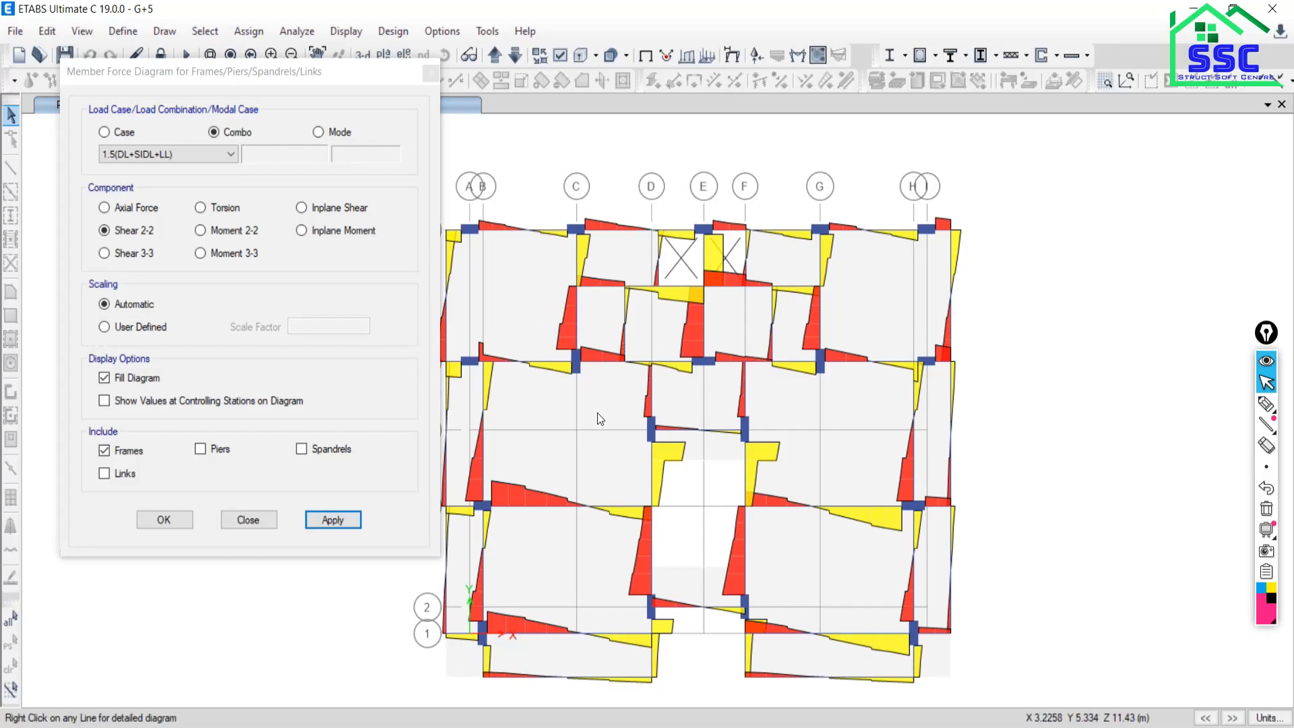
left_click(201, 255)
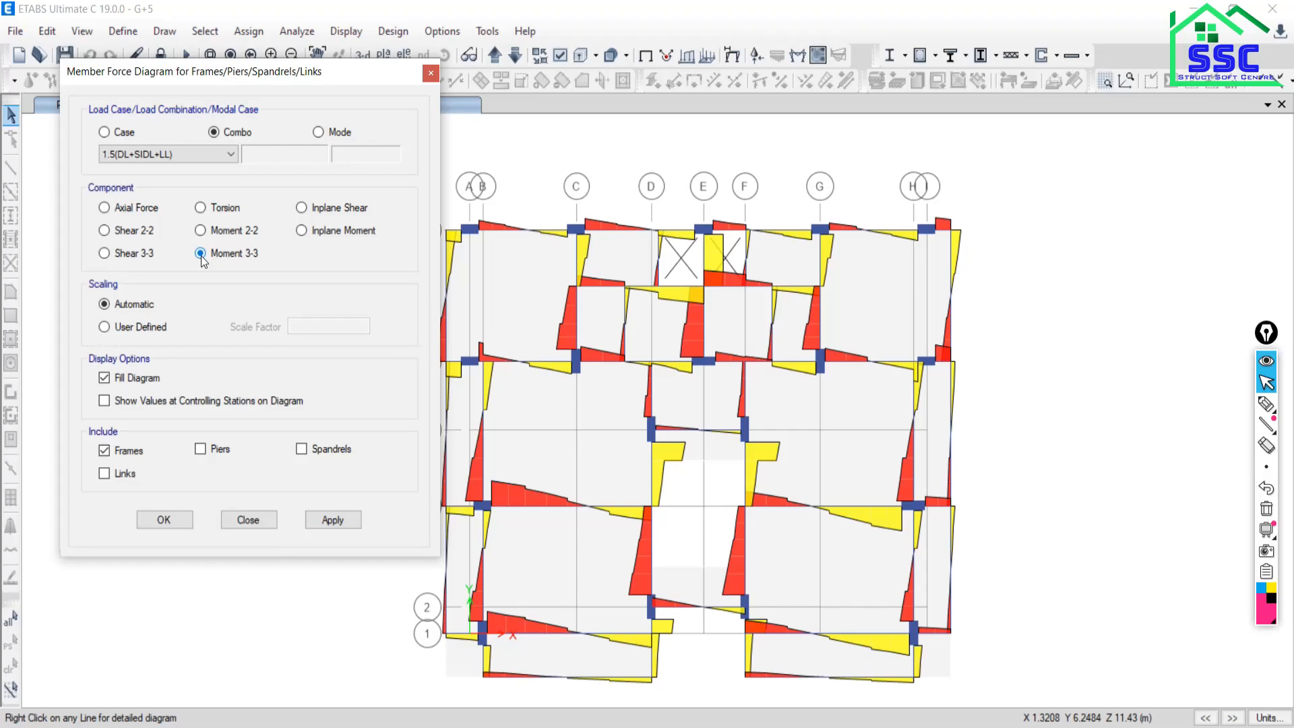
left_click(250, 522)
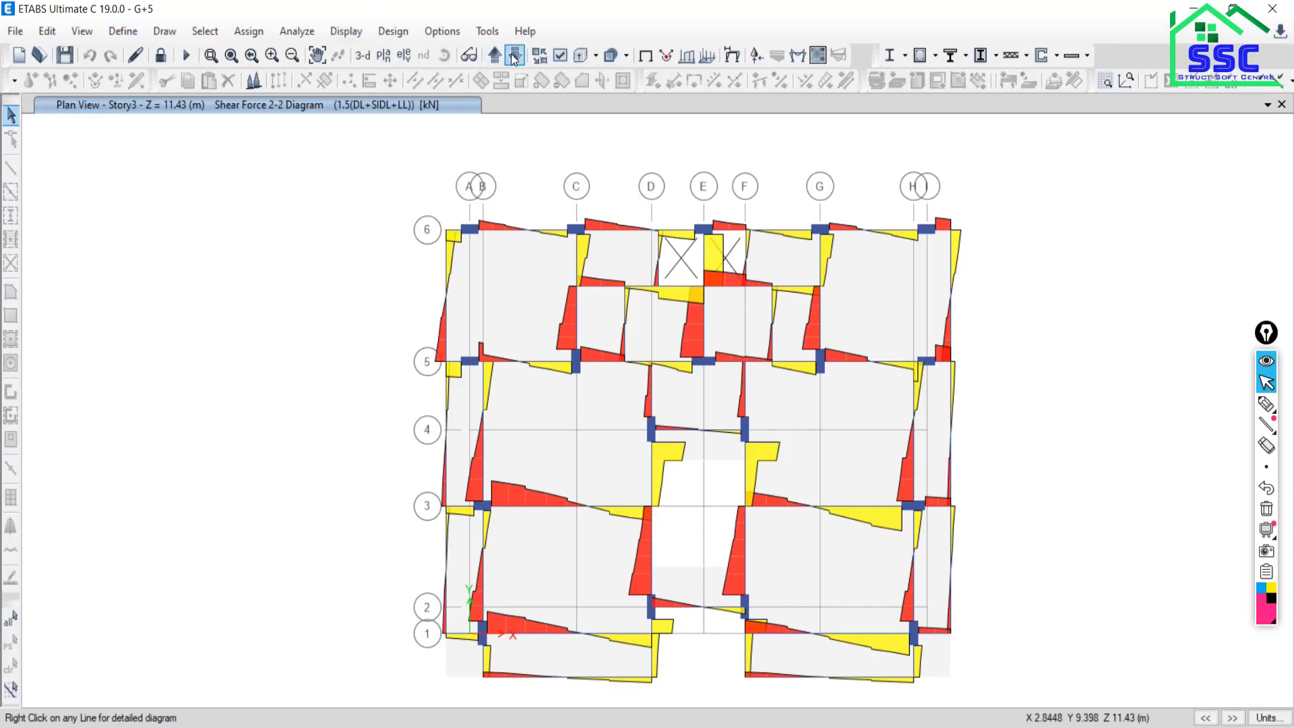
Show the elevation along grid line I, then the Story1 plan view.
left_click(409, 55)
left_click(511, 362)
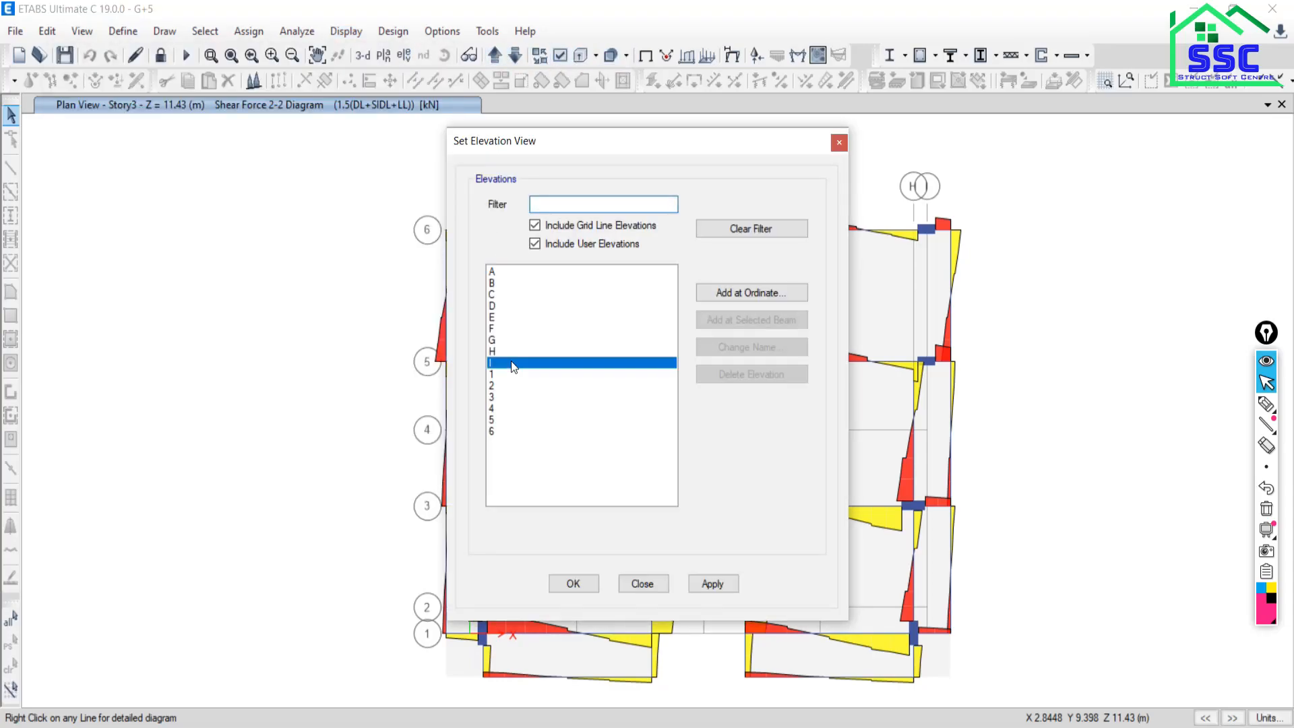
left_click(713, 584)
left_click(642, 583)
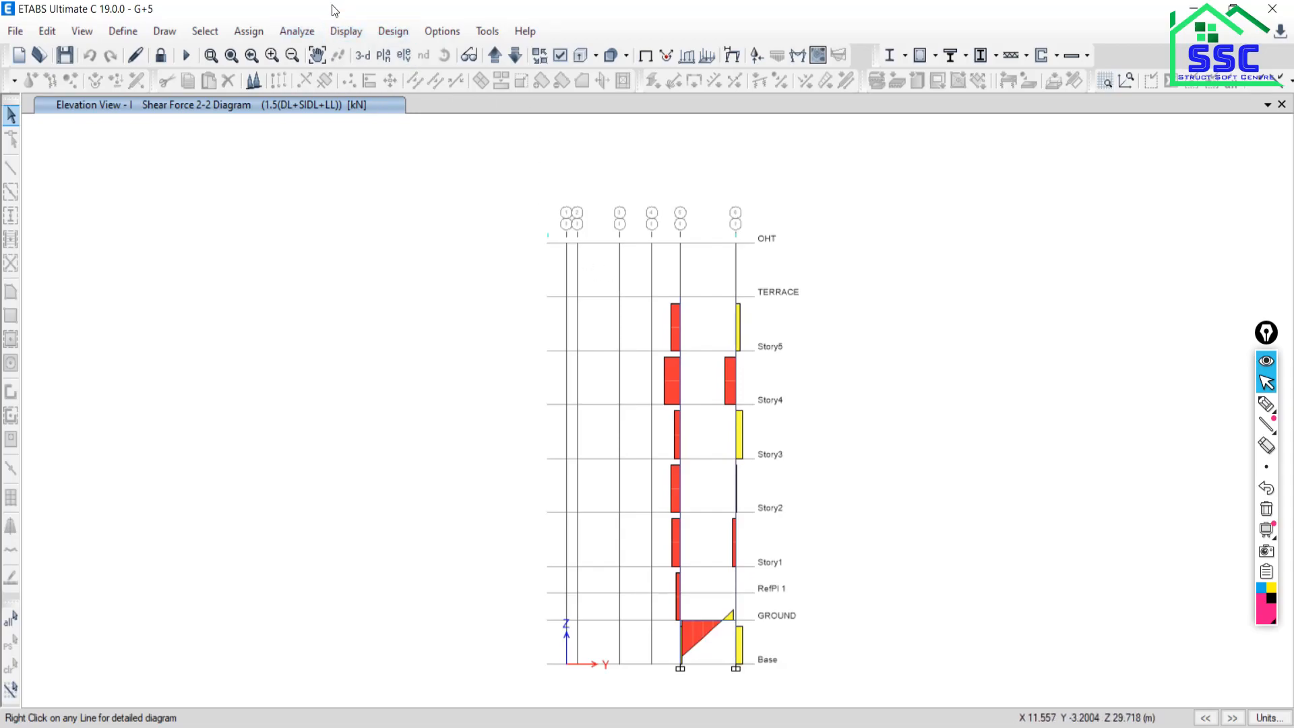
left_click(383, 56)
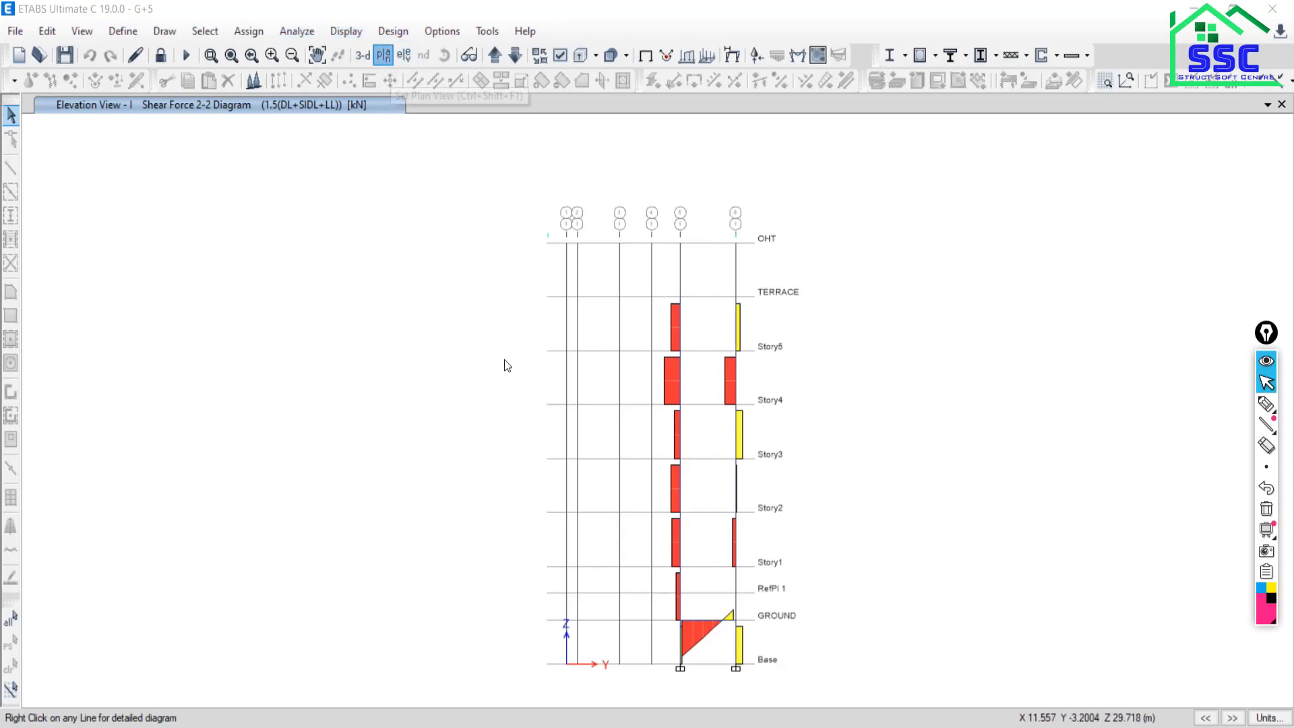
left_click(574, 380)
left_click(718, 577)
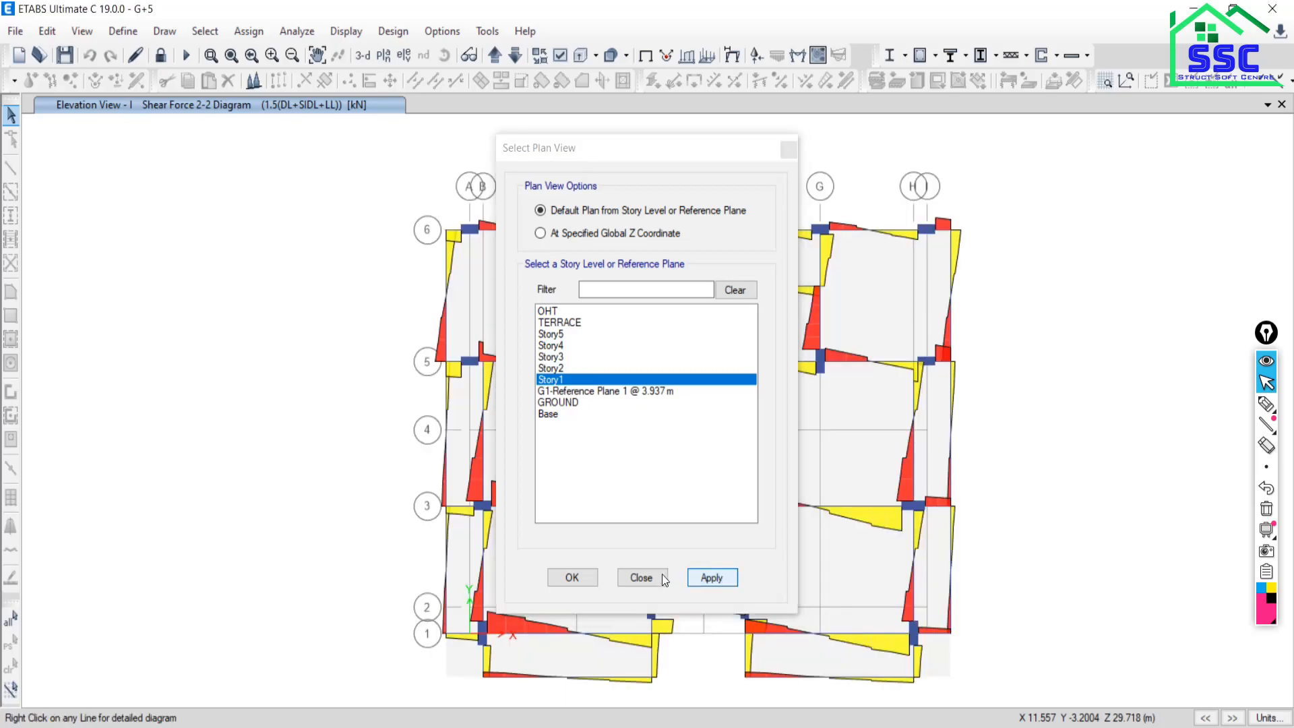
left_click(641, 578)
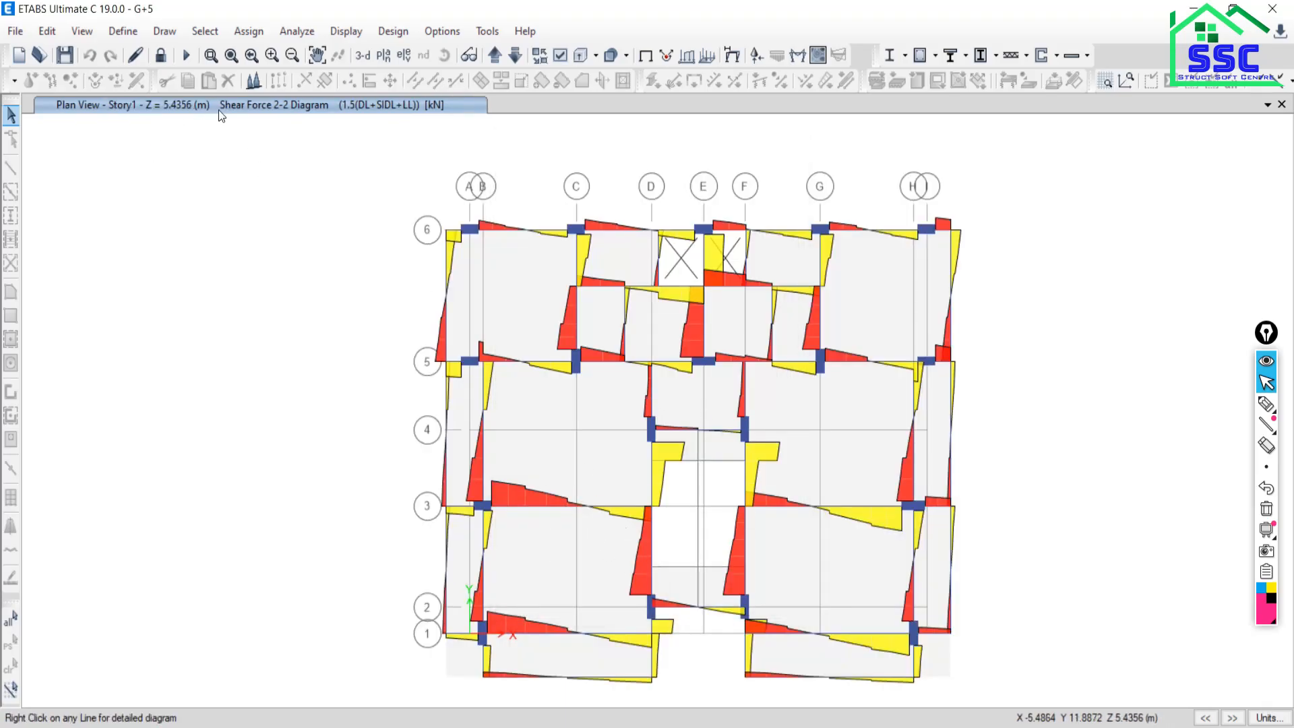
Switch to the grid line 2 elevation with its Shear 2-2 diagram from Base to OHT.
left_click(399, 60)
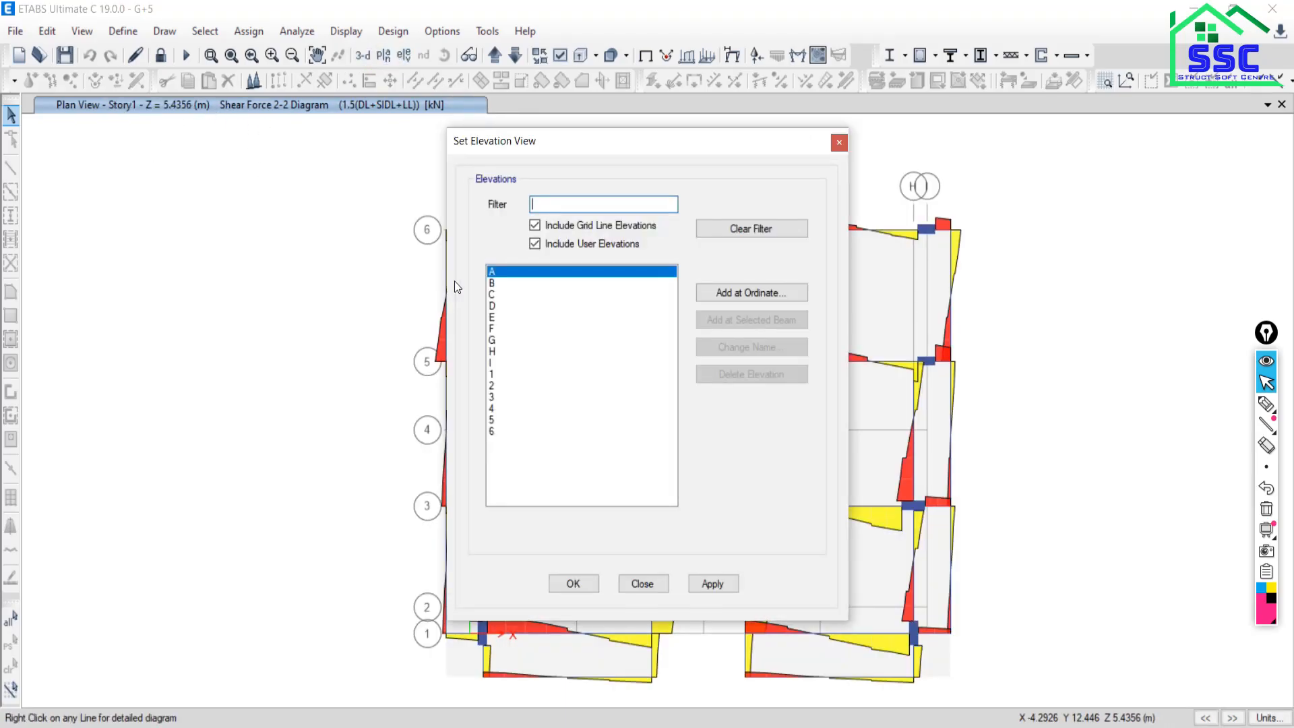
left_click(499, 385)
left_click(709, 584)
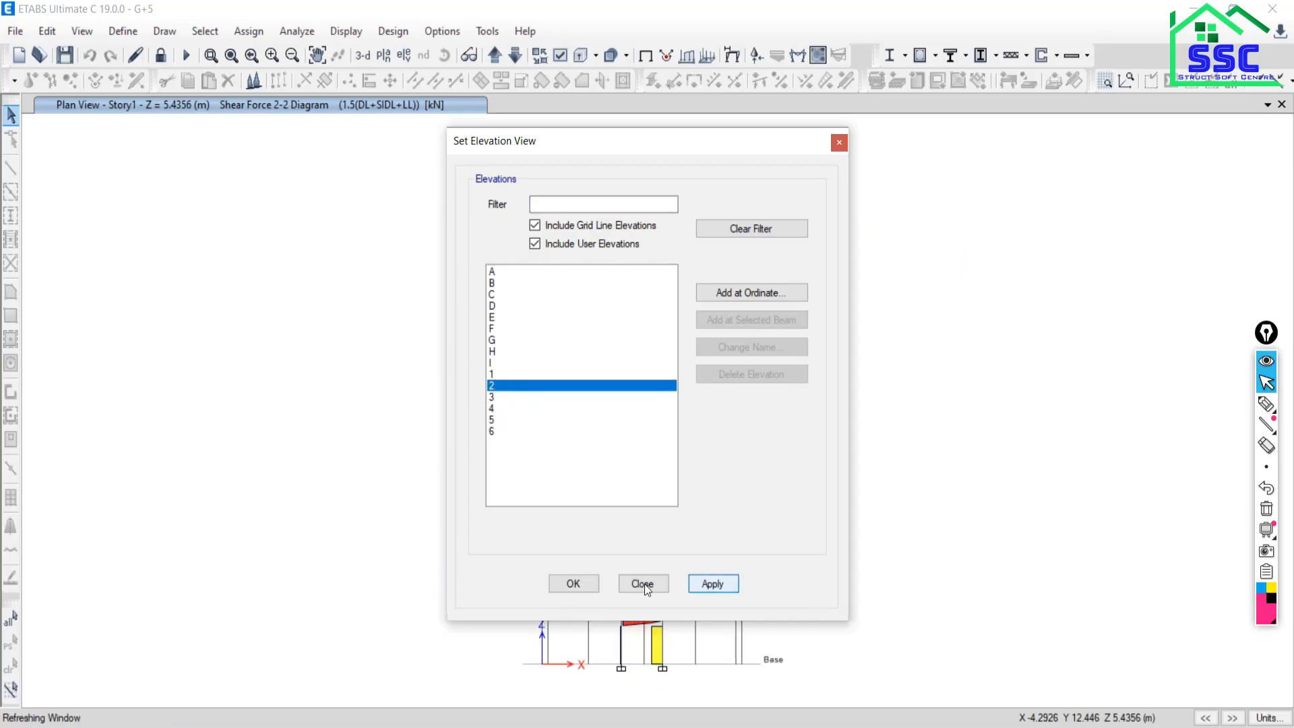
left_click_drag(644, 143, 263, 54)
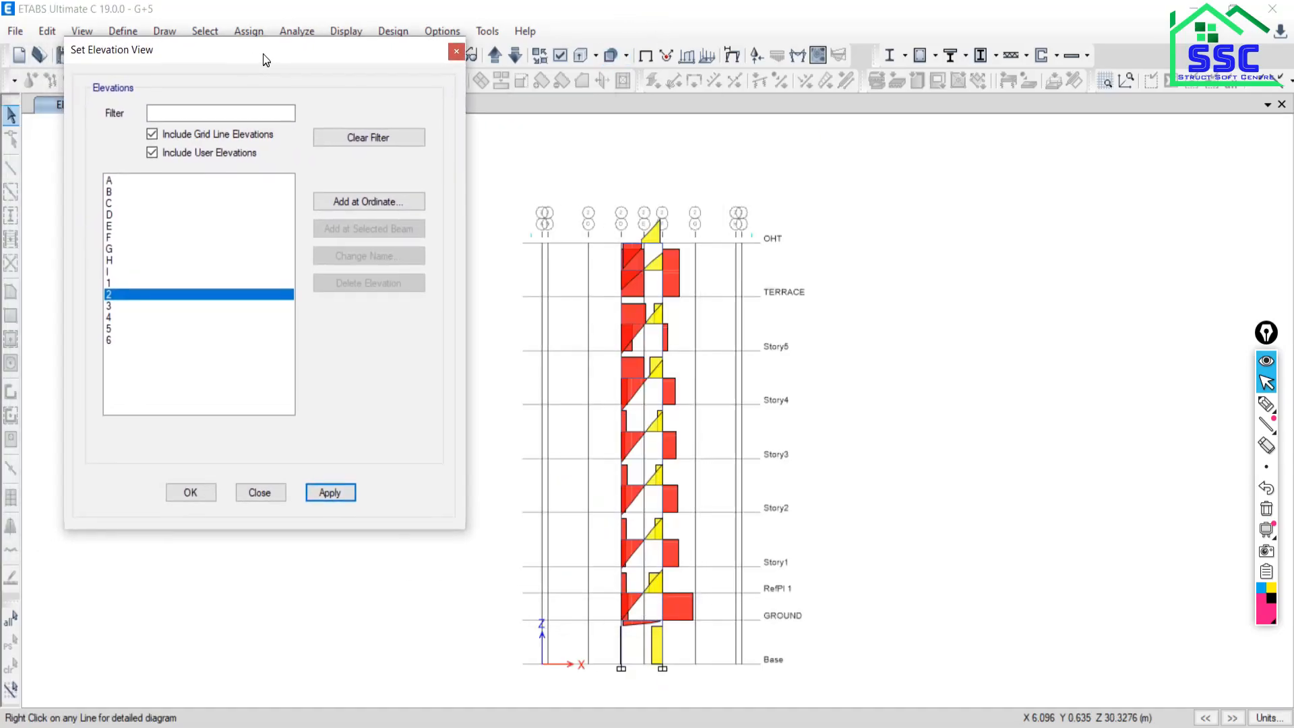
left_click(261, 494)
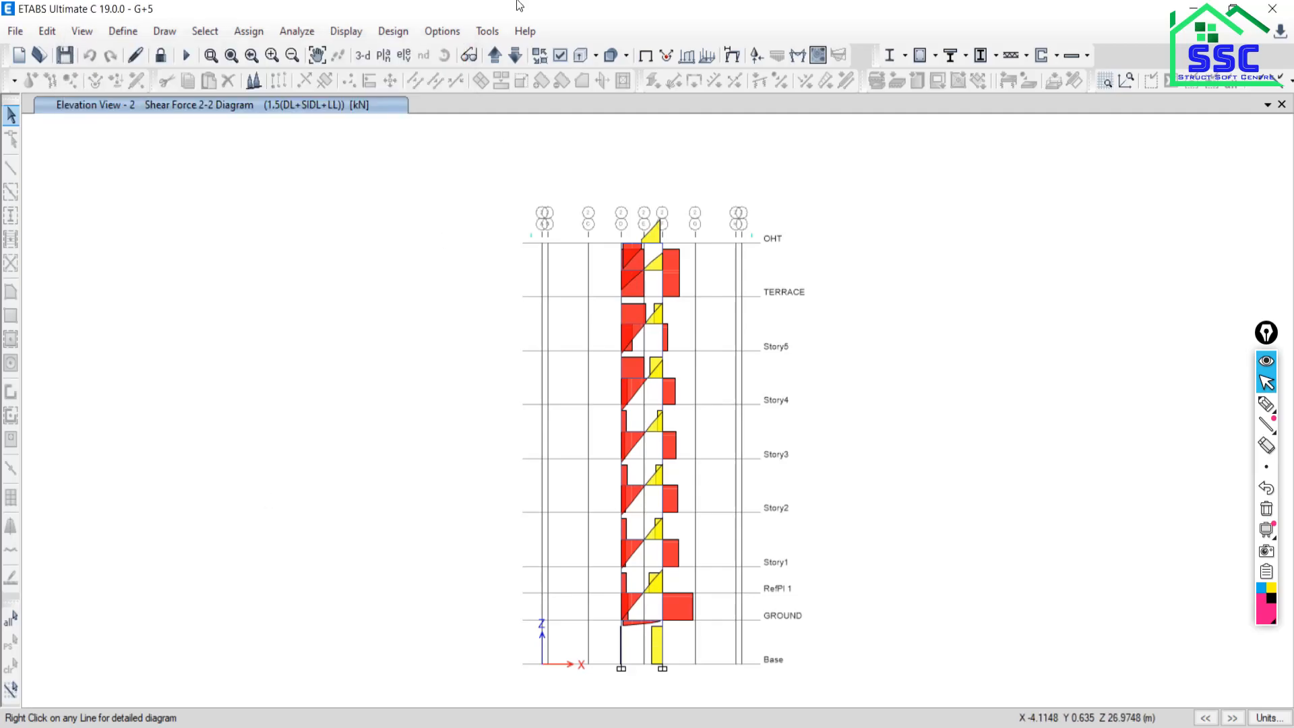
Display the 1.5(DL+SIDL+LL) Axial Force frame diagram on grid line 2 and pan it into view.
left_click(345, 34)
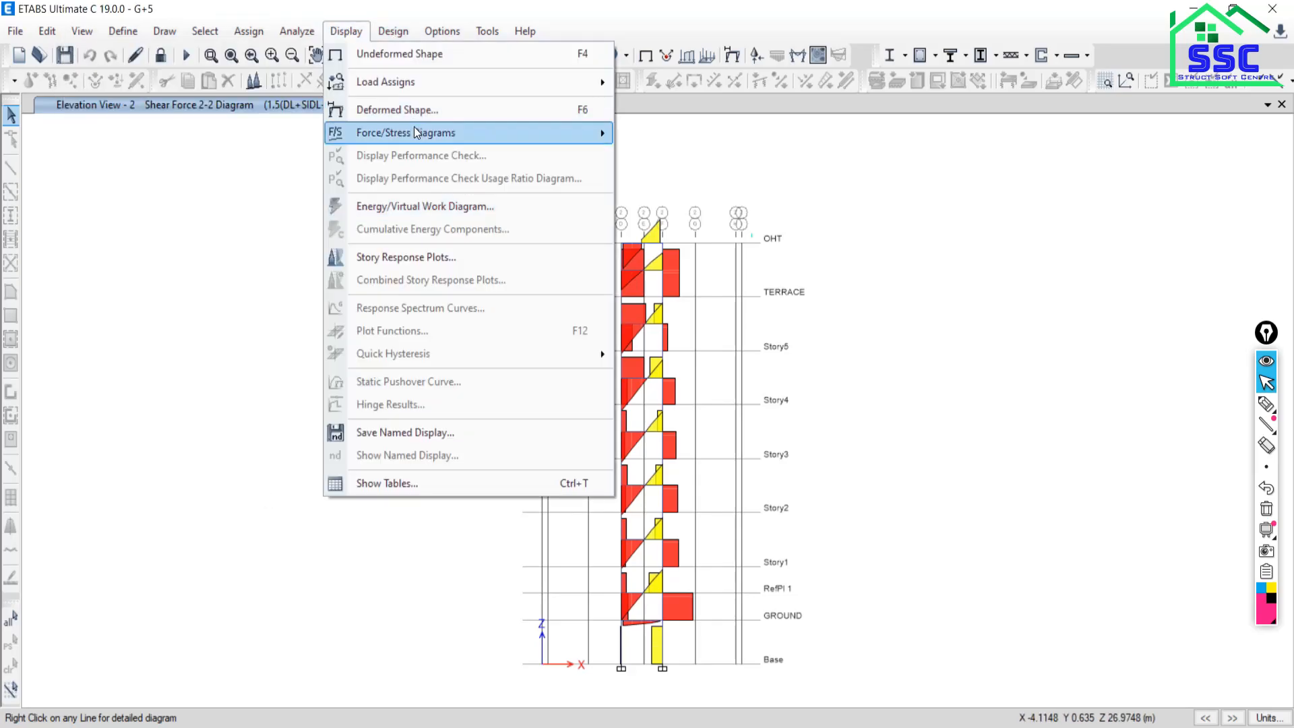
mouse_move(413, 135)
left_click(661, 188)
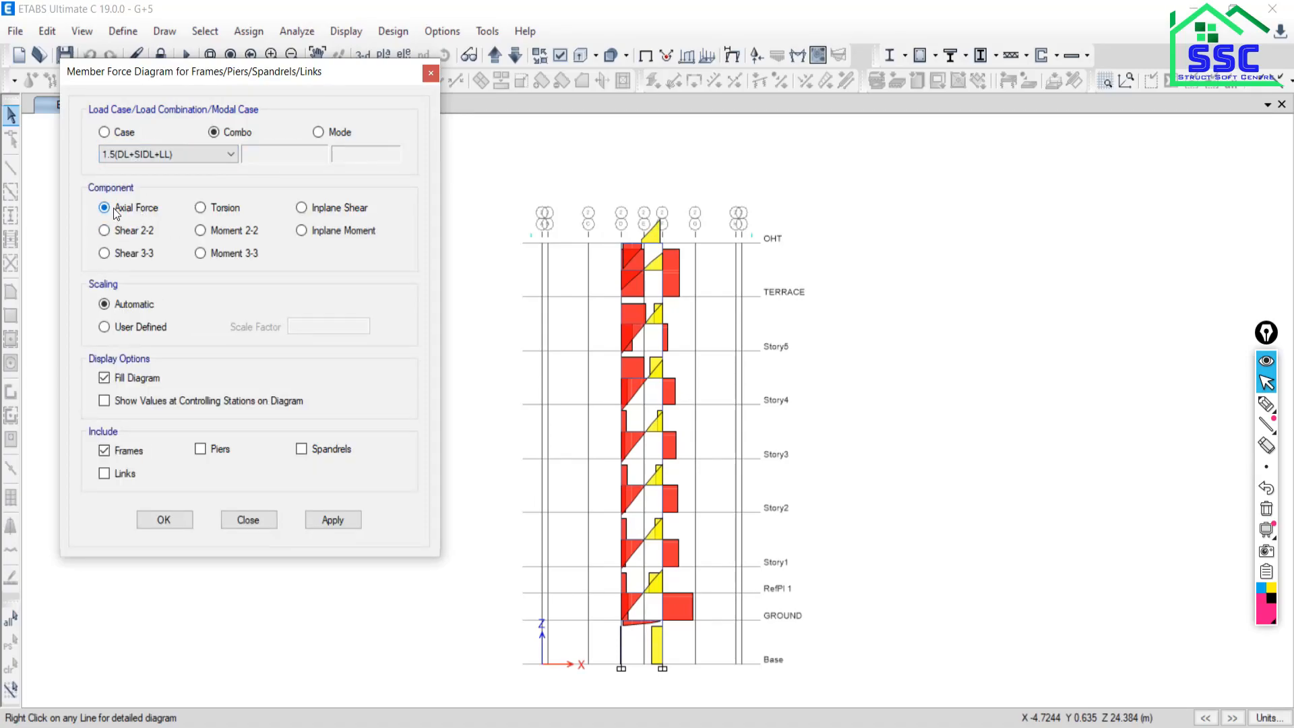
left_click(115, 210)
left_click(349, 521)
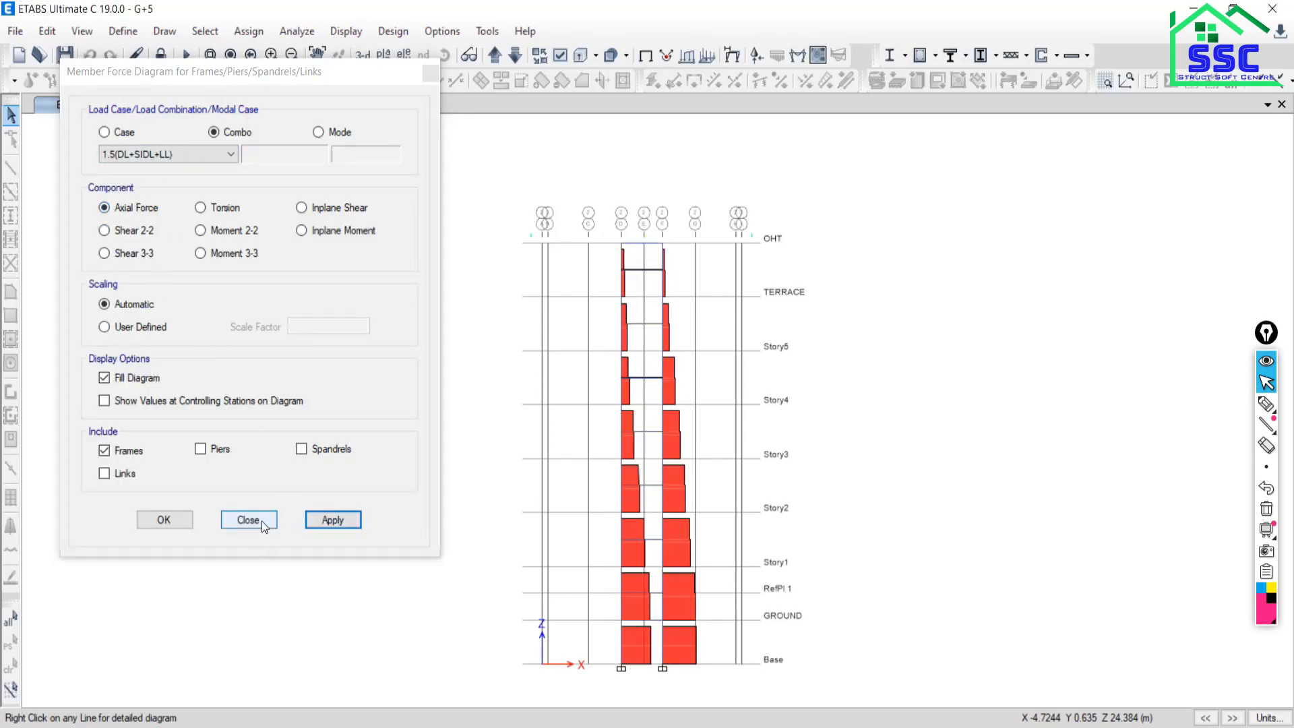
left_click(257, 521)
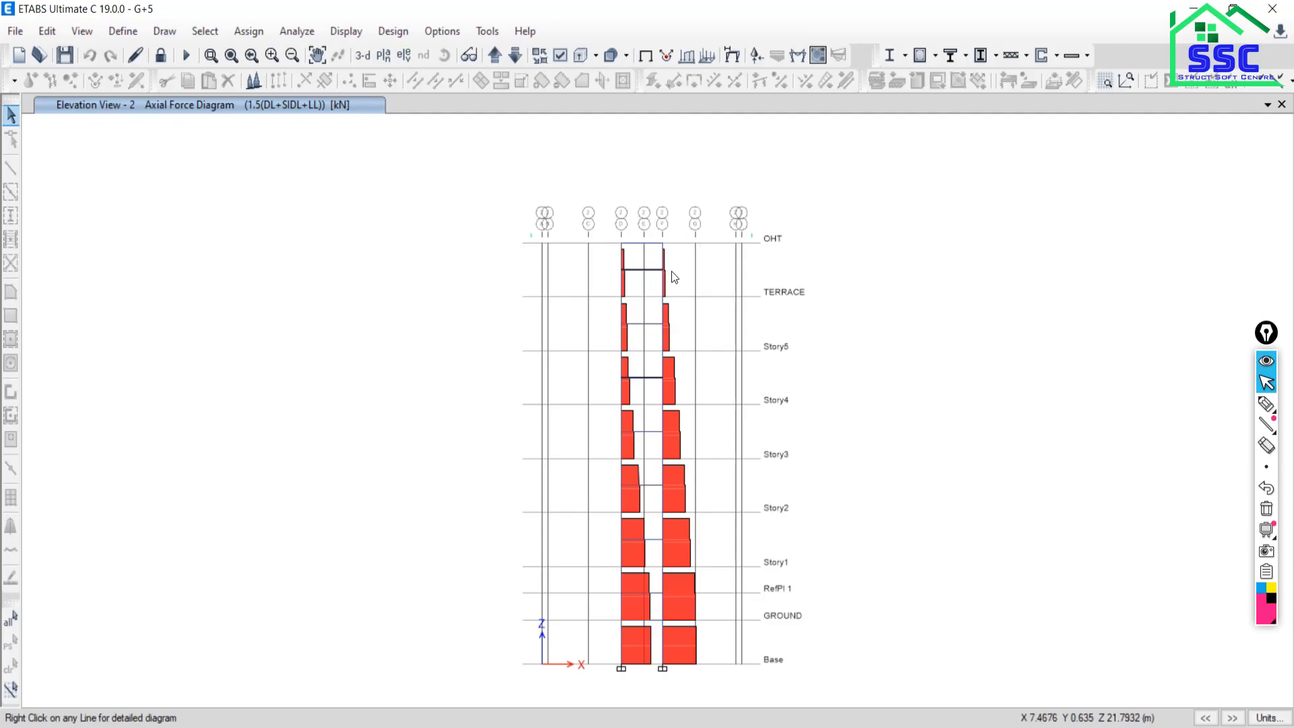
mouse_move(662, 544)
middle_click_drag(662, 545, 558, 471)
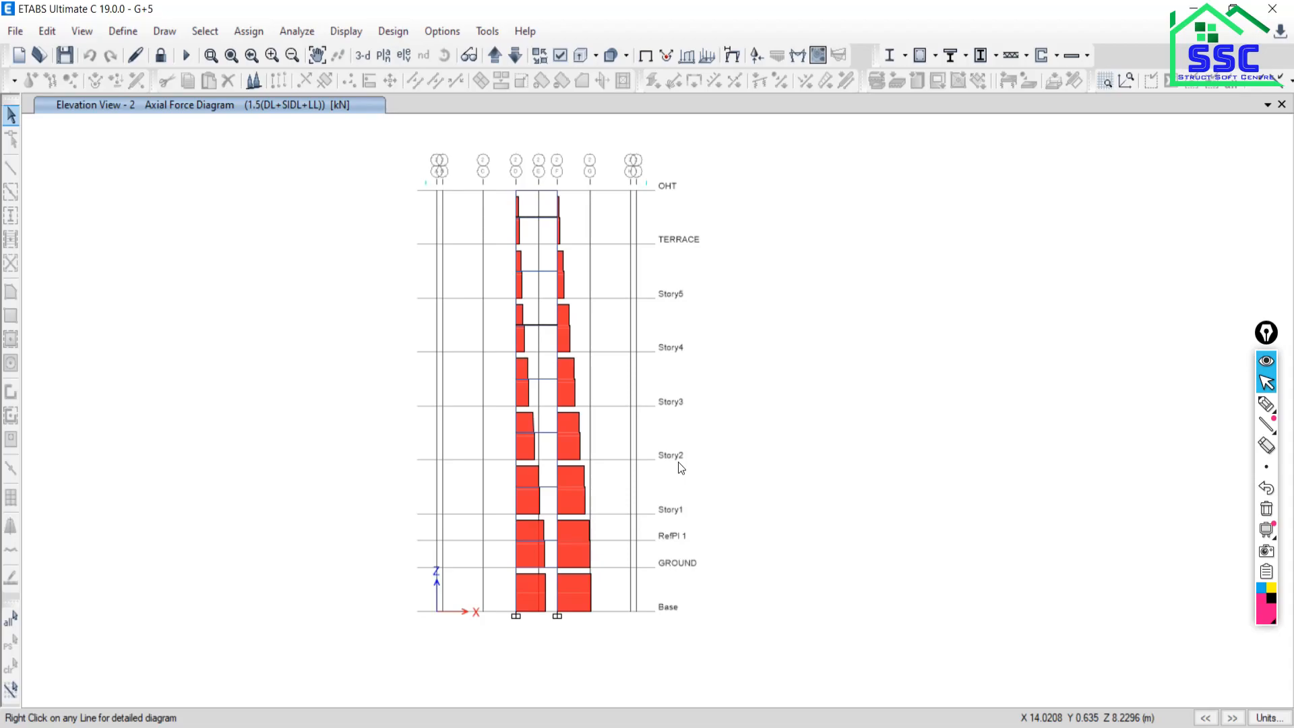
left_click(555, 319)
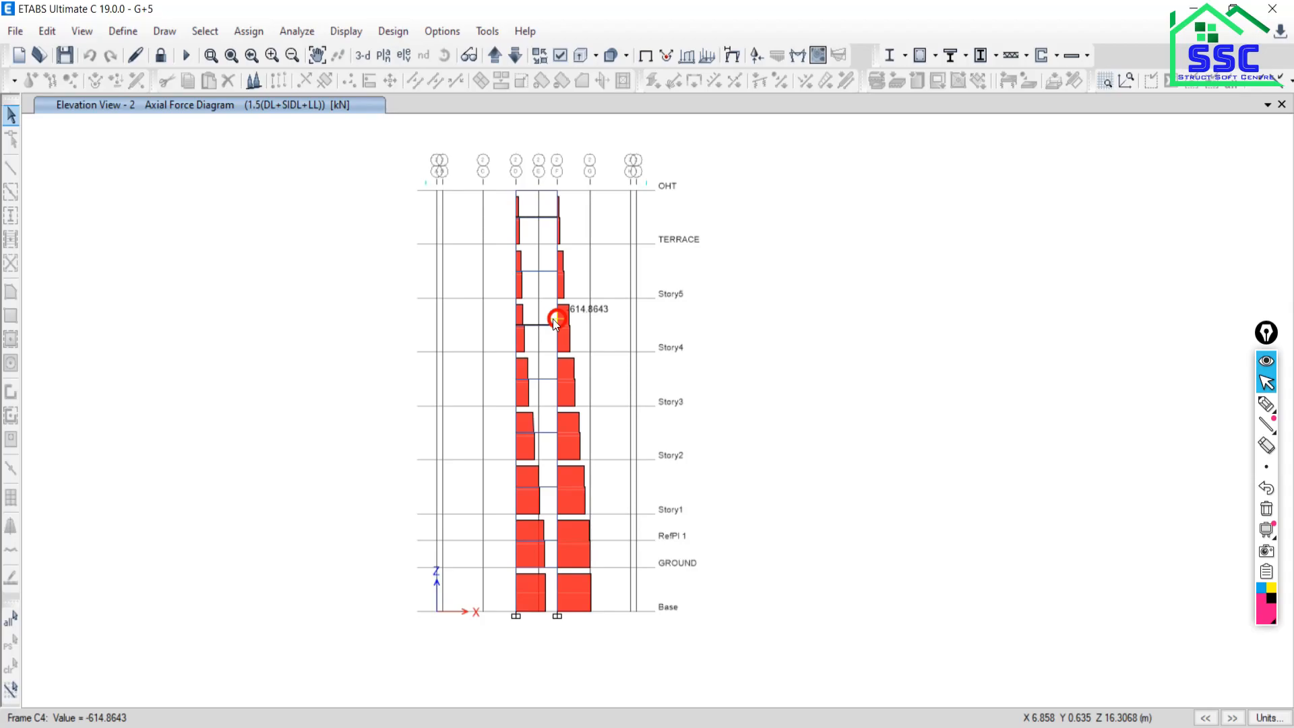
left_click(566, 323)
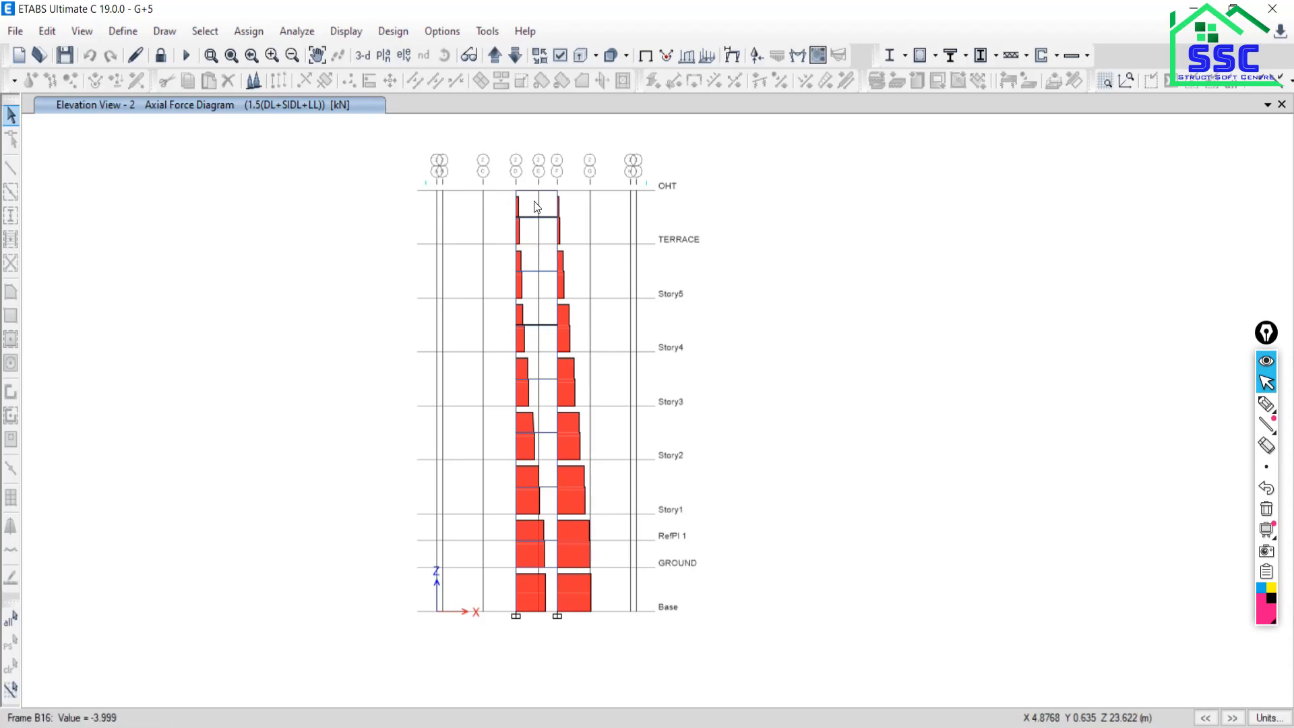
left_click(547, 217)
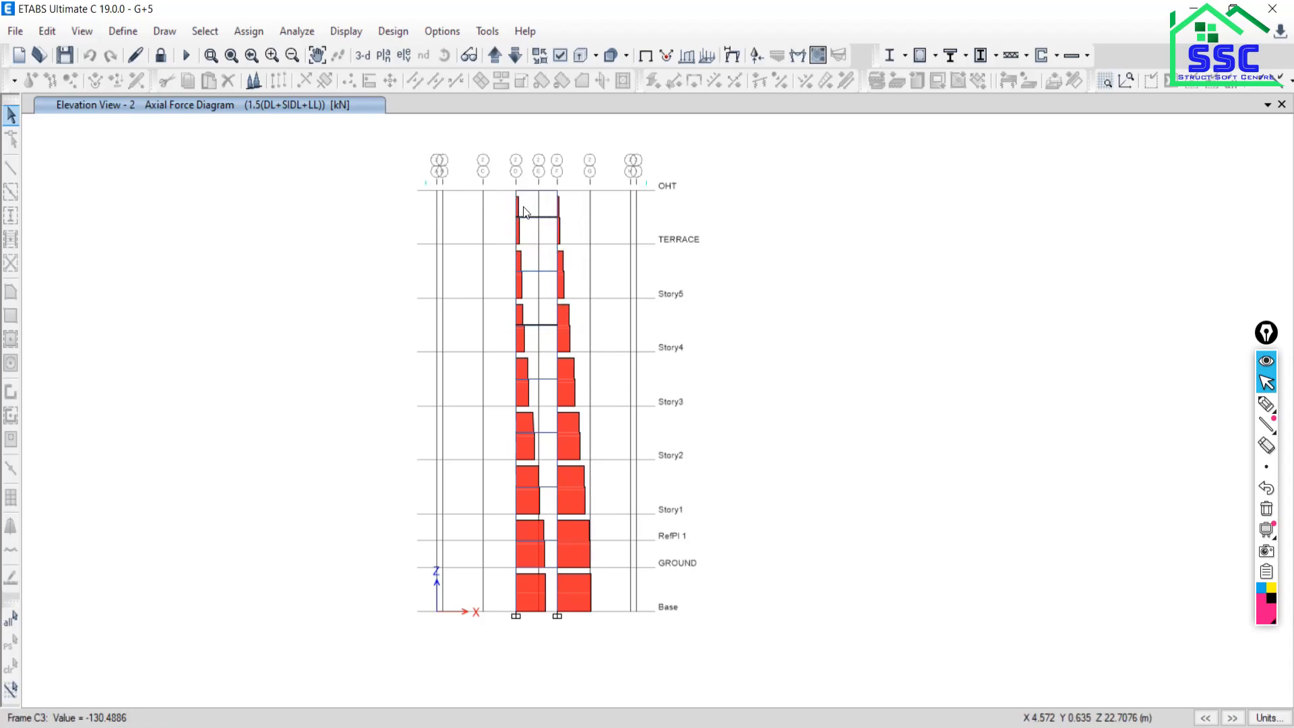
left_click(516, 208)
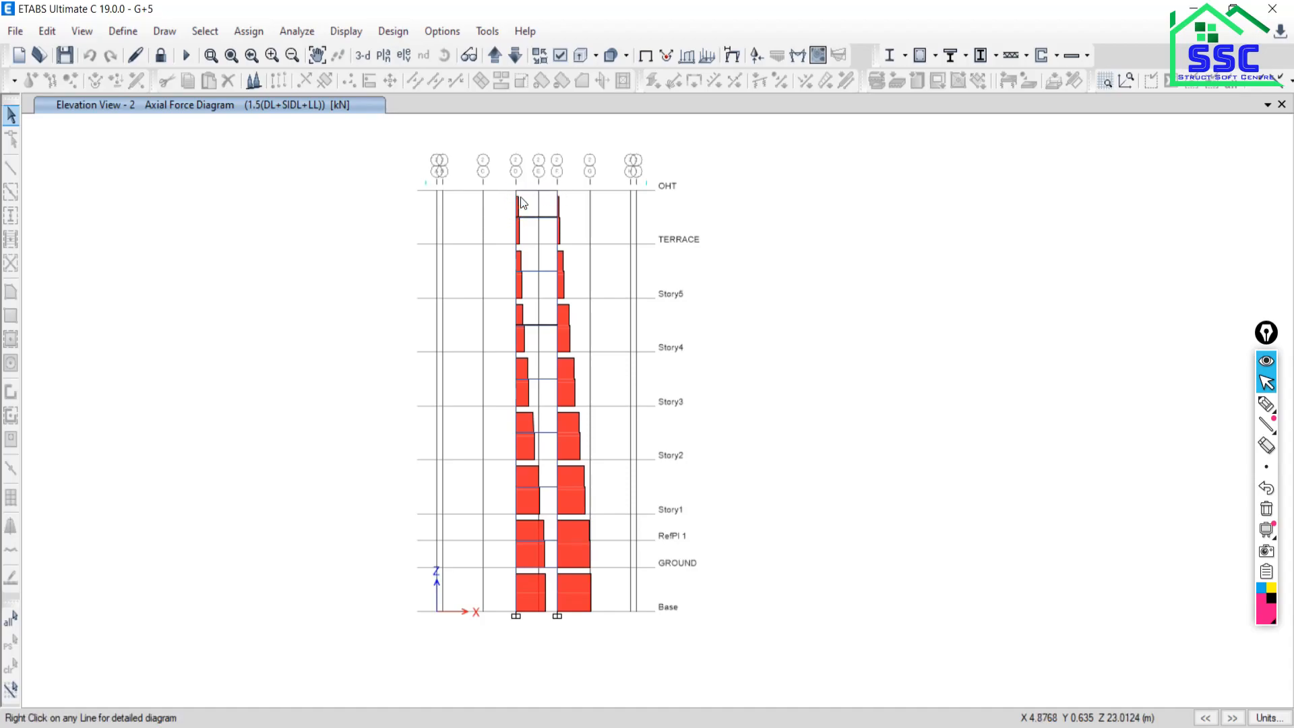
left_click(517, 199)
left_click(520, 433)
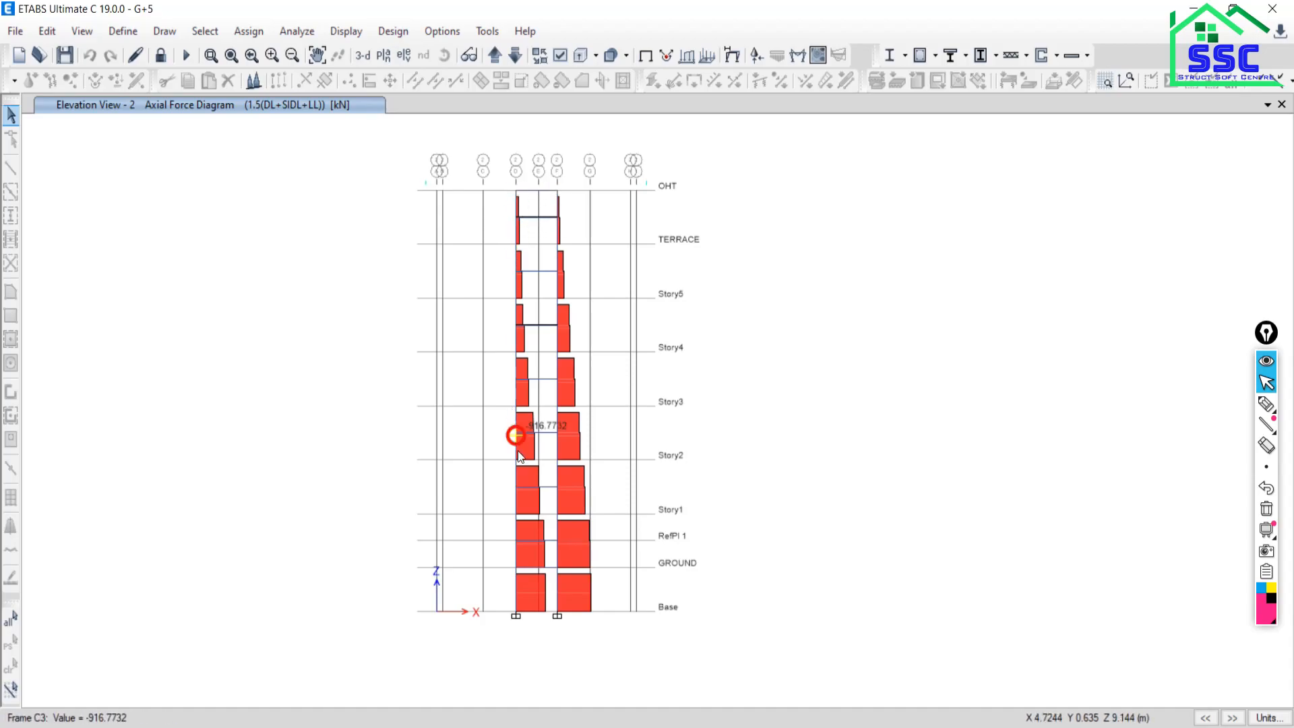
left_click(554, 564)
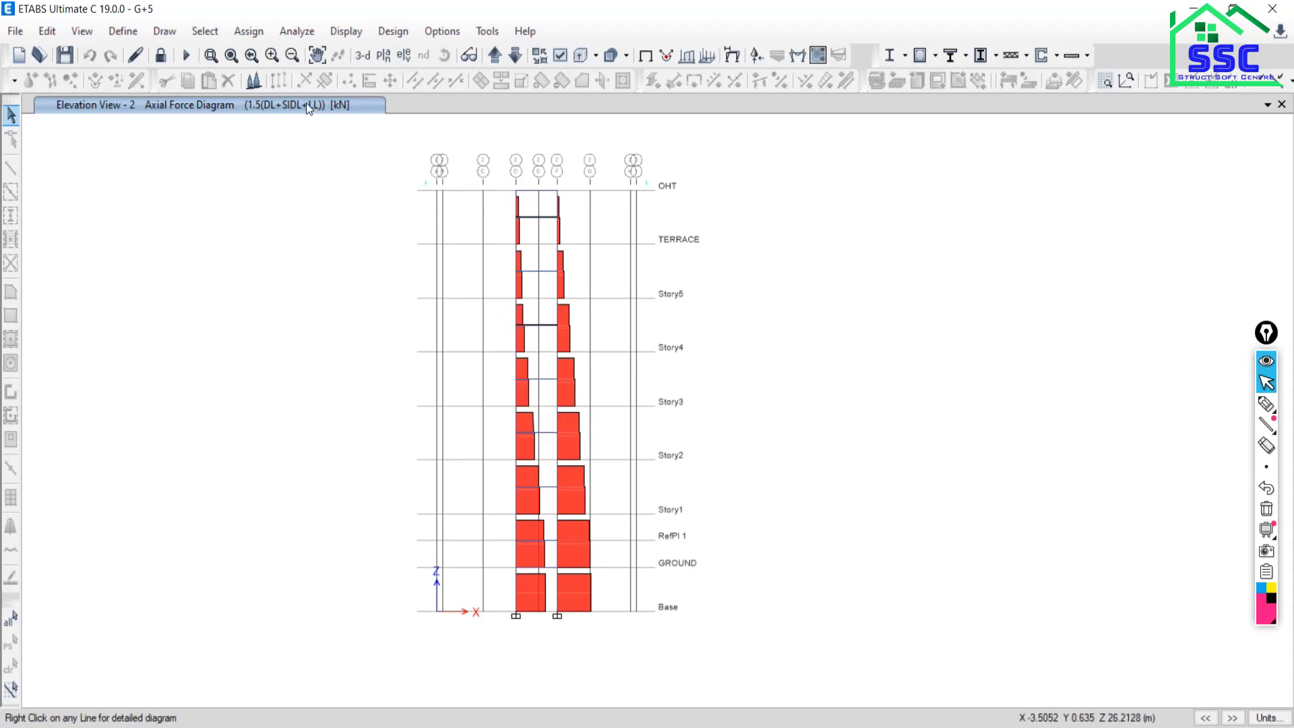
left_click(363, 58)
left_click(555, 372)
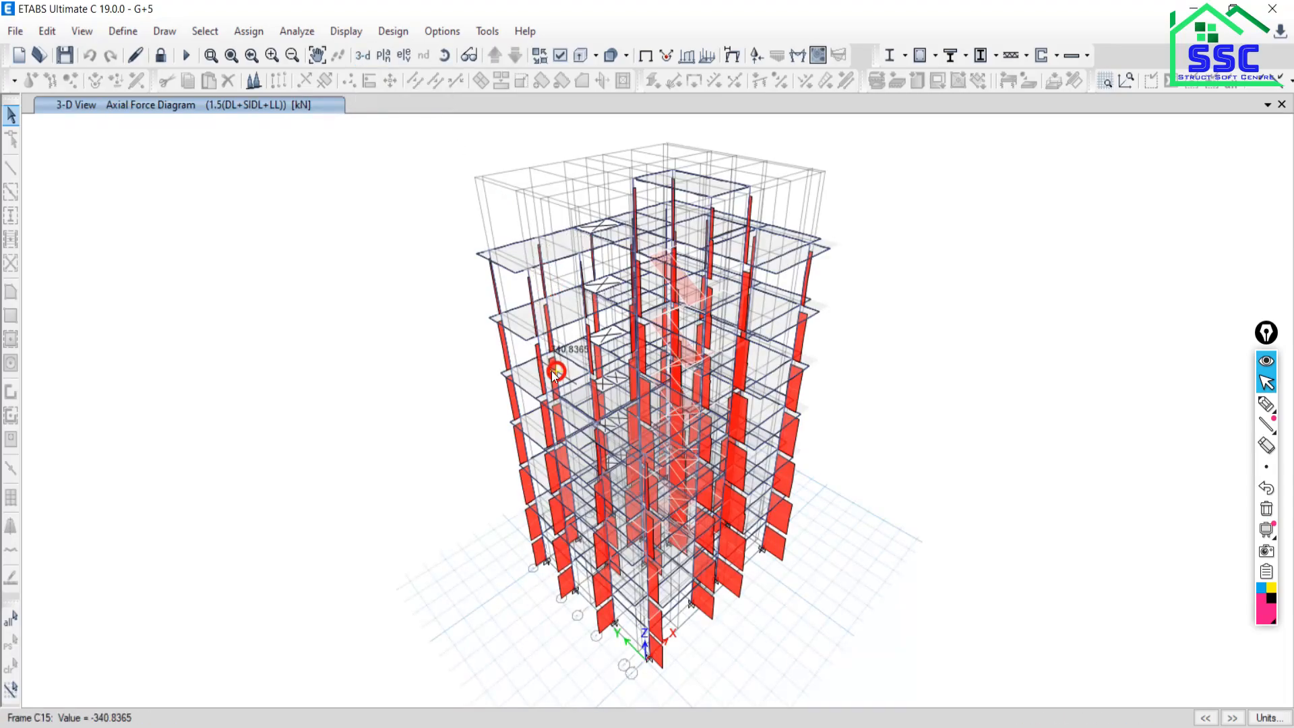
left_click(566, 358)
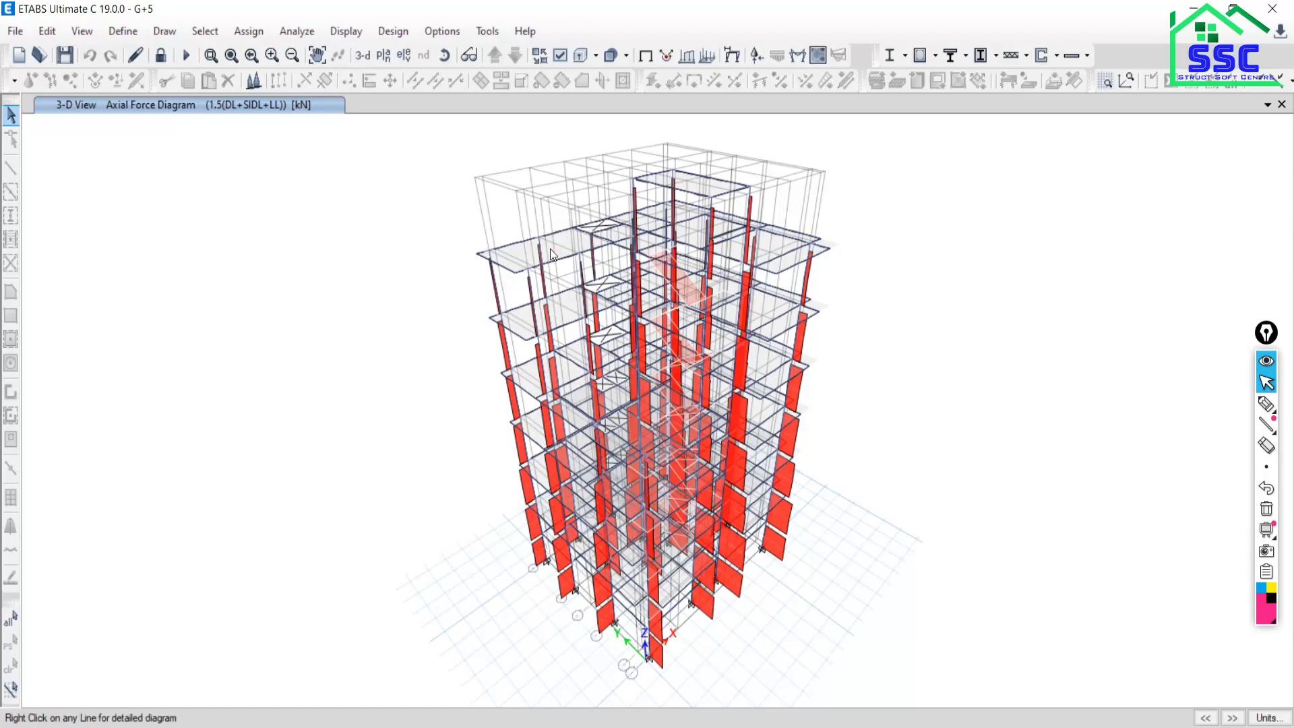
left_click(594, 267)
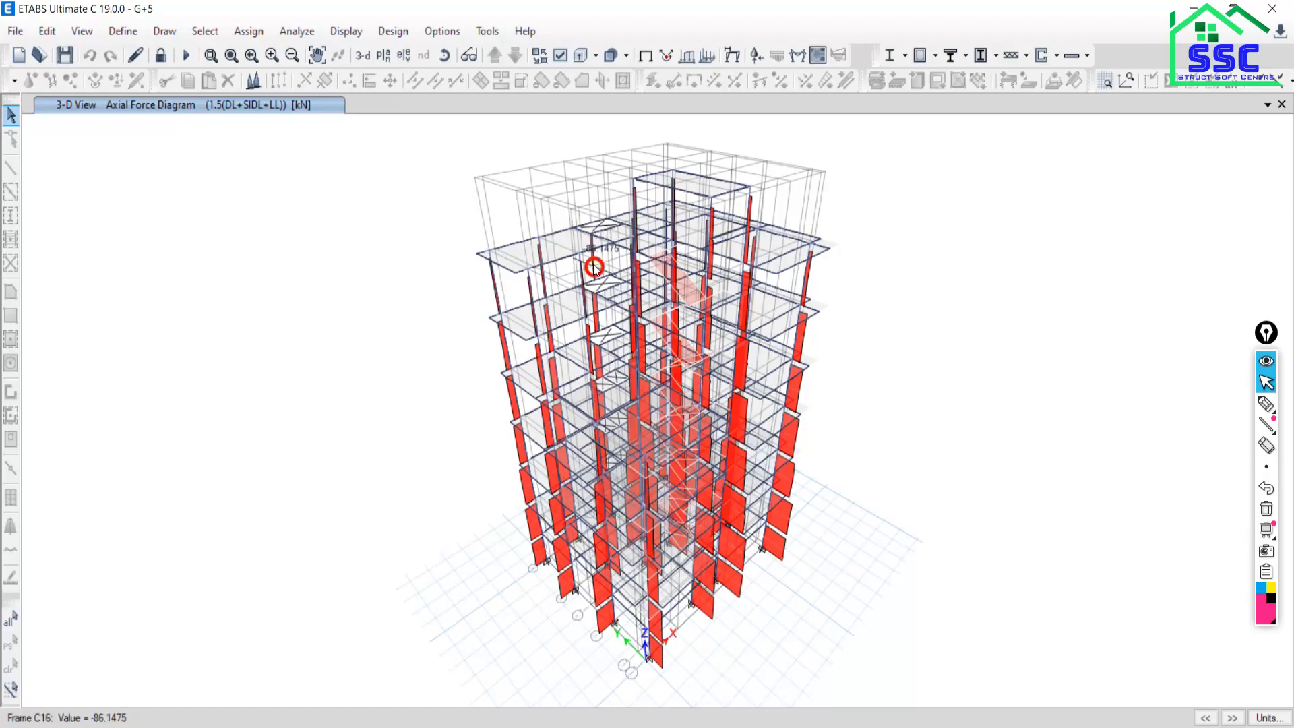
left_click(551, 264)
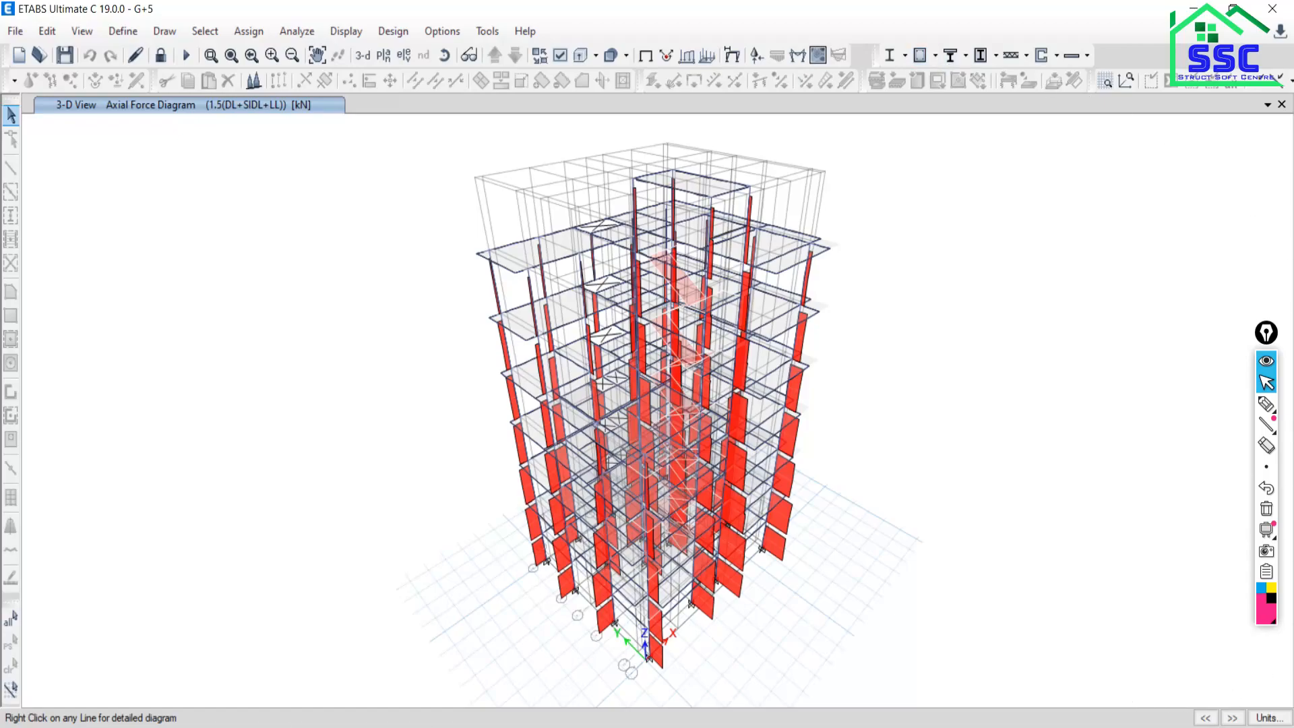
Switch from ETABS to the Google Meet call window with Alt+Tab.
key("alt+Tab")
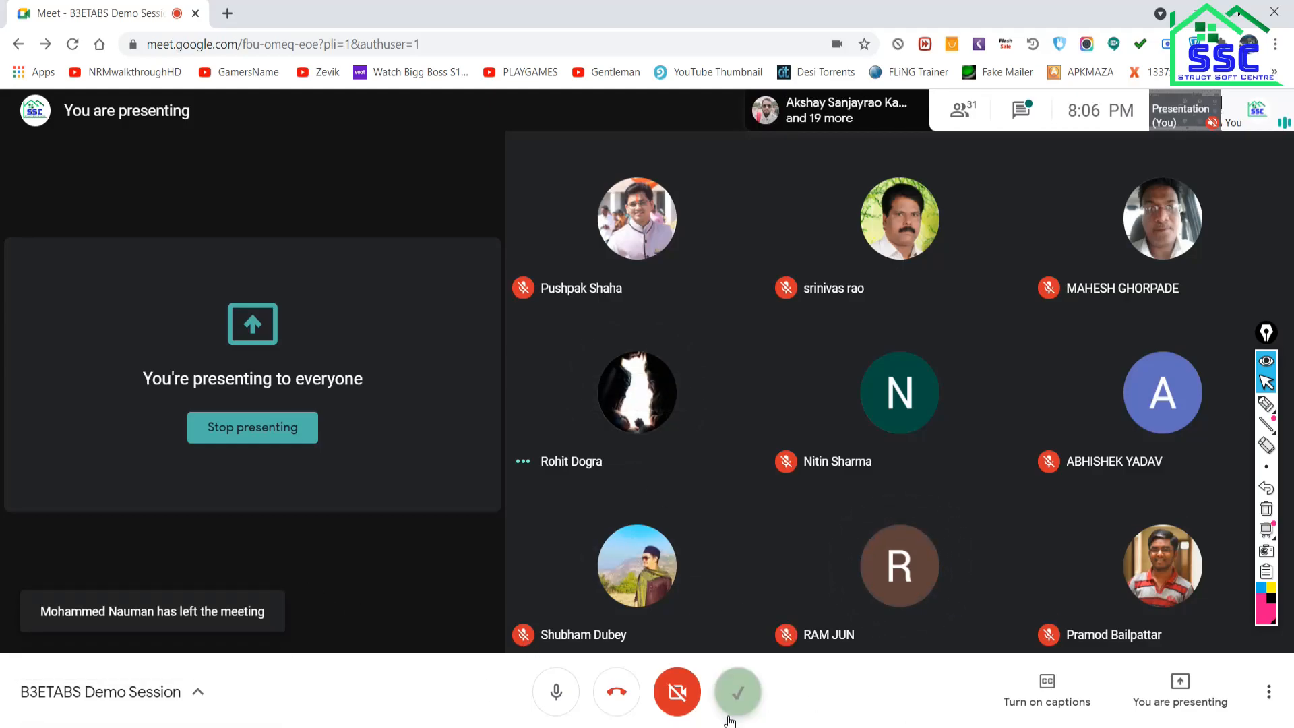
With the pen tool, handwrite DL, SIDL and LL, bracketing SIDL and LL together.
mouse_move(1266, 408)
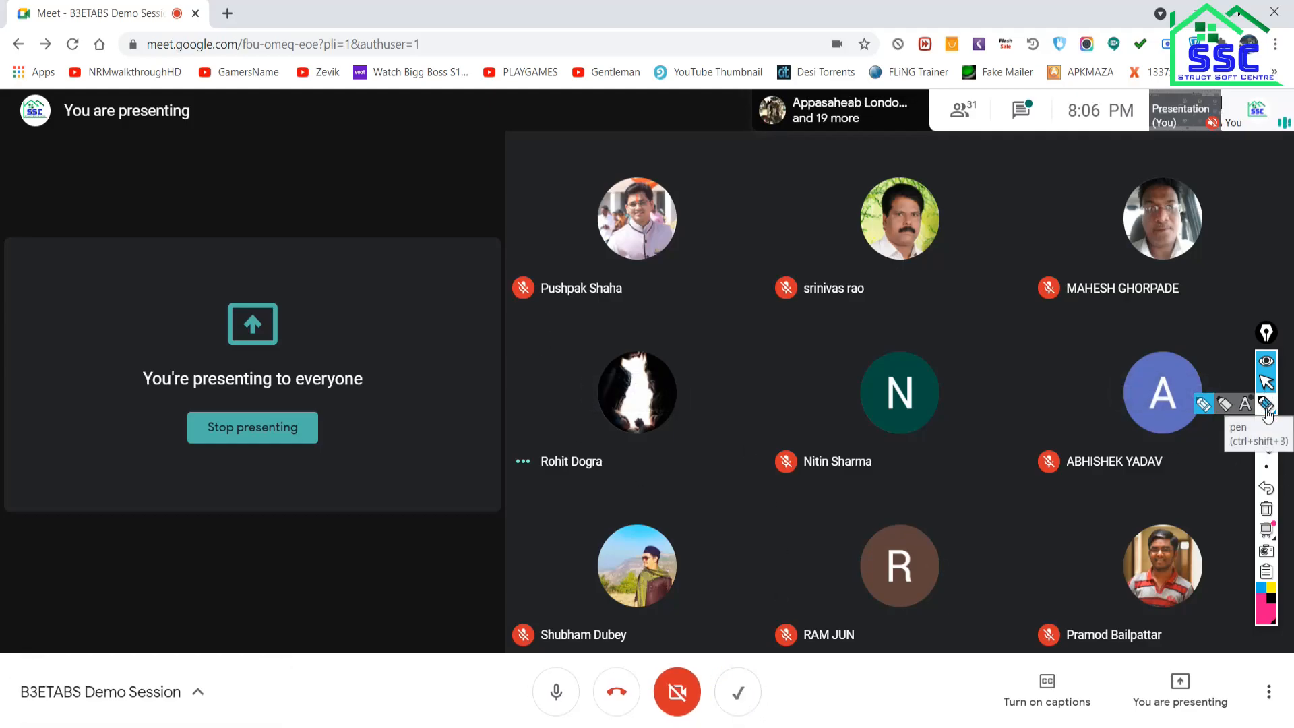
left_click(1267, 405)
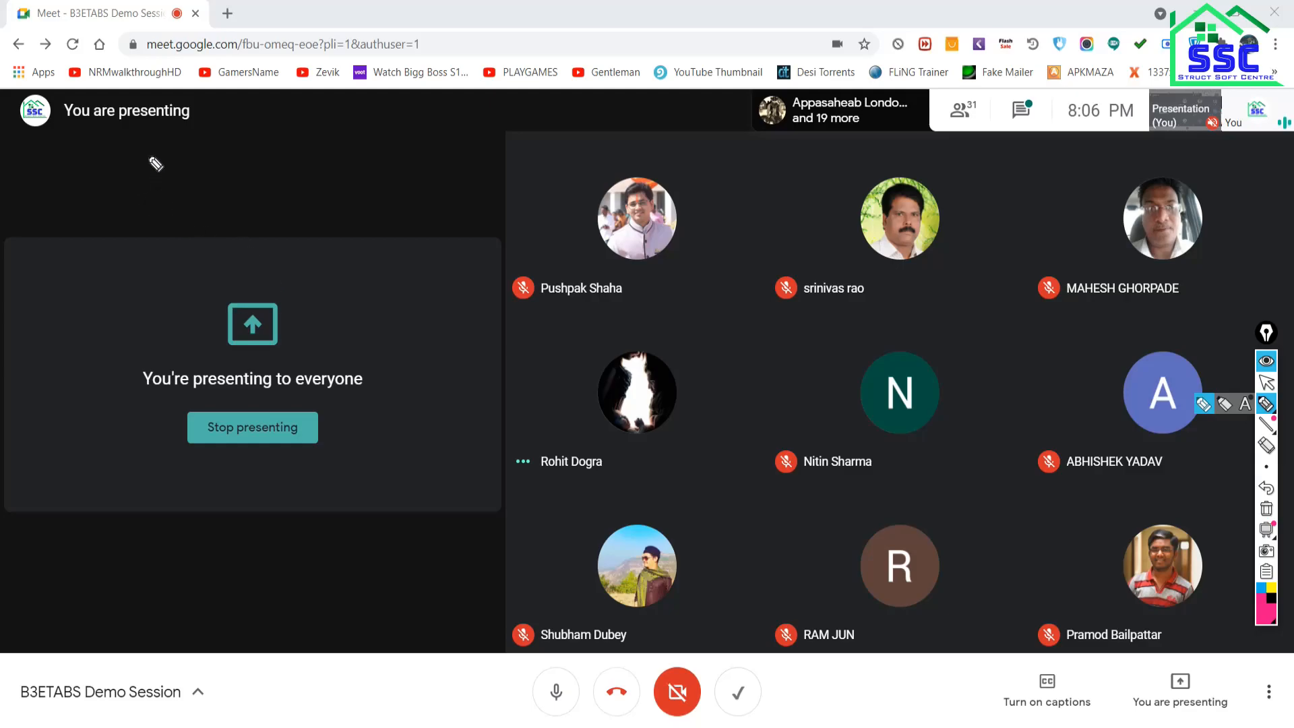
mouse_move(138, 133)
left_mouse_down()
mouse_move(138, 155)
mouse_move(192, 150)
mouse_move(141, 208)
mouse_move(195, 177)
mouse_move(181, 208)
mouse_move(284, 219)
left_mouse_up()
left_click_drag(146, 256, 234, 277)
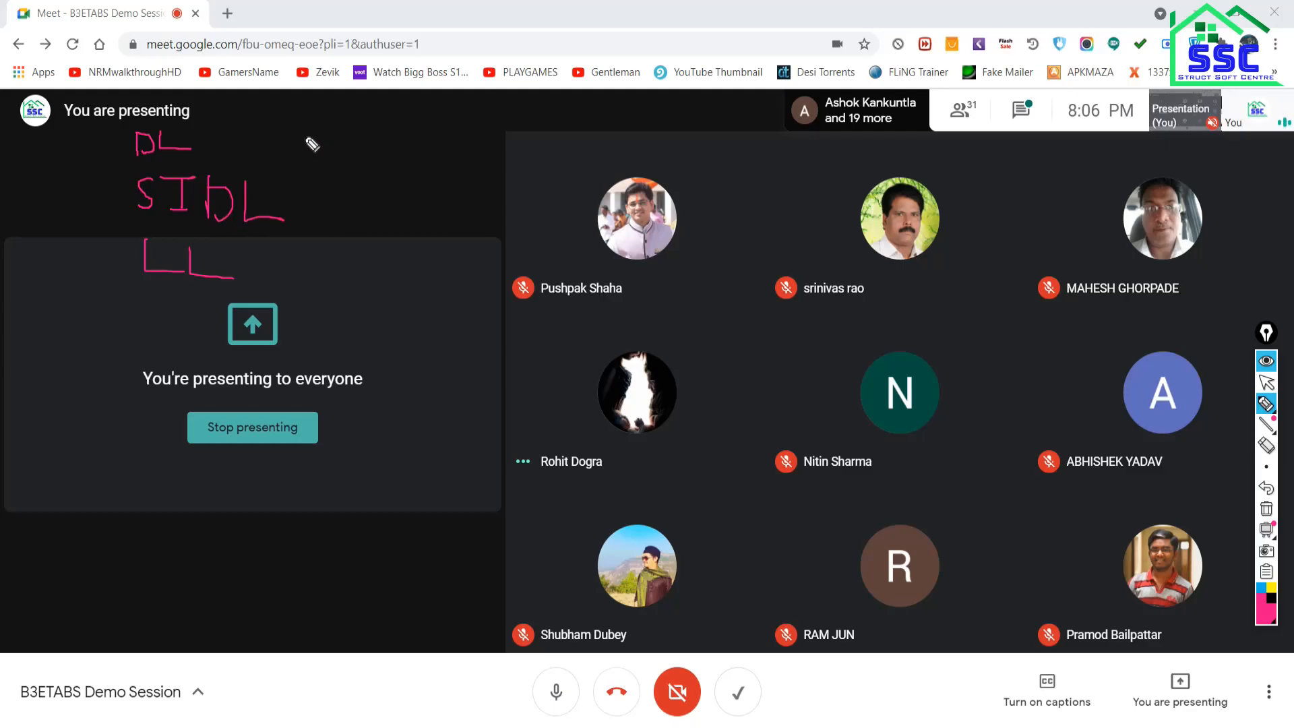
mouse_move(305, 137)
left_mouse_down()
mouse_move(311, 269)
mouse_move(287, 270)
left_mouse_up()
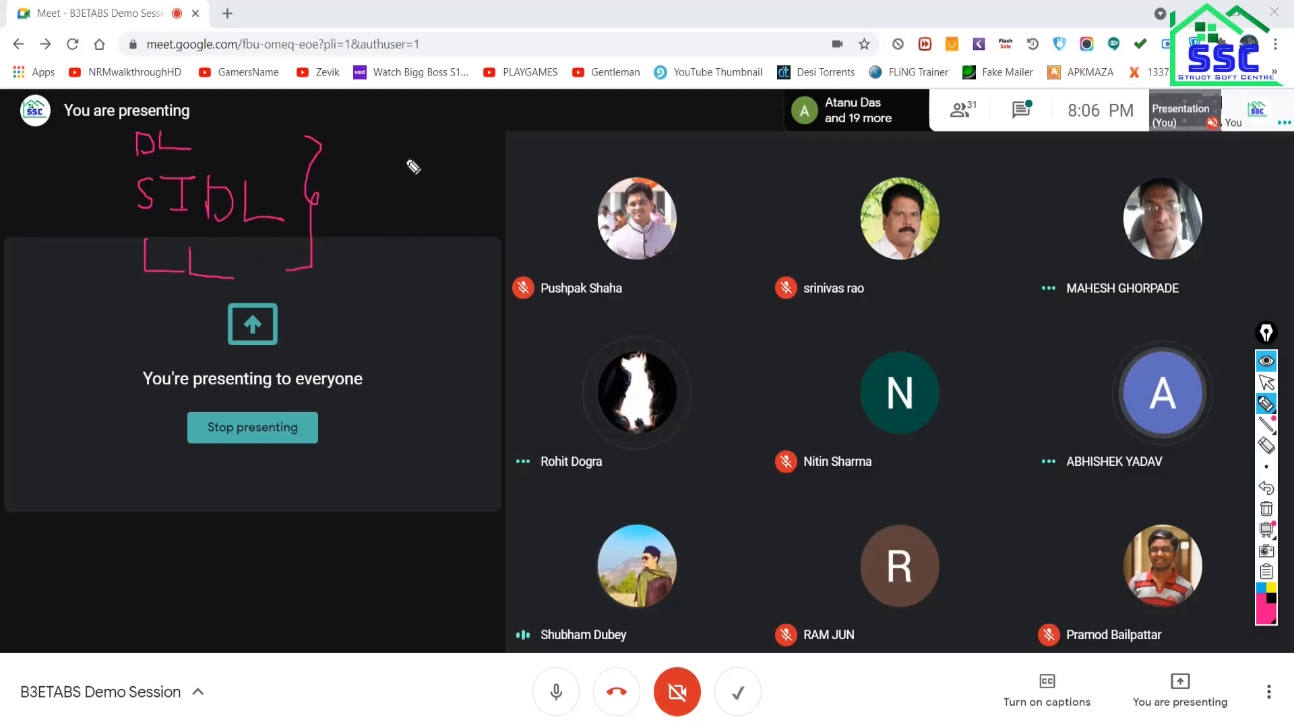
Write Service and Fact, circle both, strike Service, tick Fact, brace the loads and add HS.
mouse_move(437, 147)
left_mouse_down()
mouse_move(415, 180)
mouse_move(497, 153)
mouse_move(536, 177)
left_mouse_up()
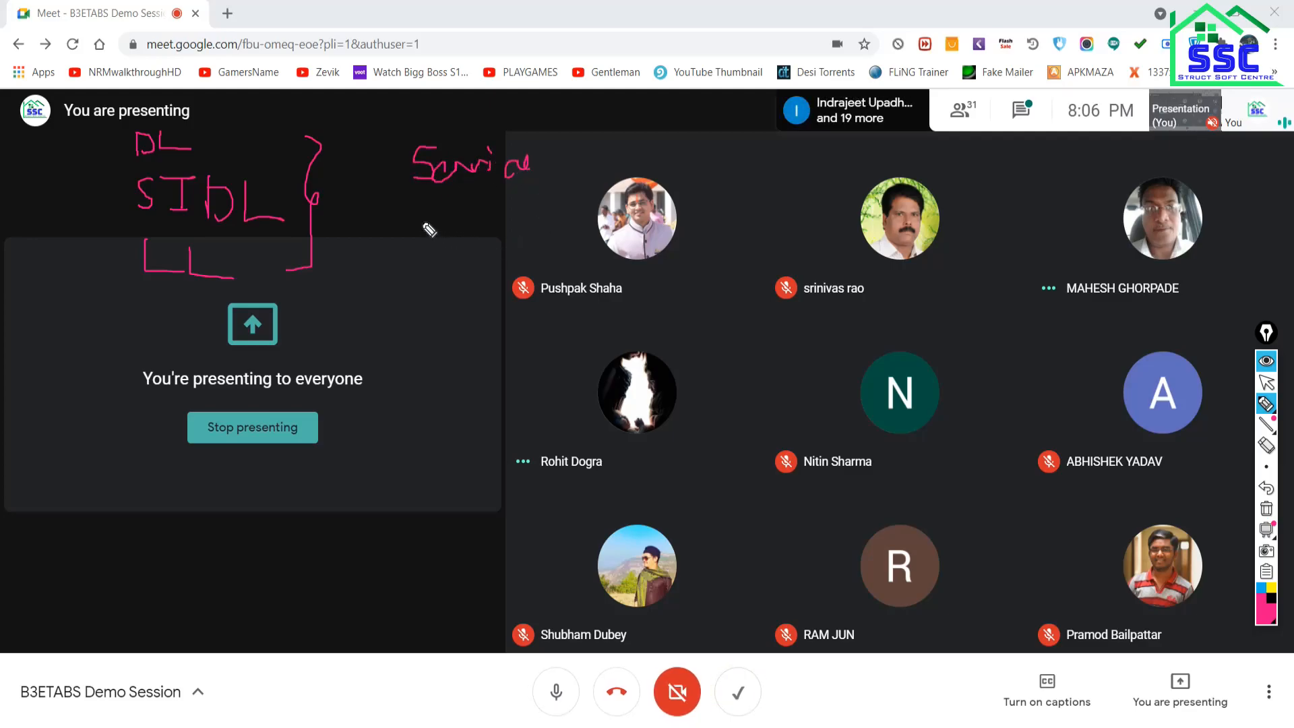
mouse_move(429, 211)
left_mouse_down()
mouse_move(414, 290)
mouse_move(493, 255)
left_mouse_up()
left_click_drag(487, 240, 505, 237)
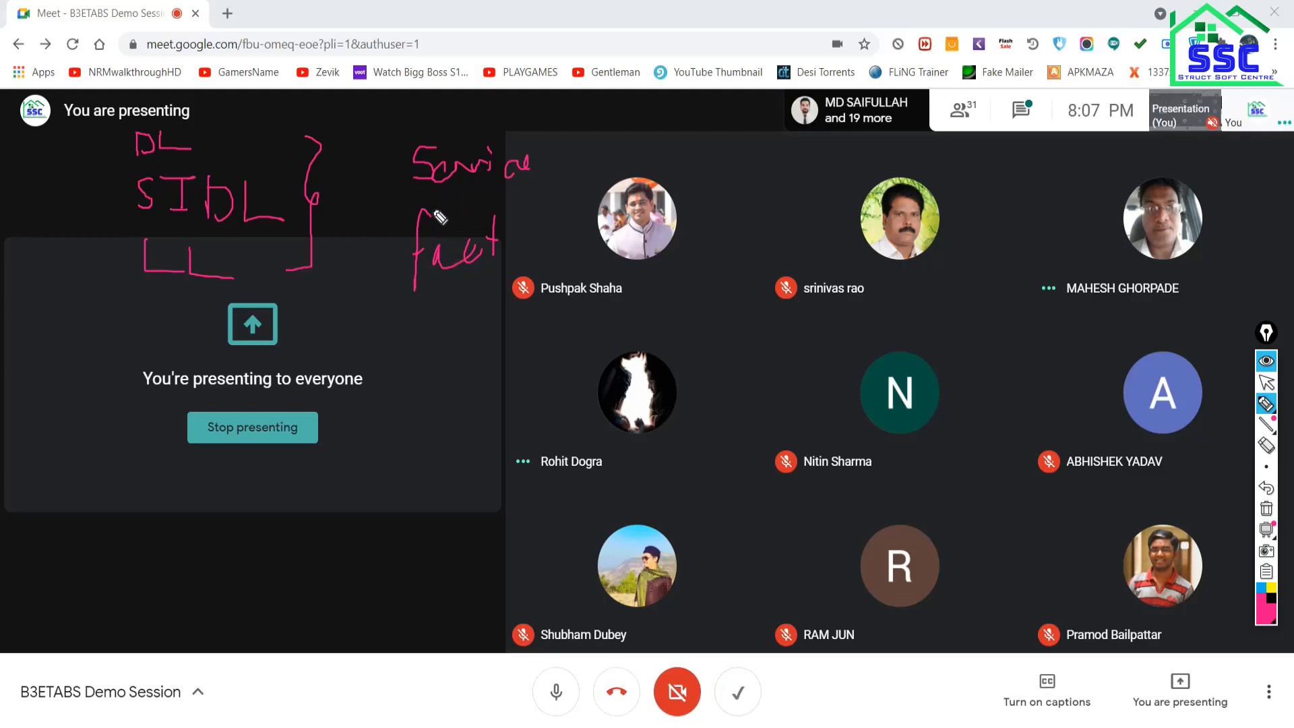
mouse_move(407, 191)
left_mouse_down()
mouse_move(507, 207)
mouse_move(539, 143)
mouse_move(398, 128)
left_mouse_up()
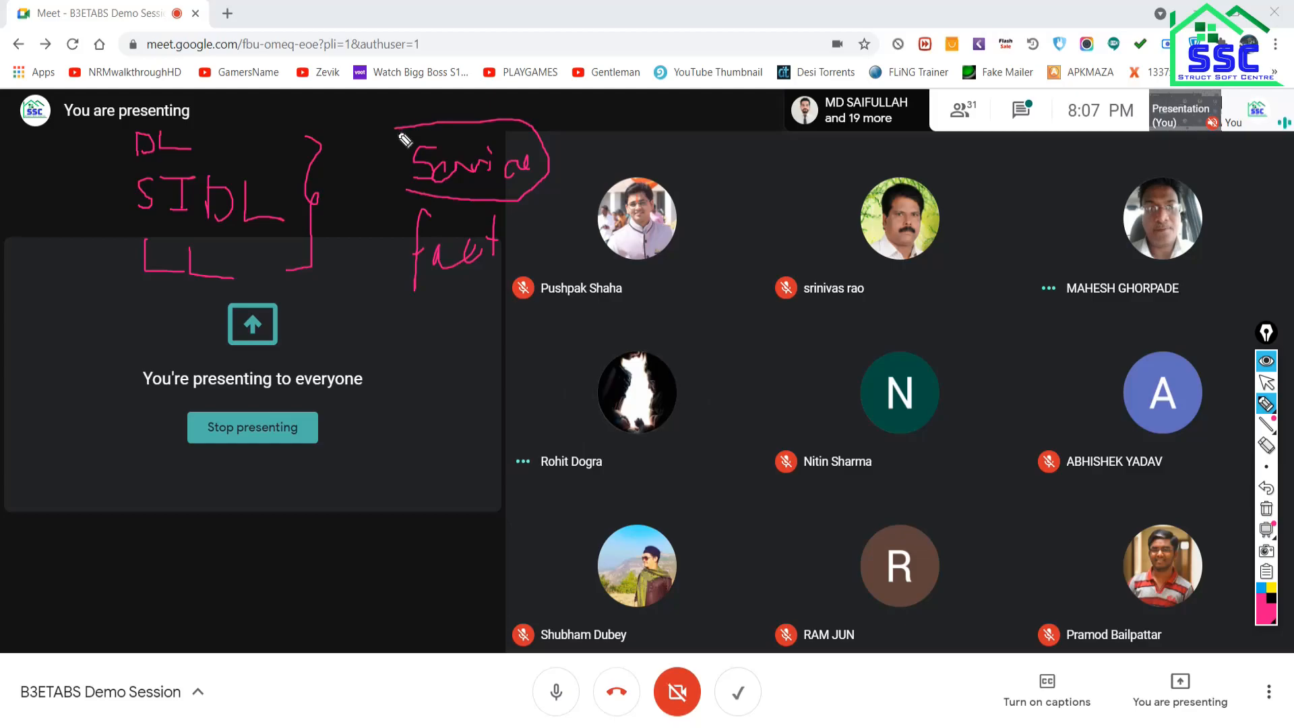
mouse_move(404, 194)
left_mouse_down()
mouse_move(385, 222)
mouse_move(398, 265)
left_mouse_up()
mouse_move(529, 204)
left_mouse_down()
mouse_move(549, 217)
mouse_move(543, 279)
mouse_move(456, 292)
mouse_move(389, 284)
mouse_move(383, 246)
left_mouse_up()
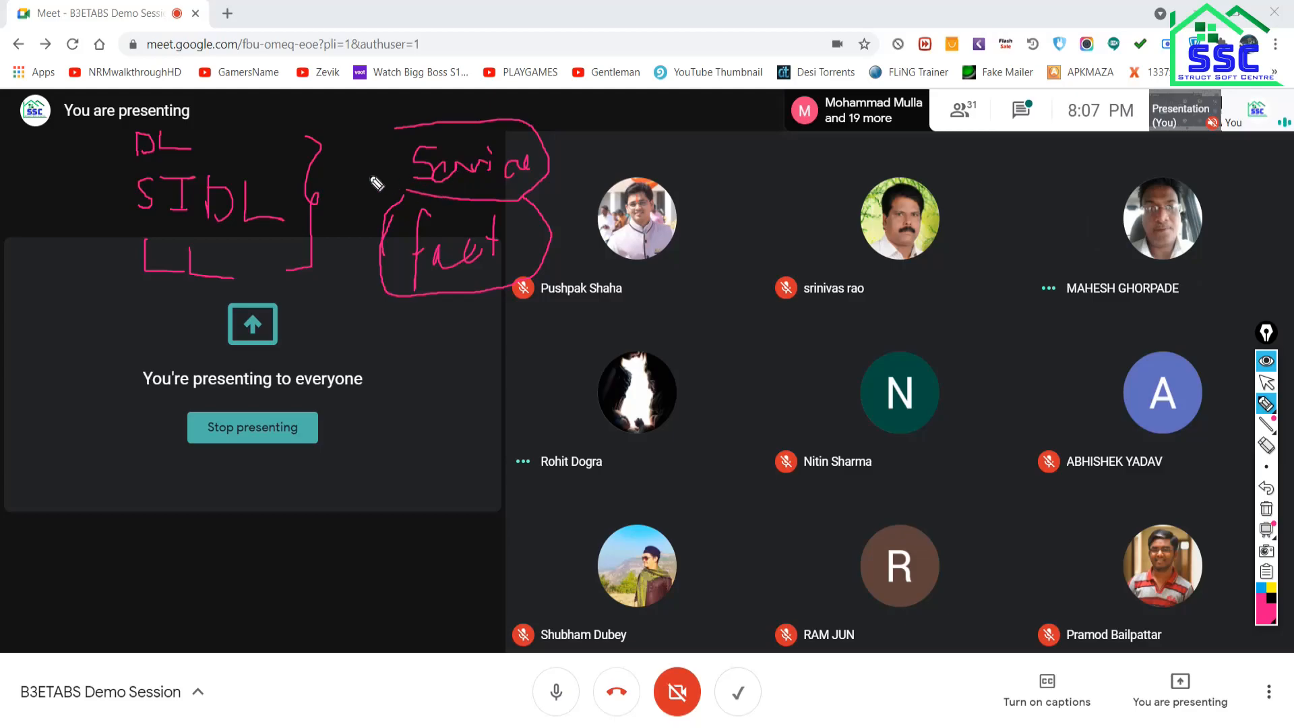
left_click_drag(405, 145, 503, 70)
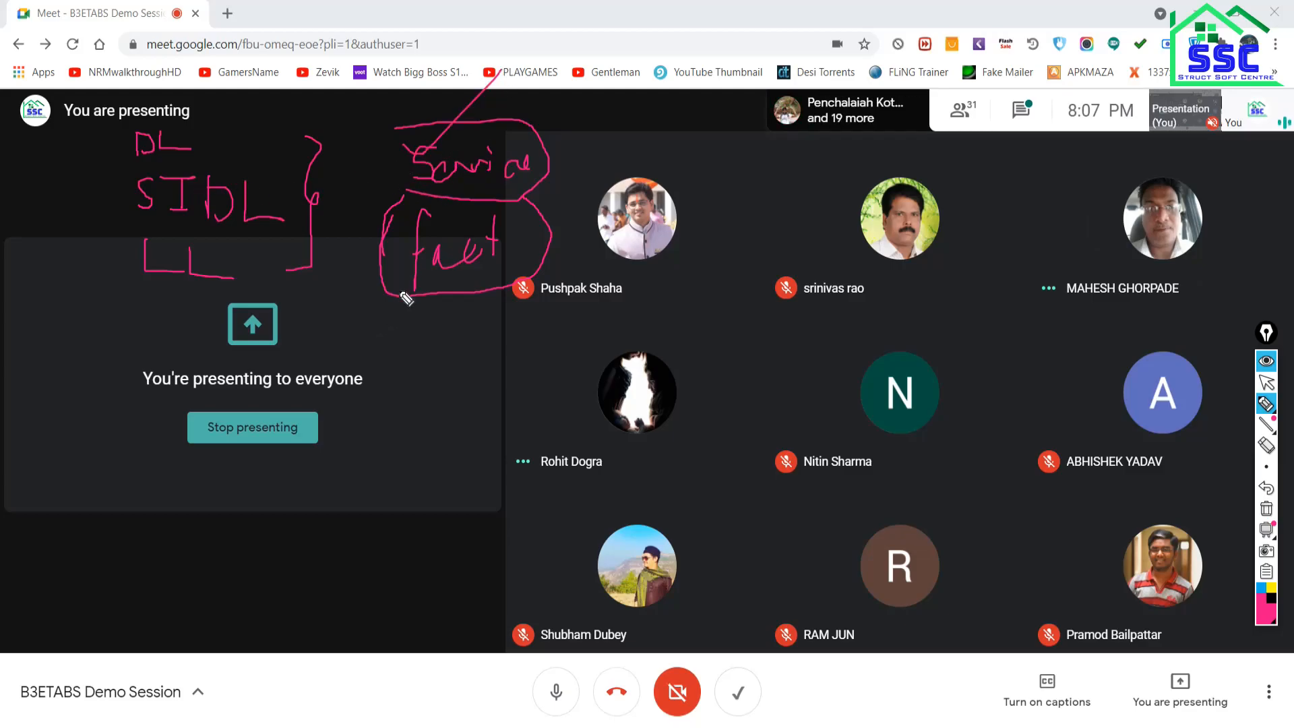
left_click_drag(356, 276, 497, 232)
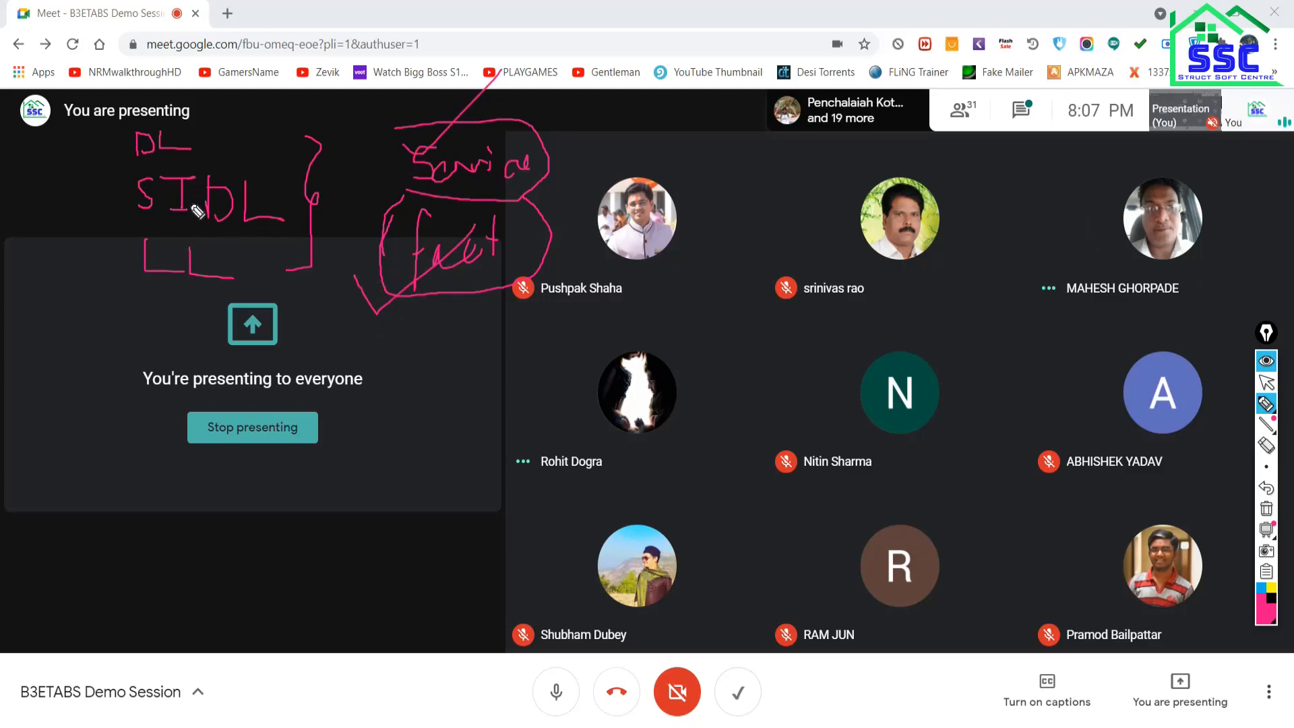
left_click_drag(119, 150, 112, 248)
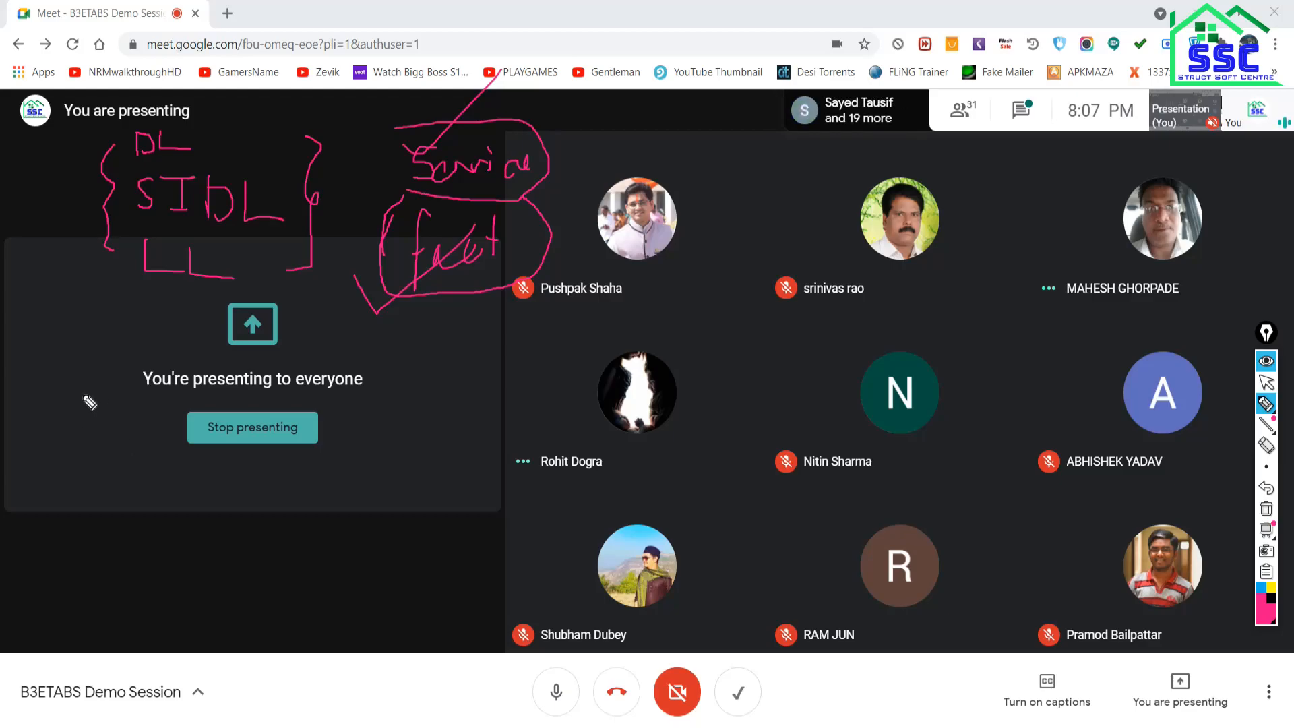
mouse_move(84, 392)
left_mouse_down()
mouse_move(84, 433)
mouse_move(128, 411)
mouse_move(134, 421)
left_mouse_up()
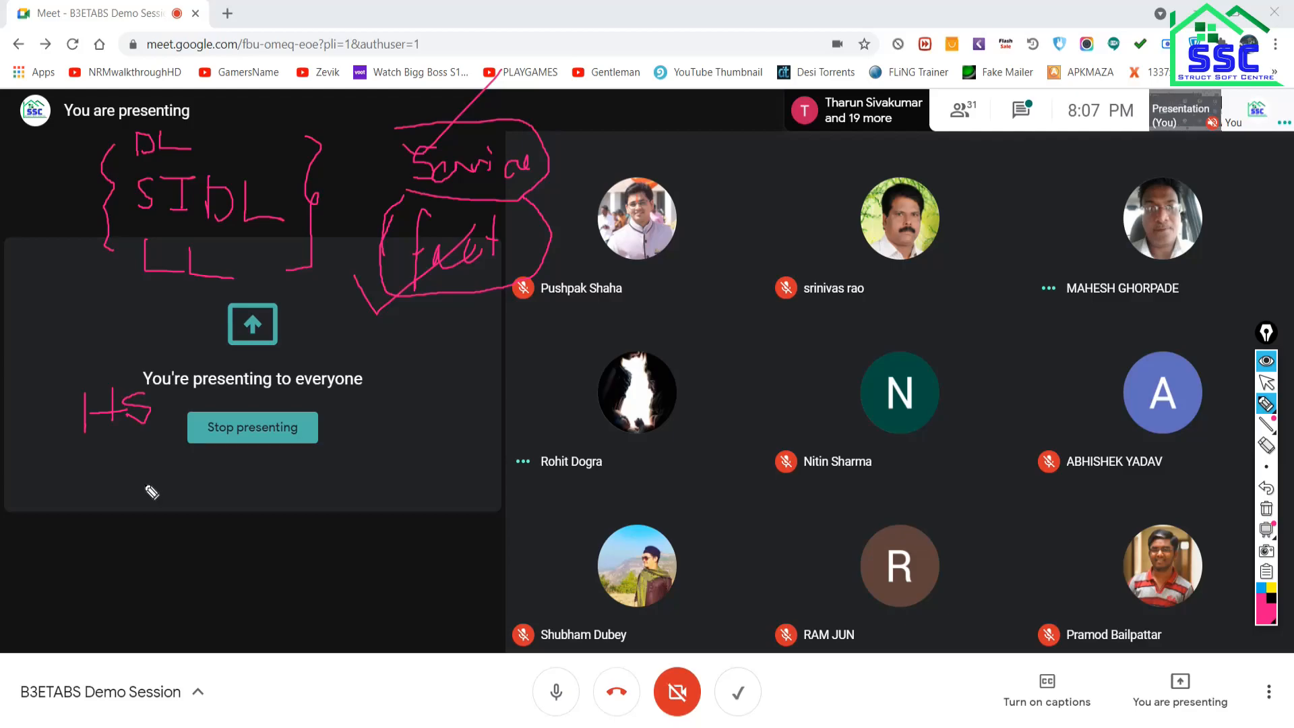
Write WL and EQ below HS, plus an underlined, boxed 100.
mouse_move(130, 480)
left_mouse_down()
mouse_move(139, 507)
mouse_move(162, 489)
mouse_move(173, 514)
mouse_move(197, 516)
mouse_move(138, 543)
mouse_move(159, 573)
mouse_move(153, 559)
mouse_move(167, 570)
mouse_move(189, 543)
left_mouse_up()
left_click_drag(174, 554, 195, 573)
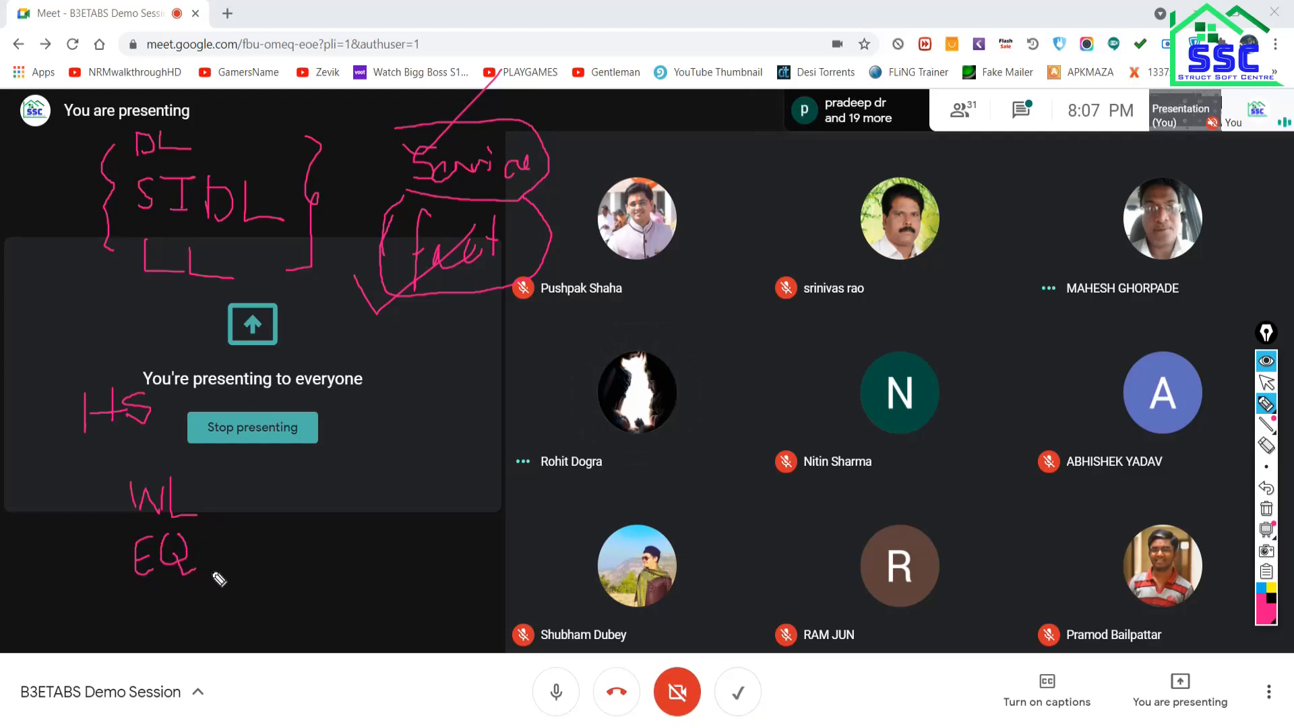
left_click_drag(381, 448, 380, 509)
mouse_move(433, 474)
left_mouse_down()
mouse_move(438, 495)
mouse_move(435, 466)
mouse_move(466, 467)
left_mouse_up()
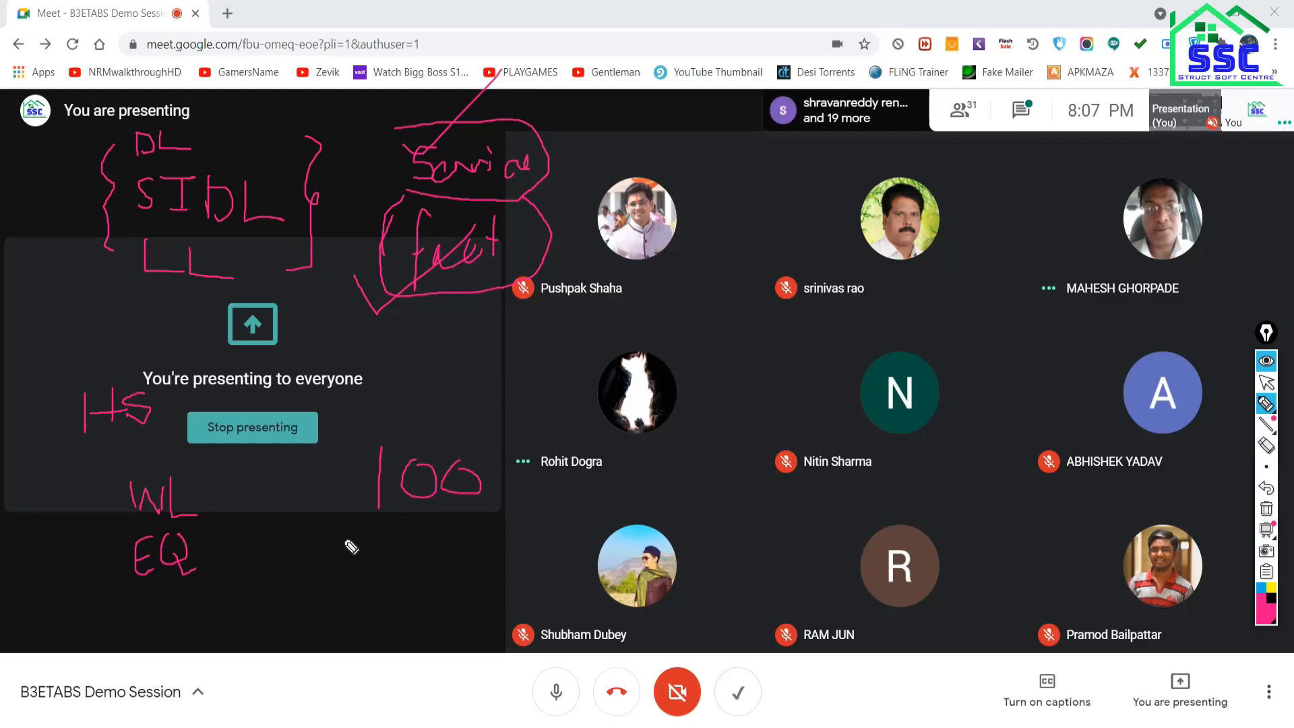
left_click_drag(345, 539, 499, 522)
left_click_drag(355, 552, 496, 538)
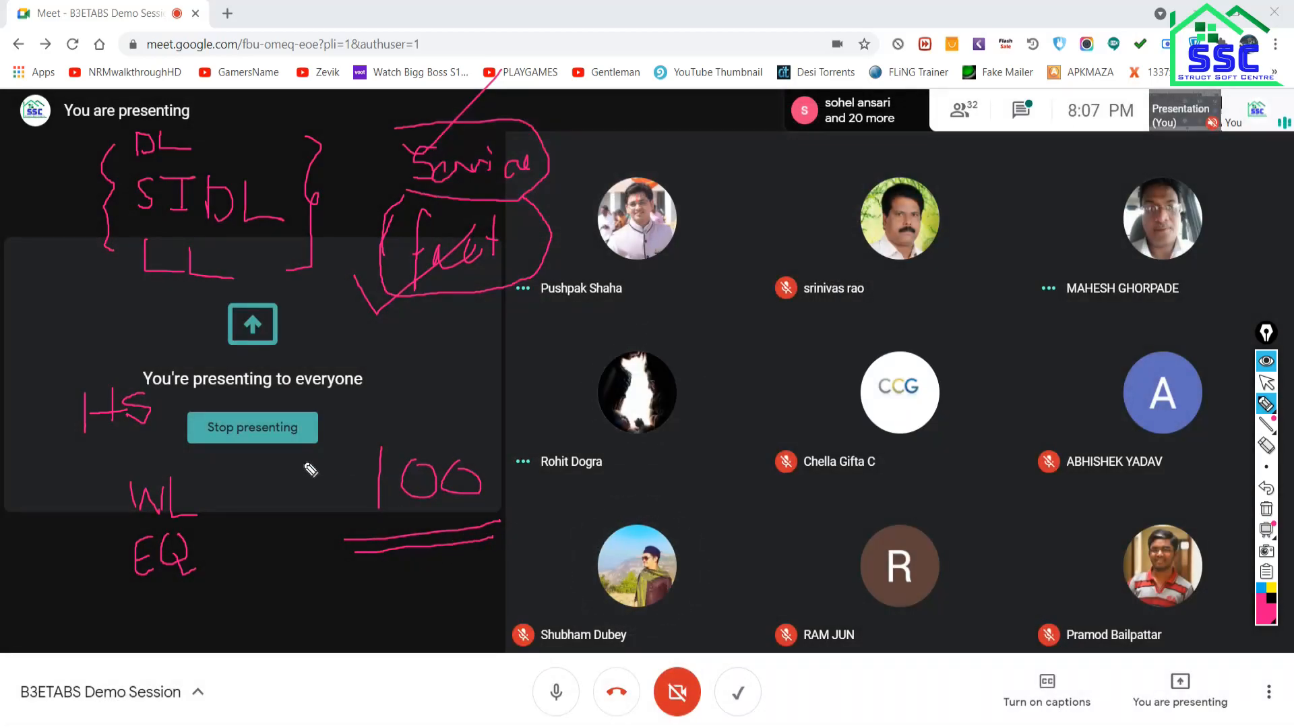
left_click_drag(348, 439, 349, 512)
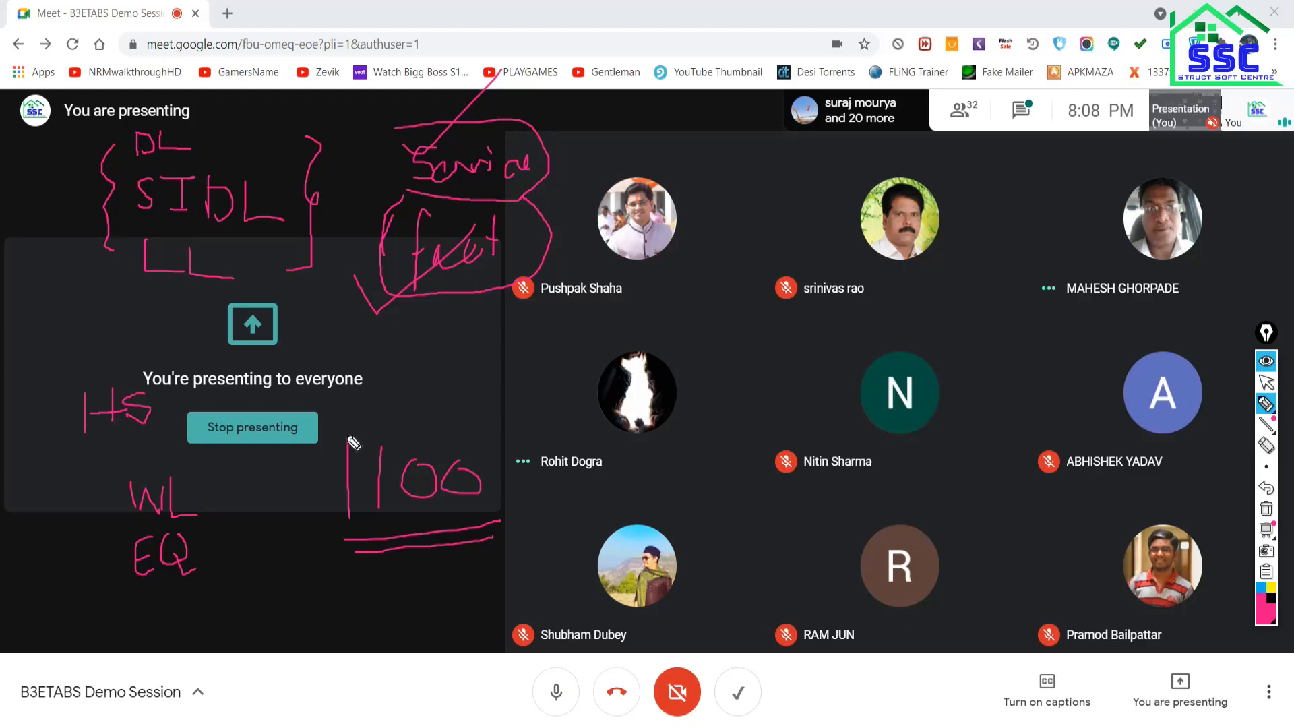
mouse_move(350, 444)
left_mouse_down()
mouse_move(516, 428)
mouse_move(502, 549)
left_mouse_up()
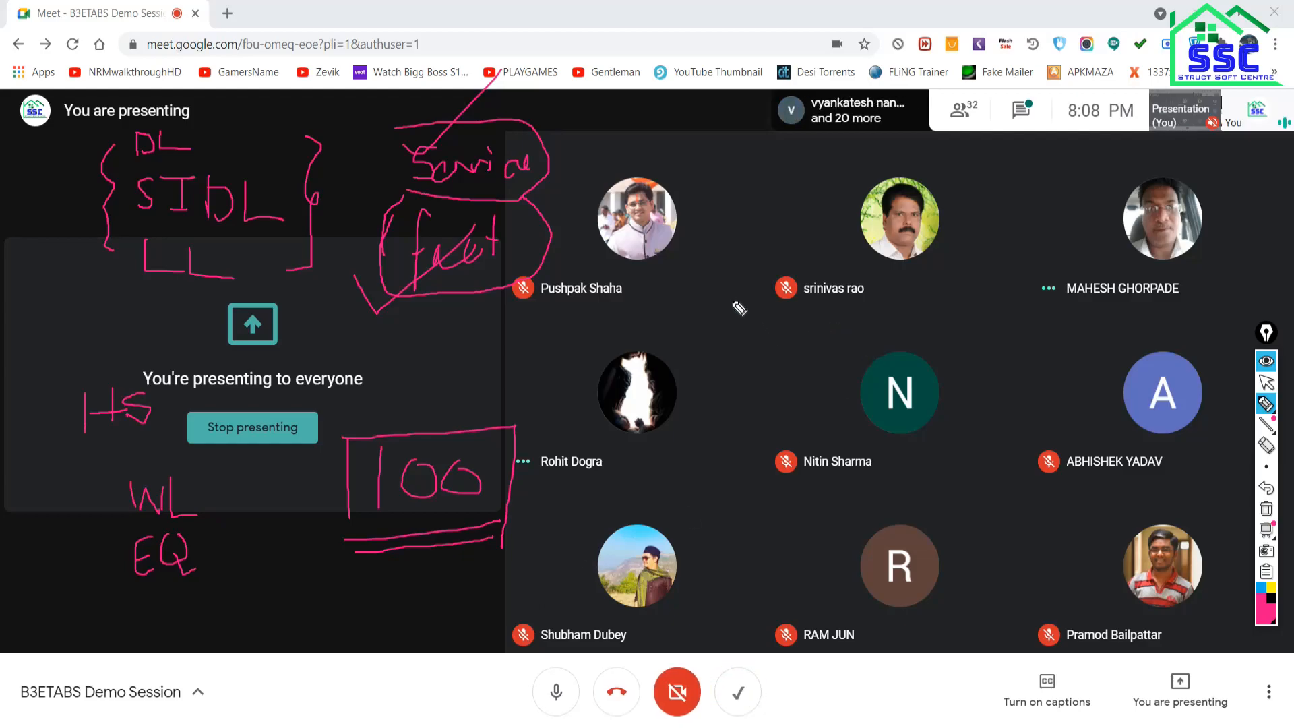
Box the participant tiles, then erase all pen annotations from the screen.
left_click_drag(733, 302, 725, 408)
mouse_move(733, 301)
left_mouse_down()
mouse_move(928, 314)
mouse_move(998, 395)
mouse_move(756, 397)
mouse_move(719, 385)
left_mouse_up()
left_click_drag(751, 480, 747, 599)
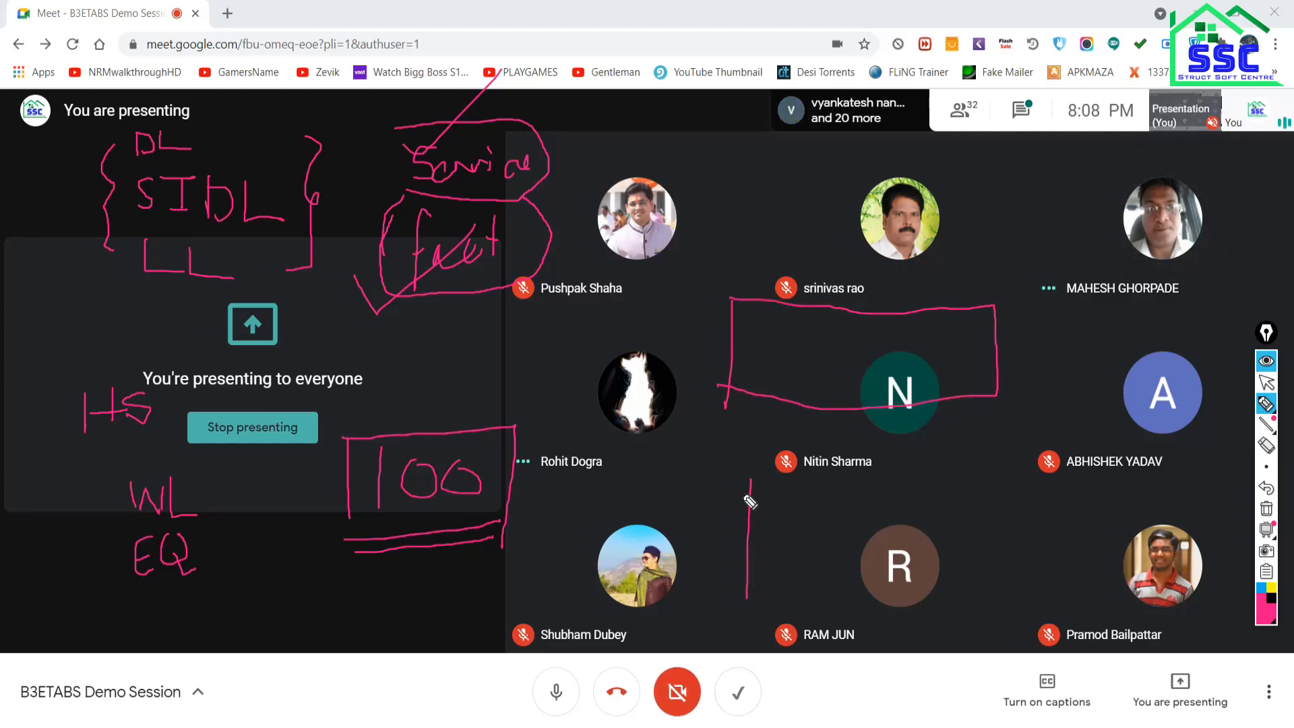
mouse_move(744, 495)
left_mouse_down()
mouse_move(1109, 388)
mouse_move(1122, 485)
mouse_move(751, 617)
left_mouse_up()
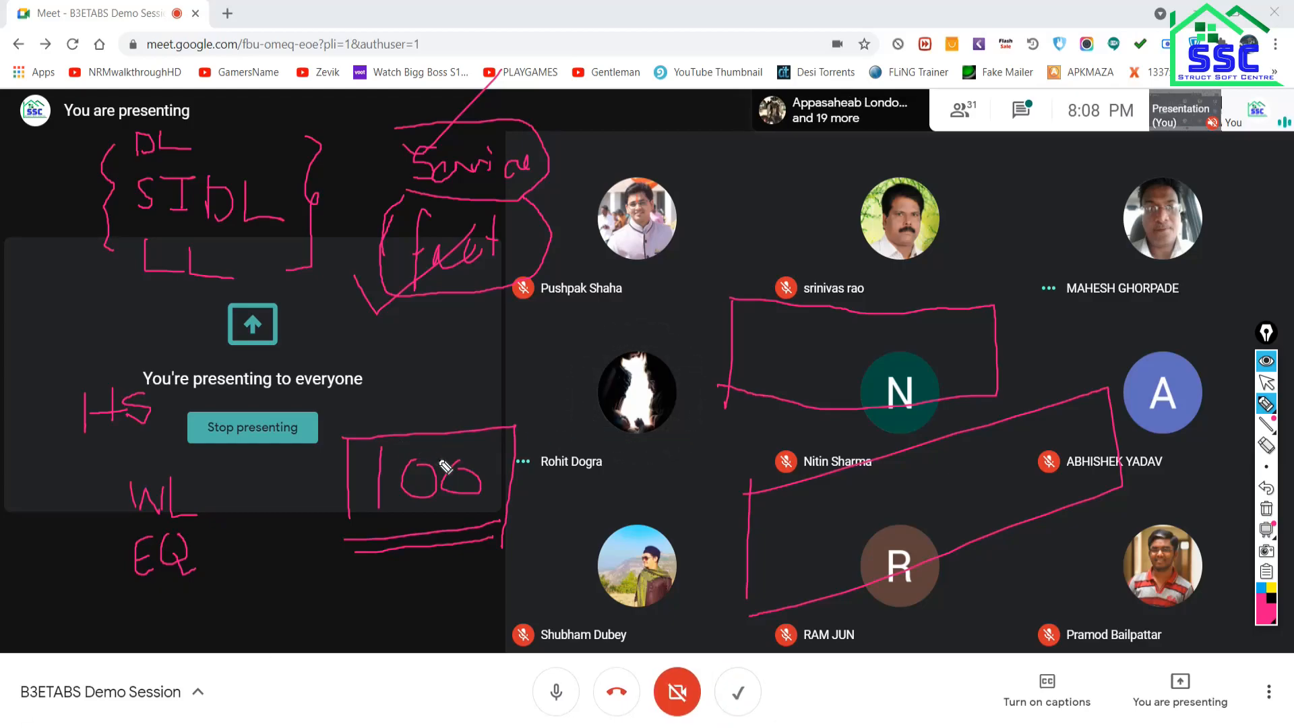
left_click(1267, 509)
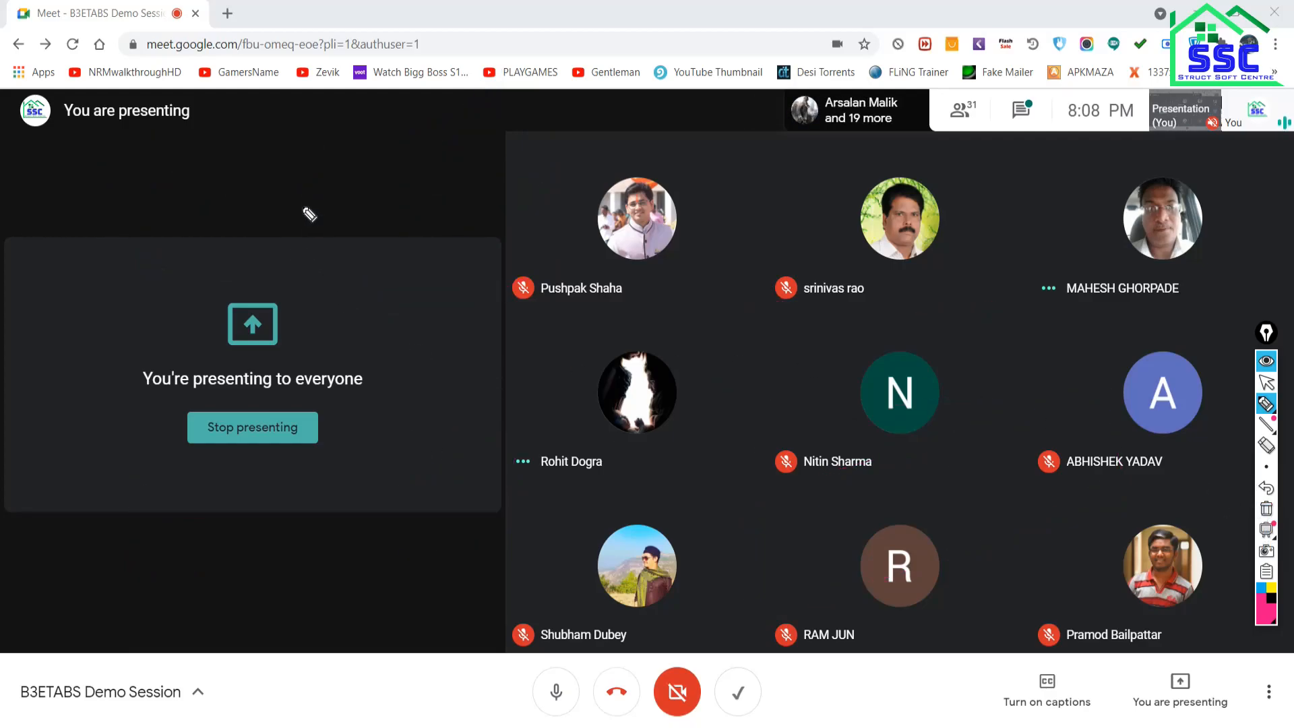
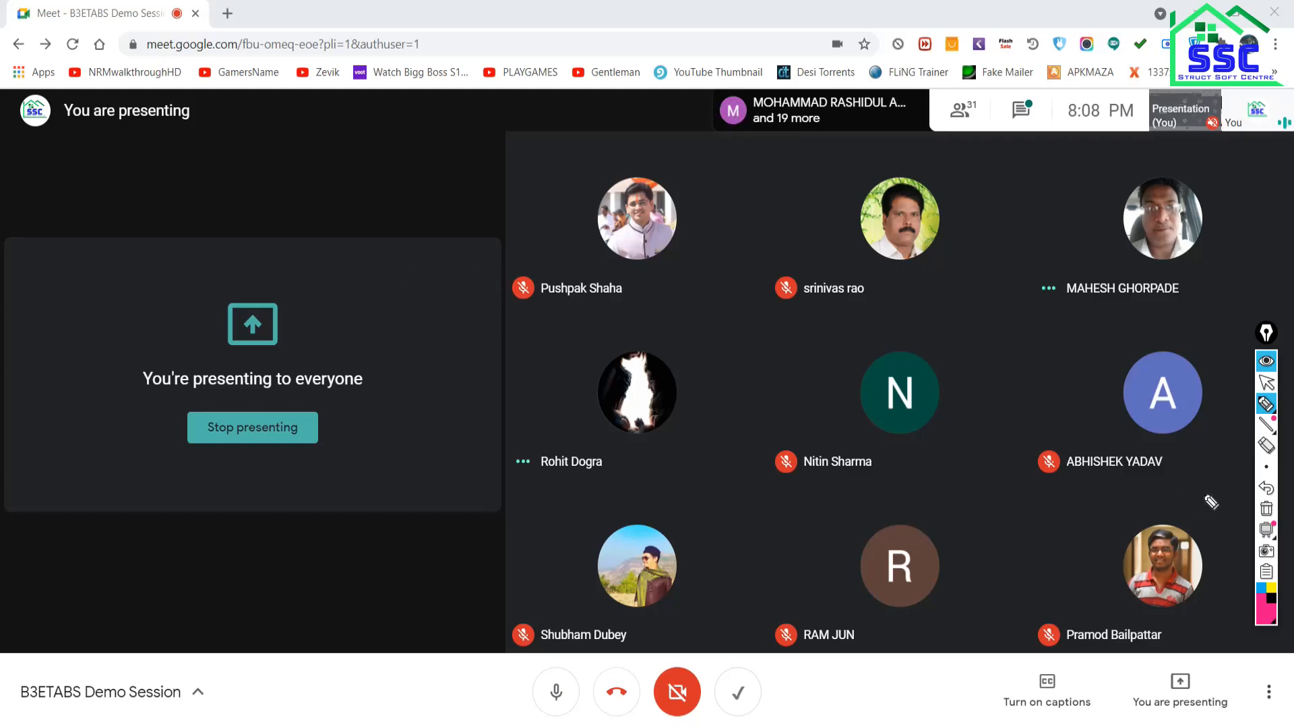
Switch the Meet annotation toolbar to the arrow tool and return to the ETABS MODEL-01 window.
left_click(1267, 382)
mouse_move(1267, 467)
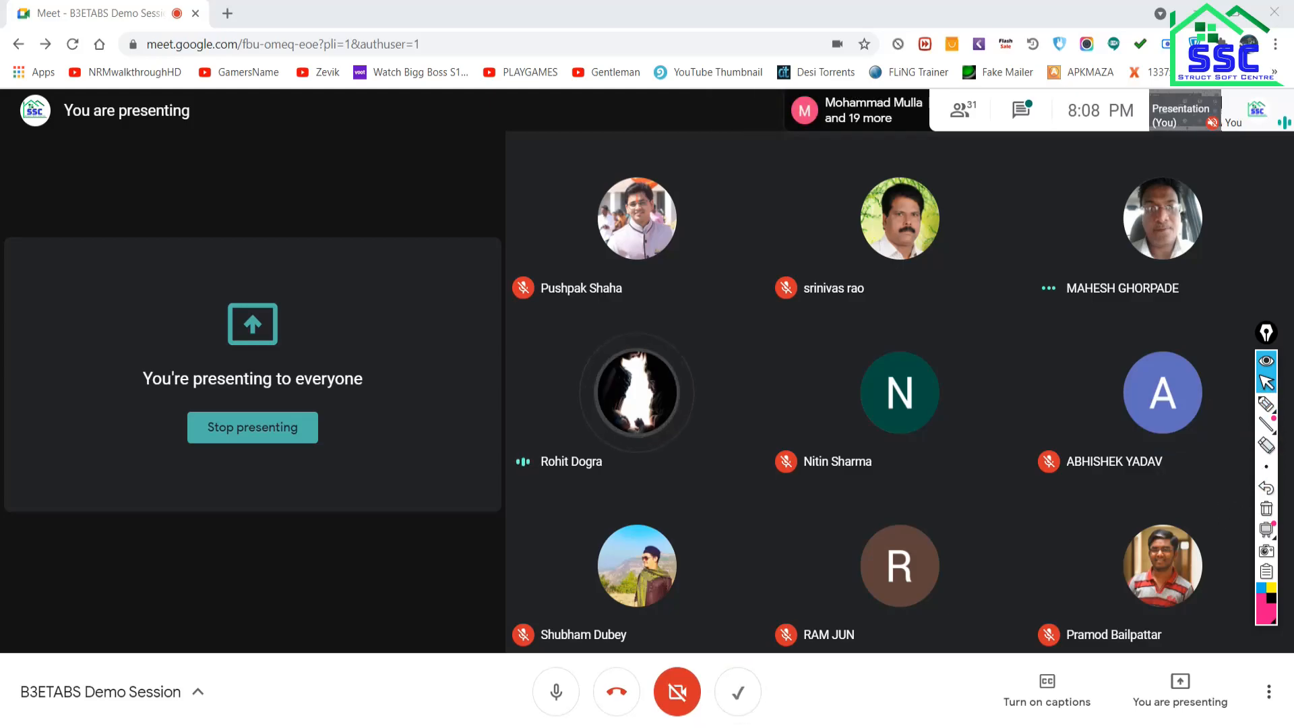
key("alt+Tab")
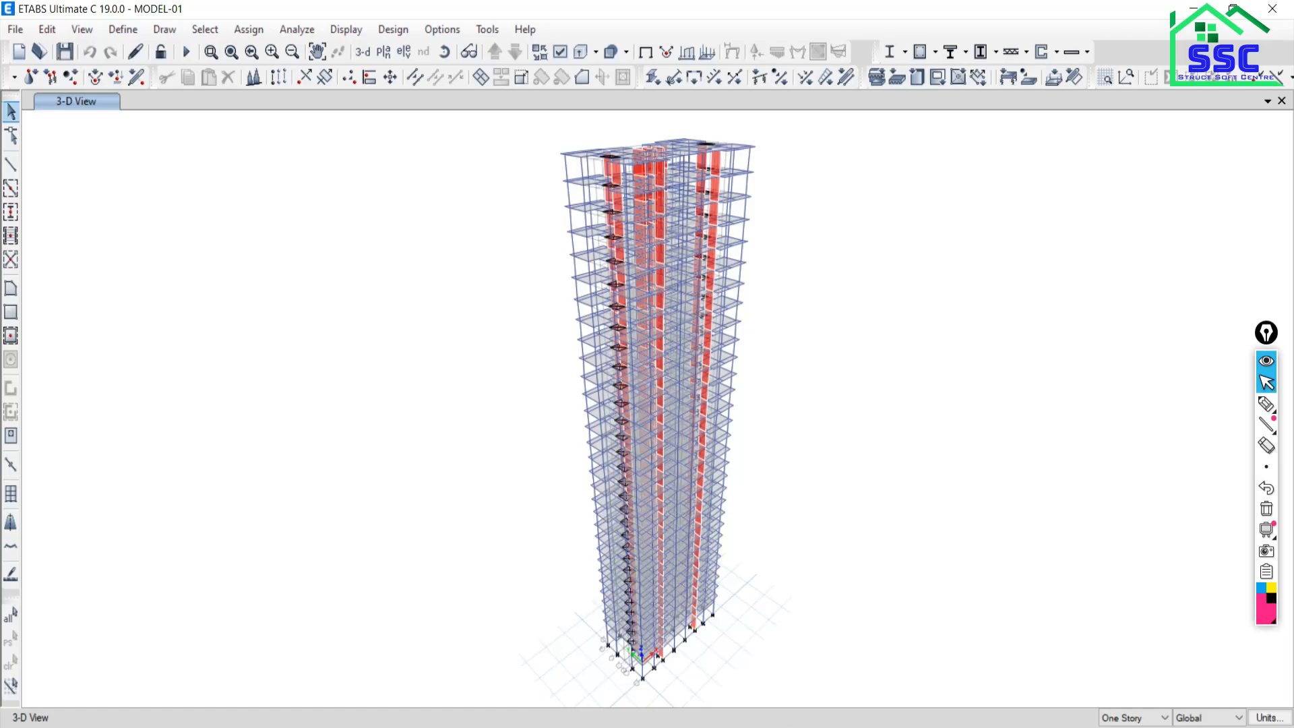
Switch to the G+5 ETABS model showing the 1.5(DL+SIDL+LL) axial force diagram.
key("alt+Tab")
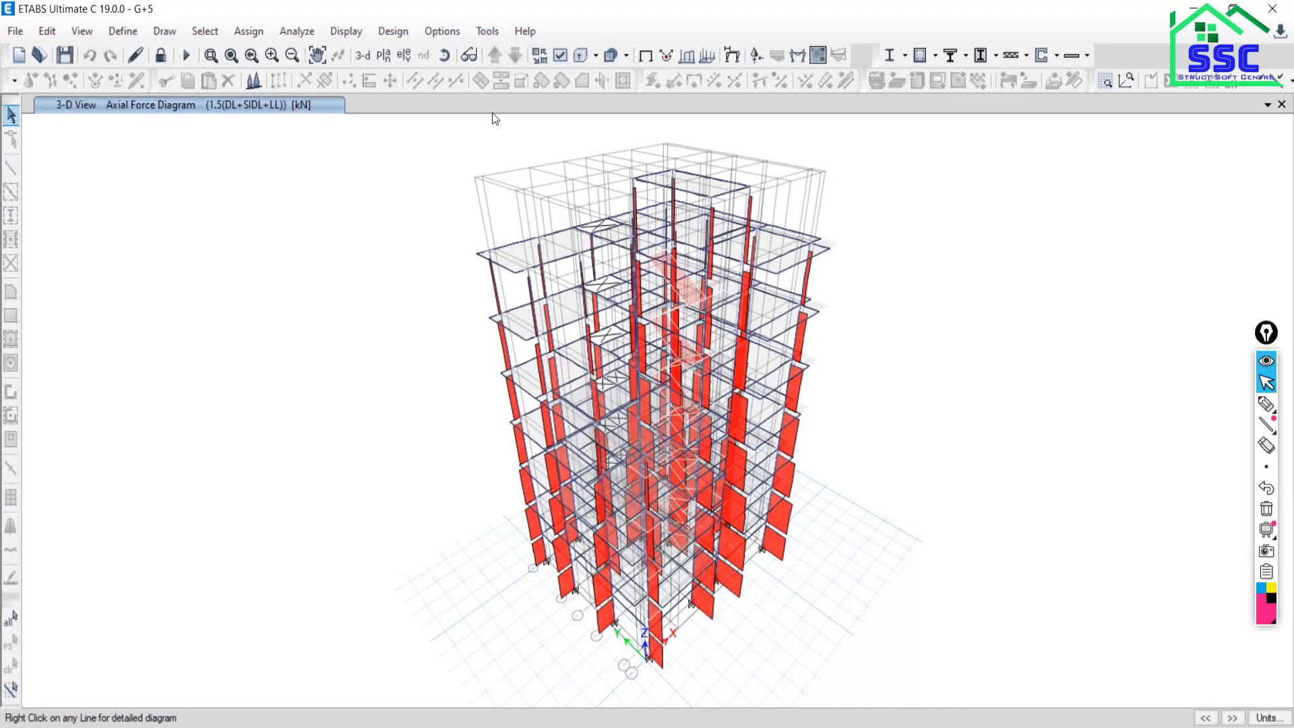
Run the IS 456:2000 concrete frame design and zoom around the building's longitudinal reinforcing results.
left_click(919, 58)
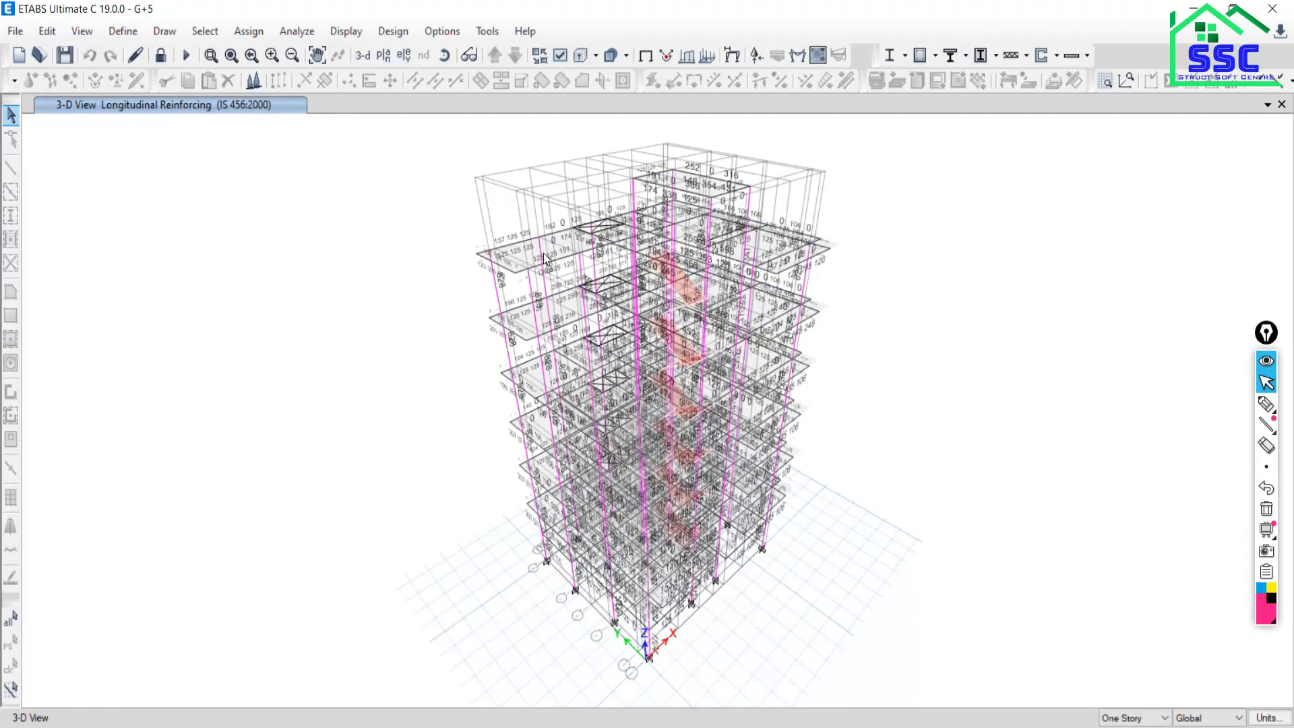
mouse_move(729, 333)
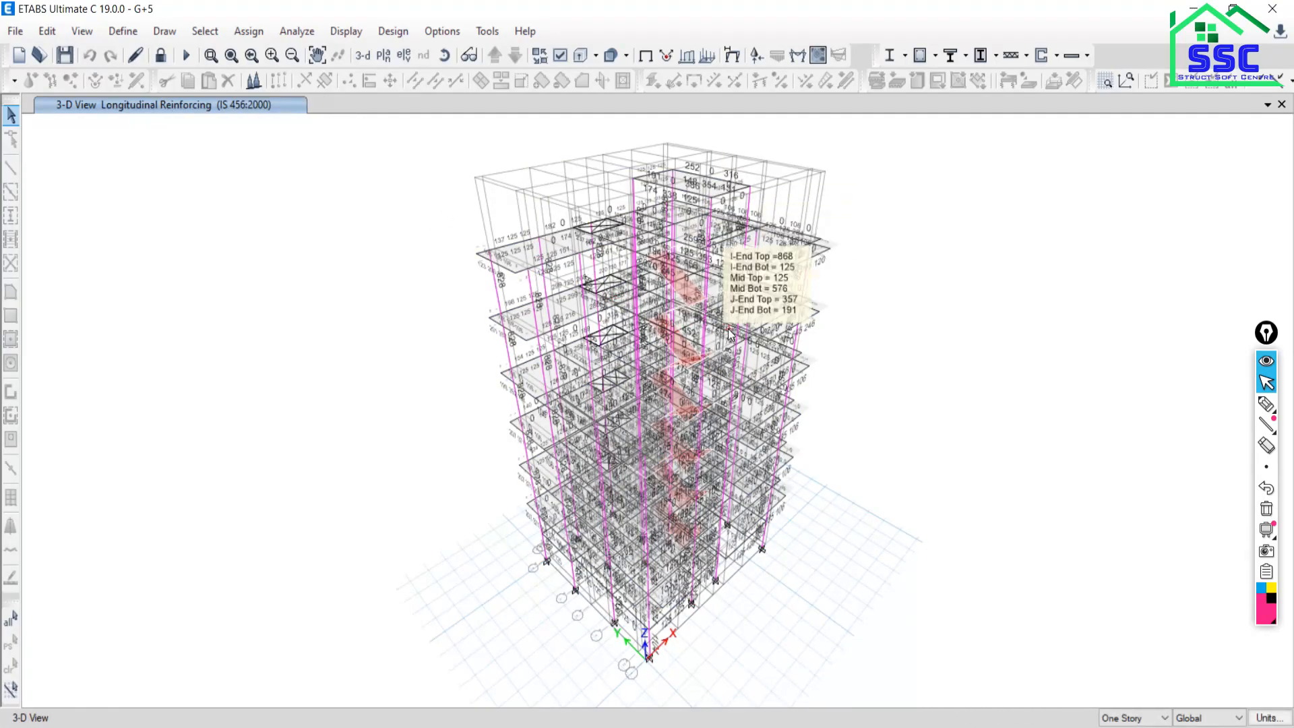
scroll(511, 241, "up", 5)
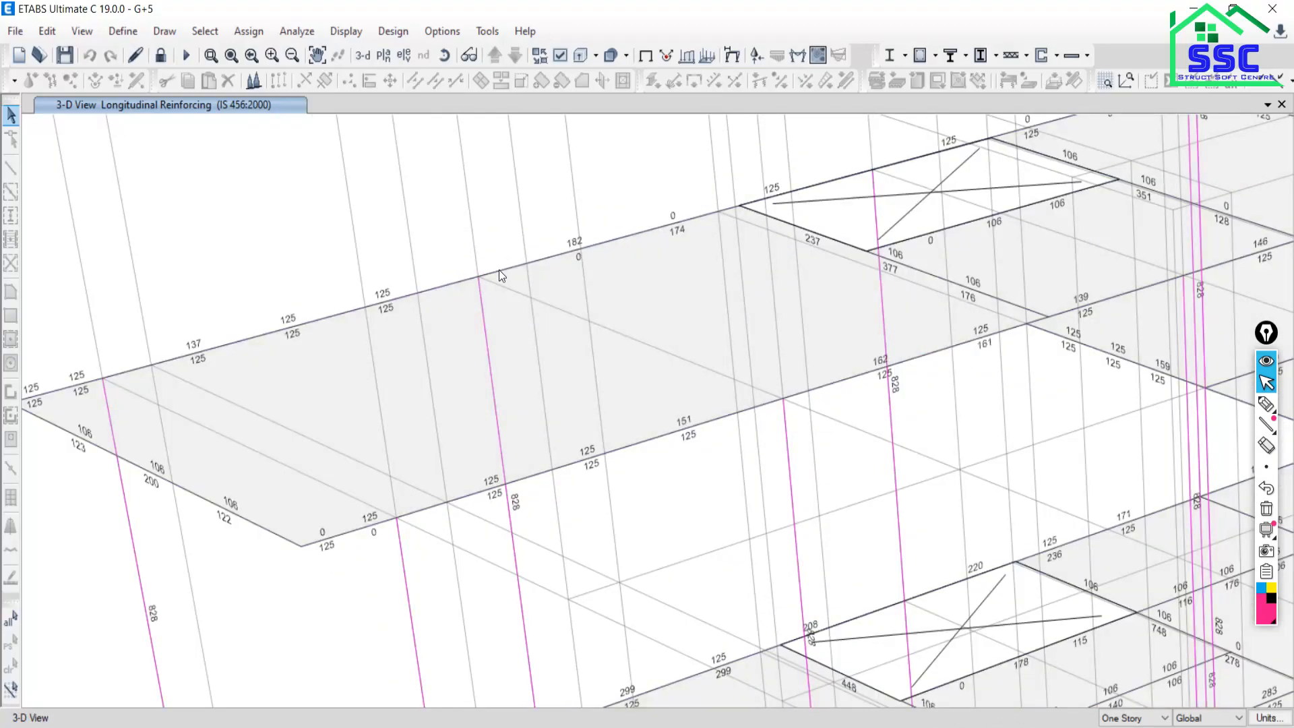
scroll(499, 269, "down", 6)
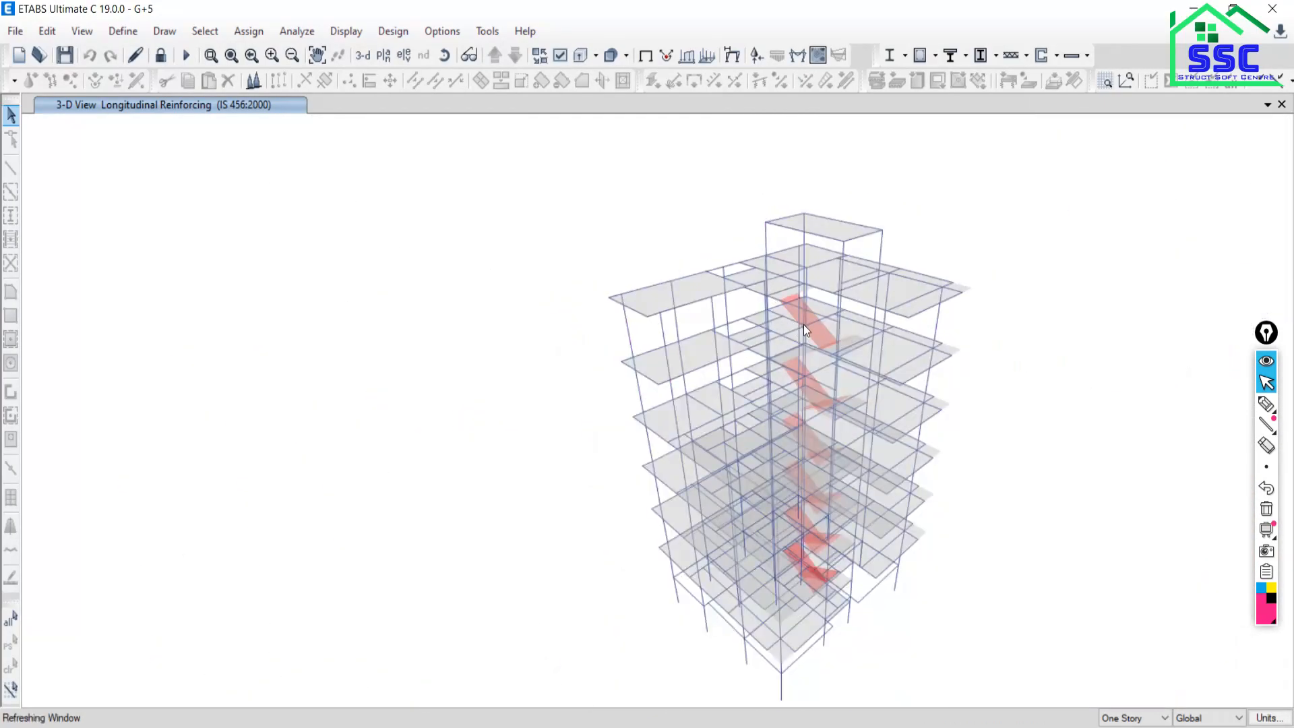
scroll(610, 280, "up", 5)
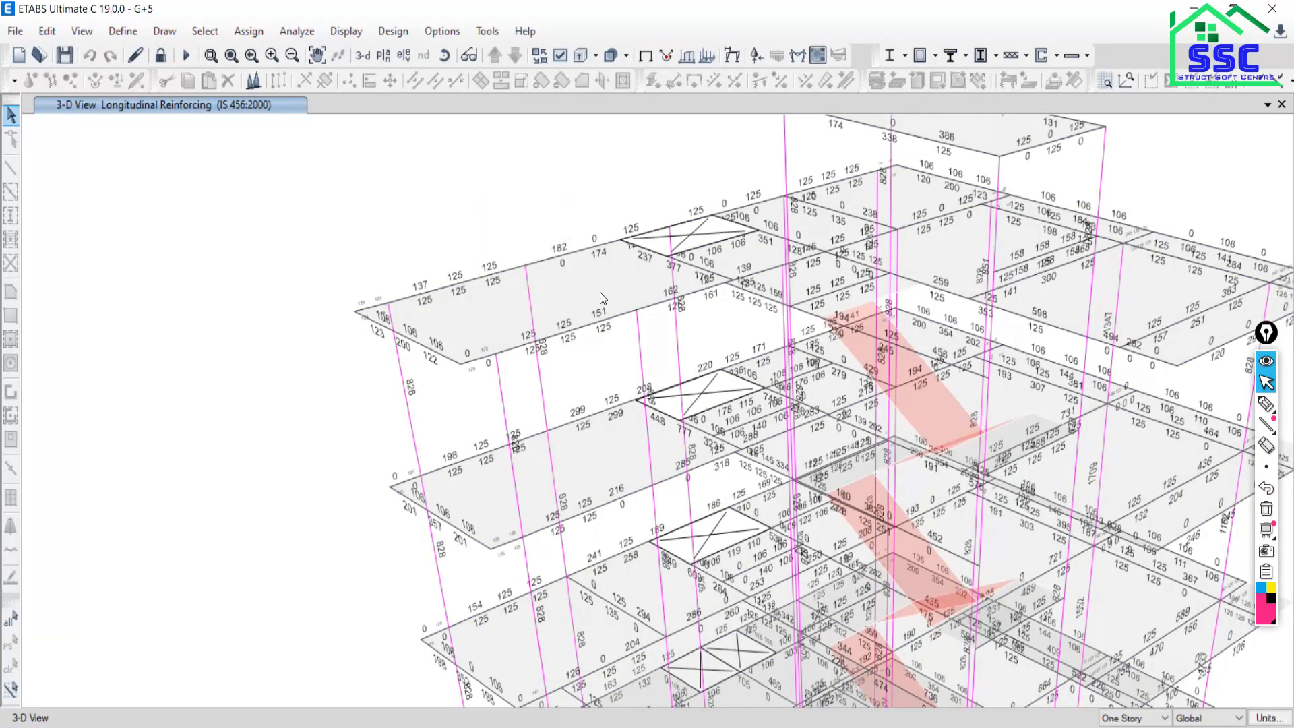
scroll(600, 293, "down", 5)
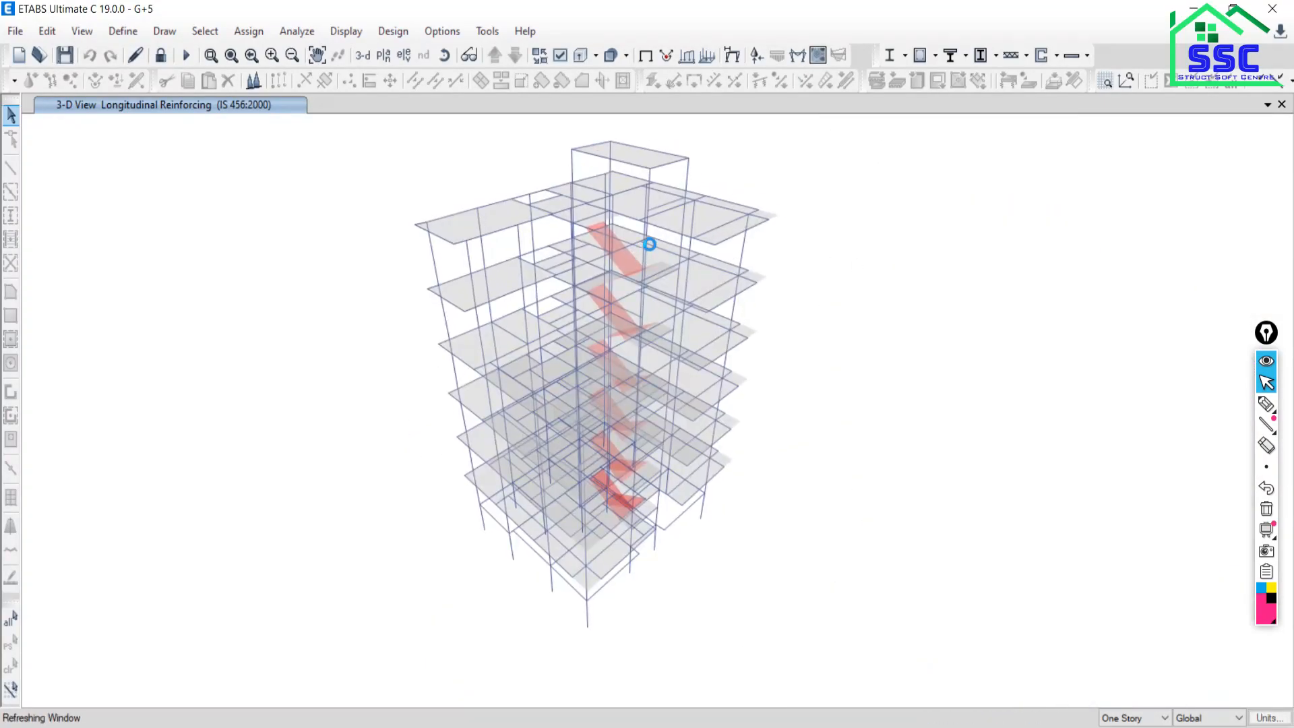
middle_click_drag(580, 212, 552, 229)
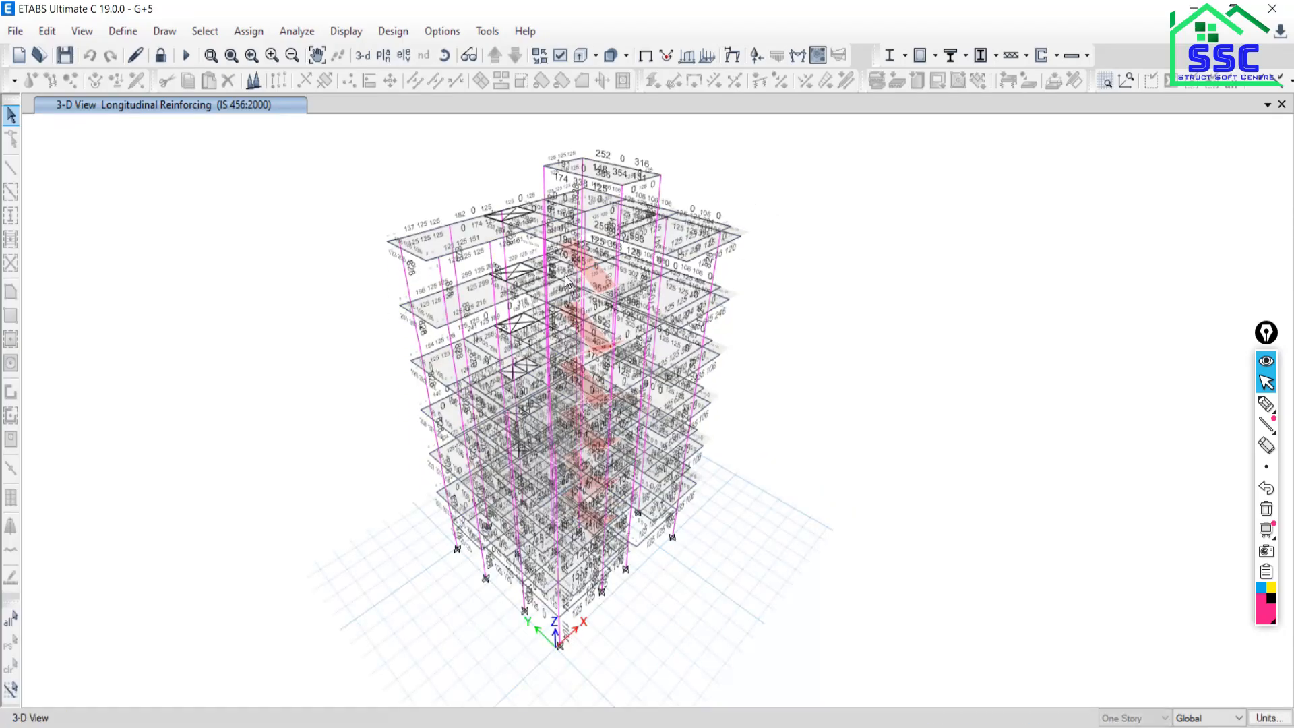
mouse_move(566, 278)
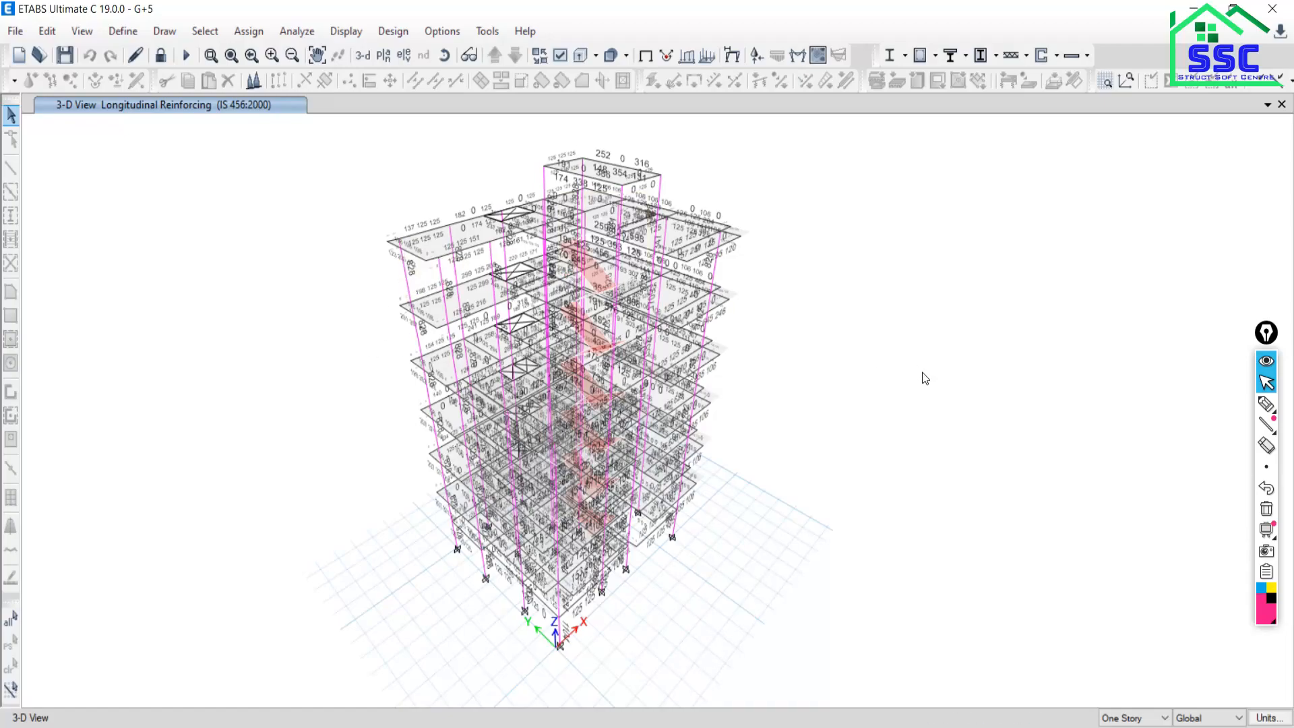
right_click(404, 276)
left_click(685, 518)
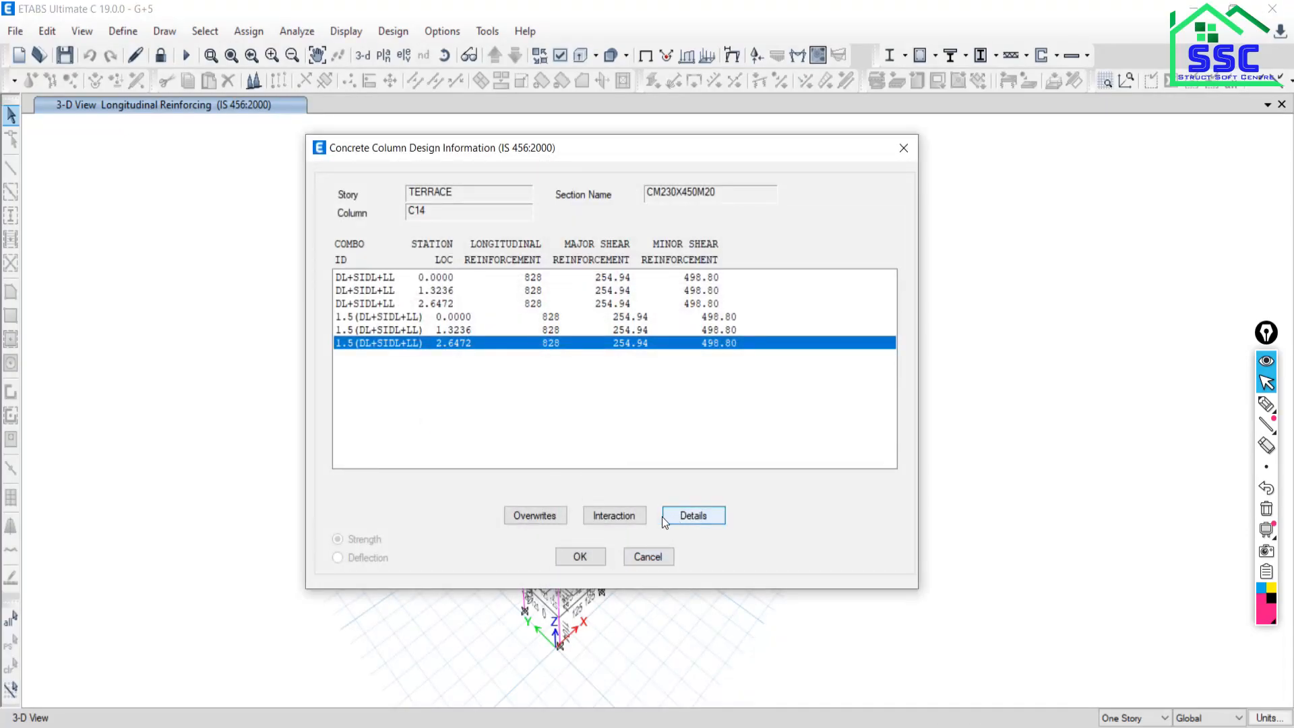
left_click(704, 515)
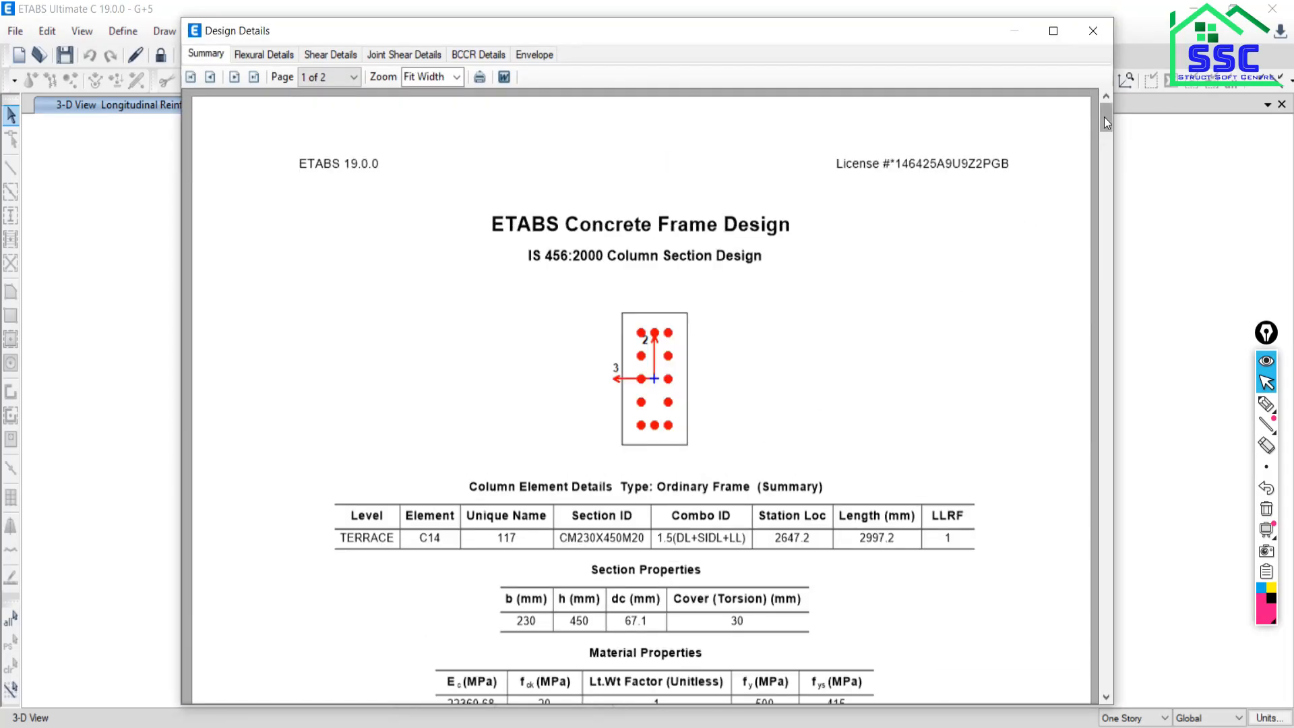
left_click_drag(1105, 116, 1104, 151)
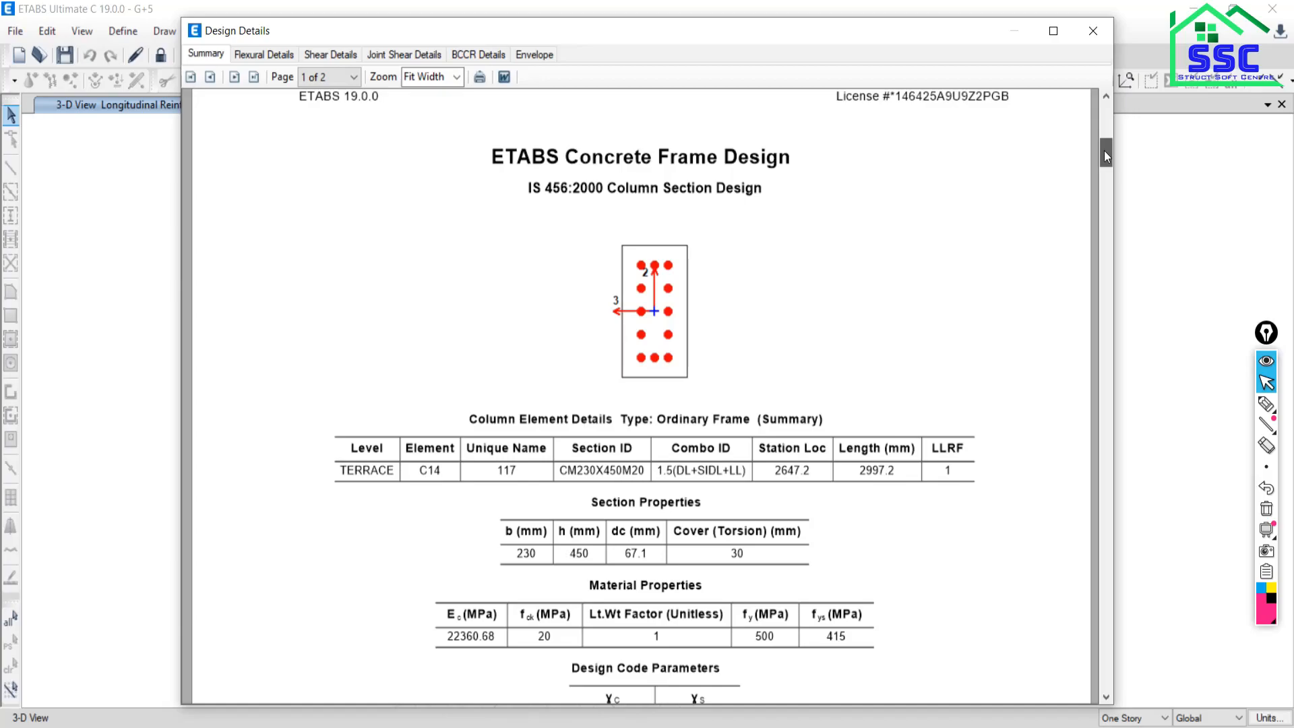
left_click_drag(1104, 151, 1111, 459)
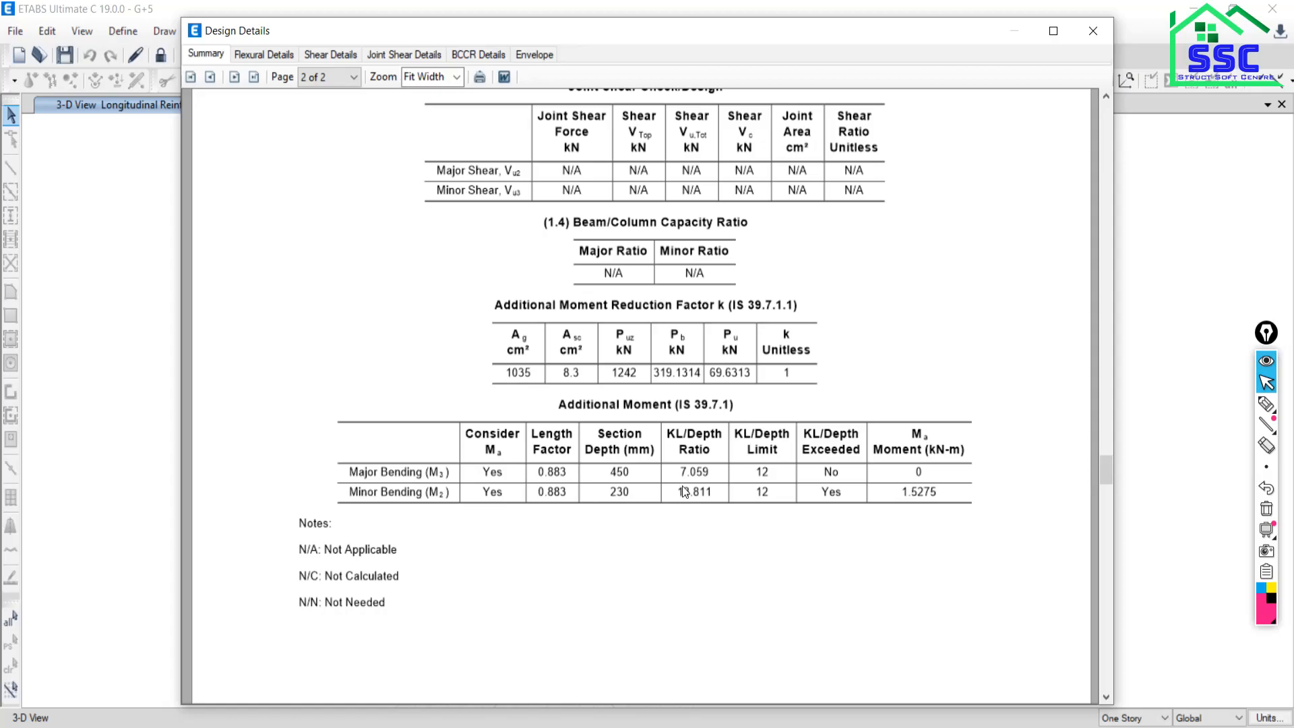
left_click(1093, 30)
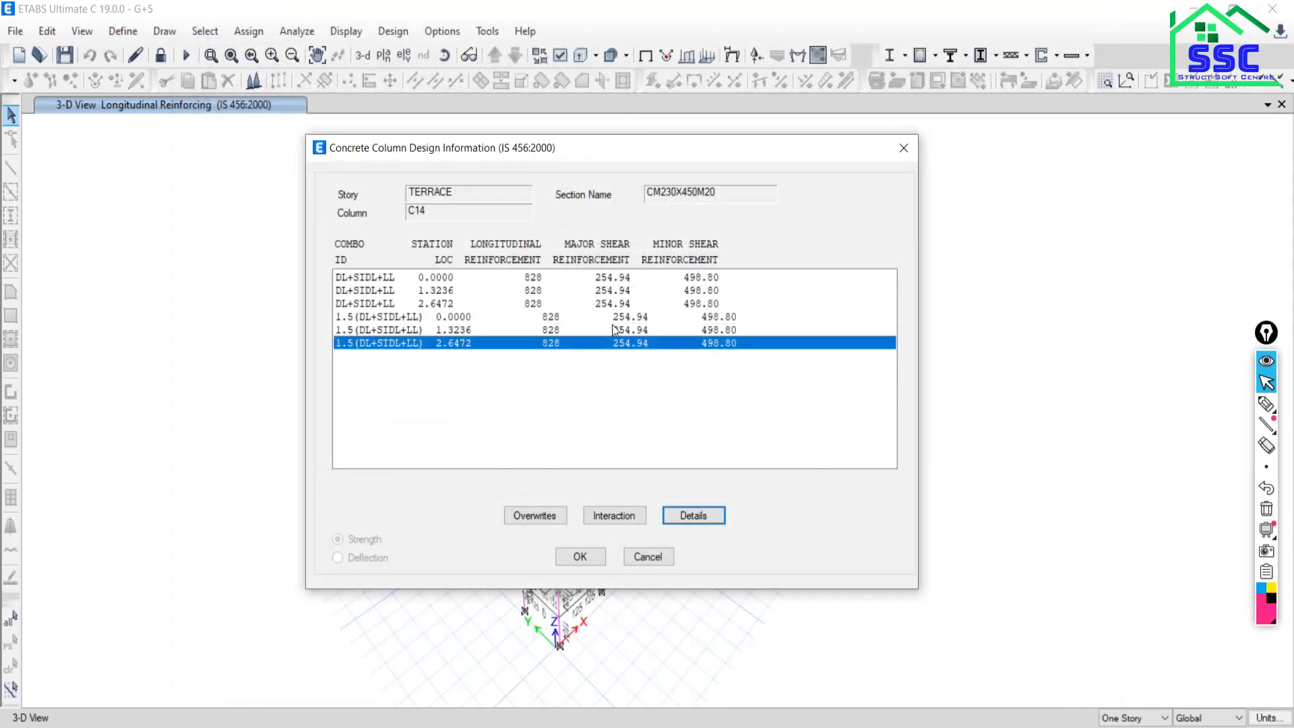
left_click(647, 554)
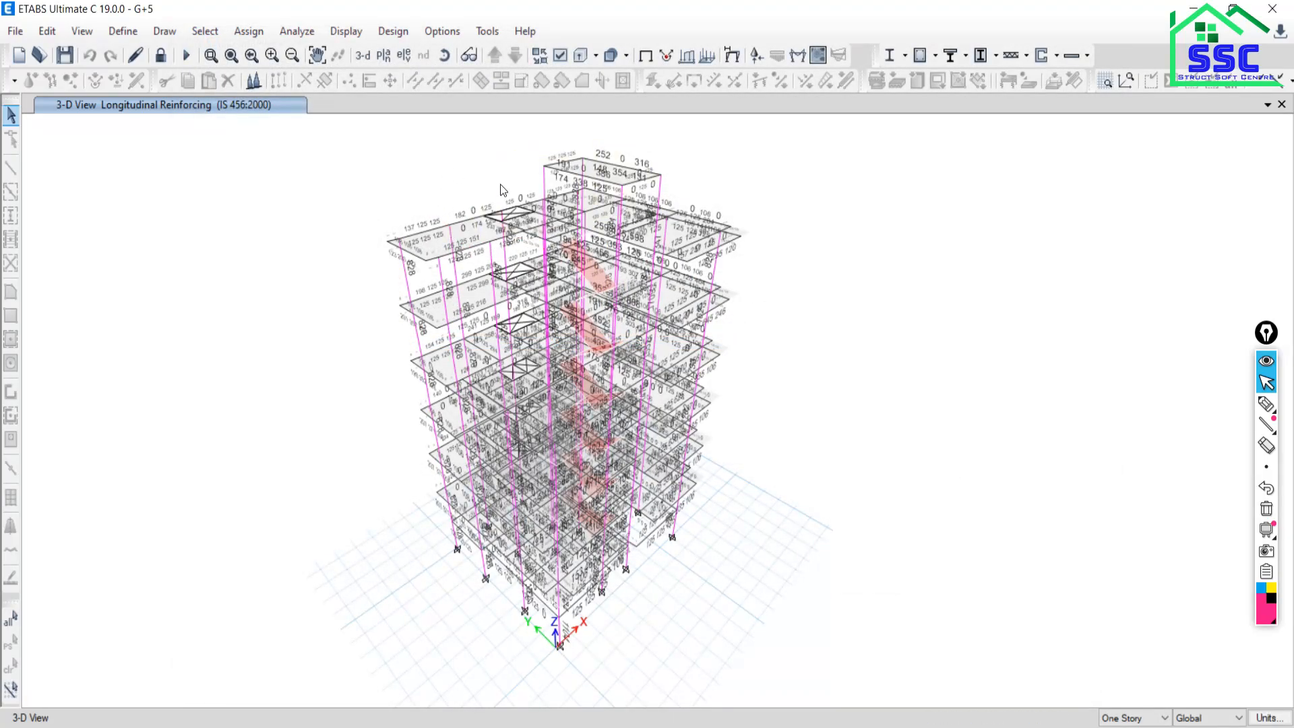
Zoom the G+5 reinforcing model and slide the building up in the view.
mouse_move(587, 273)
scroll(445, 240, "up", 4)
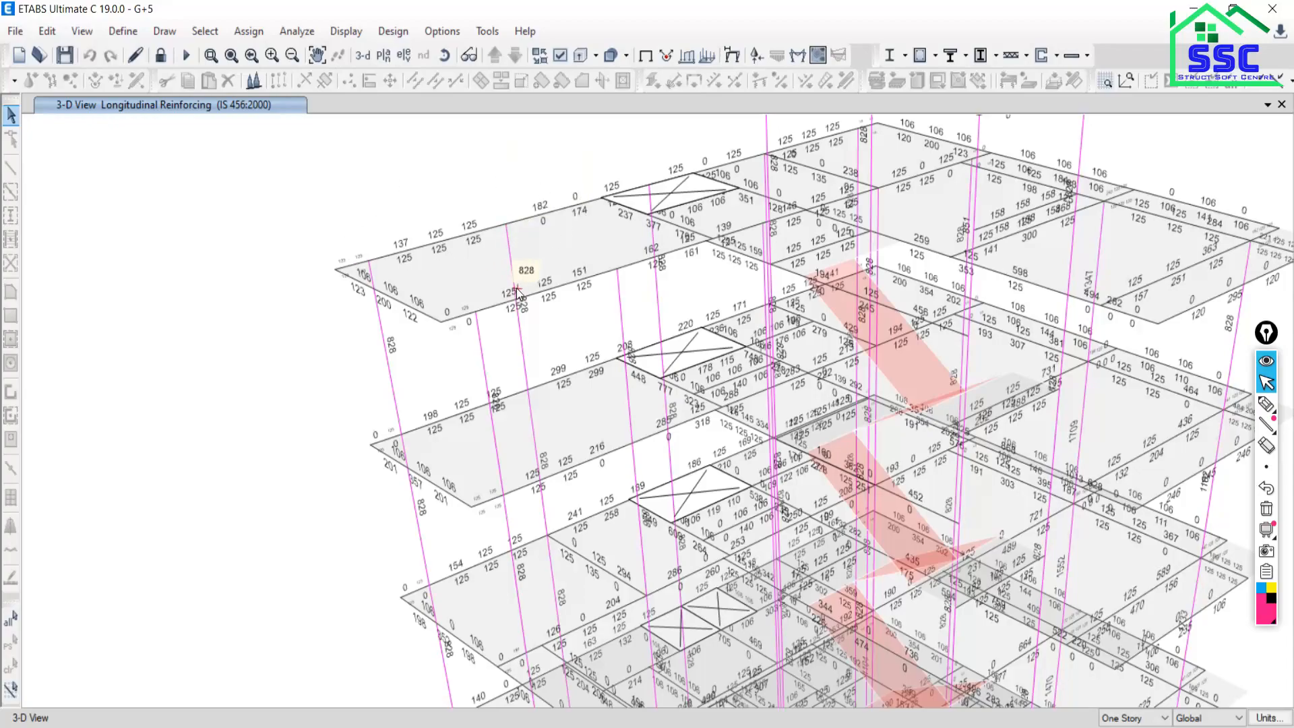
scroll(490, 284, "down", 5)
middle_click_drag(609, 449, 579, 402)
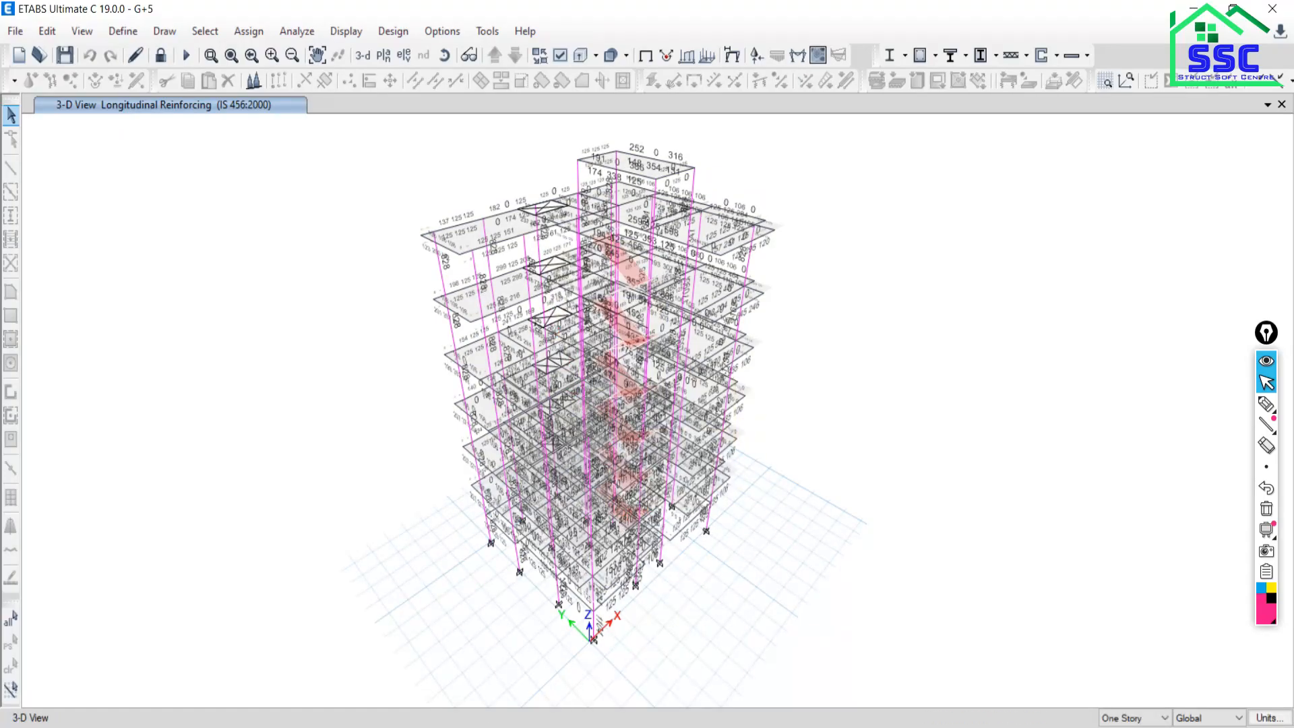
Select the Beam Layout & Centre Line Plan DWG, then bring up Scheduling & Detailing 11 in AutoCAD.
key("alt+Tab")
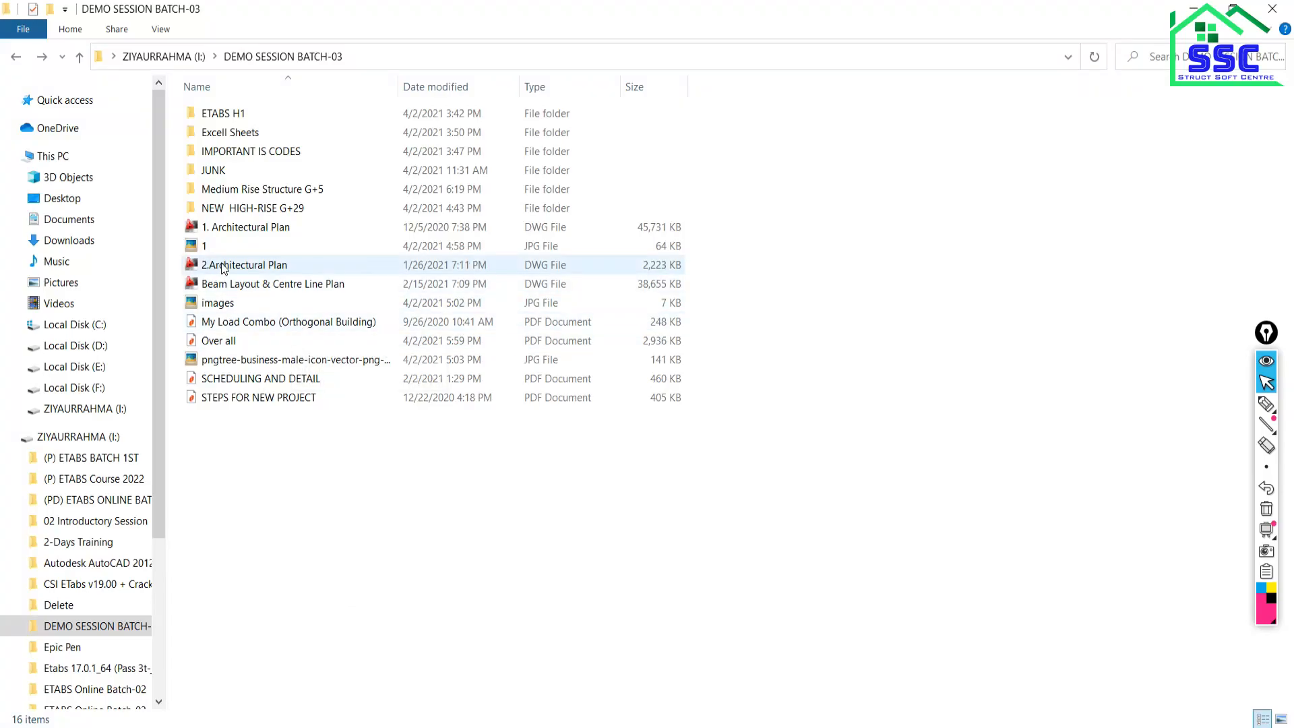
left_click(231, 289)
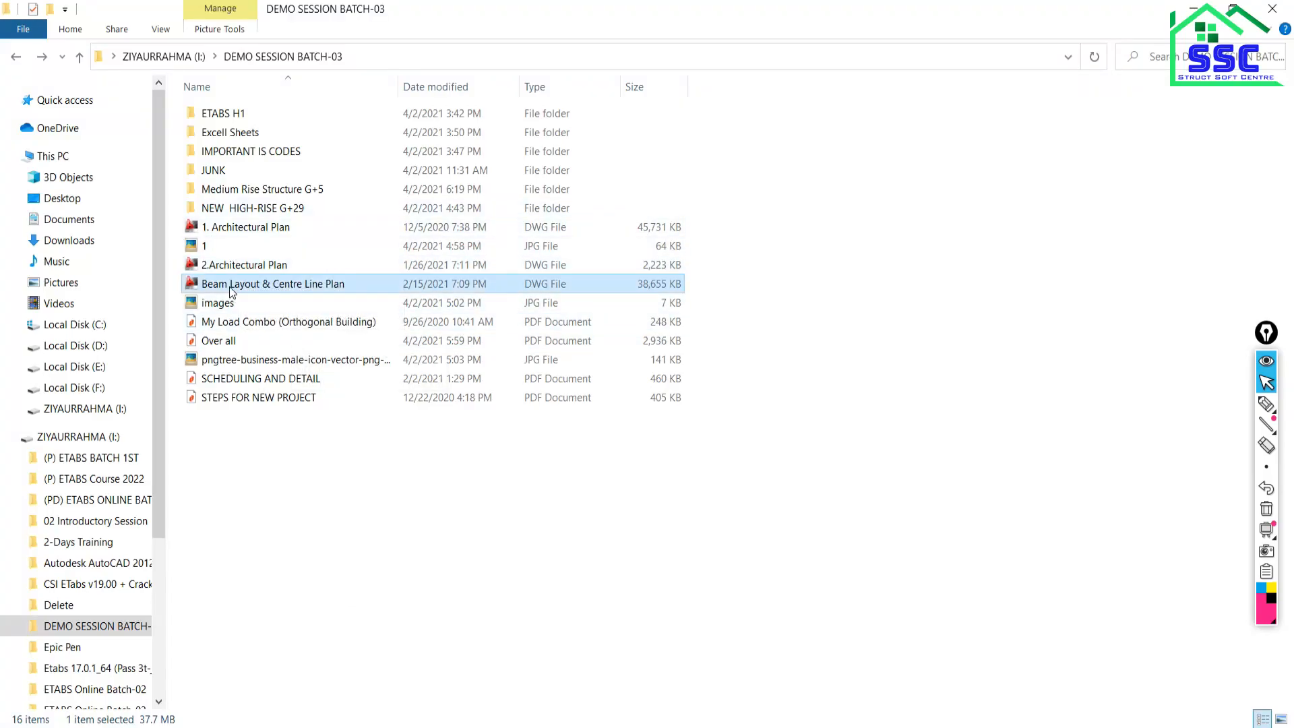
key("alt+Tab")
key("ctrl+Tab")
key("ctrl+Tab")
Zoom into the column schedule and window-select the 8-T16 bar text in column C1's cell.
scroll(517, 411, "up", 3)
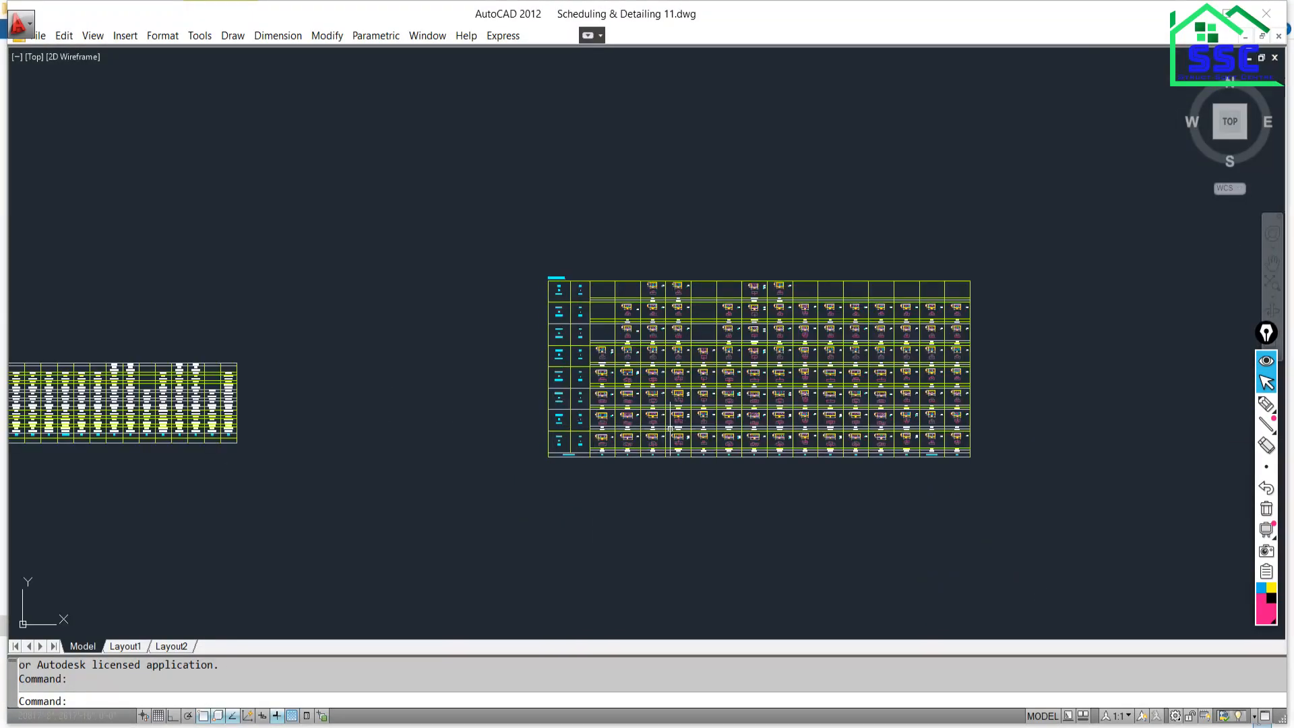
scroll(722, 415, "up", 4)
mouse_move(544, 354)
middle_mouse_down()
mouse_move(699, 421)
mouse_move(471, 427)
mouse_move(477, 330)
mouse_move(609, 138)
middle_mouse_up()
scroll(471, 427, "up", 5)
scroll(303, 364, "up", 4)
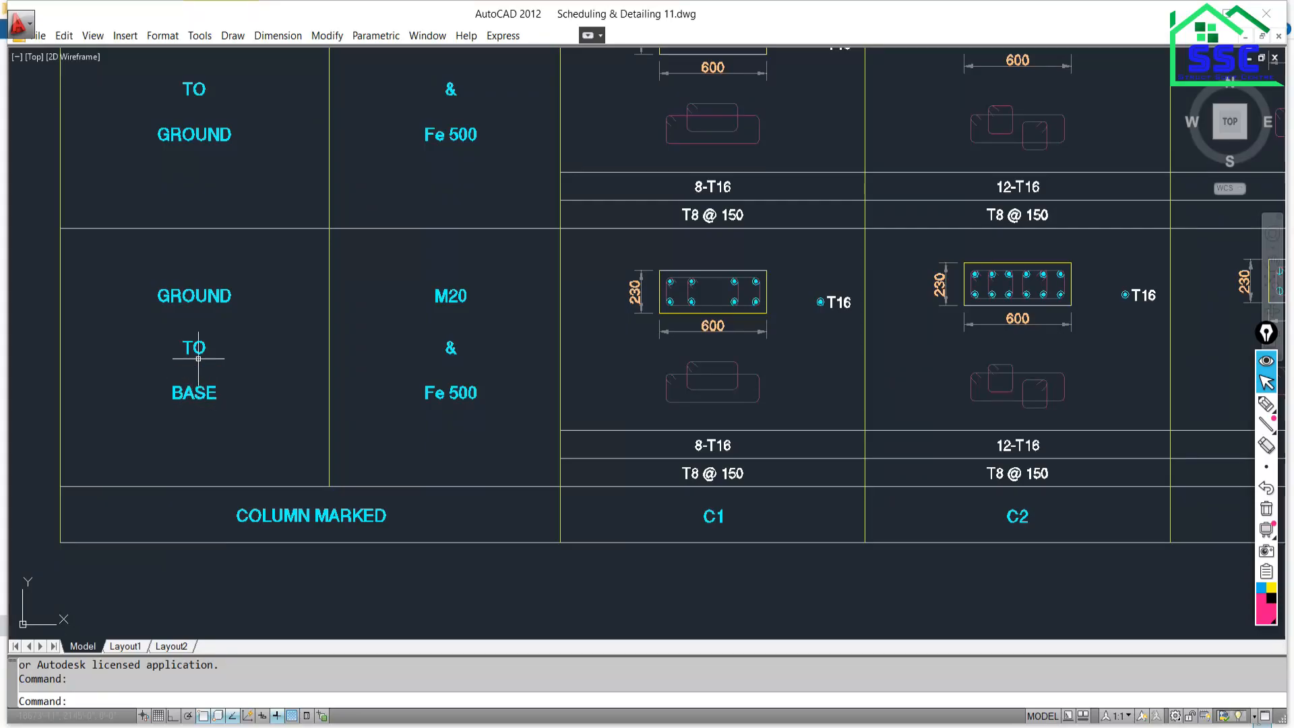
scroll(674, 438, "down", 1)
scroll(640, 484, "up", 4)
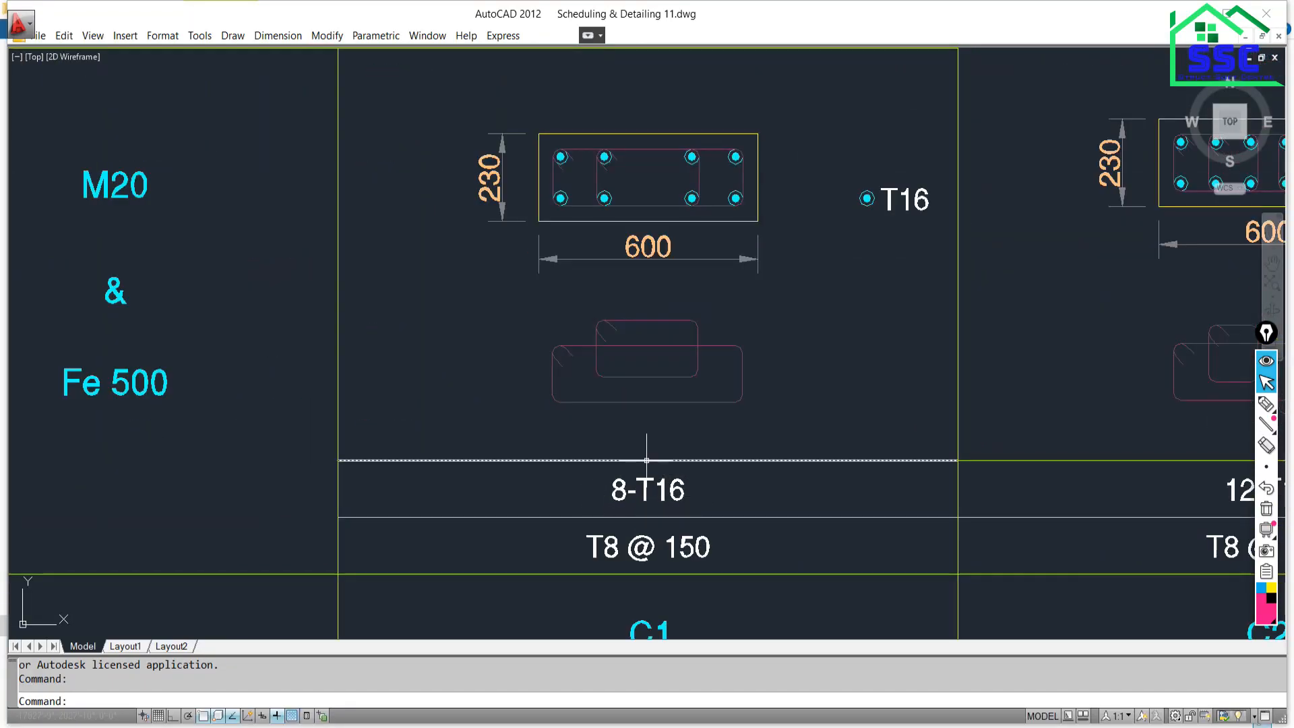
scroll(647, 465, "down", 3)
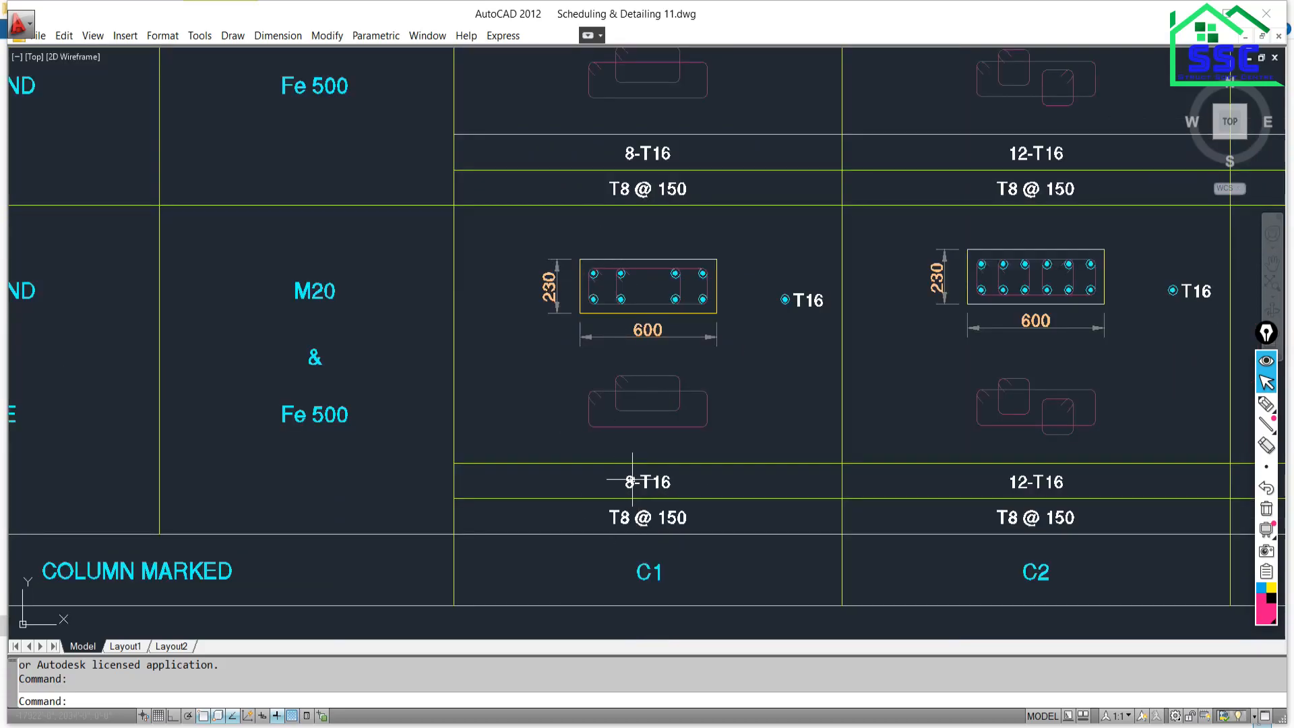
left_click(578, 442)
left_click(768, 546)
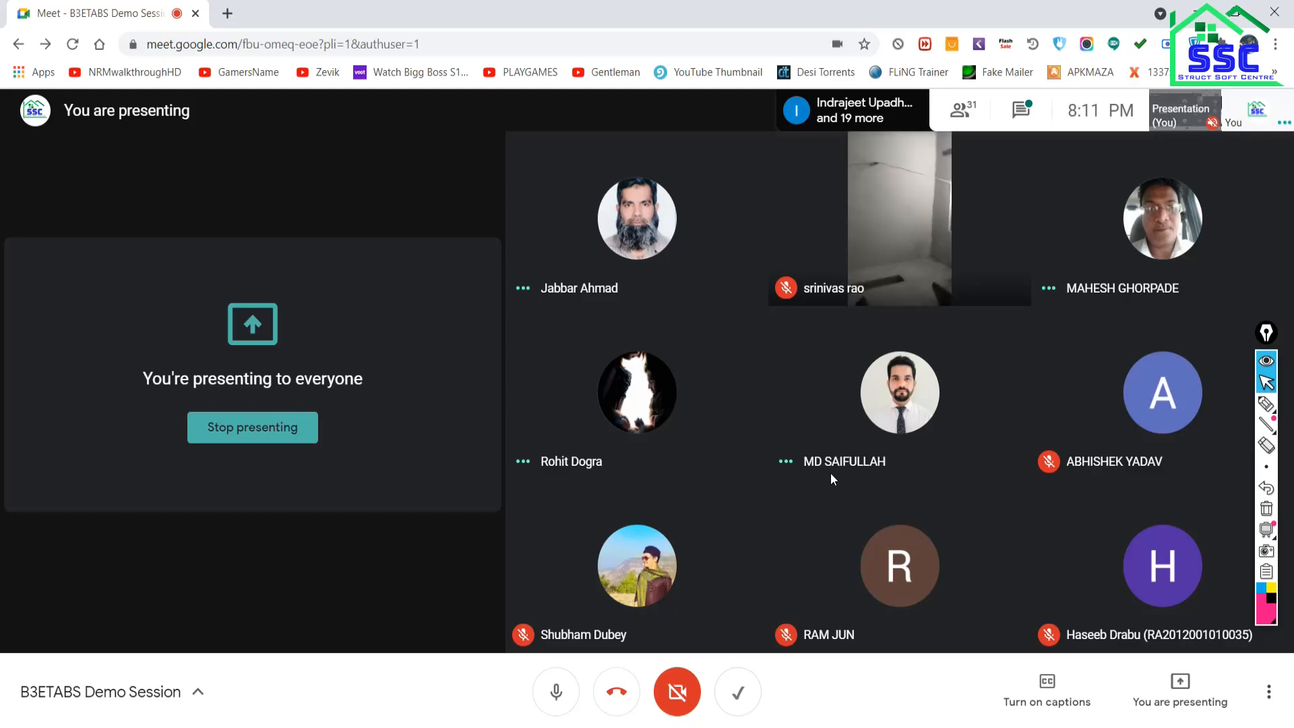
key("alt+Tab")
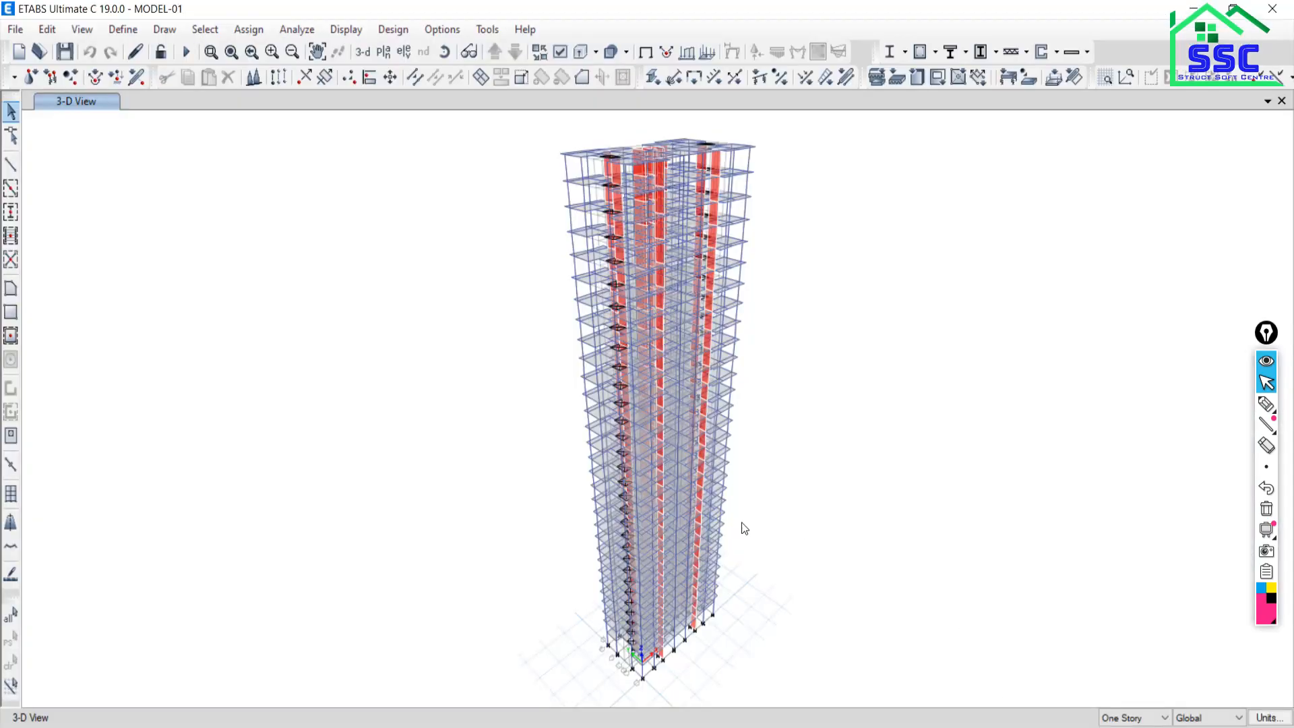
key("alt+Tab")
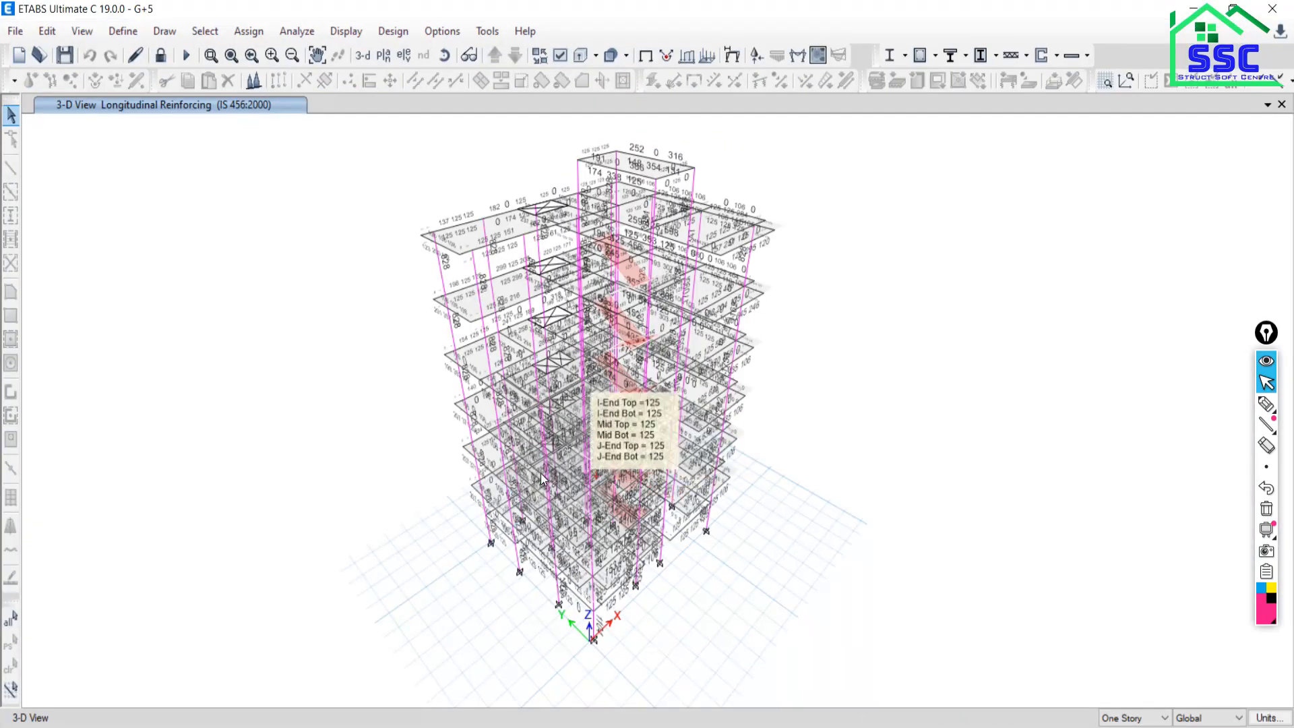
mouse_move(888, 727)
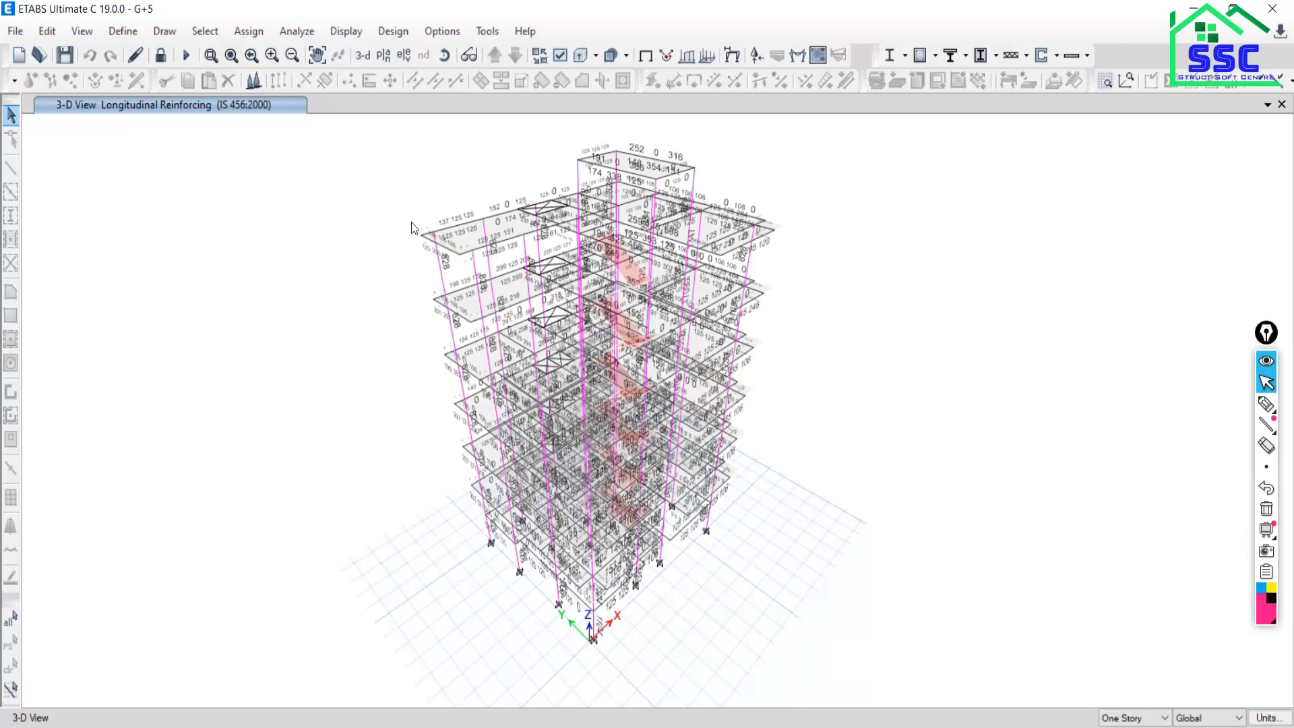
scroll(450, 299, "up", 5)
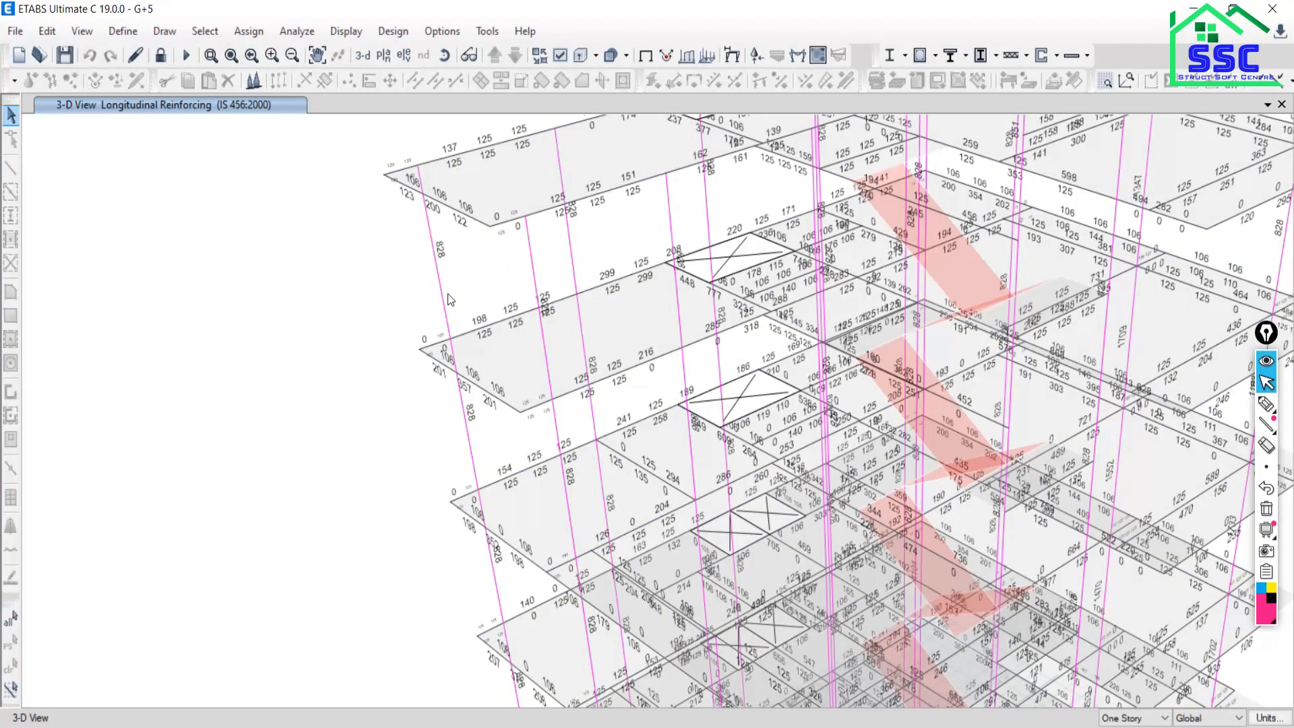
scroll(459, 318, "down", 5)
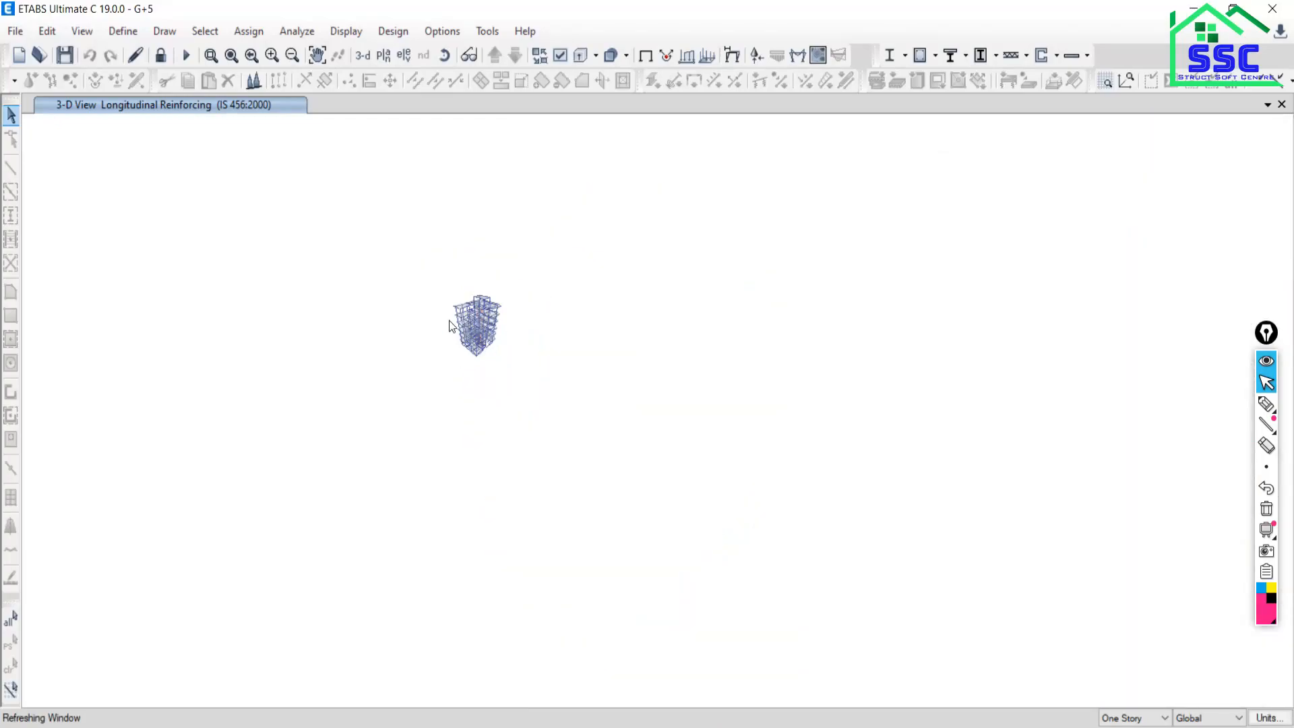
scroll(449, 321, "up", 2)
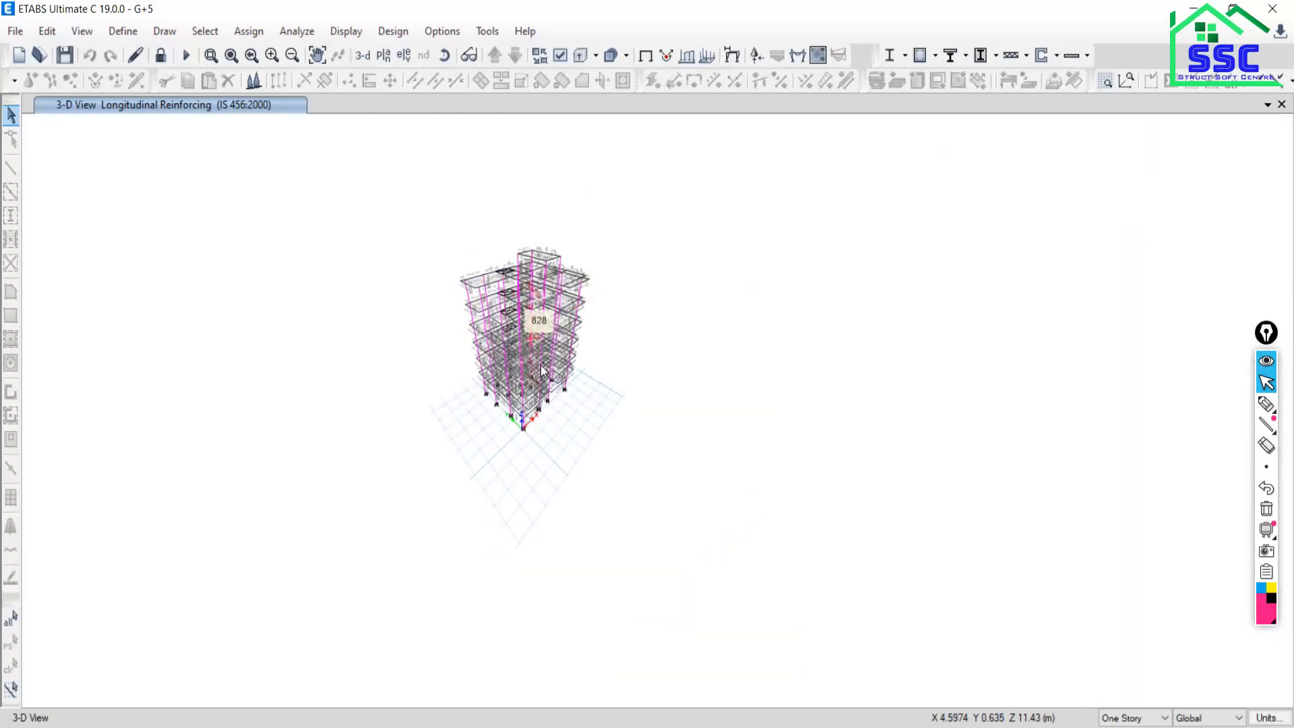
mouse_move(549, 371)
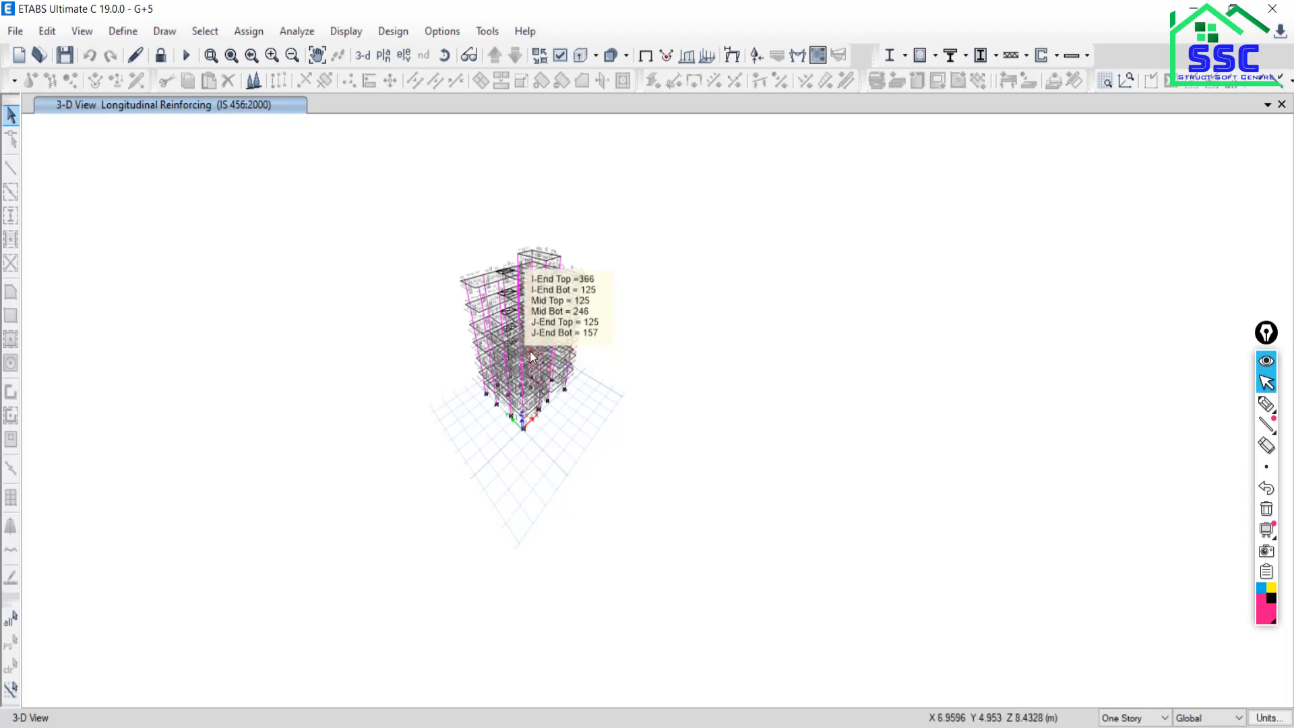
mouse_move(500, 305)
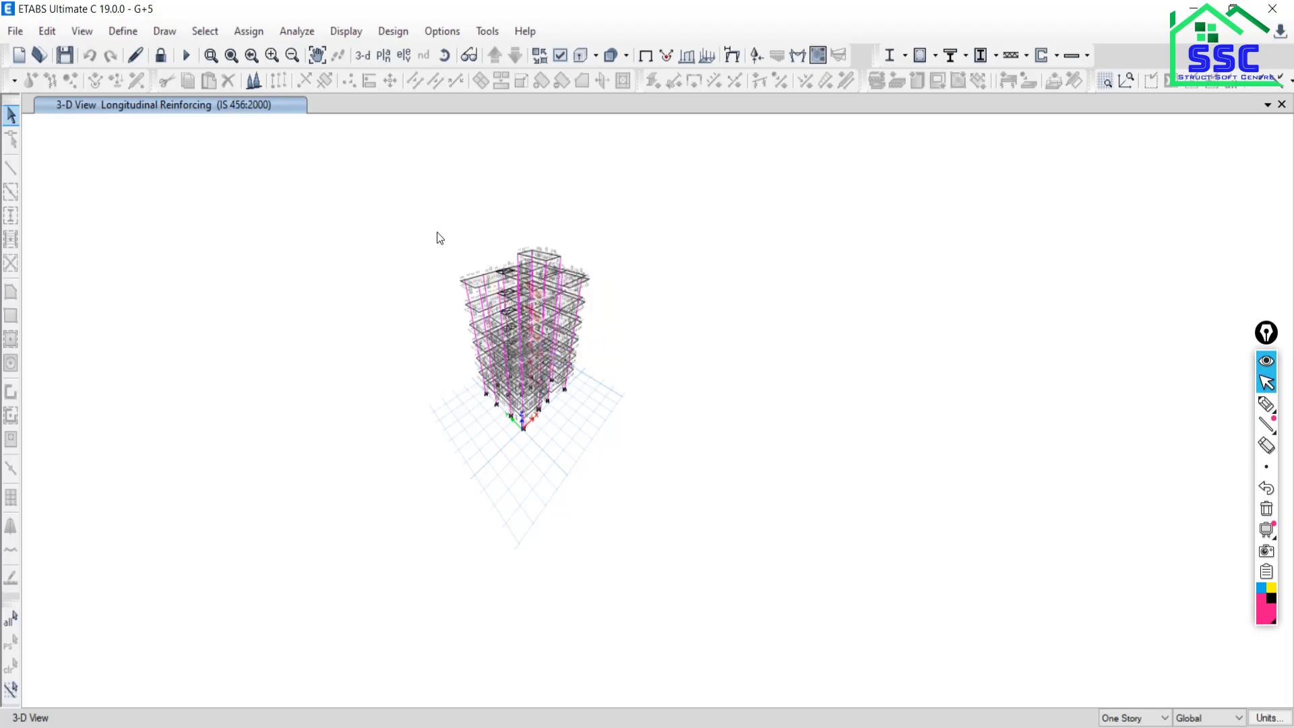
scroll(448, 227, "up", 4)
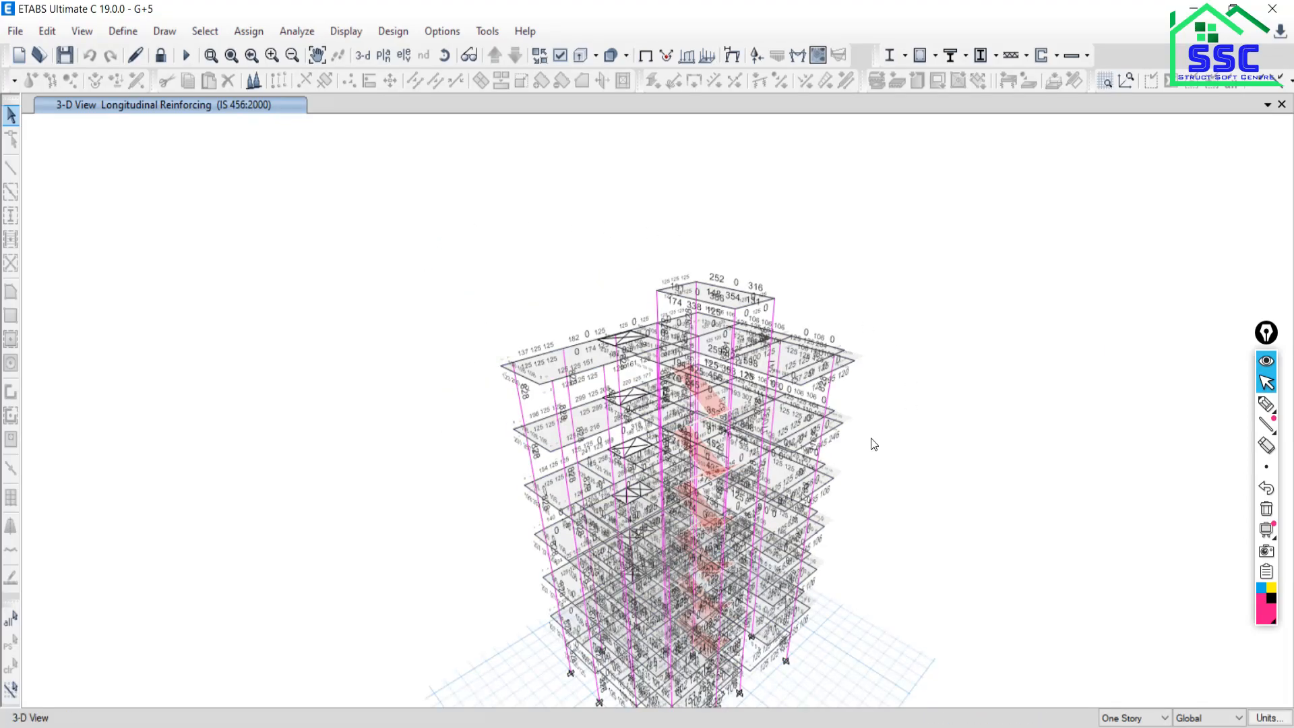
middle_click_drag(762, 451, 696, 362)
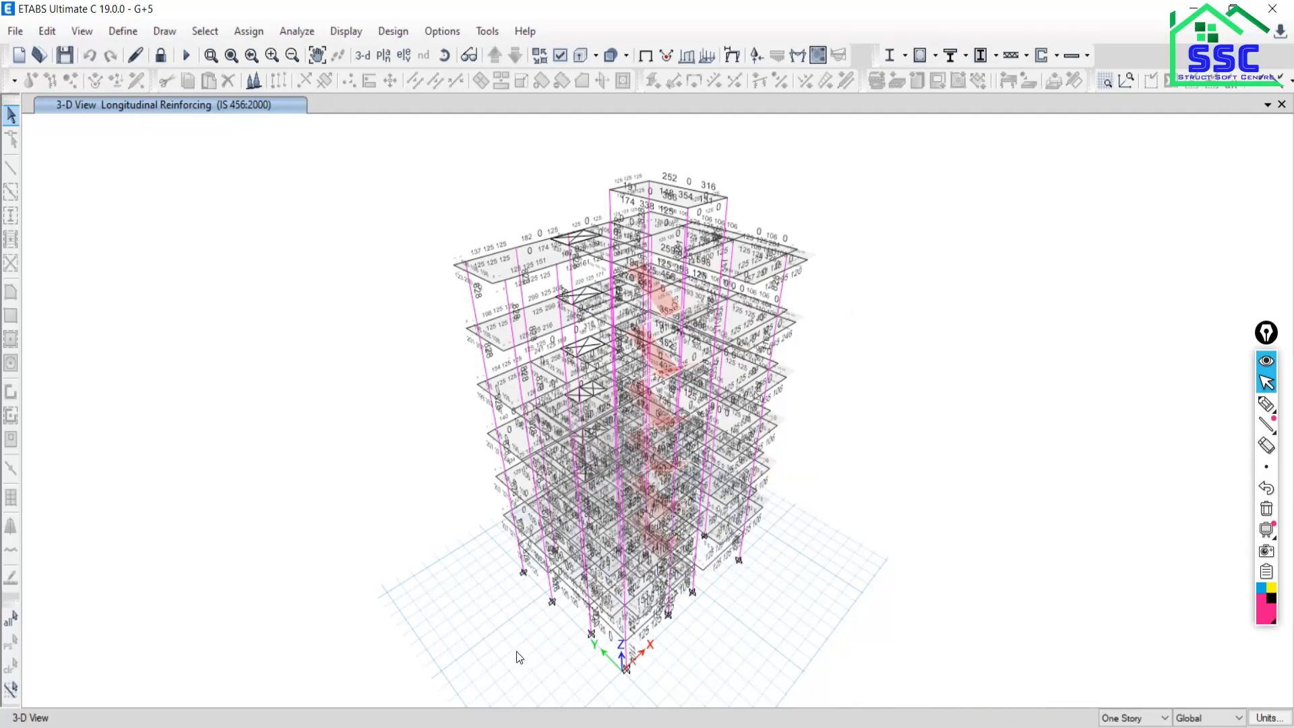
Bring up Over all.pdf in Nitro Pro and scroll pages 4 to 7 through to the ETABS certificates.
mouse_move(564, 408)
left_click(568, 725)
scroll(605, 564, "down", 15)
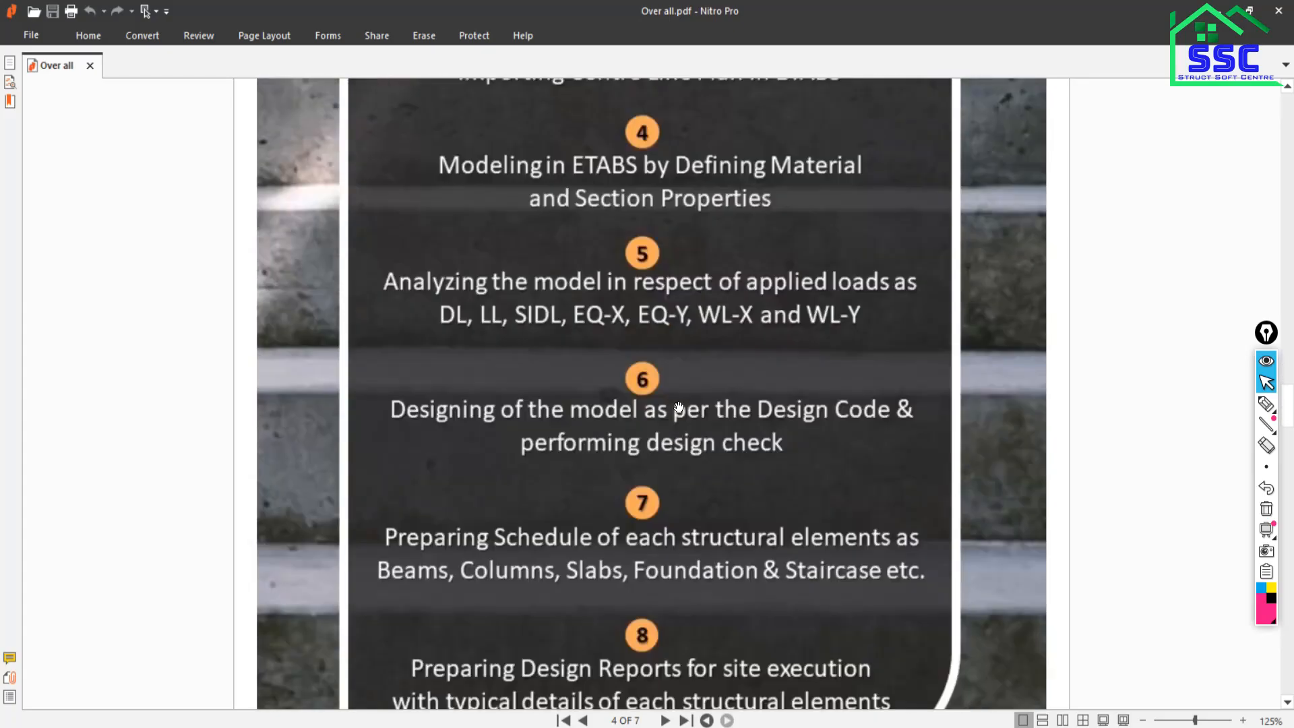
scroll(773, 379, "down", 20)
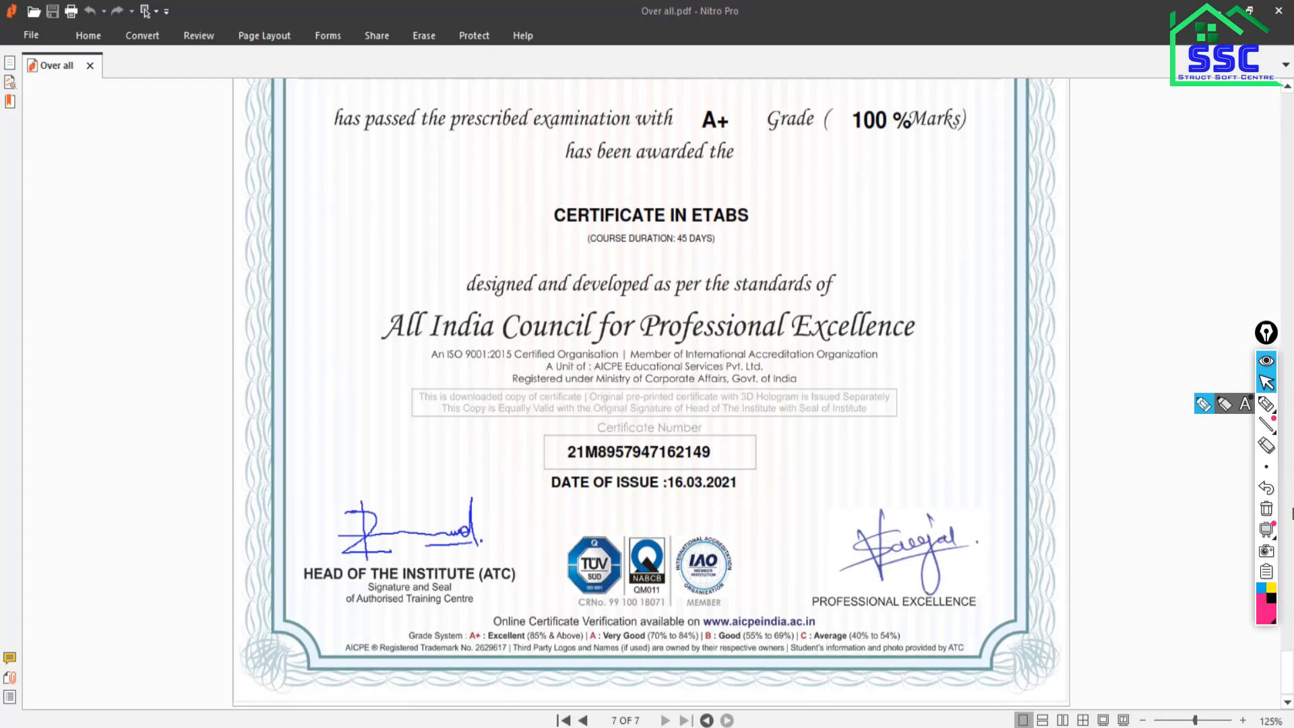
left_click_drag(1263, 333, 1198, 333)
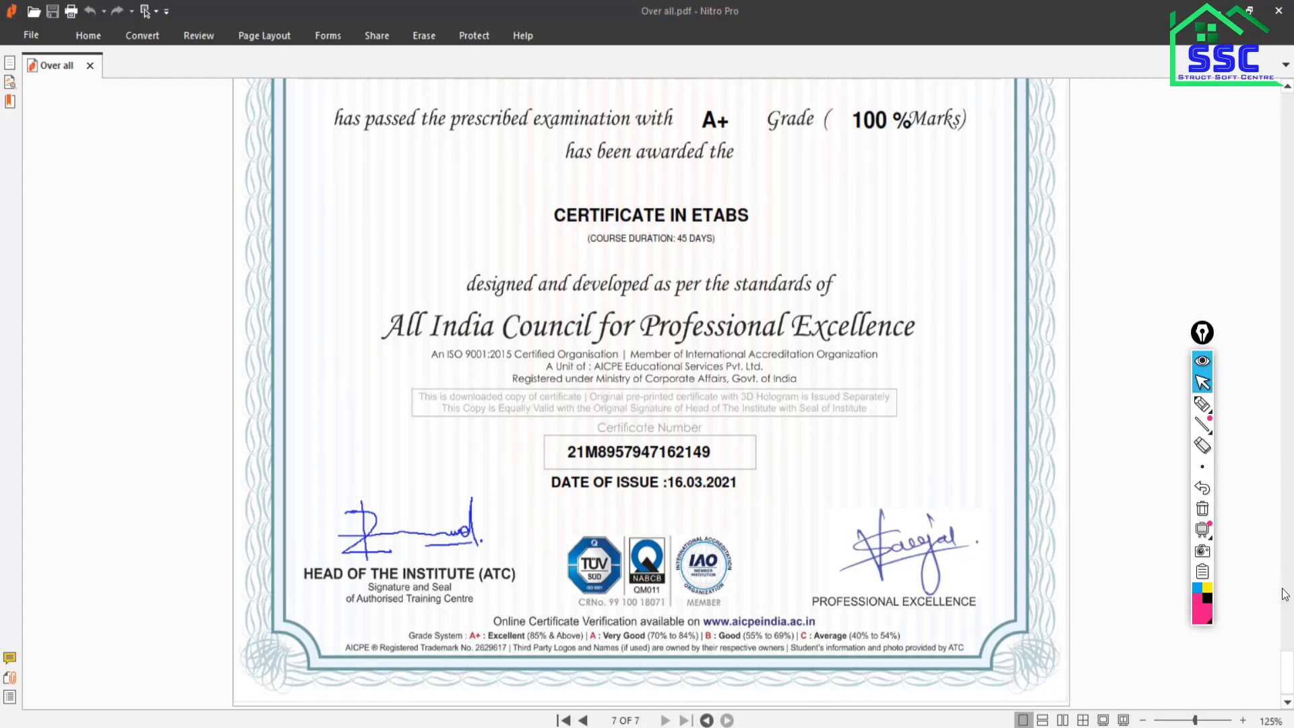
left_click_drag(1287, 651, 1292, 222)
scroll(568, 539, "down", 20)
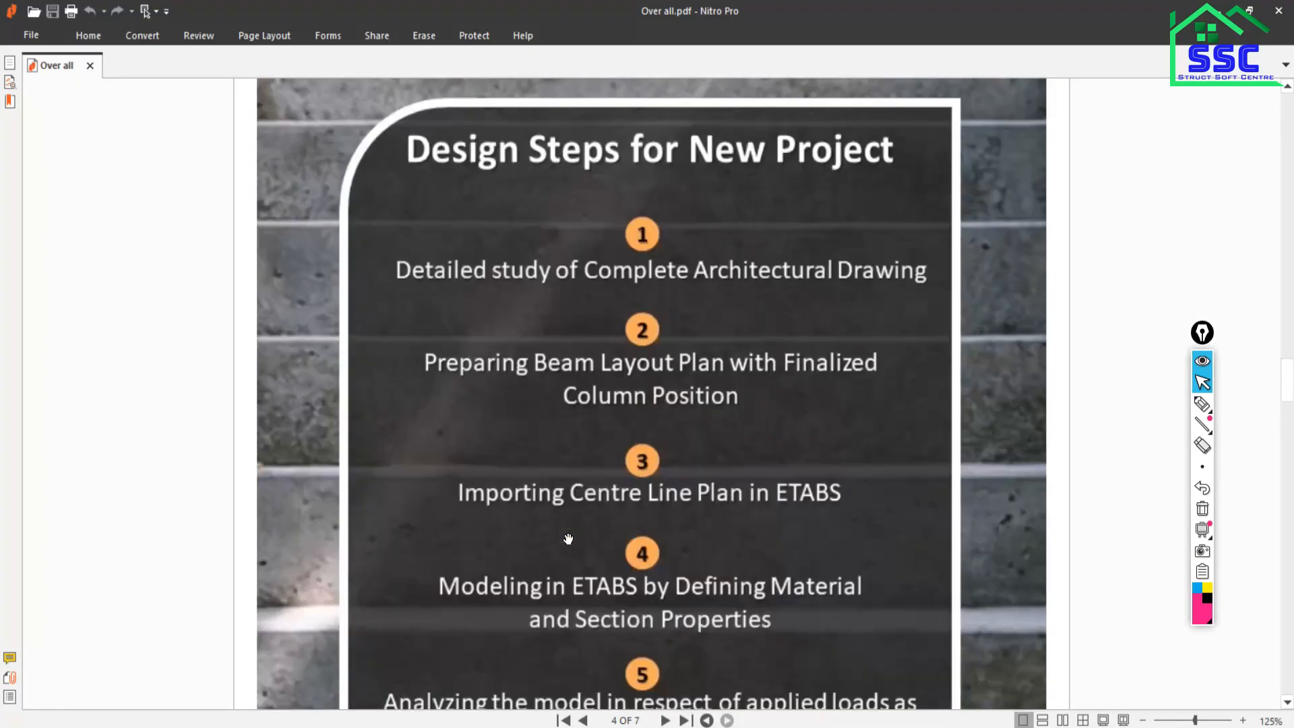
scroll(568, 539, "down", 20)
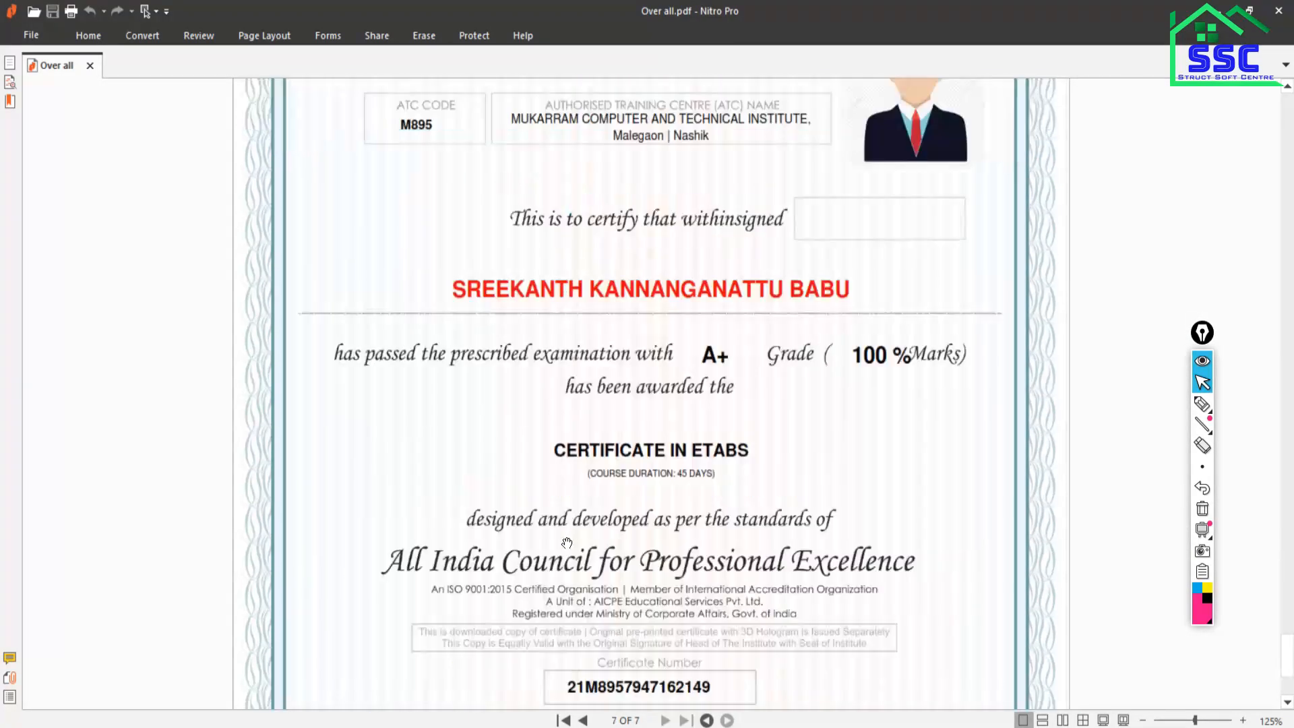
key("alt+Tab")
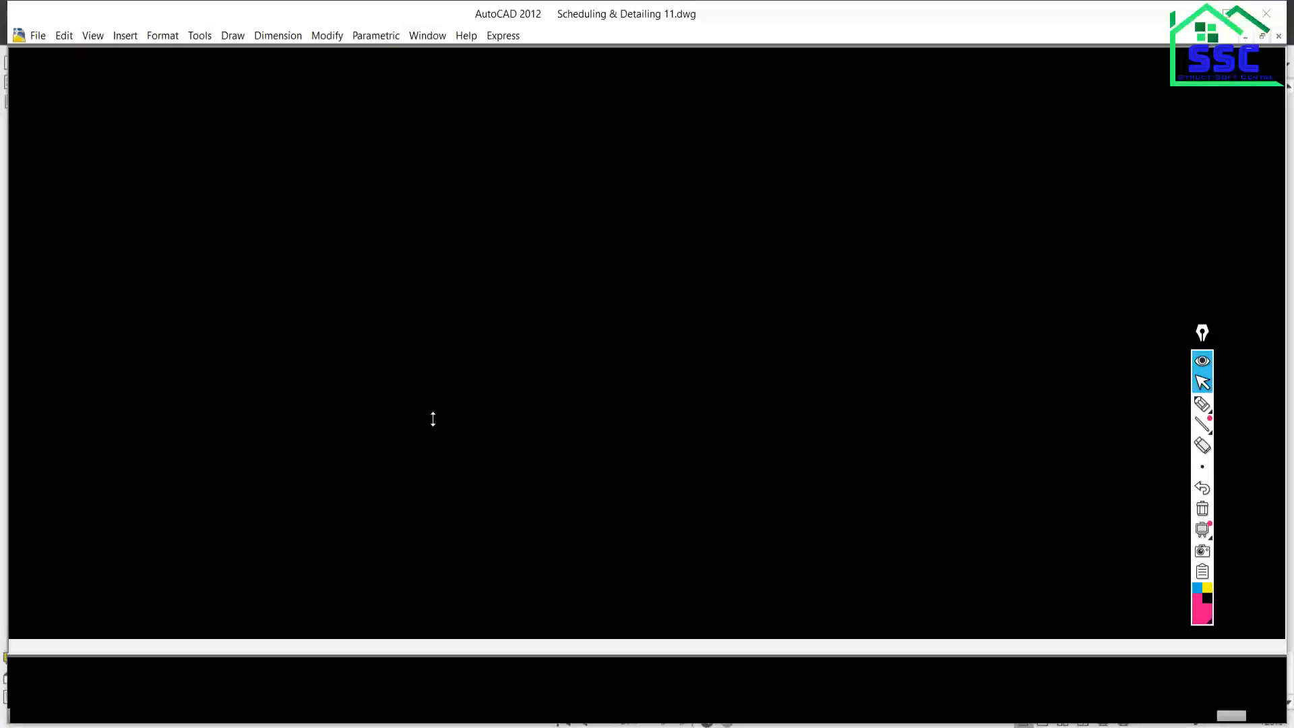
Open the CAD Drawing folder, go up to Medium Rise Structure G+5, and bring Scheduling & Detailing 11.dwg forward.
key("alt+Tab")
key("super+d")
left_click(372, 667)
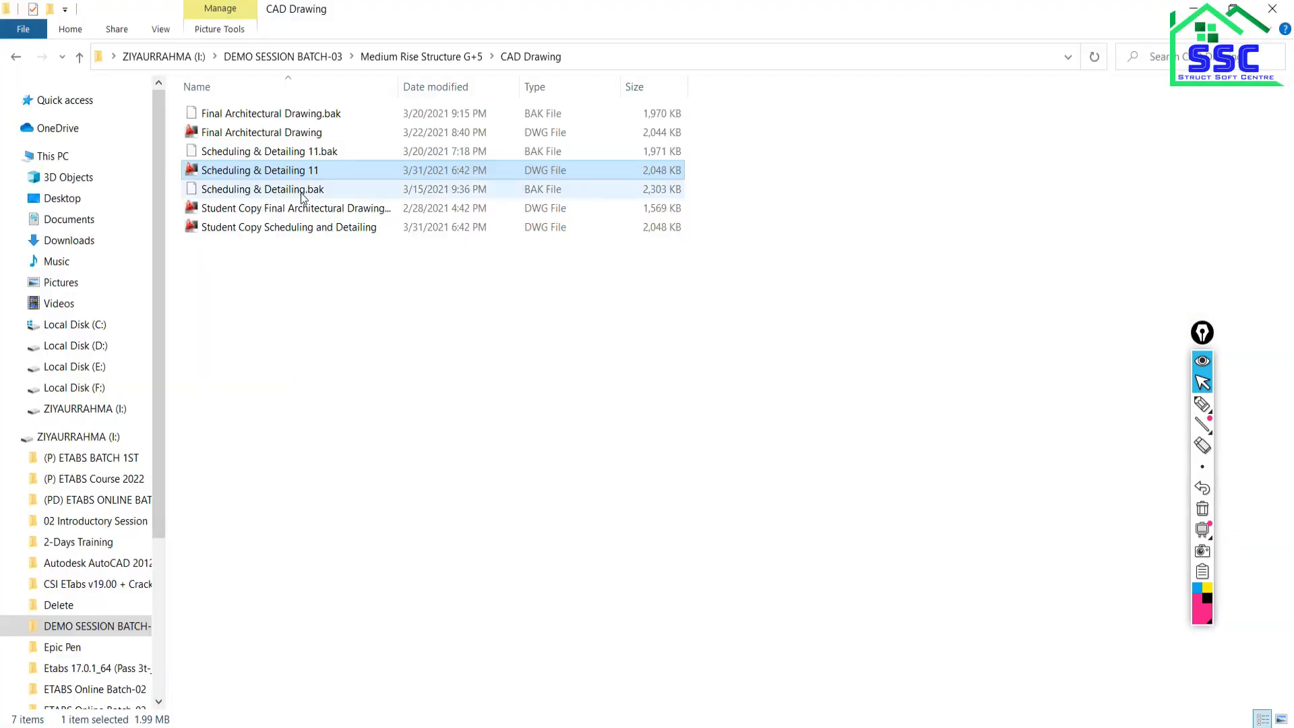
left_click(16, 57)
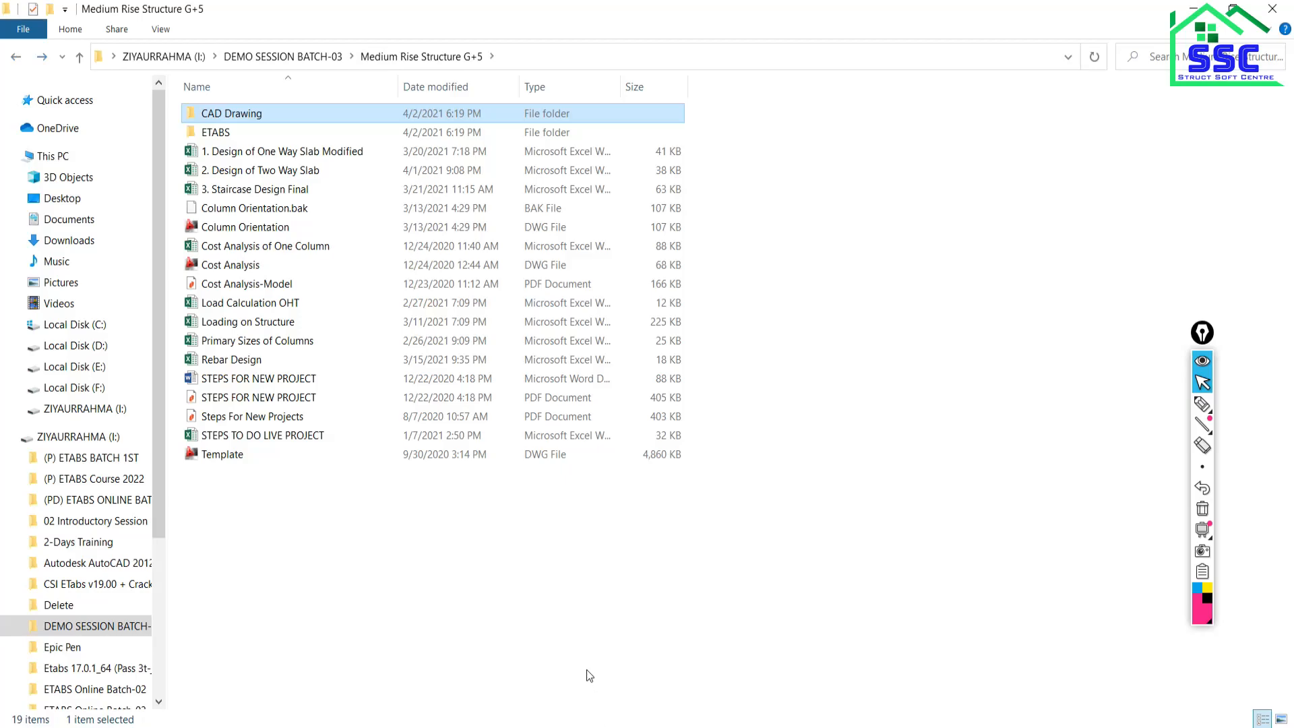
left_click(632, 726)
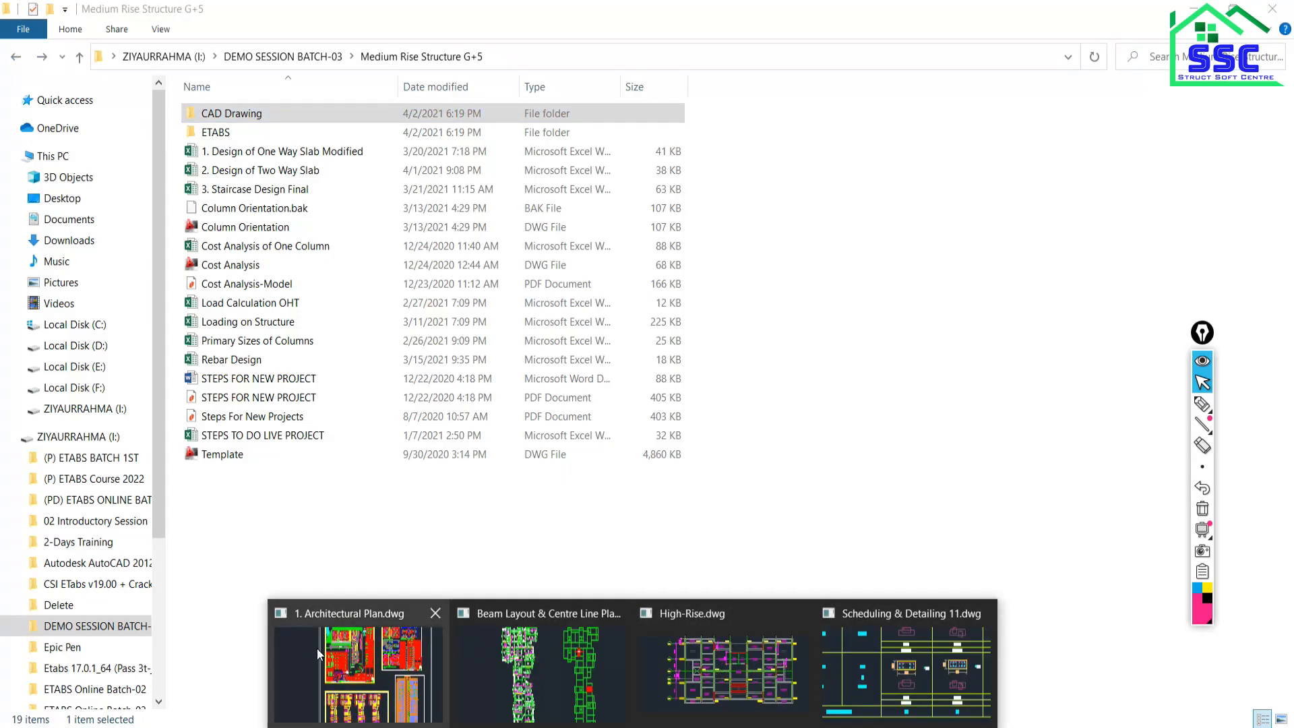
left_click(933, 666)
Pan and zoom the schedule to the C1 and C2 rows, deselect the labels, and zoom back out.
scroll(670, 321, "down", 6)
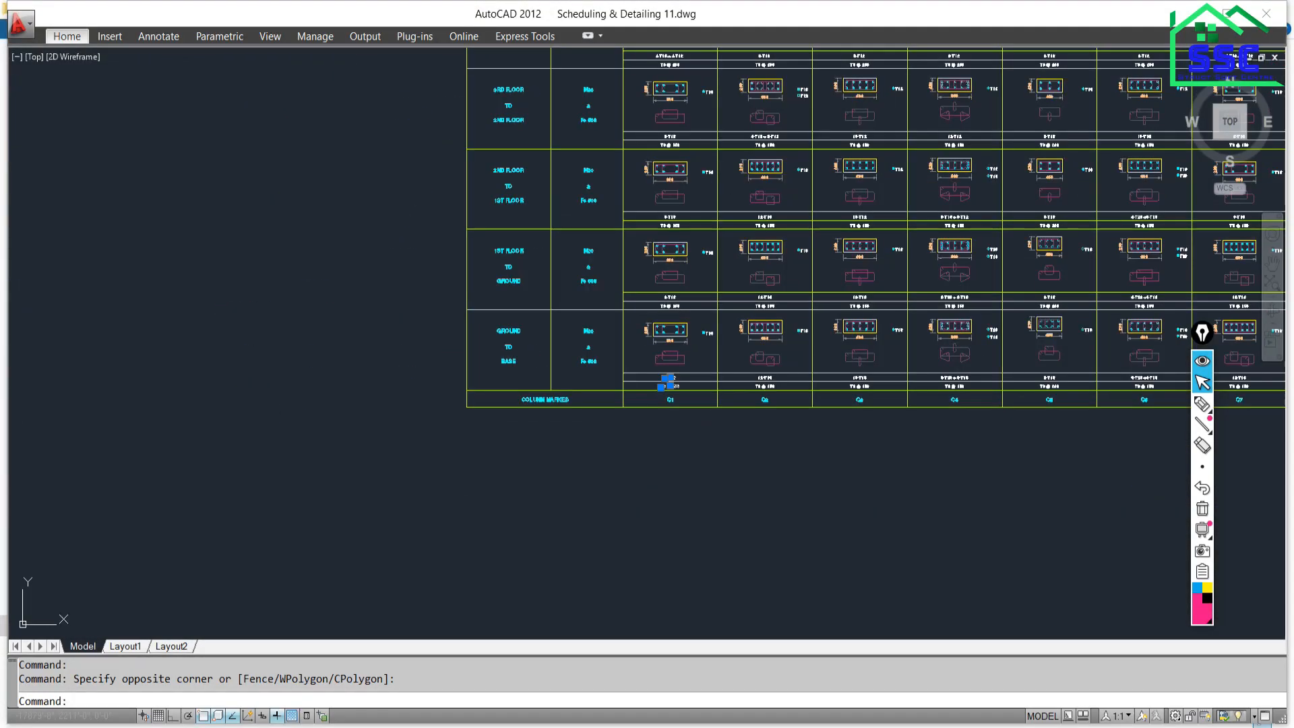
middle_click_drag(821, 259, 641, 378)
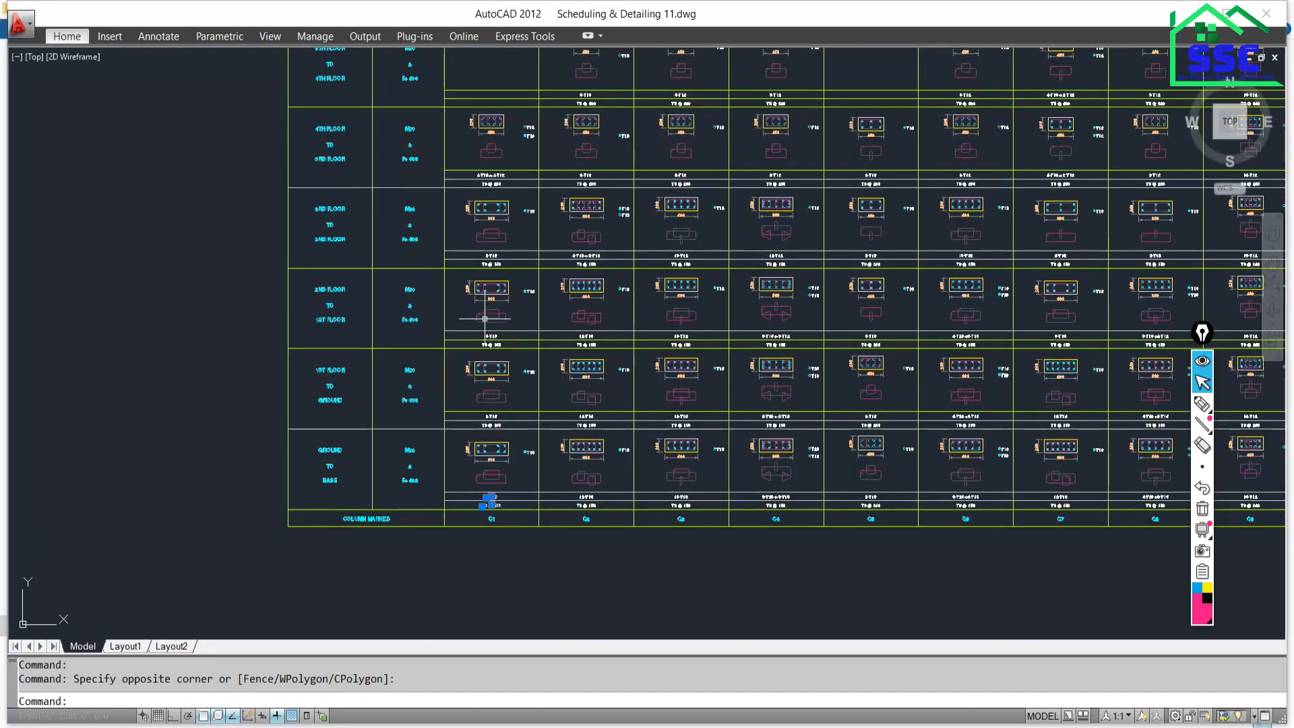
scroll(635, 366, "up", 6)
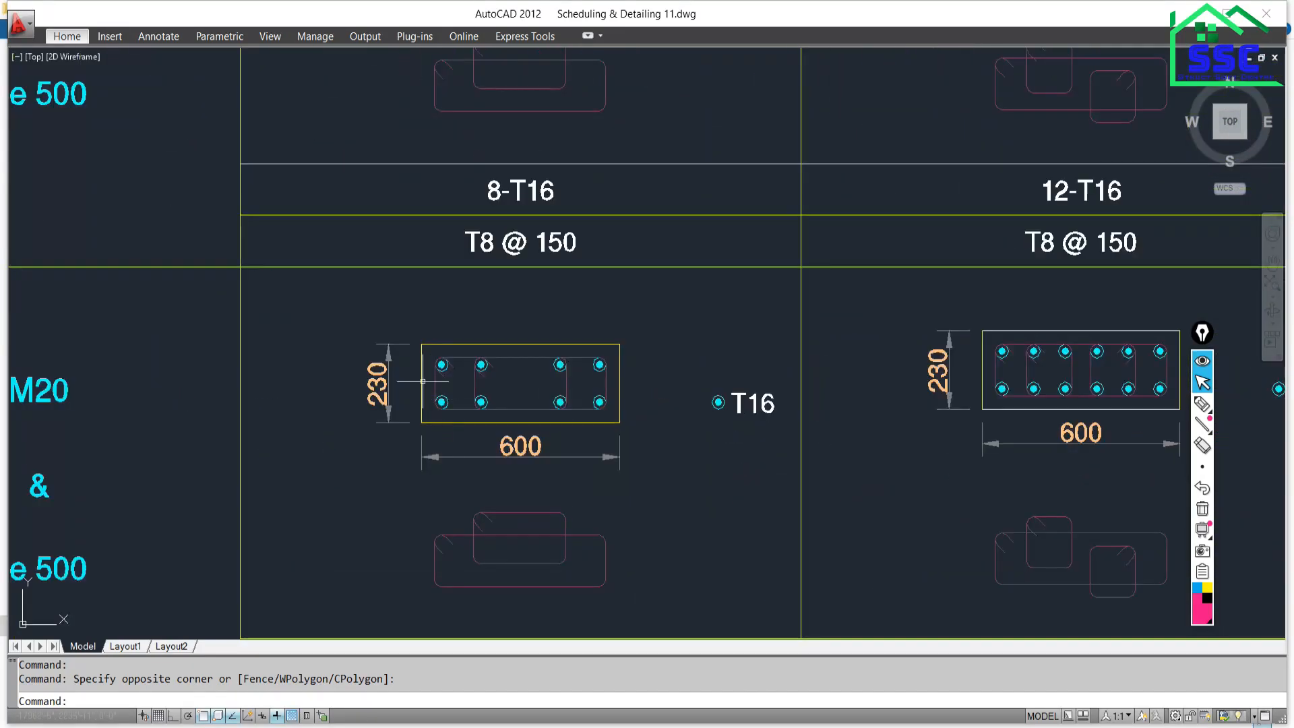
scroll(635, 366, "down", 5)
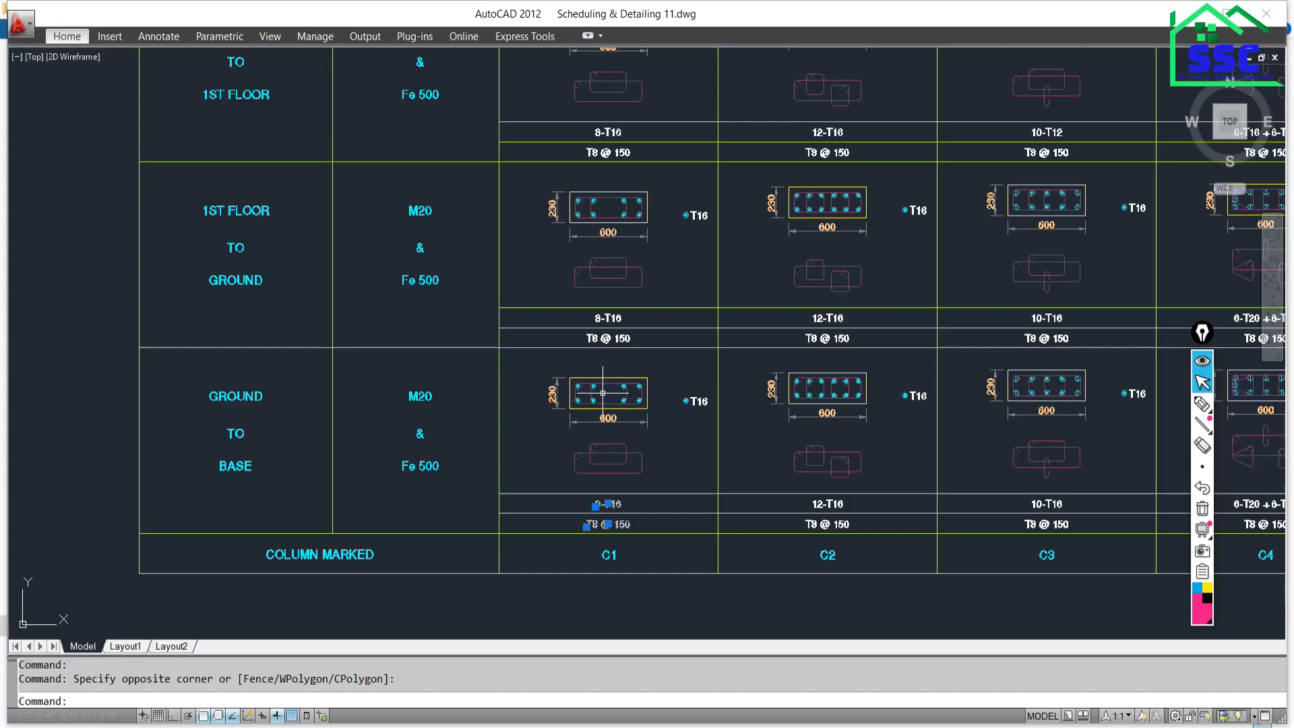
scroll(642, 425, "up", 3)
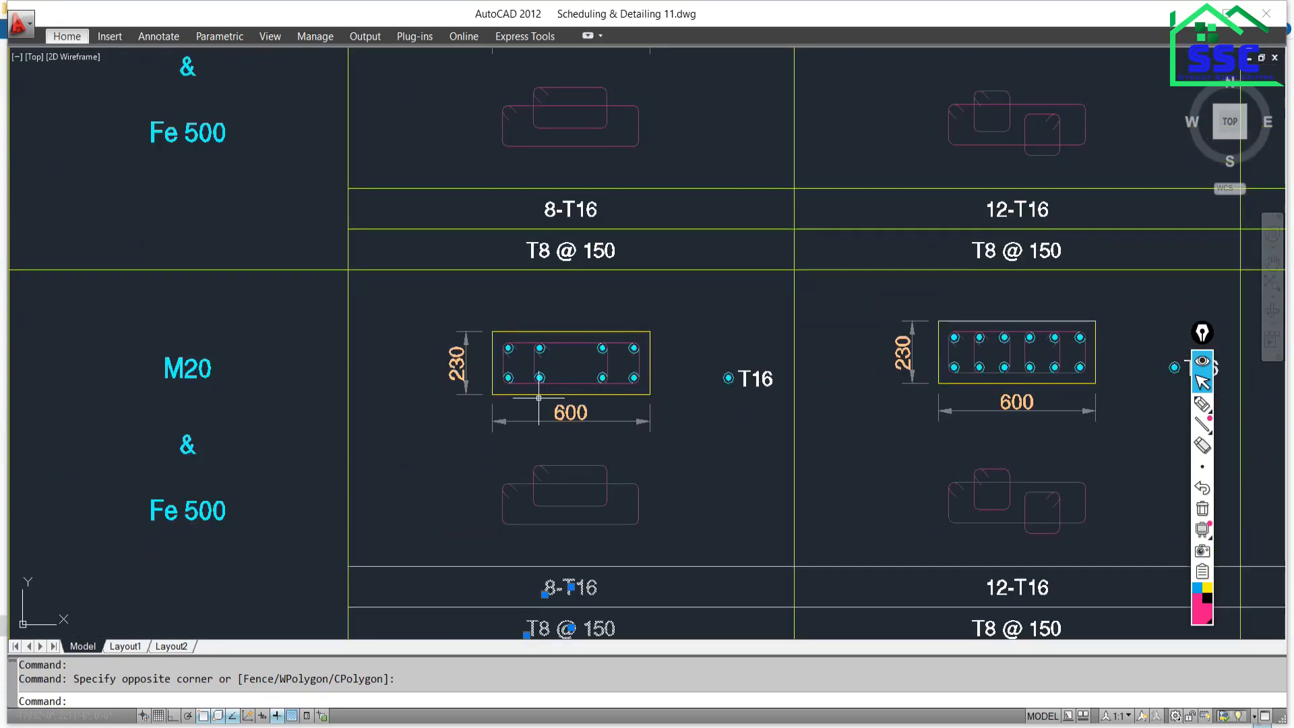
middle_click_drag(553, 506, 546, 400)
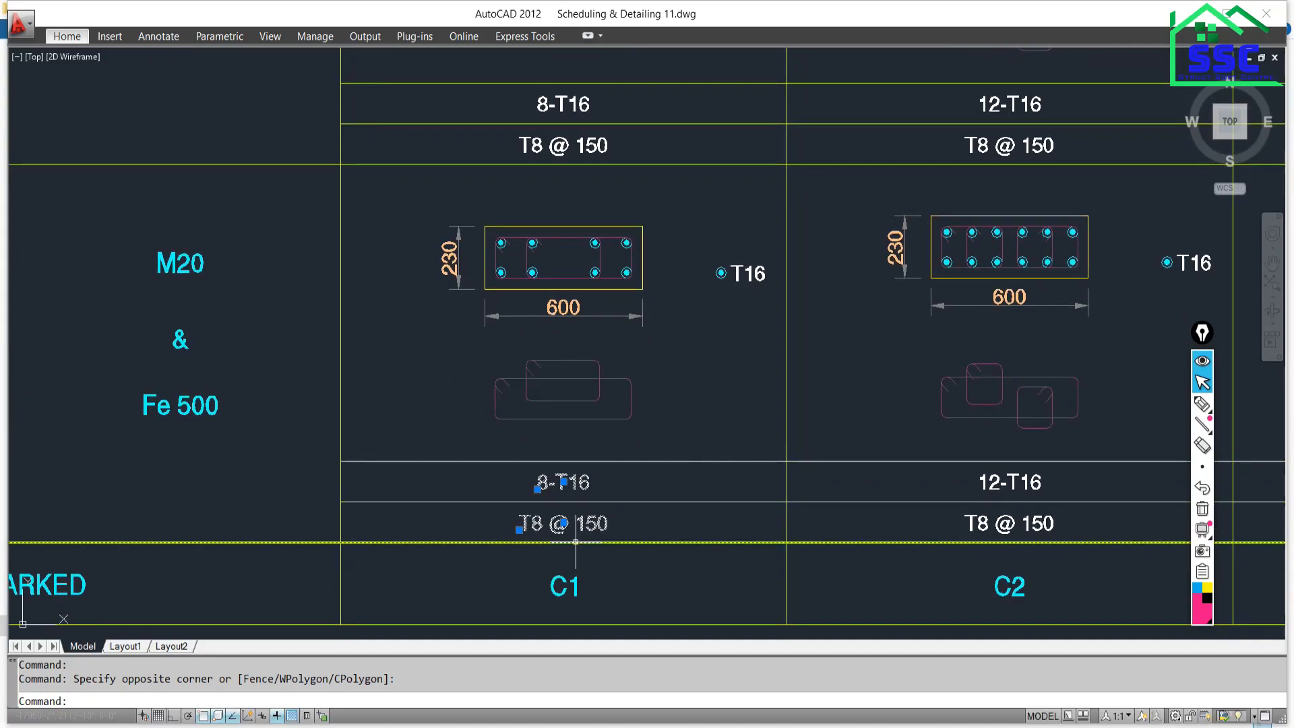
key("Escape")
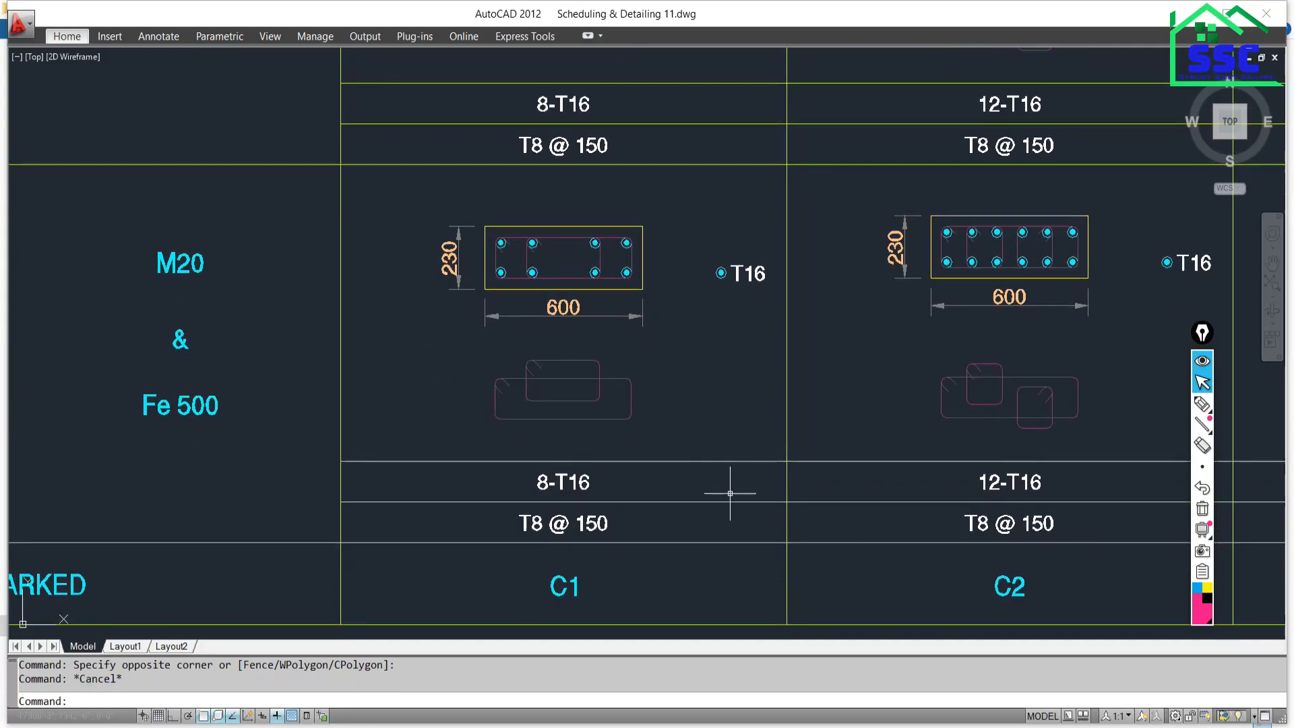
scroll(734, 491, "down", 5)
scroll(526, 451, "up", 1)
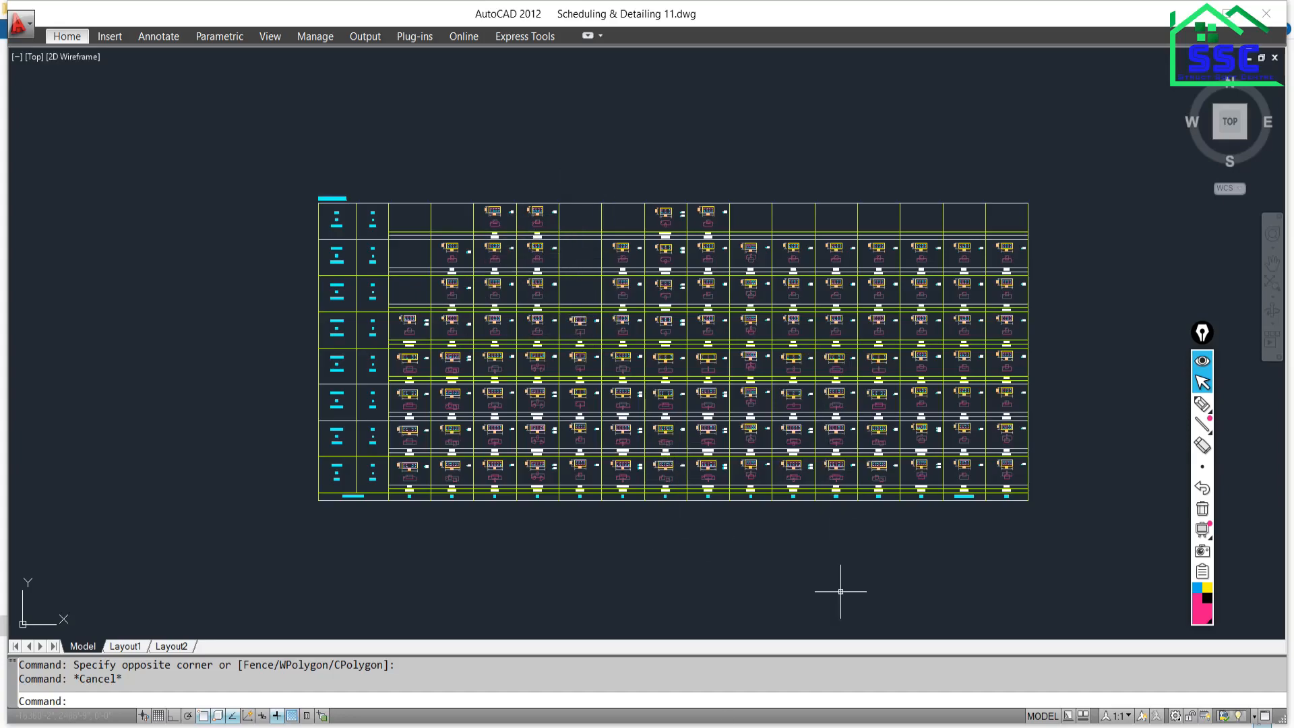
Alt+Tab between ETABS and AutoCAD, ending on the ETABS 3-D longitudinal reinforcing view.
key("alt+Tab")
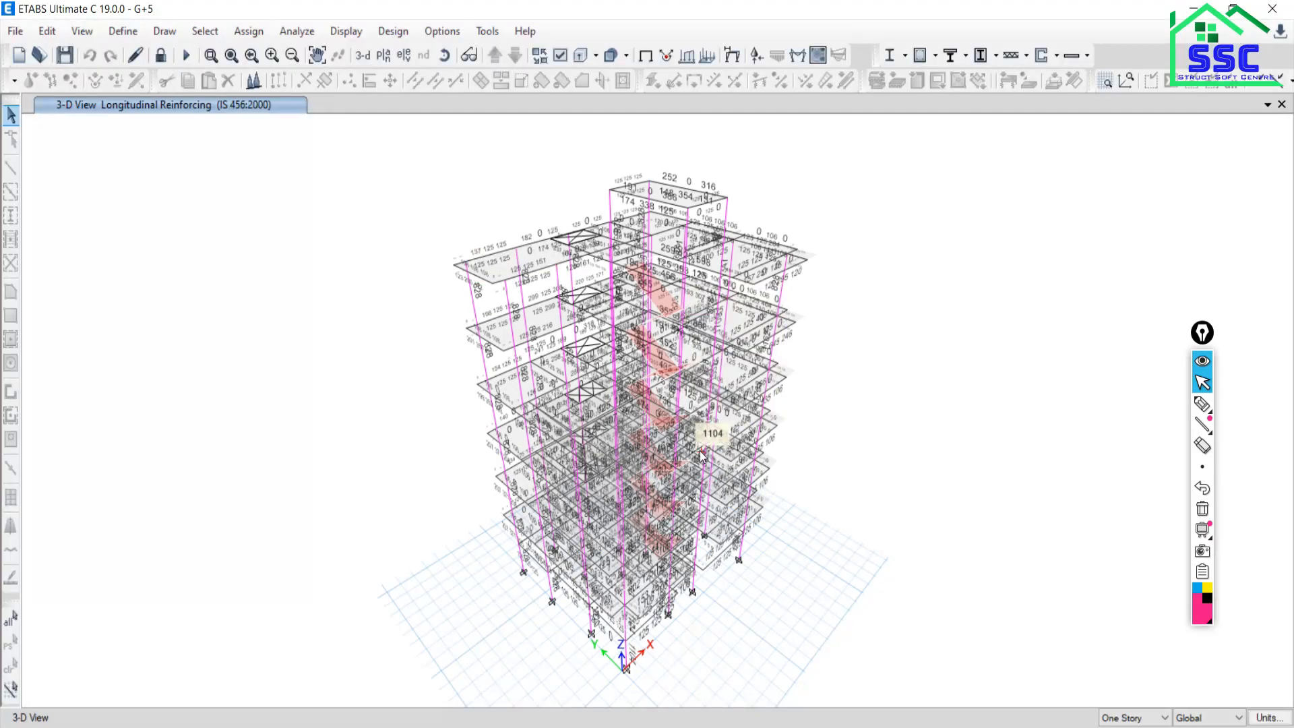
key("alt+Tab")
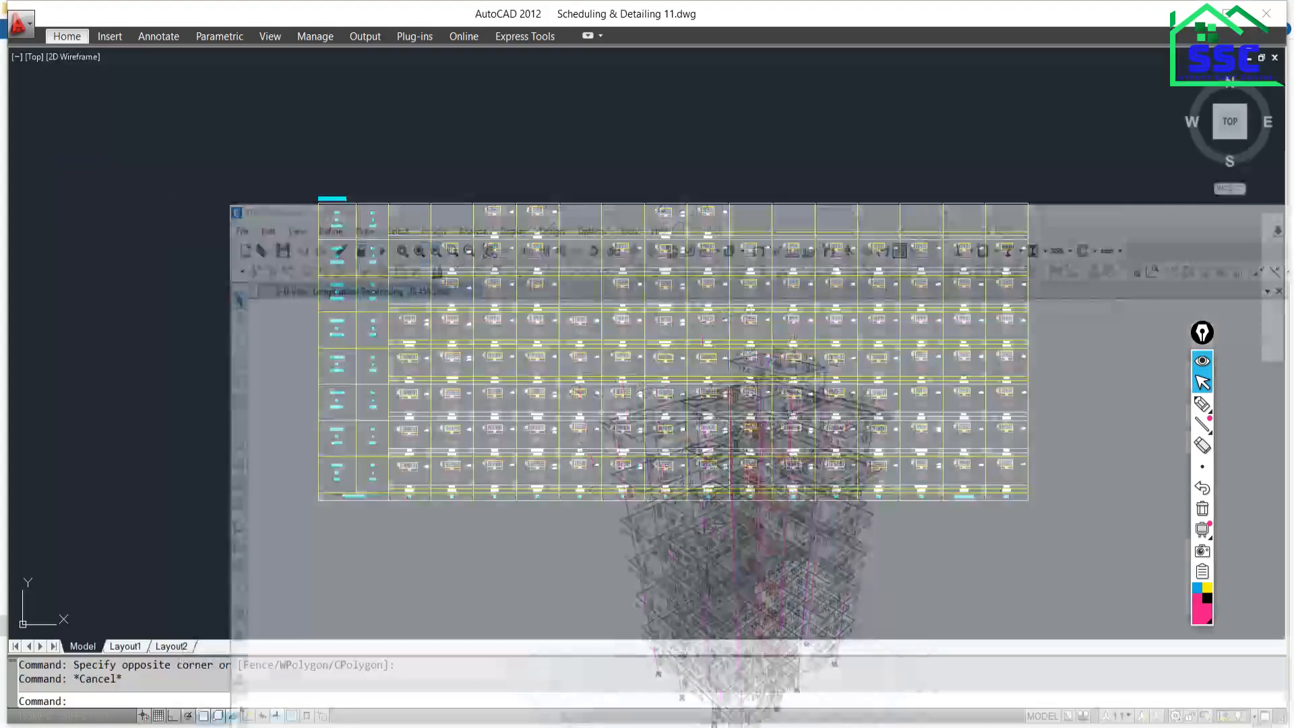
key("alt+Tab")
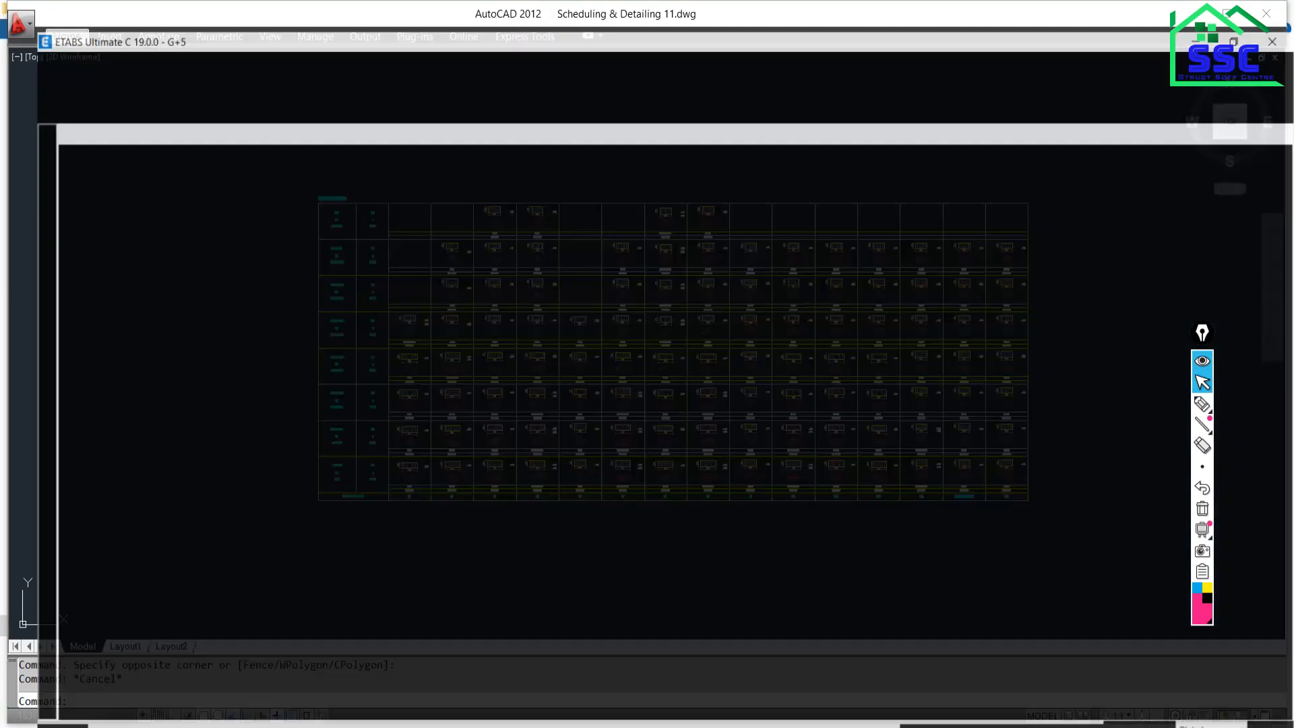
mouse_move(668, 437)
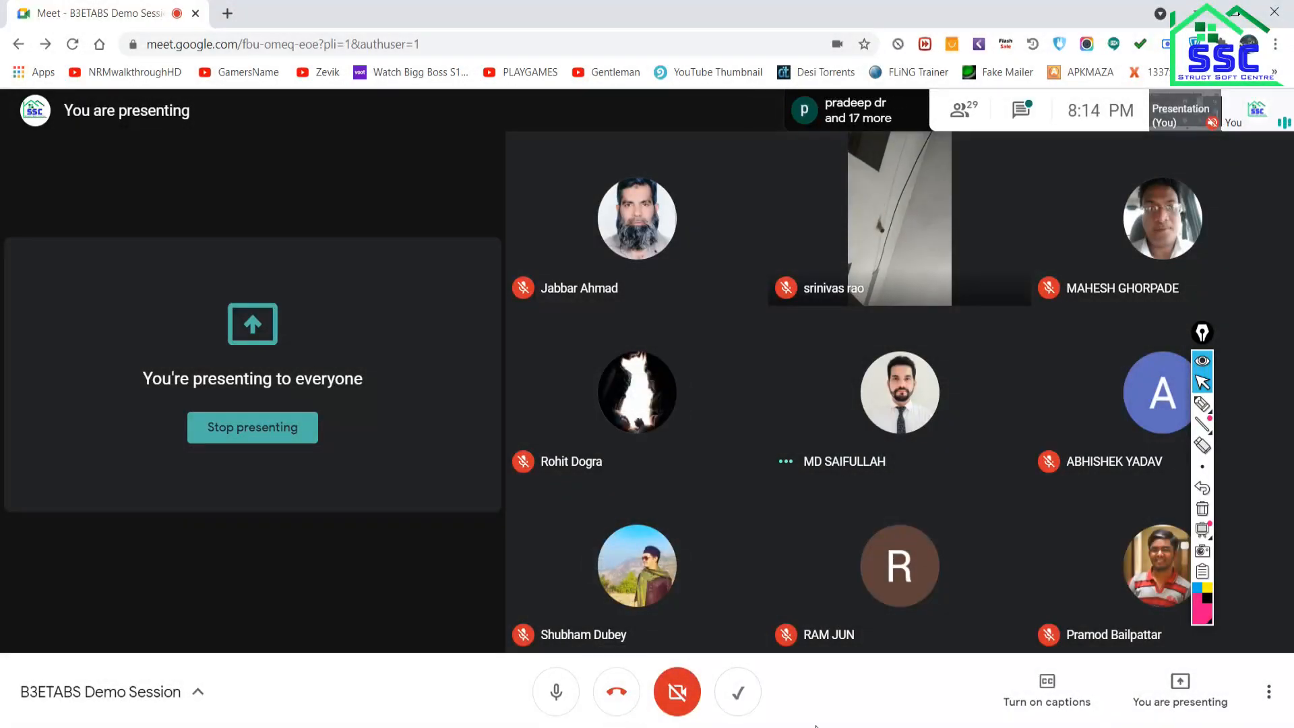
Bring the ETABS model forward from the taskbar, then return to the Google Meet call view.
mouse_move(887, 727)
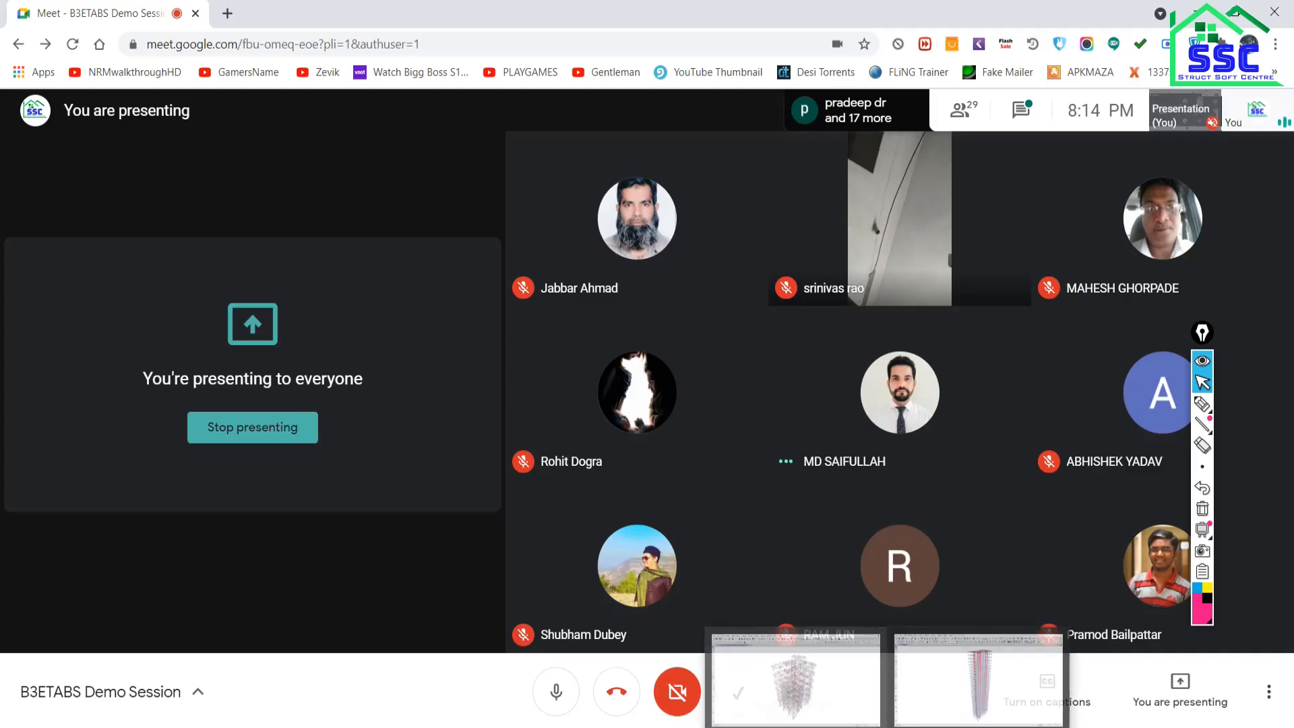
left_click(802, 705)
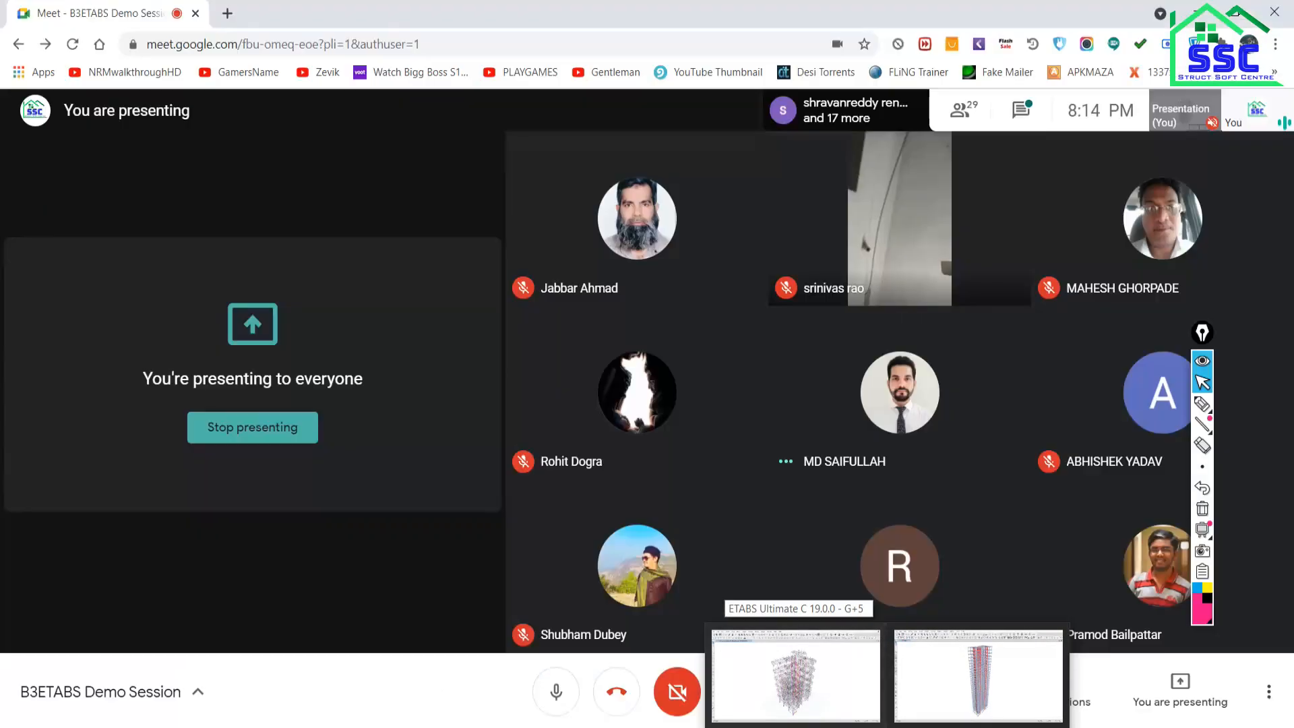
mouse_move(296, 727)
left_click(211, 679)
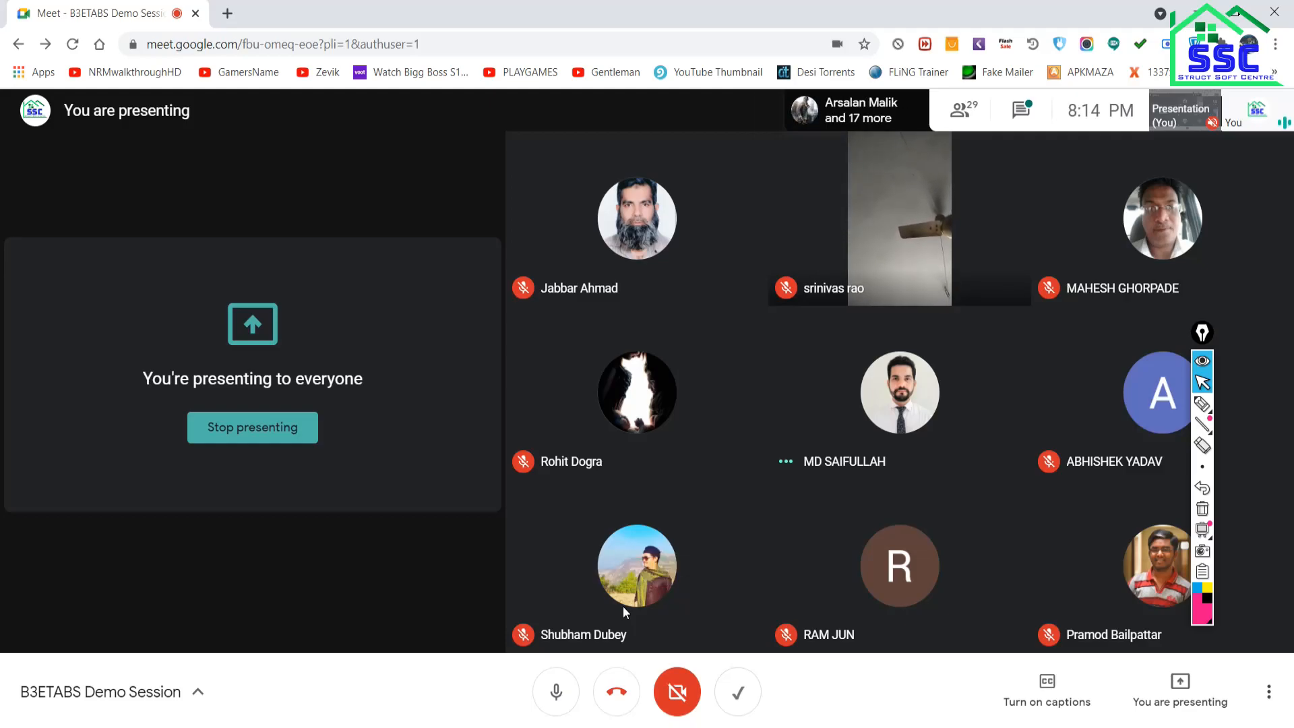
Return to the ETABS model, then pick Scheduling & Detailing 11.dwg from the AutoCAD taskbar previews.
key("alt+Tab")
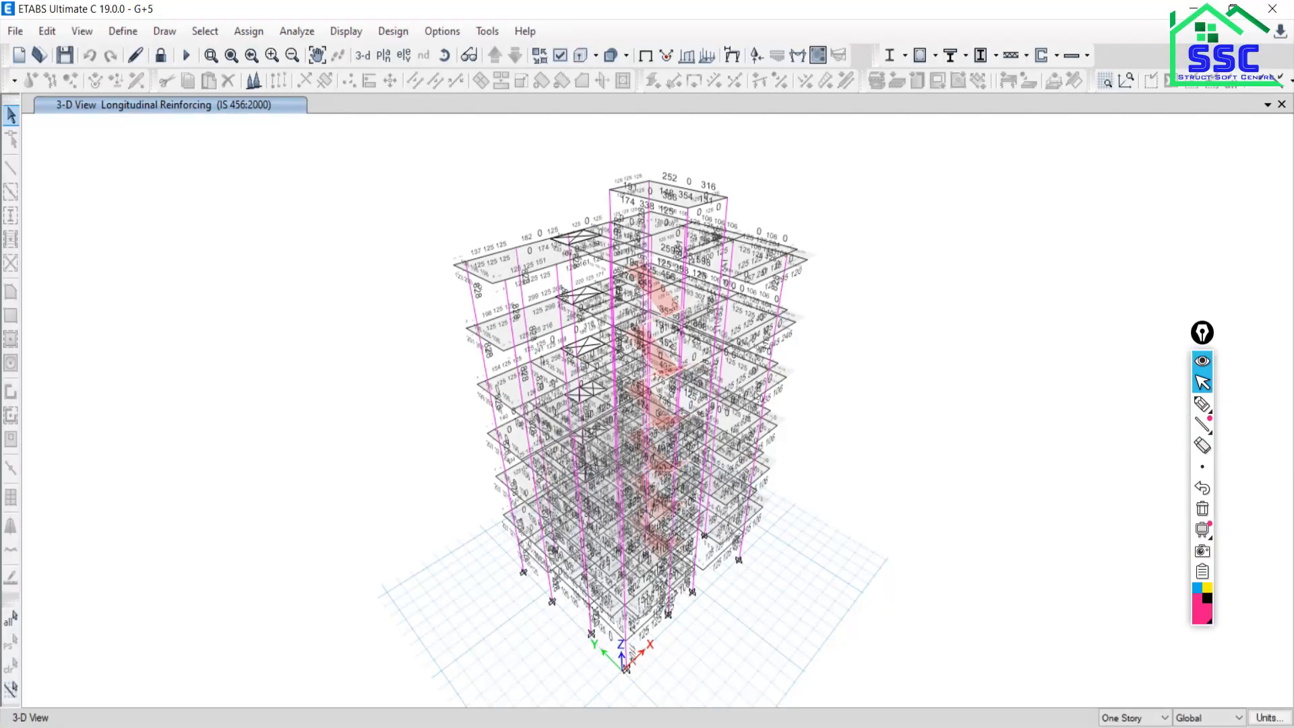
mouse_move(487, 346)
mouse_move(634, 726)
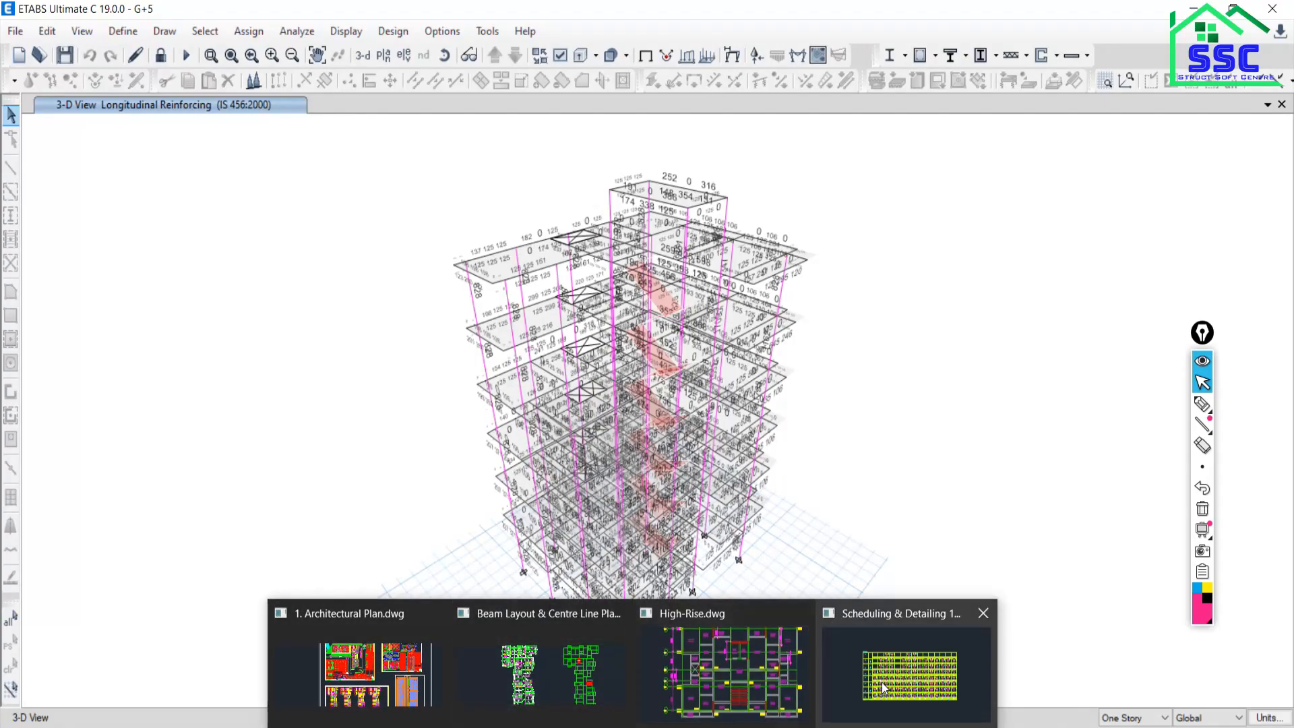
left_click(885, 687)
Zoom and pan through the 1st floor beam schedule in AutoCAD.
scroll(650, 432, "down", 8)
scroll(661, 448, "up", 4)
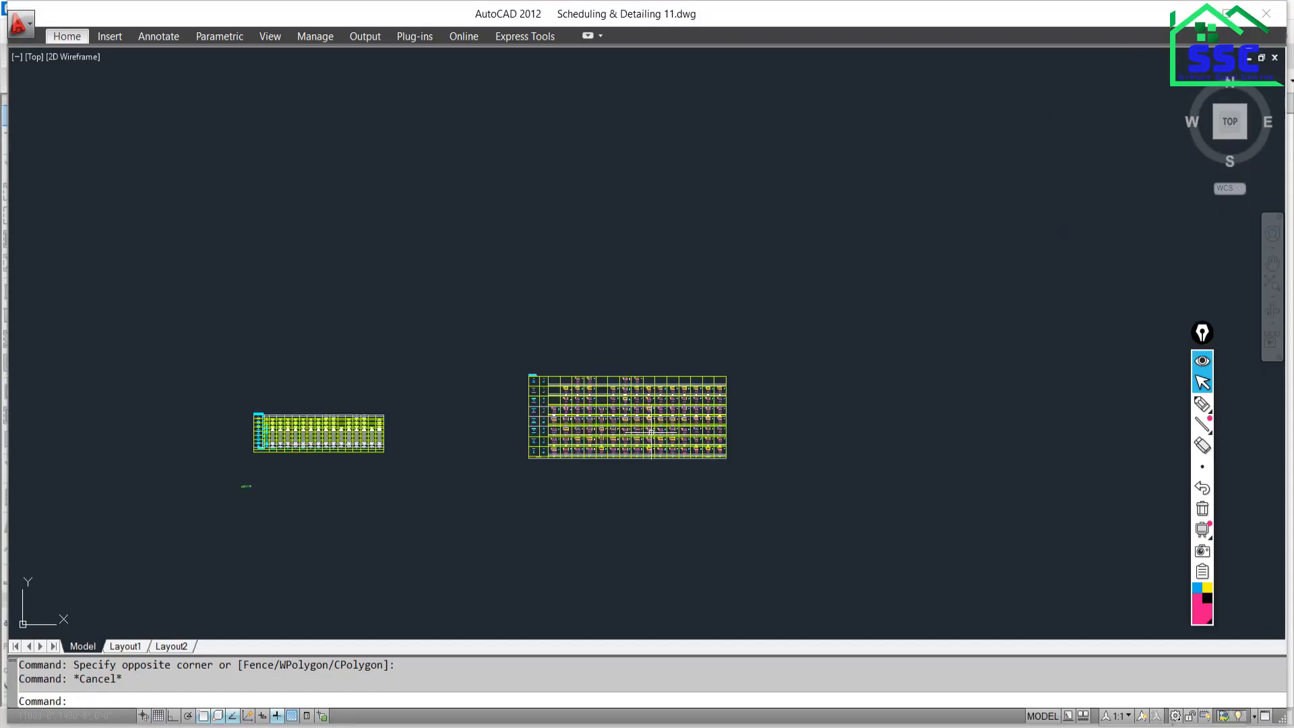
scroll(641, 412, "up", 4)
middle_click_drag(847, 434, 44, 324)
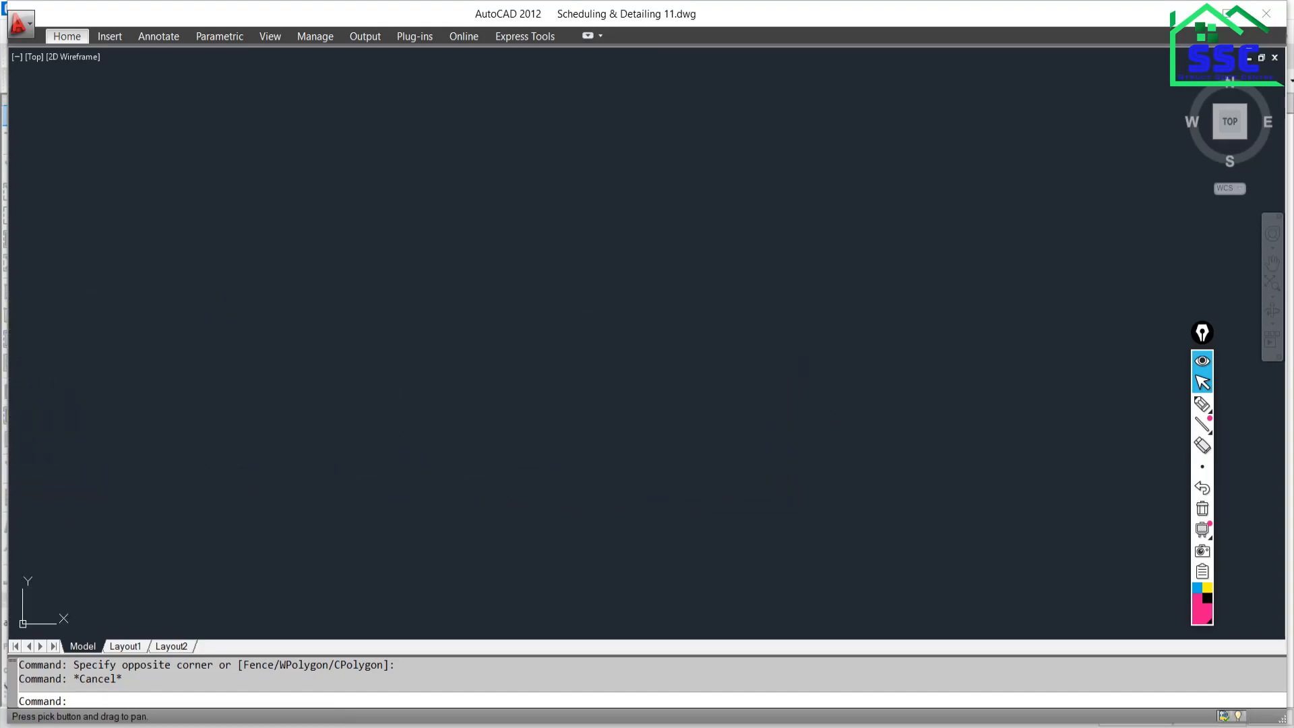
scroll(674, 358, "down", 7)
middle_click_drag(771, 373, 319, 390)
scroll(689, 257, "up", 9)
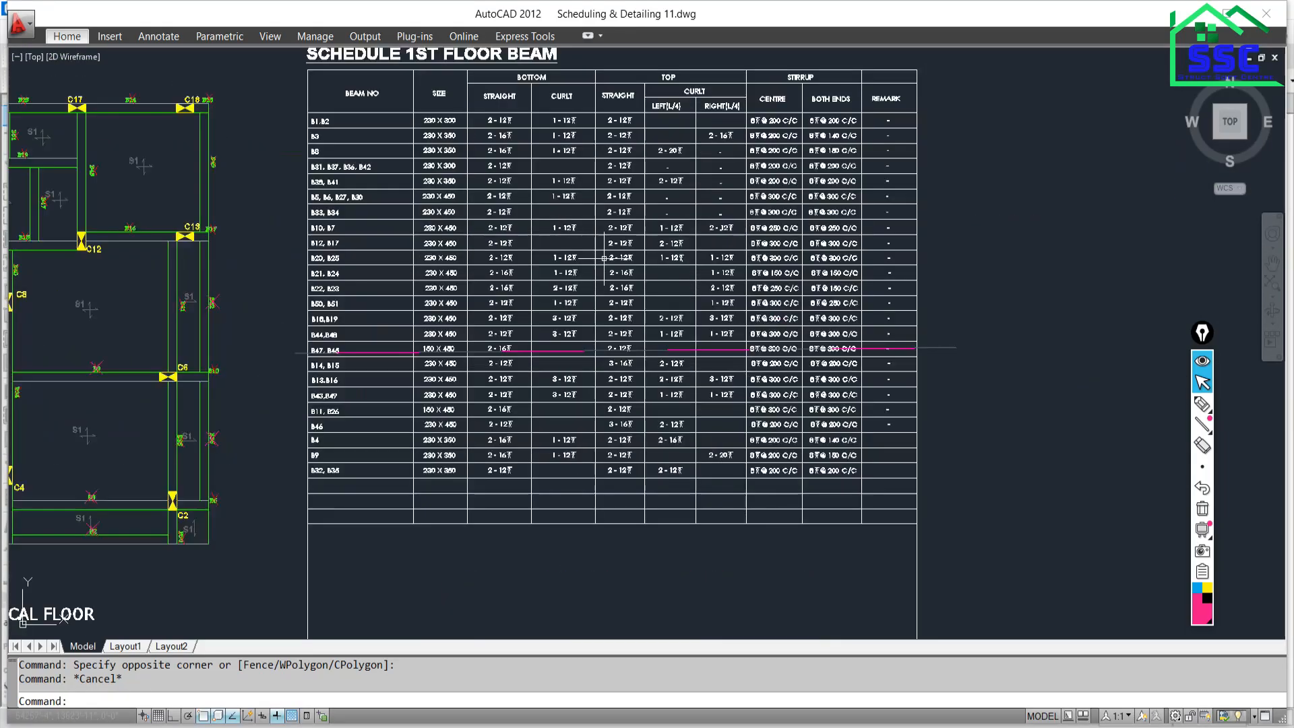
scroll(605, 258, "up", 5)
middle_click_drag(596, 262, 548, 54)
Pan across the continuous beam detail and slab schedule, then switch to the Medium Rise Structure G+5 folder.
scroll(602, 428, "down", 6)
scroll(488, 481, "up", 3)
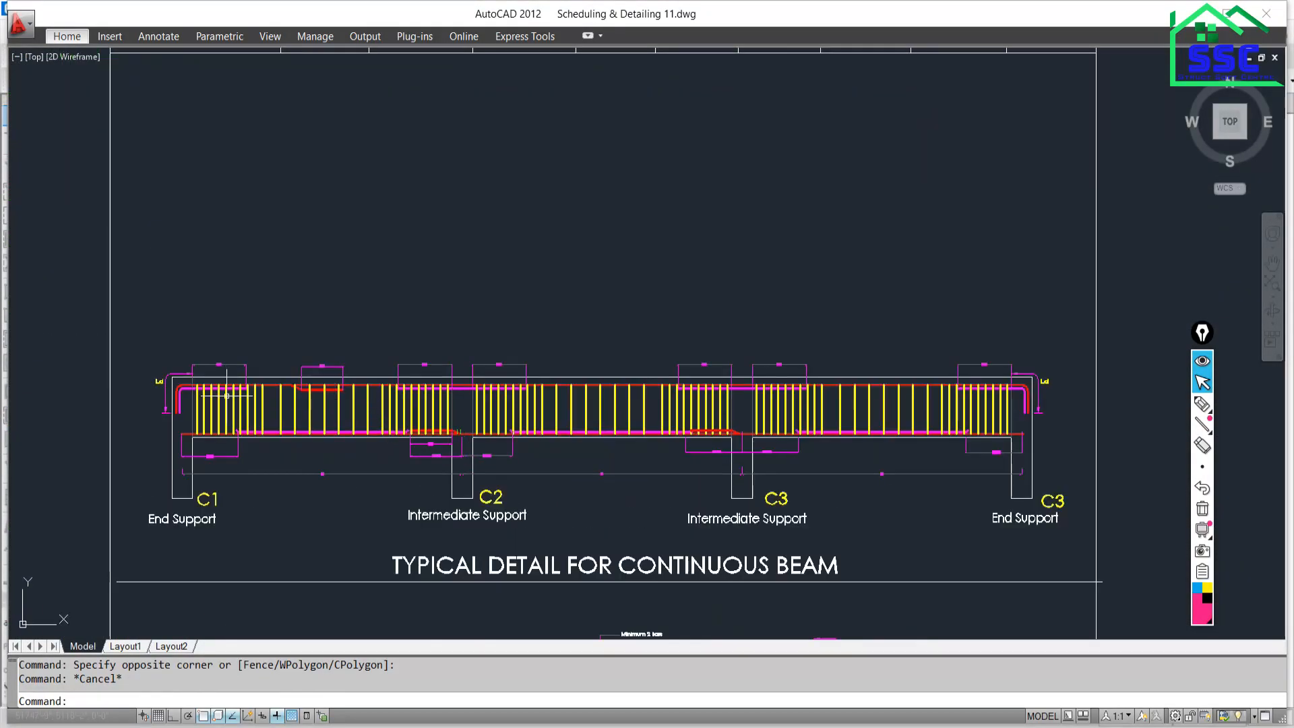
scroll(227, 396, "up", 5)
scroll(424, 405, "down", 8)
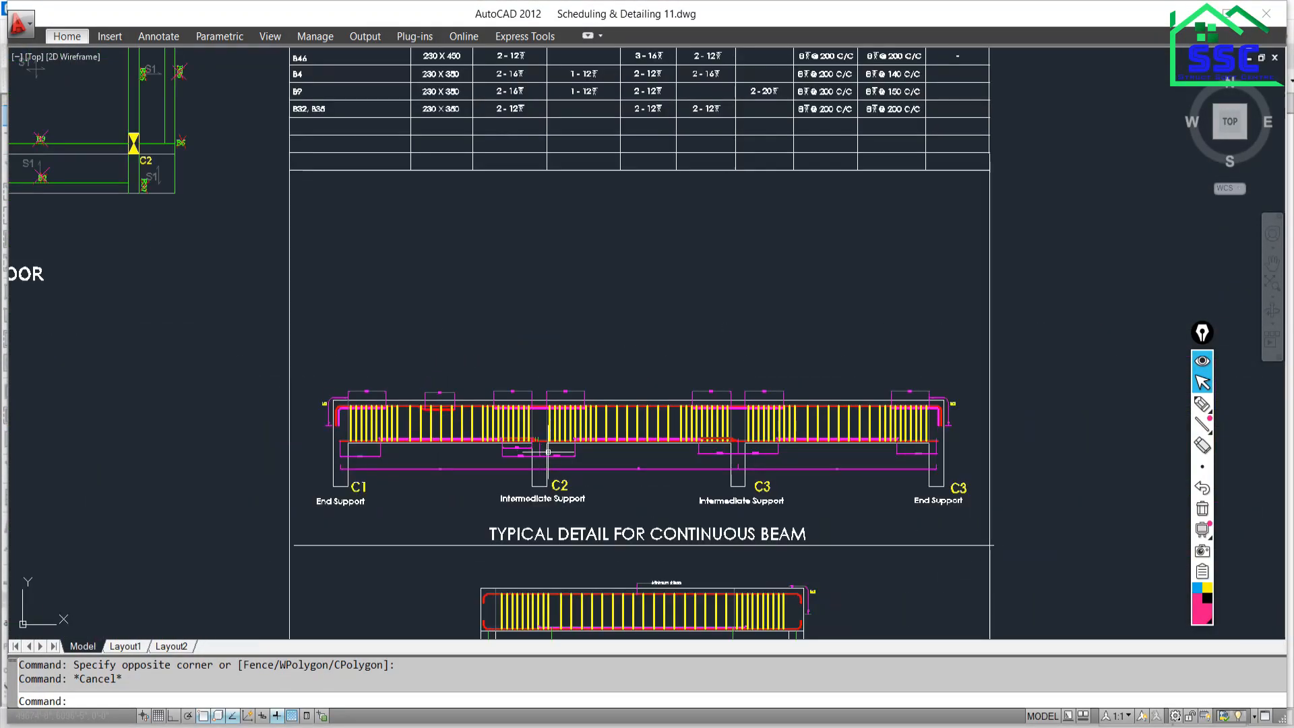
scroll(548, 452, "down", 5)
middle_click_drag(268, 407, 1084, 419)
scroll(561, 427, "down", 6)
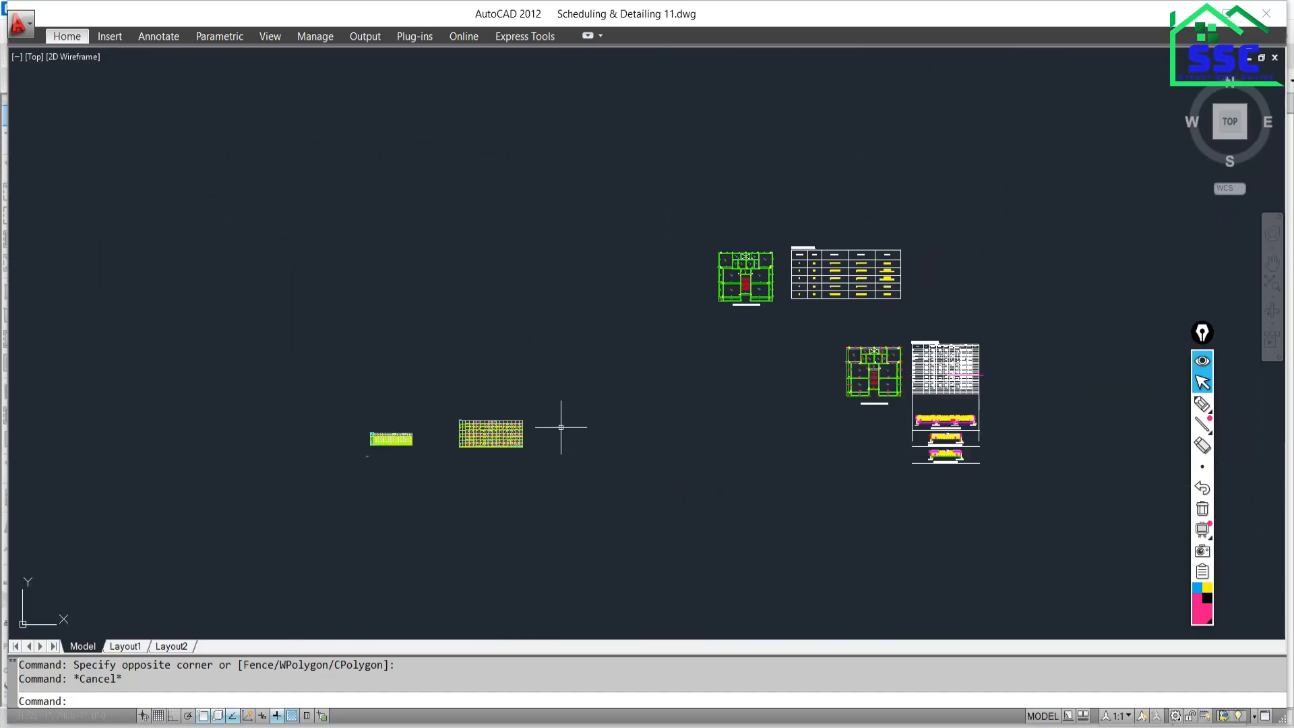
scroll(937, 290, "up", 5)
middle_click_drag(651, 306, 648, 332)
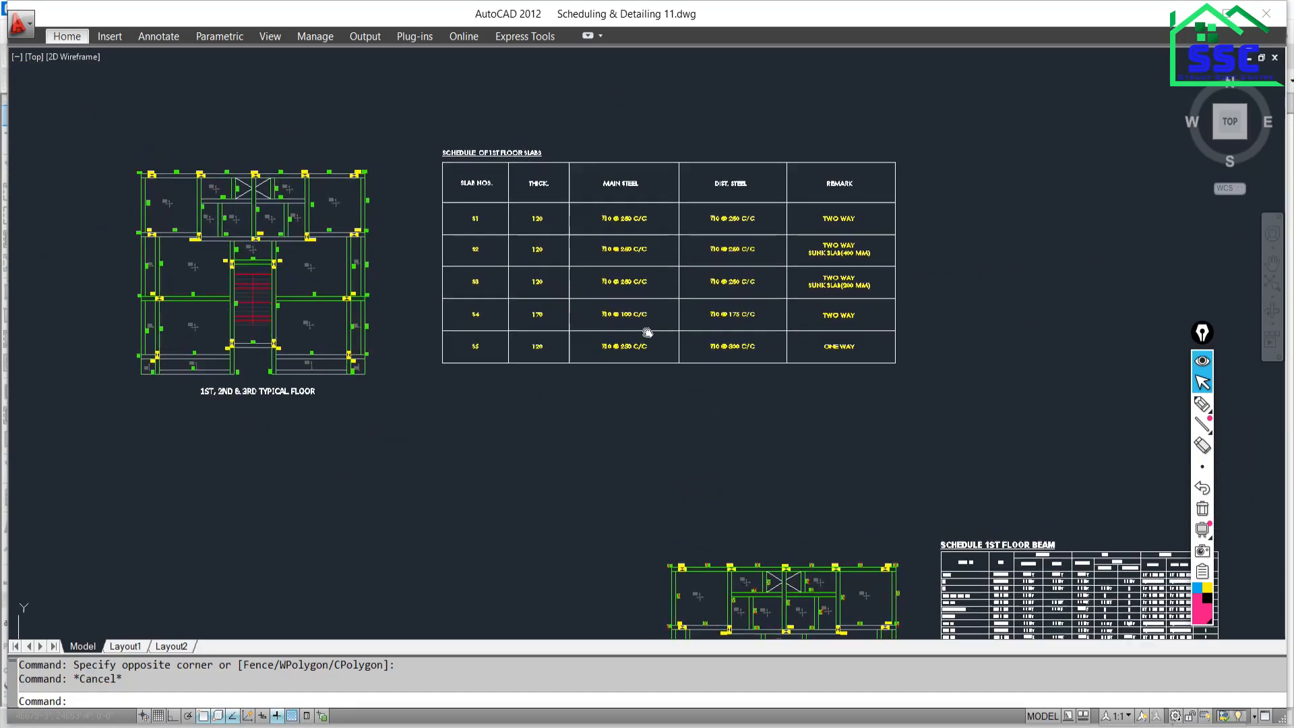
scroll(630, 177, "up", 3)
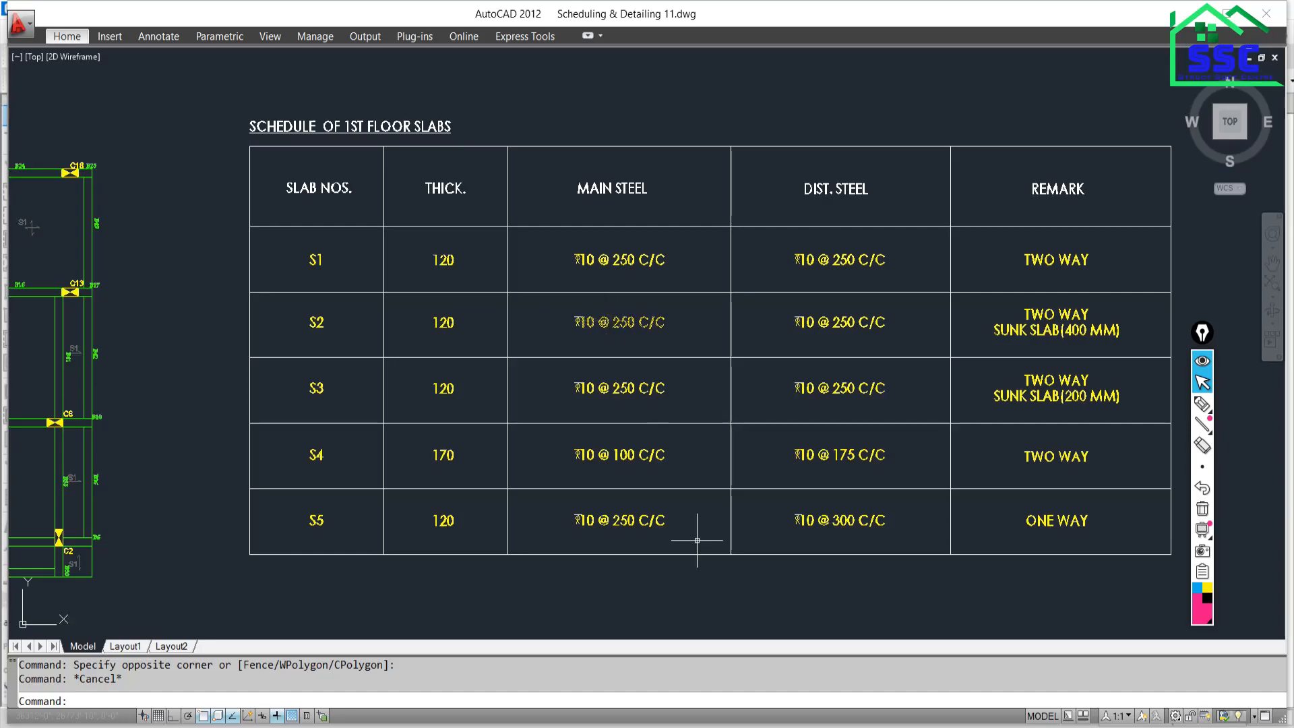
left_click(460, 726)
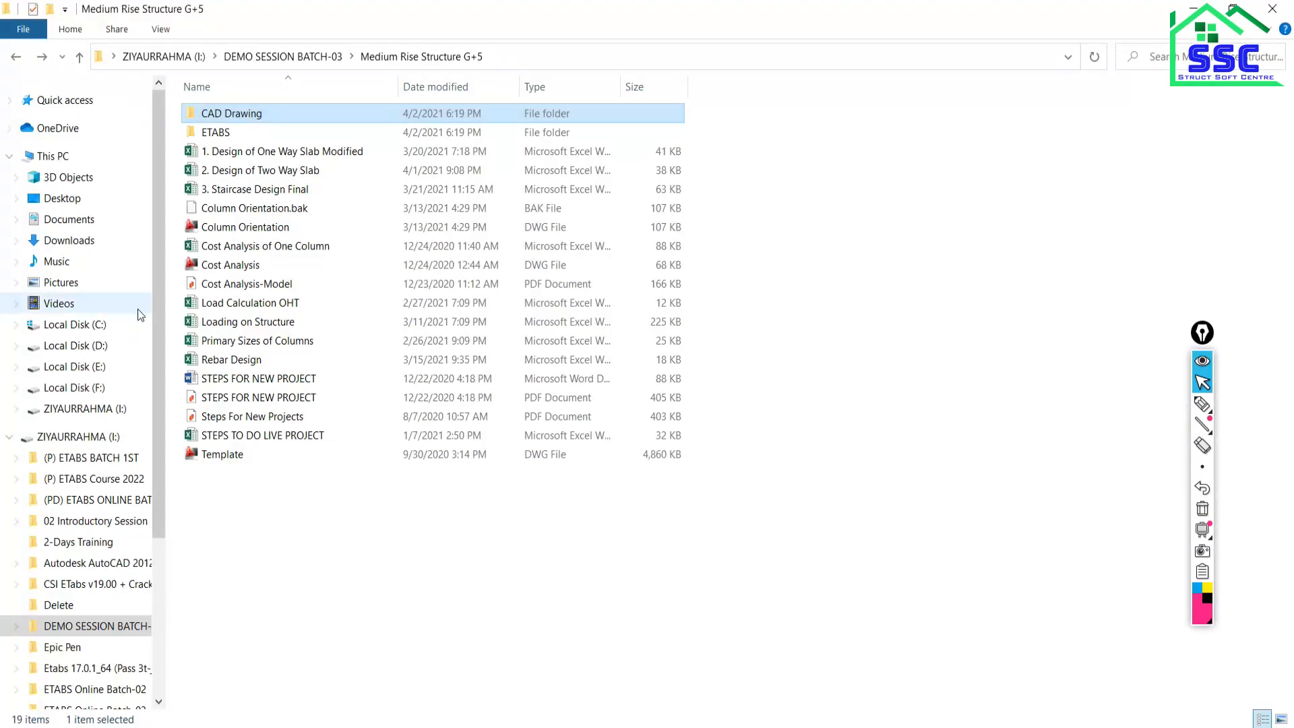
Open the 1. Design of One Way Slab Modified workbook and scroll through it.
left_click(262, 152)
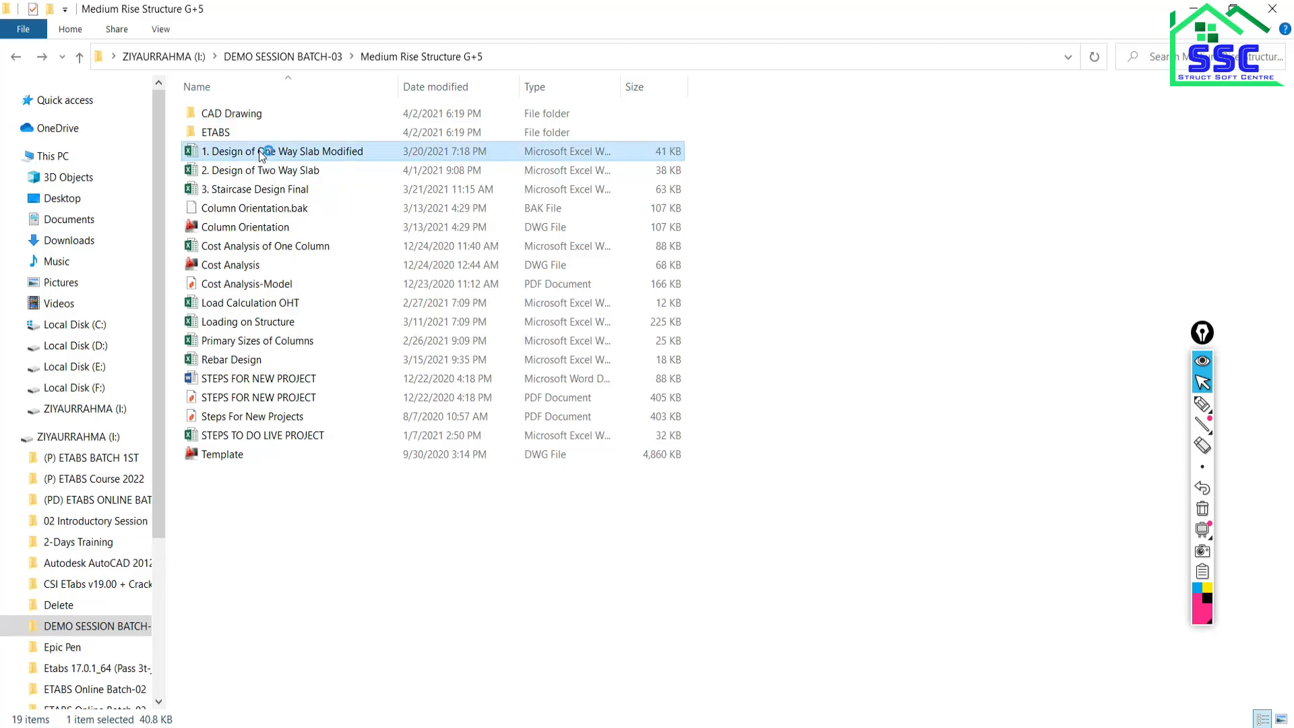
scroll(289, 381, "down", 6)
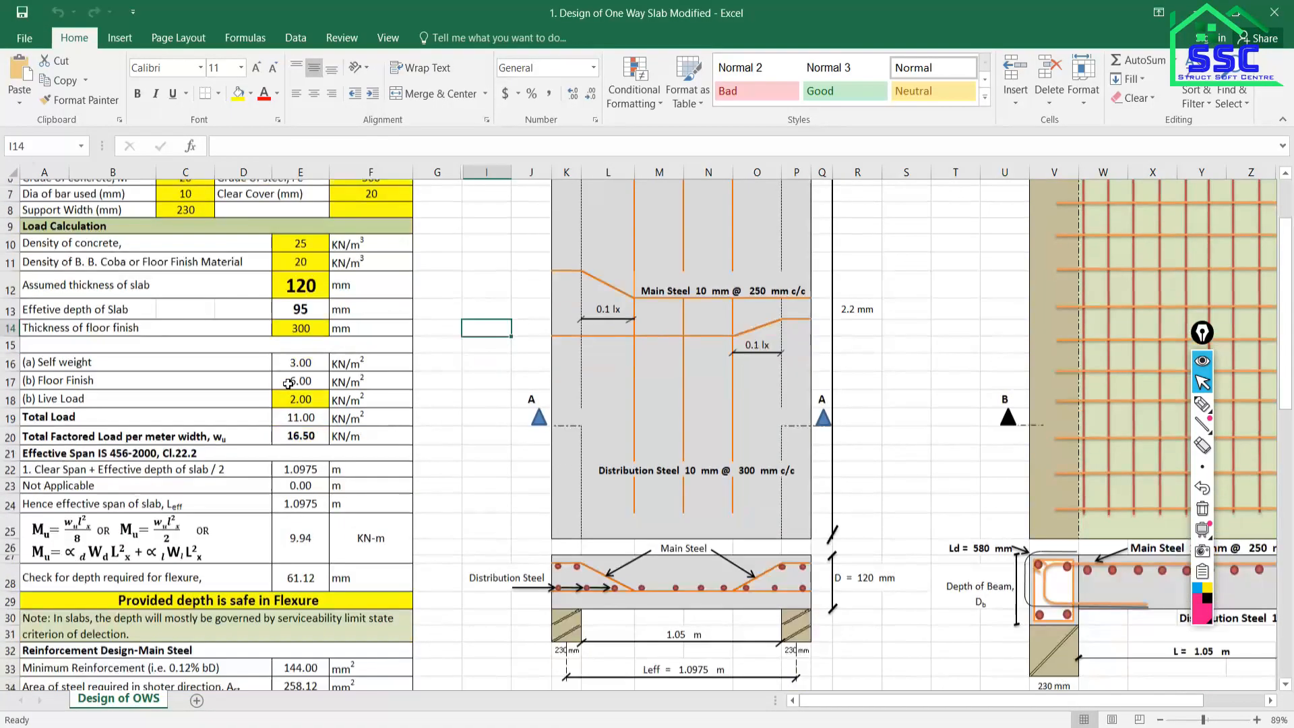
scroll(289, 382, "down", 5)
scroll(304, 391, "up", 11)
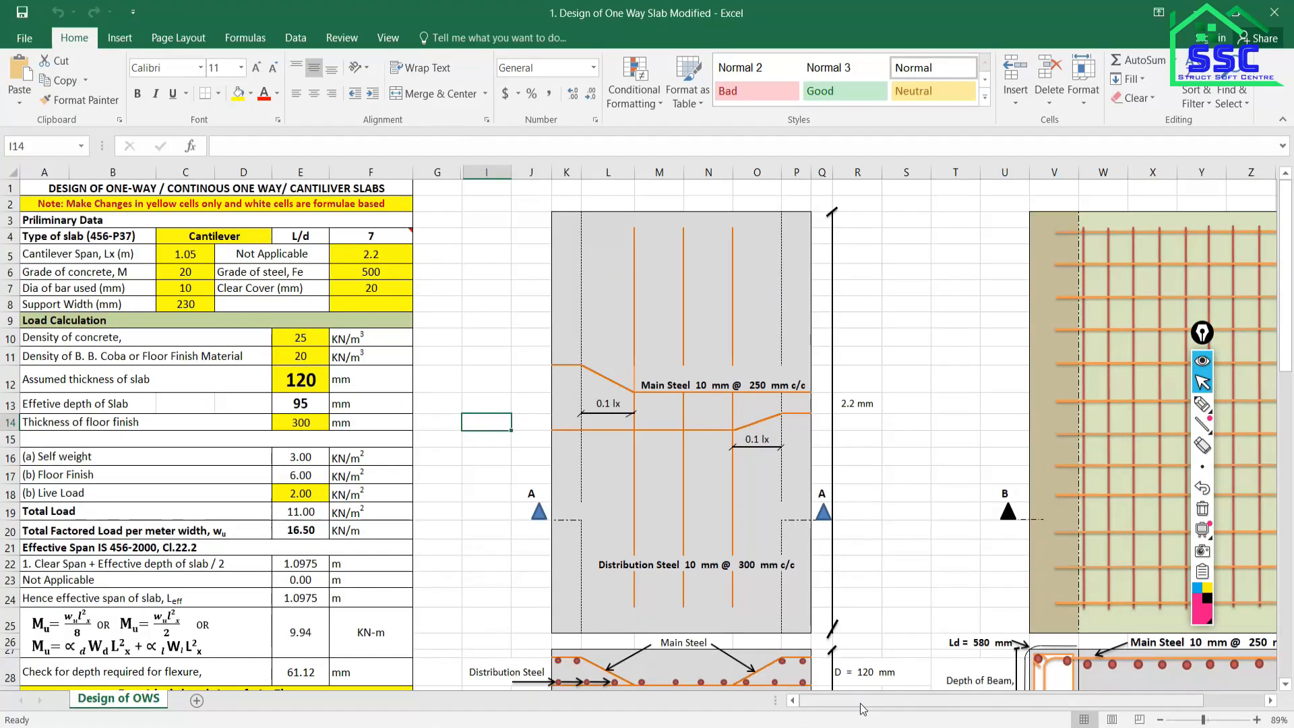
mouse_move(855, 701)
left_mouse_down()
mouse_move(947, 700)
mouse_move(848, 700)
left_mouse_up()
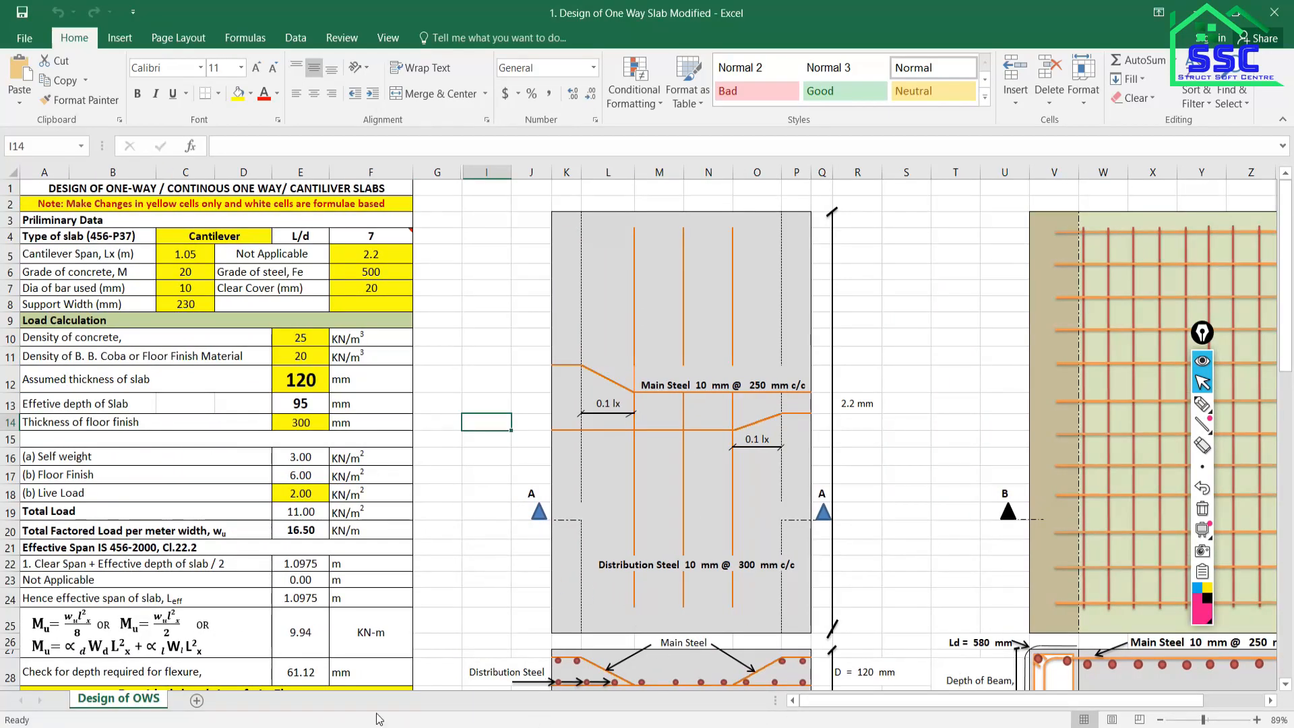
Open the 2. Design of Two Way Slab workbook from the project folder.
key("alt+Tab")
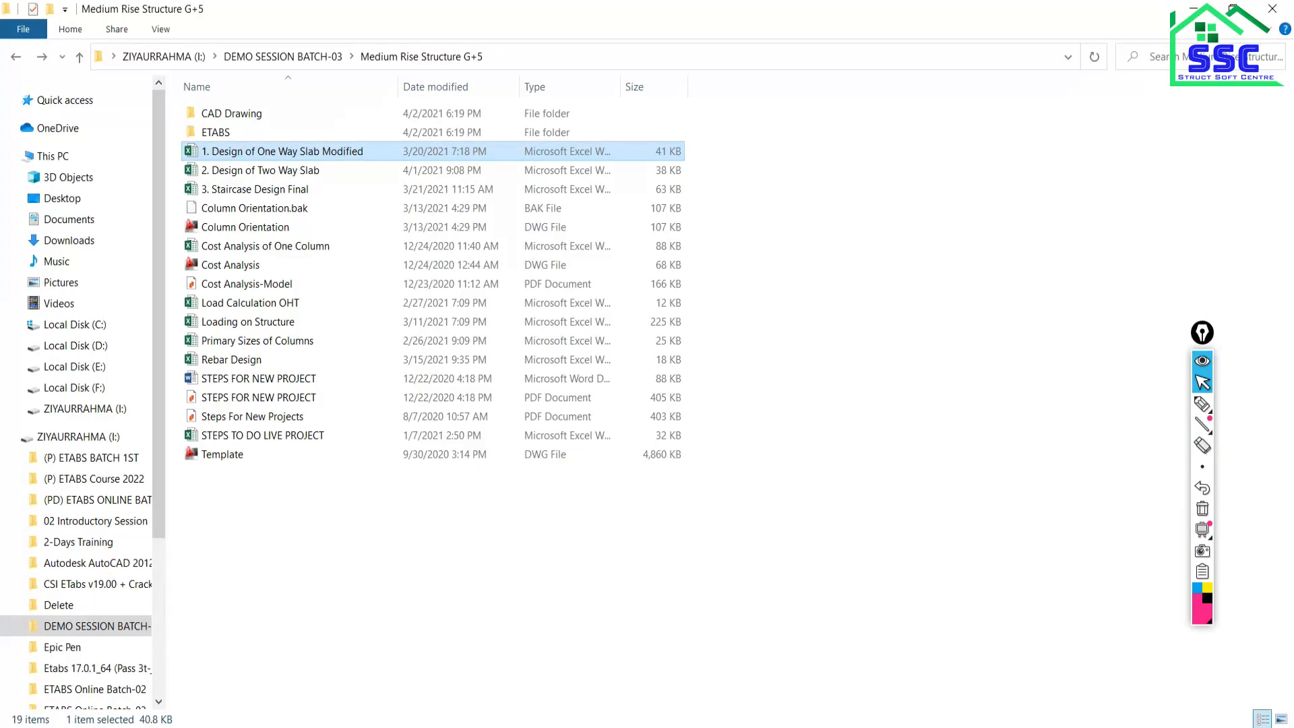
double_click(219, 172)
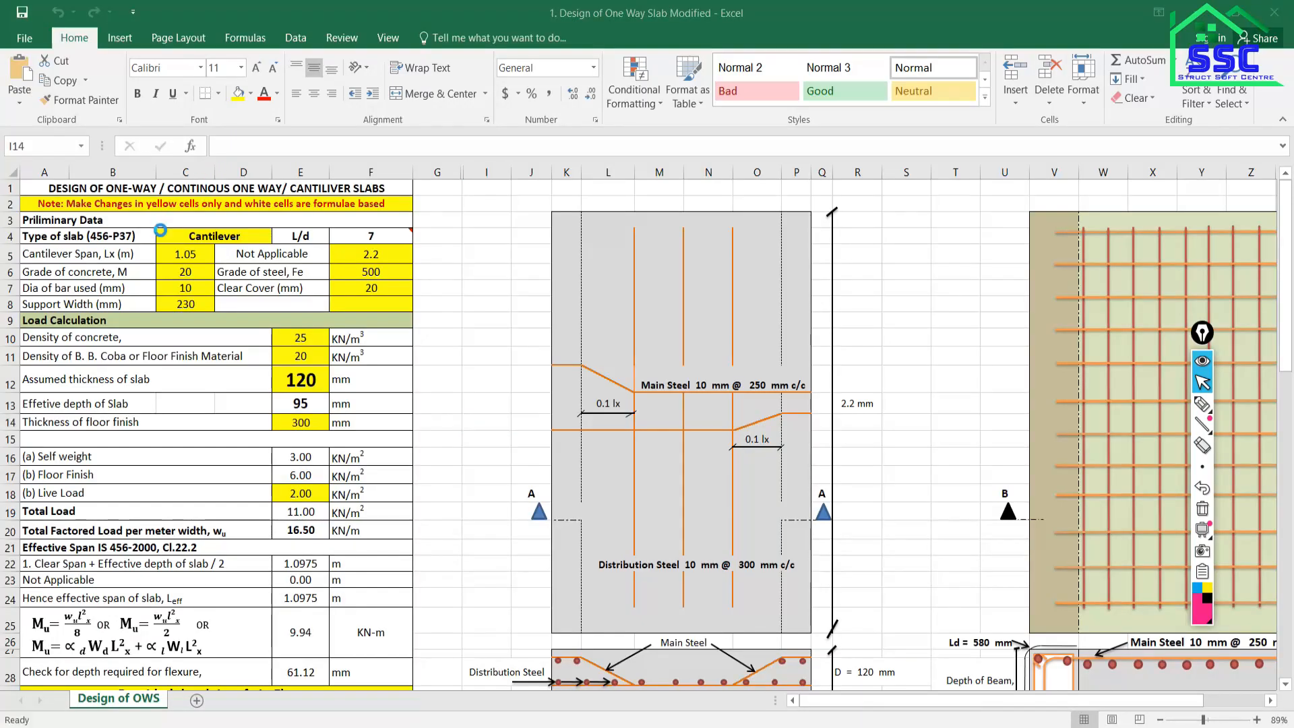
scroll(679, 454, "up", 17)
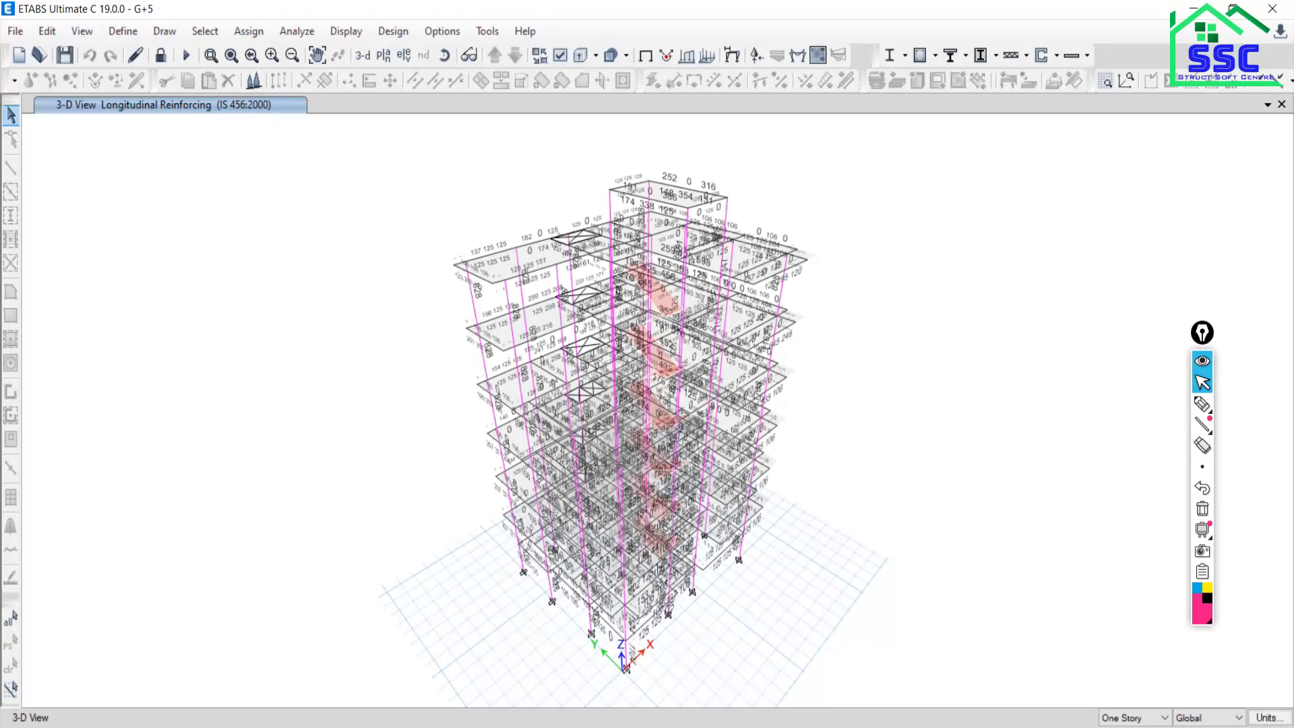
Handwrite and underline 'IS 1893-2016' in pink ink over the tower model.
mouse_move(642, 403)
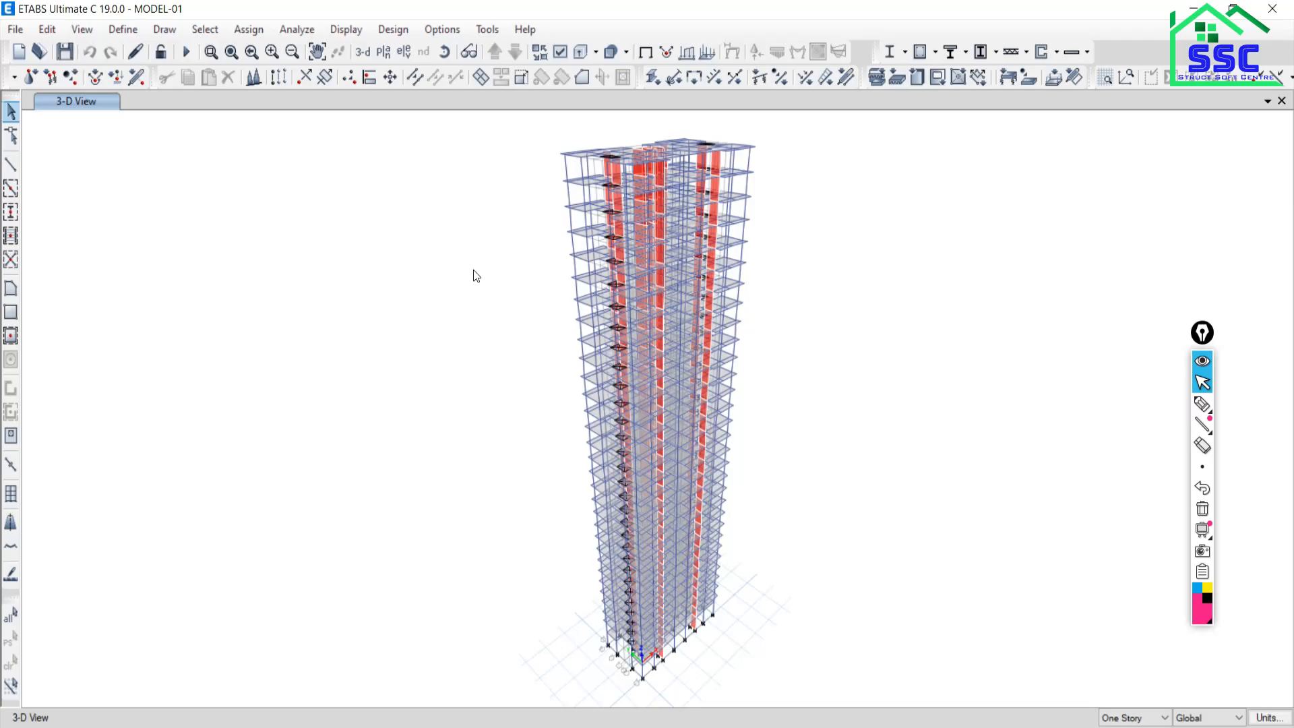
left_click(1203, 404)
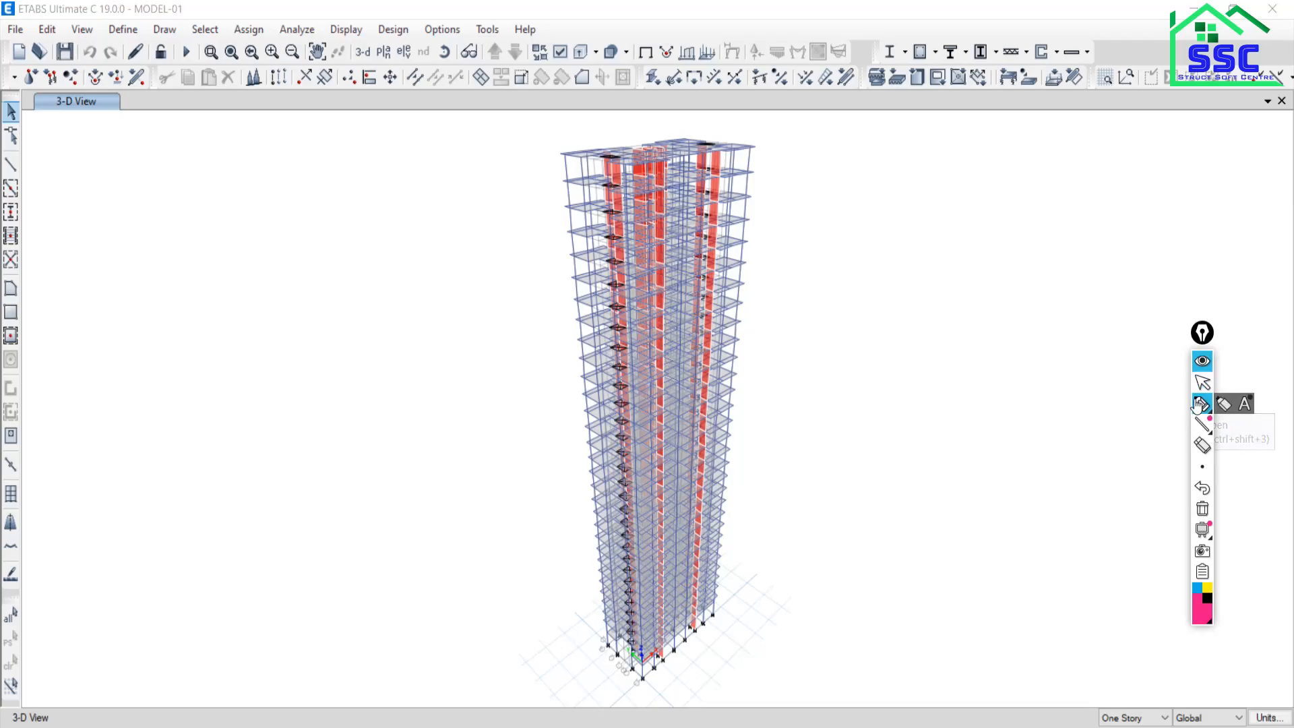
mouse_move(118, 183)
left_mouse_down()
mouse_move(186, 181)
mouse_move(162, 228)
left_mouse_up()
mouse_move(142, 228)
left_mouse_down()
mouse_move(218, 218)
mouse_move(195, 219)
left_mouse_up()
mouse_move(273, 174)
left_mouse_down()
mouse_move(271, 219)
mouse_move(303, 173)
mouse_move(364, 176)
mouse_move(364, 202)
mouse_move(410, 186)
mouse_move(460, 202)
mouse_move(511, 170)
mouse_move(532, 200)
left_mouse_up()
left_click_drag(579, 160, 559, 195)
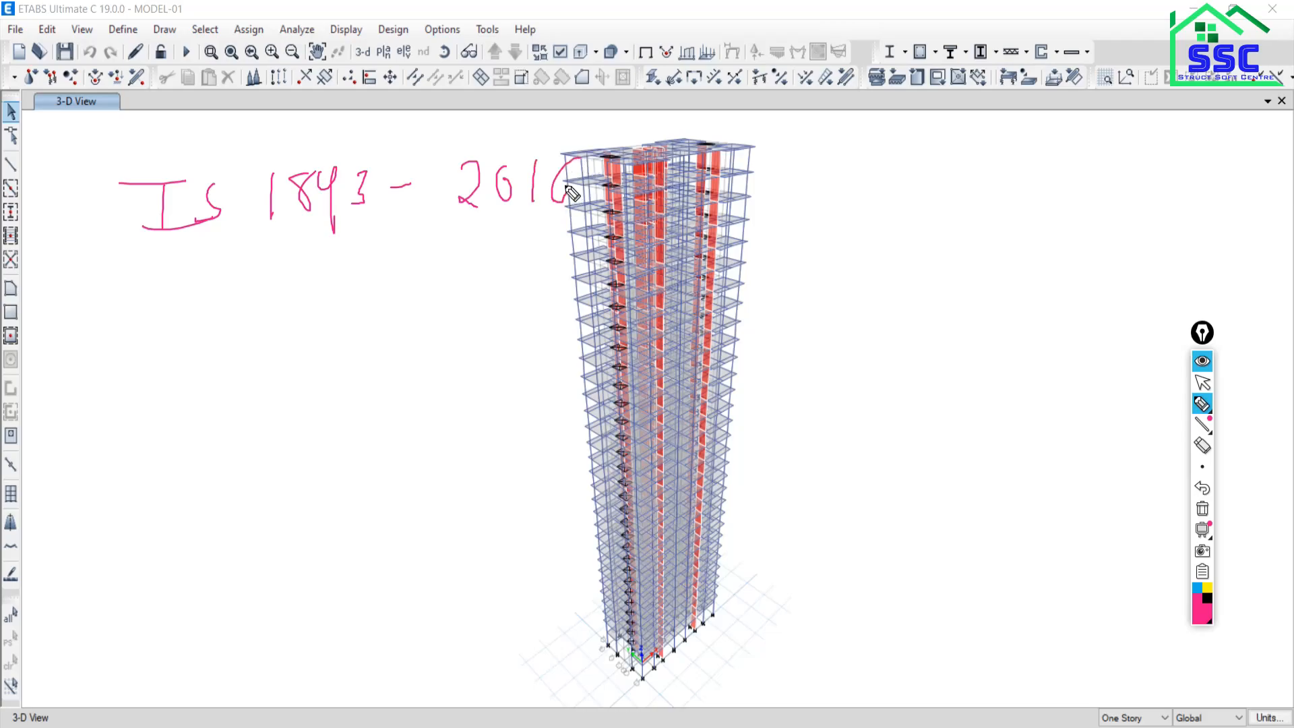
left_click_drag(160, 258, 618, 221)
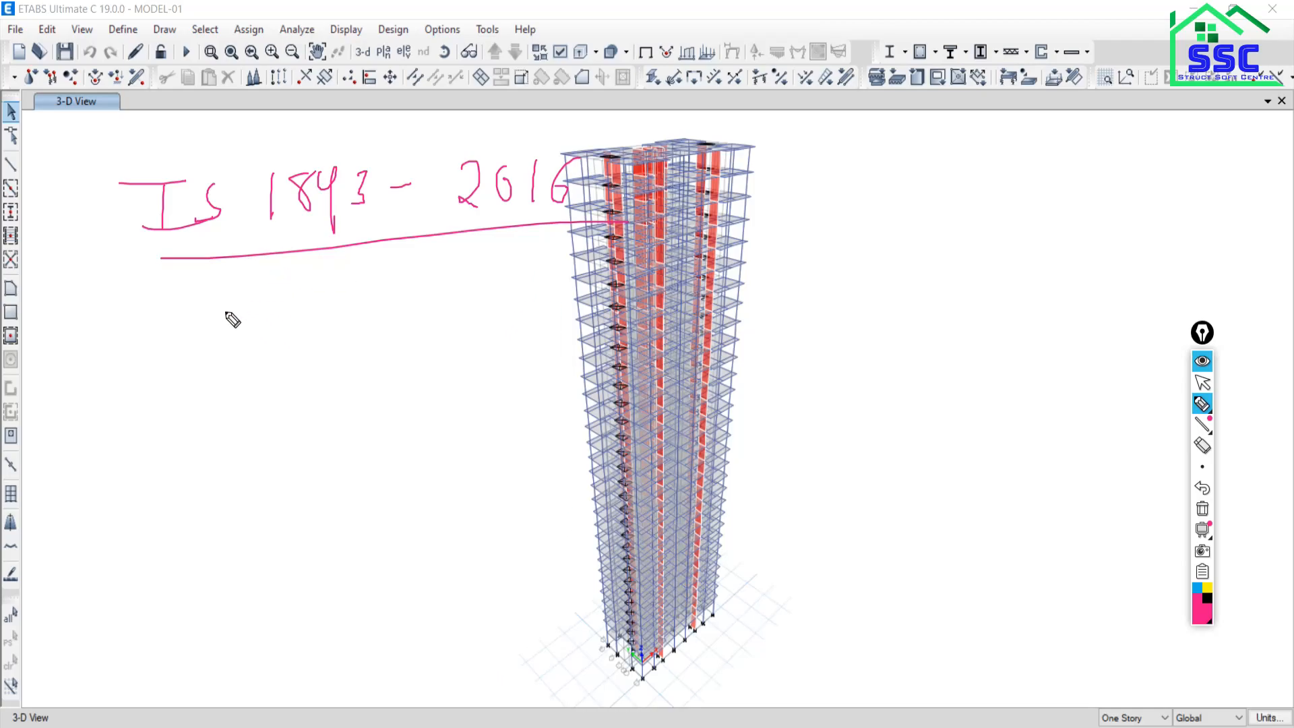
Write the seismic parameters P, R, Z, I and T below the code note.
mouse_move(207, 291)
left_mouse_down()
mouse_move(207, 349)
mouse_move(226, 296)
mouse_move(208, 315)
left_mouse_up()
left_click_drag(200, 389, 199, 435)
left_click_drag(200, 390, 274, 474)
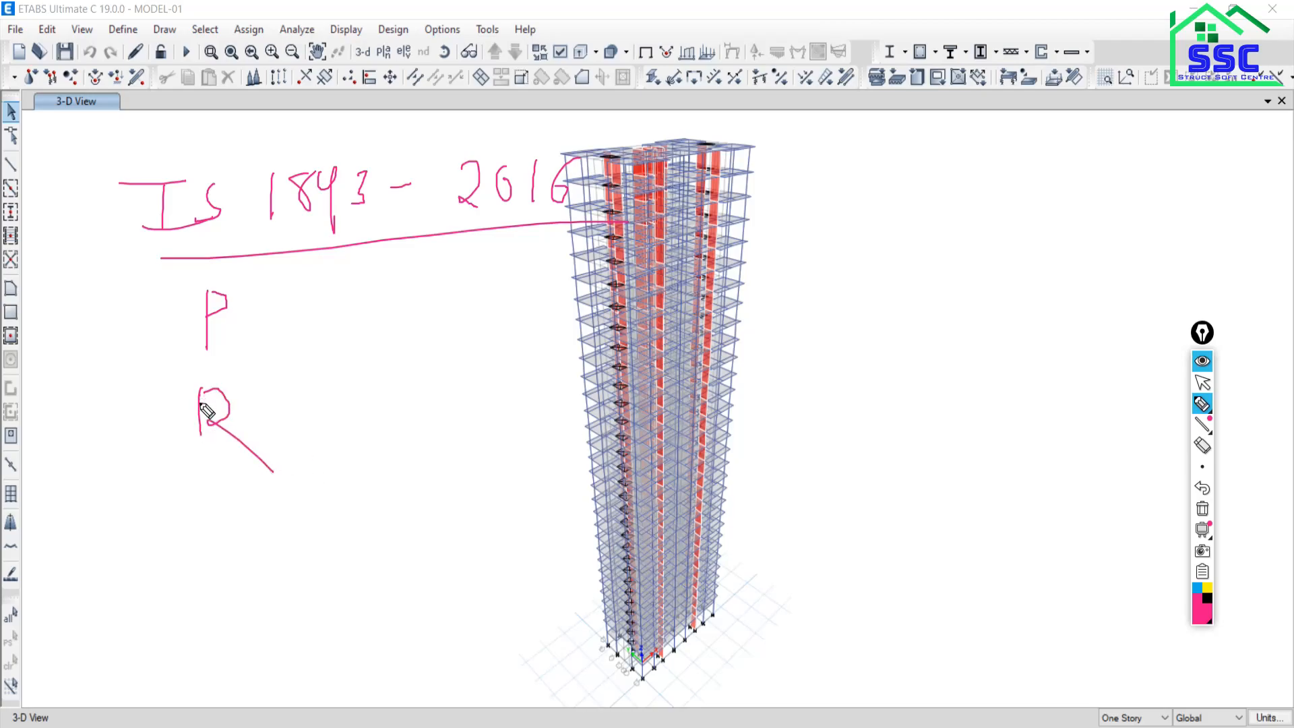
left_click_drag(201, 405, 199, 448)
left_click_drag(225, 520, 254, 558)
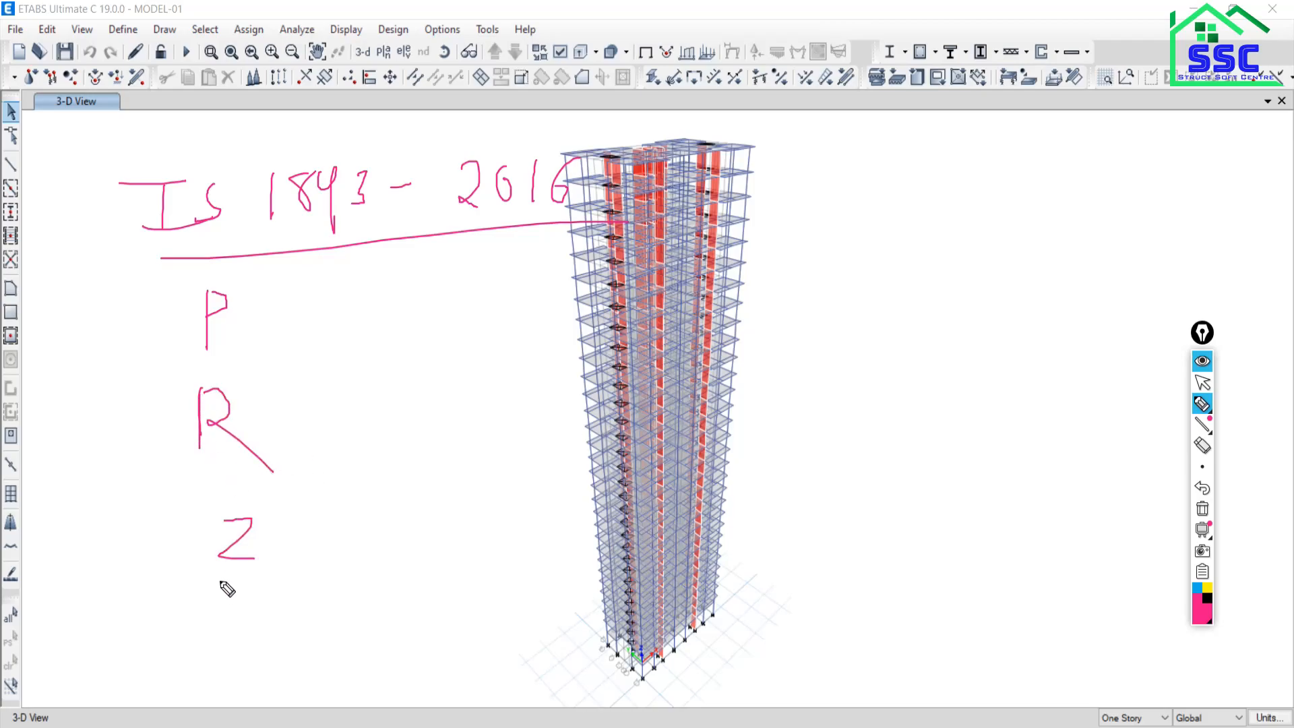
mouse_move(230, 615)
left_mouse_down()
mouse_move(273, 602)
mouse_move(243, 653)
mouse_move(268, 657)
left_mouse_up()
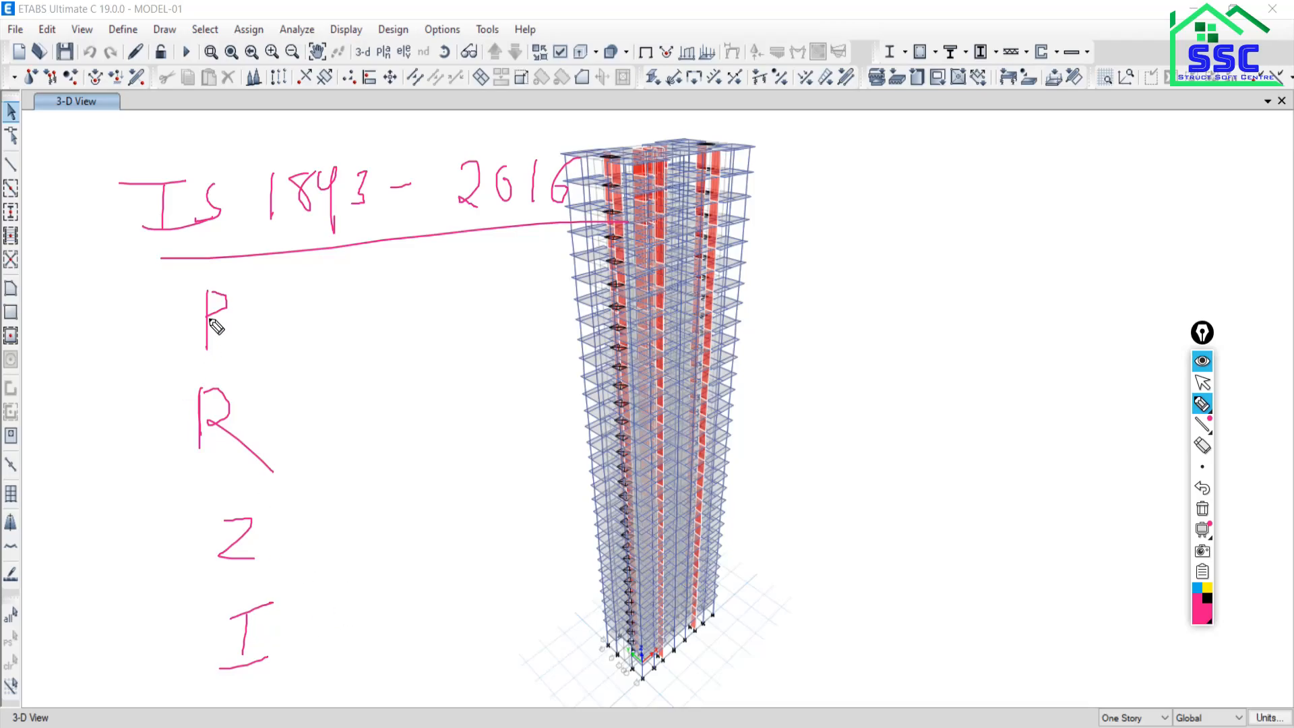
mouse_move(347, 292)
left_mouse_down()
mouse_move(396, 271)
mouse_move(371, 309)
left_mouse_up()
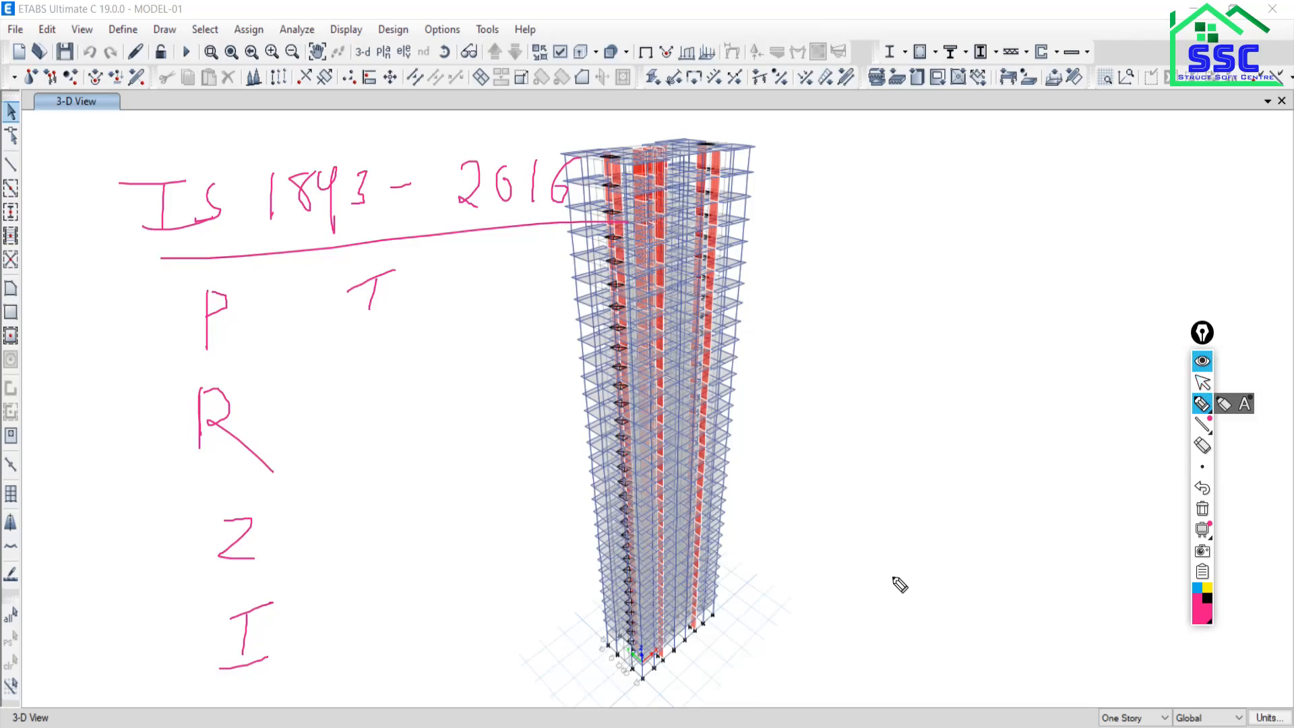
Exit drawing mode and erase all the handwritten notes.
key("ctrl+shift+2")
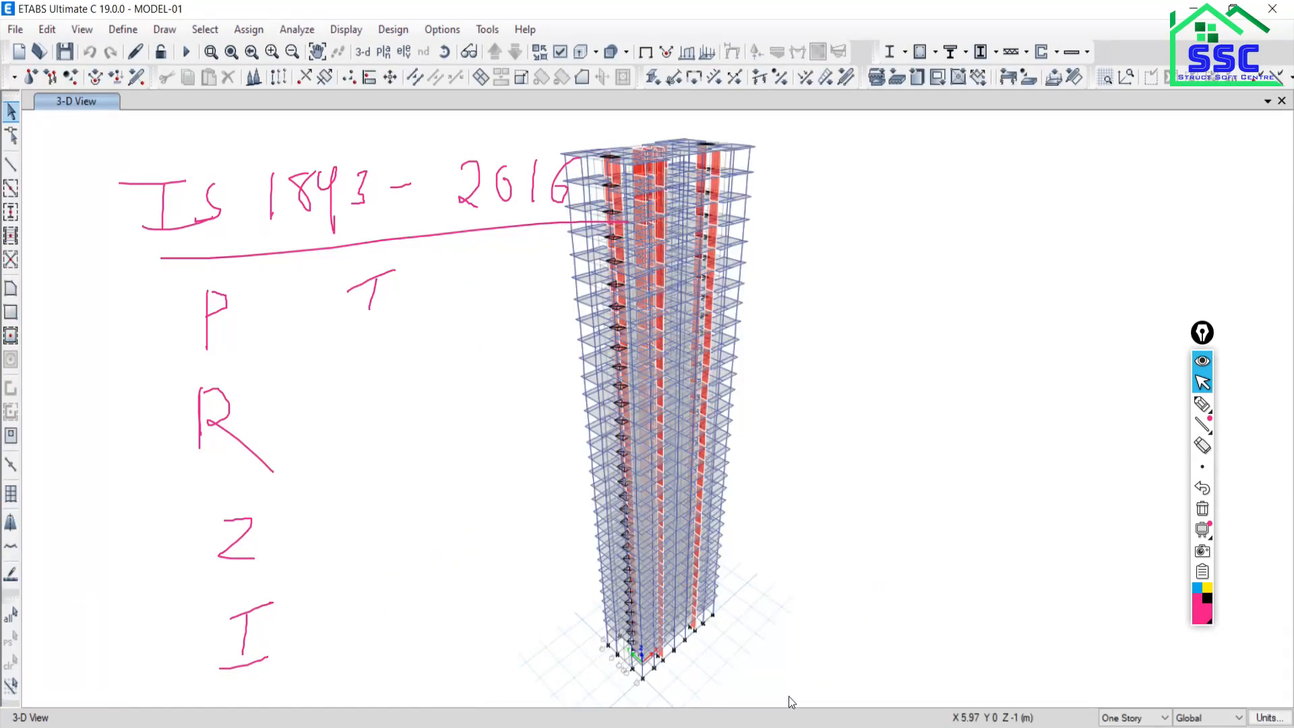
mouse_move(1211, 410)
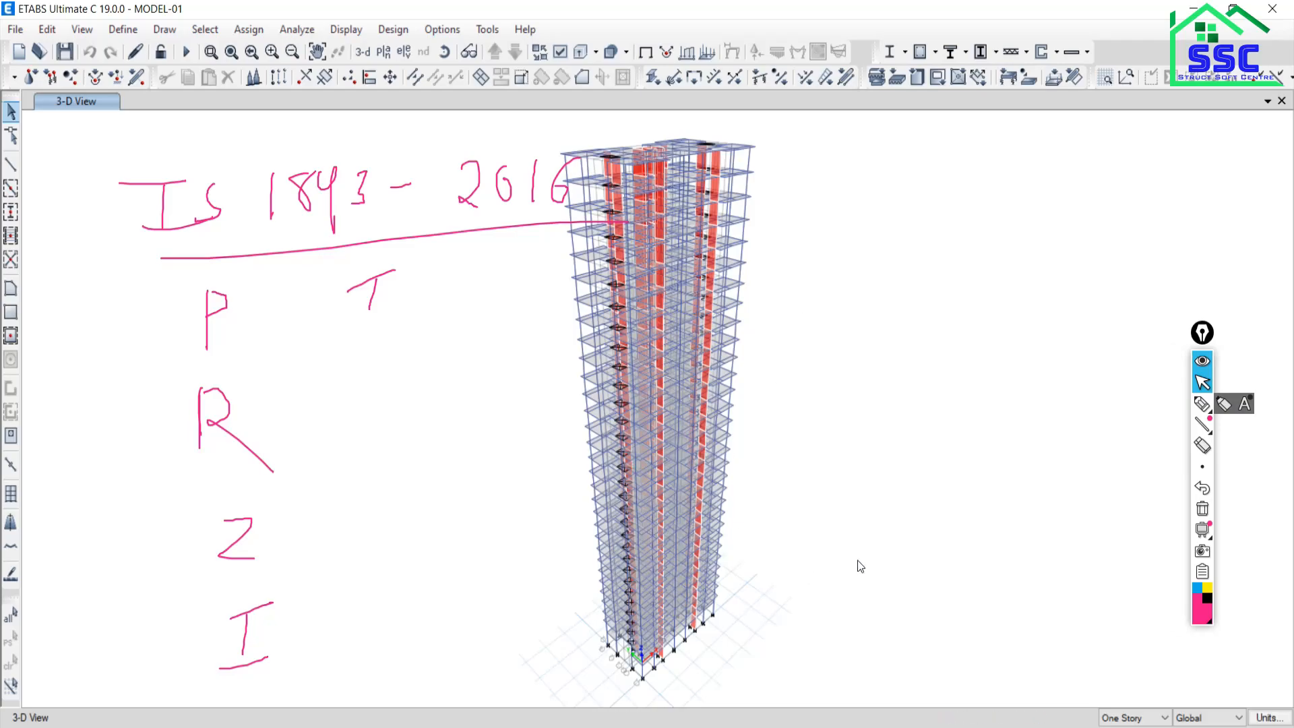
left_click(1203, 511)
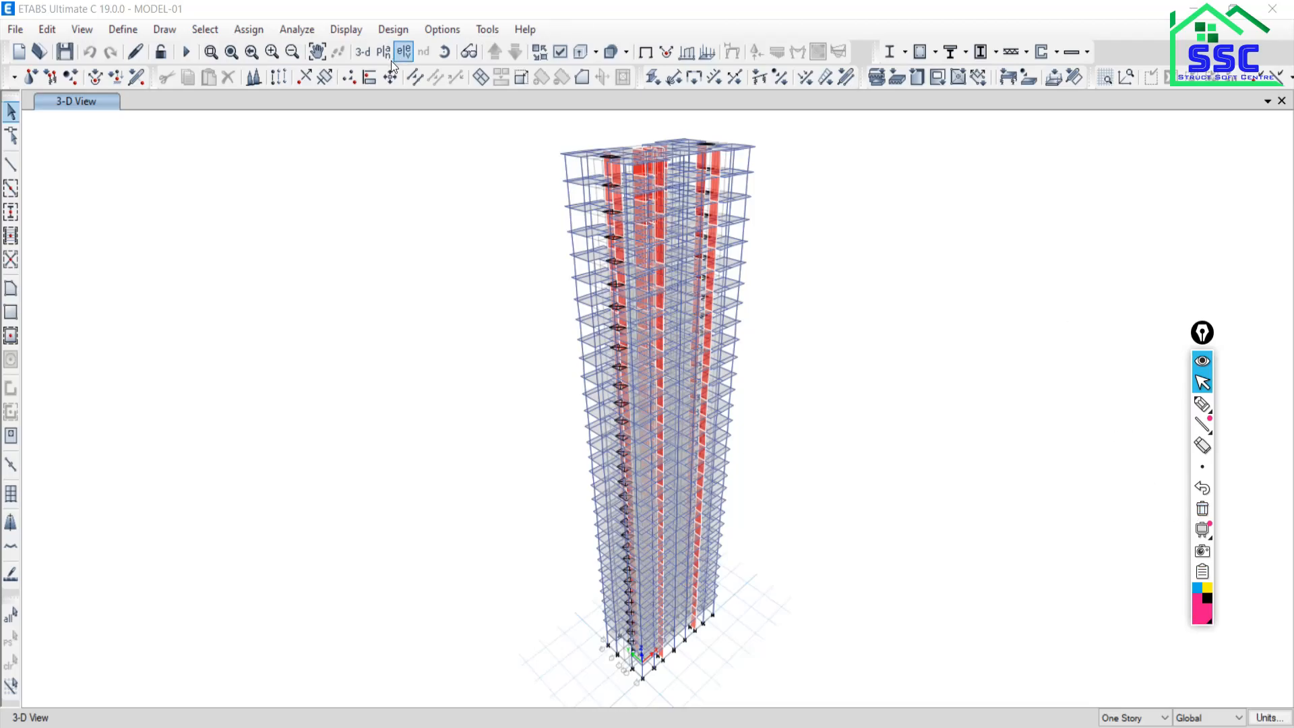
Run the tower model's analysis, then scroll the Over all.pdf brochure to page 4.
left_click(187, 54)
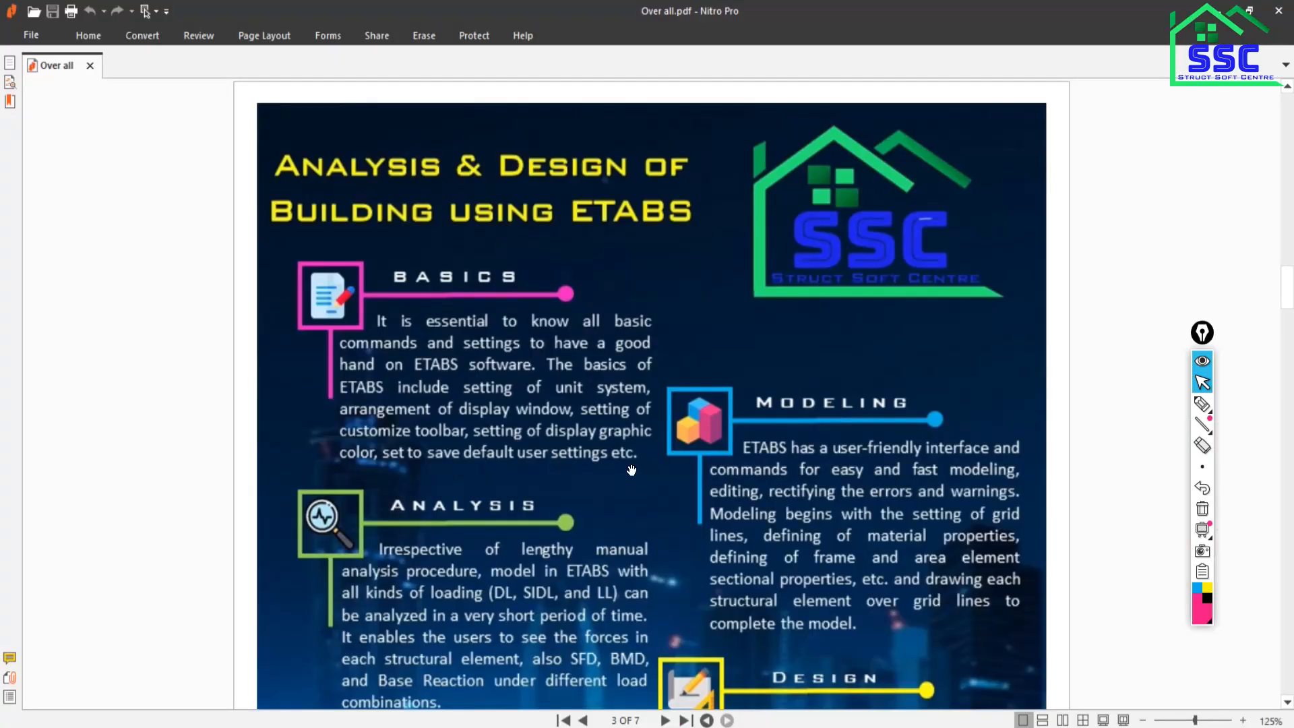
scroll(635, 476, "down", 15)
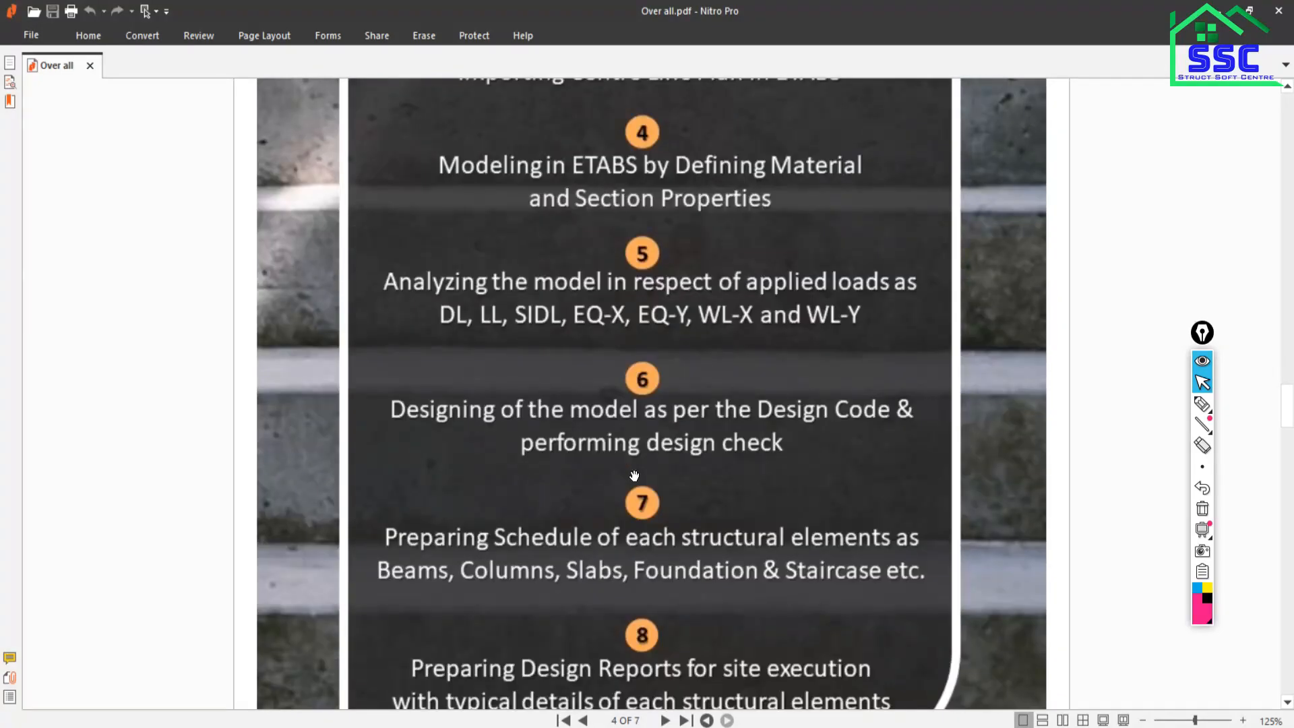
scroll(635, 475, "up", 3)
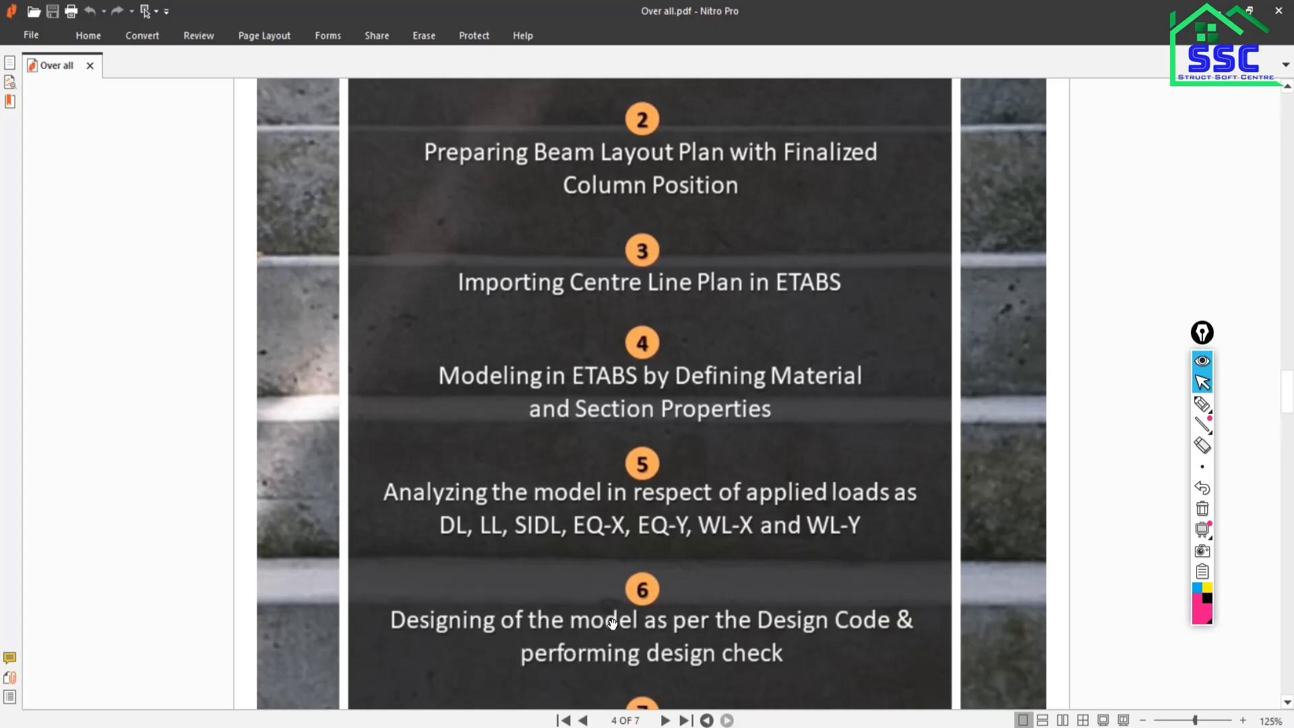
scroll(481, 529, "down", 3)
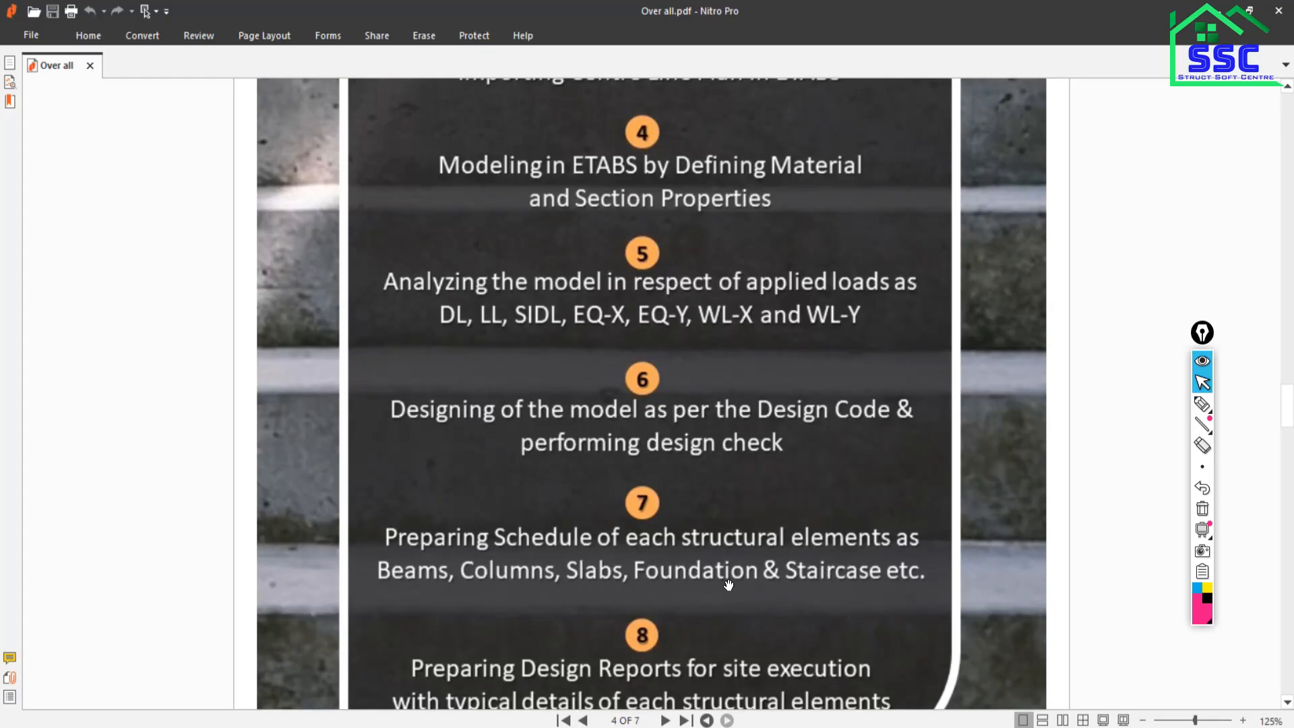
scroll(644, 578, "down", 1)
scroll(643, 579, "down", 1)
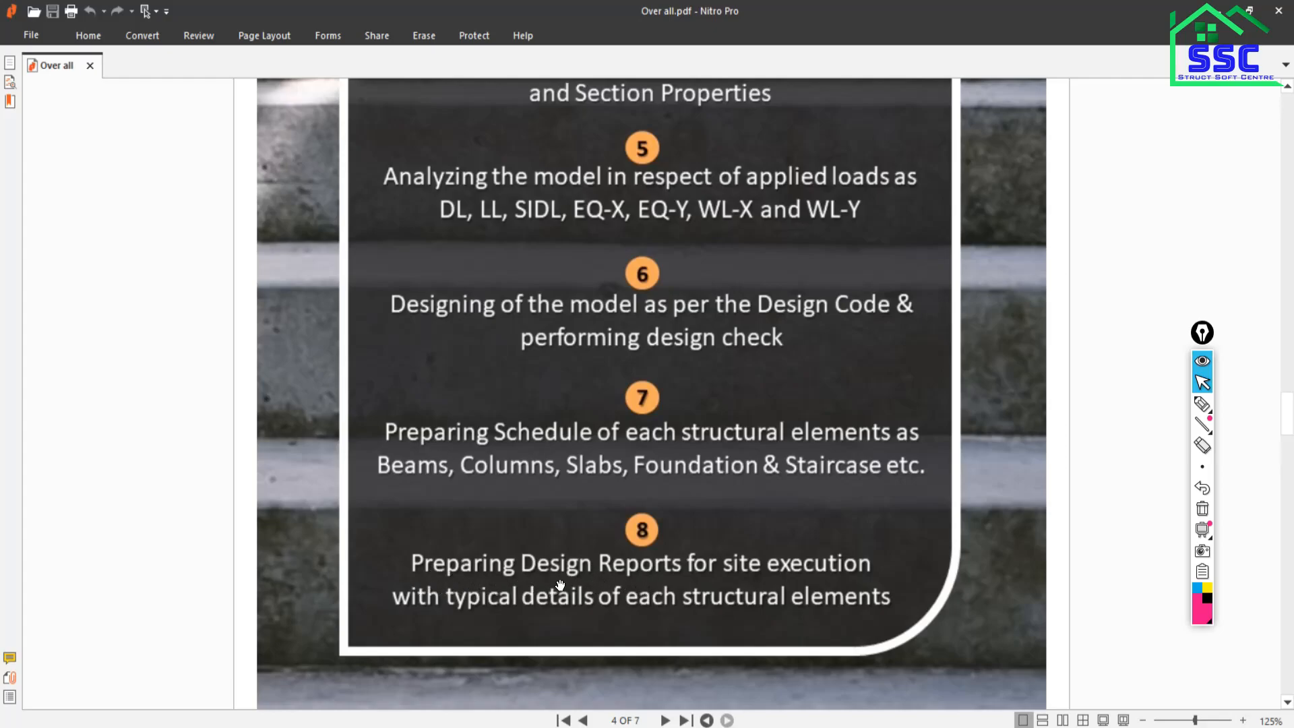
scroll(559, 587, "down", 1)
scroll(556, 580, "up", 1)
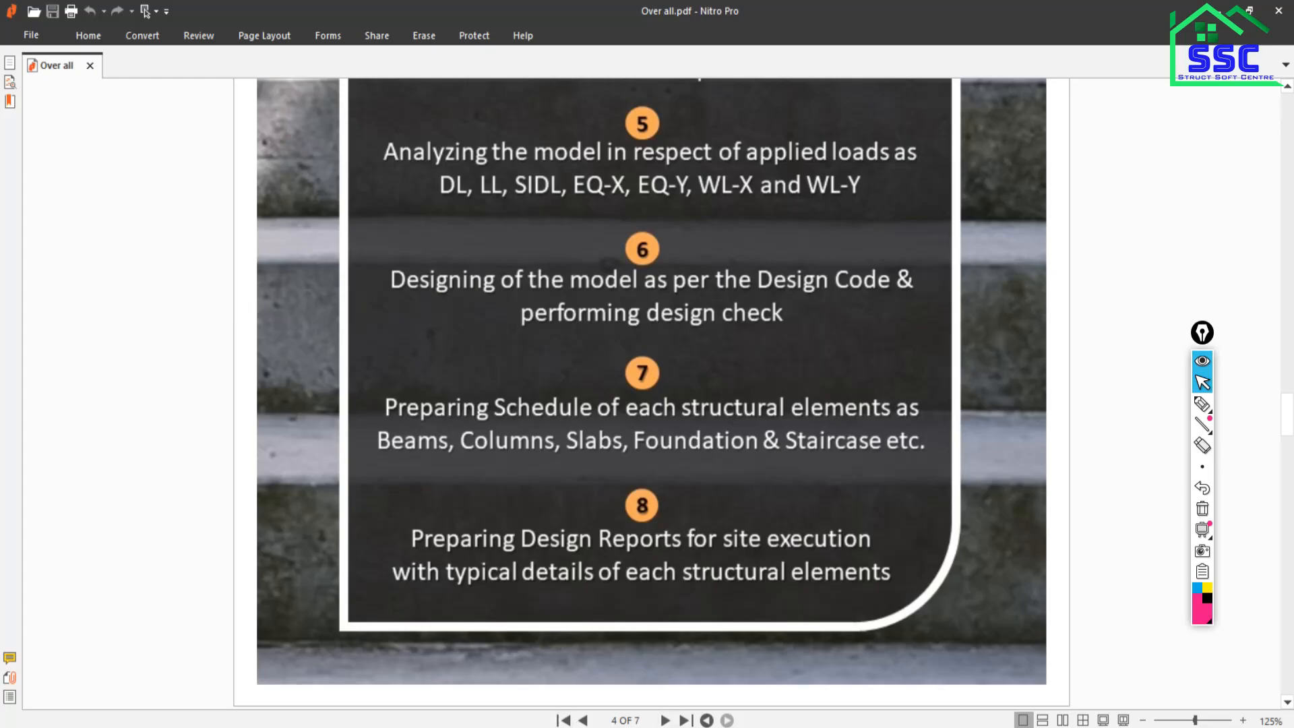
mouse_move(447, 727)
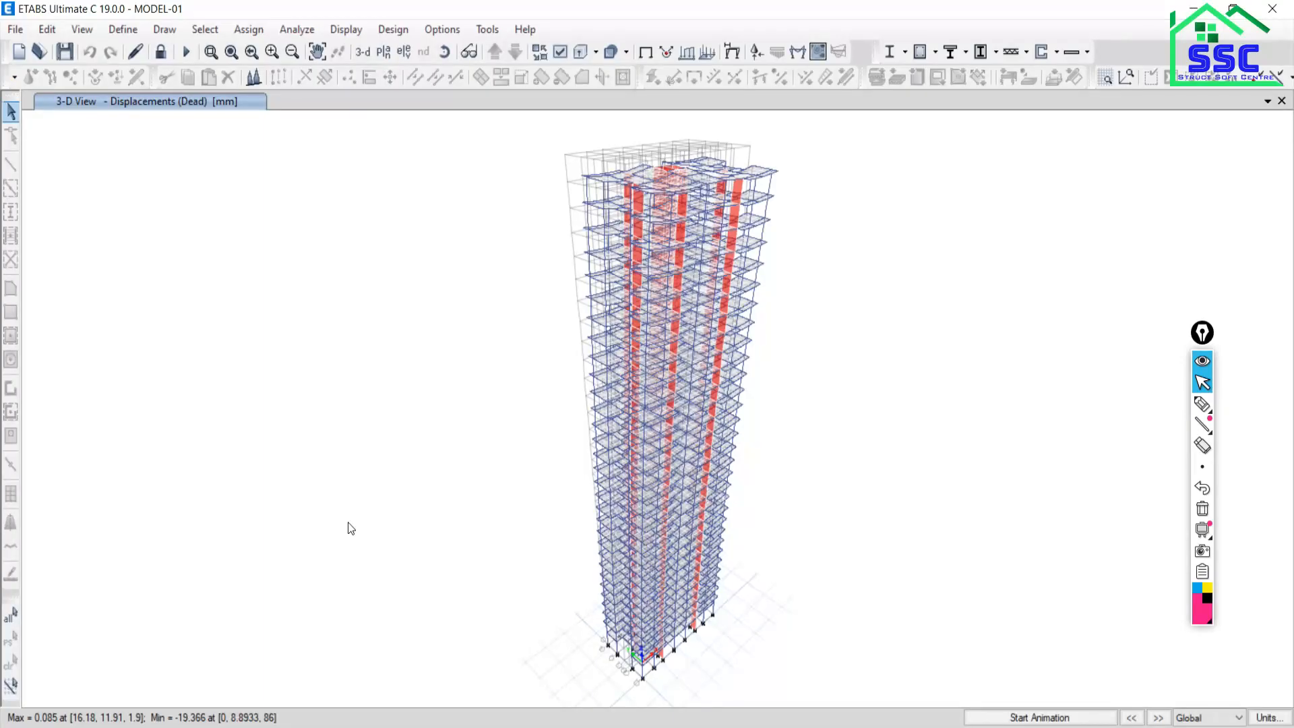
Read joint displacements on the dead-load view, then pick the freehand annotation pen.
mouse_move(162, 727)
mouse_move(661, 213)
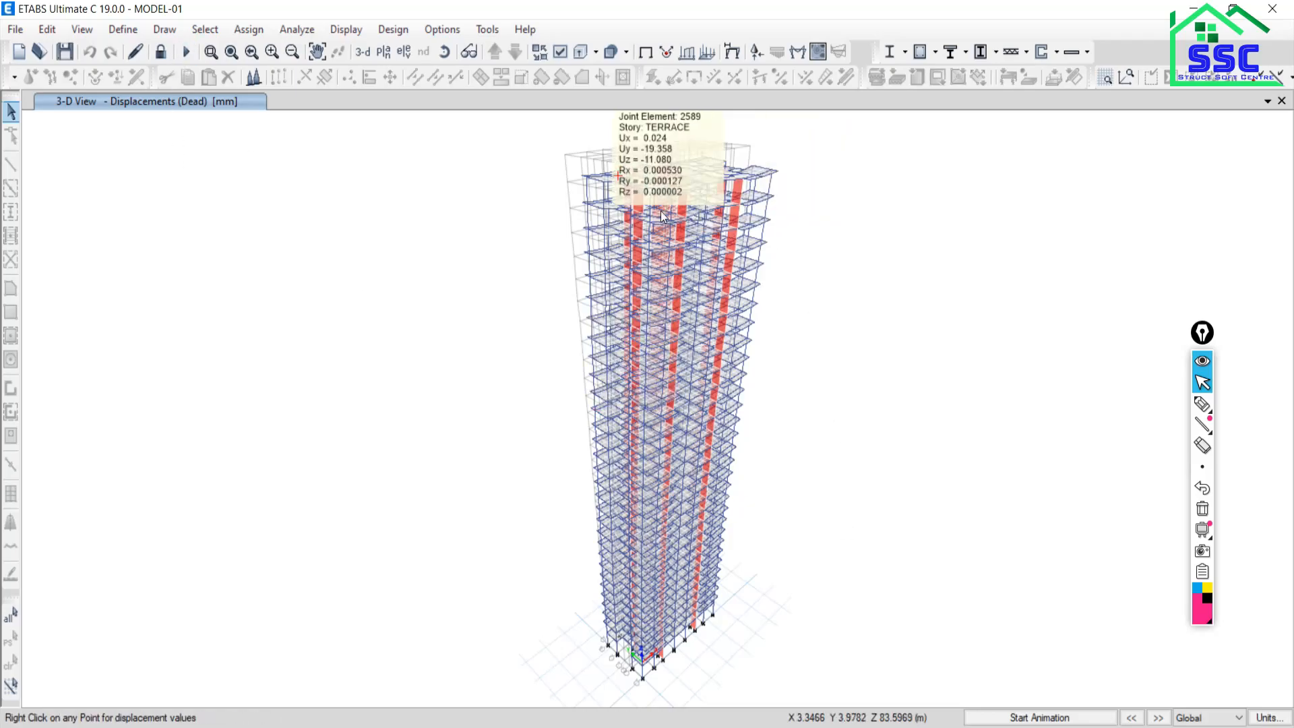
mouse_move(701, 298)
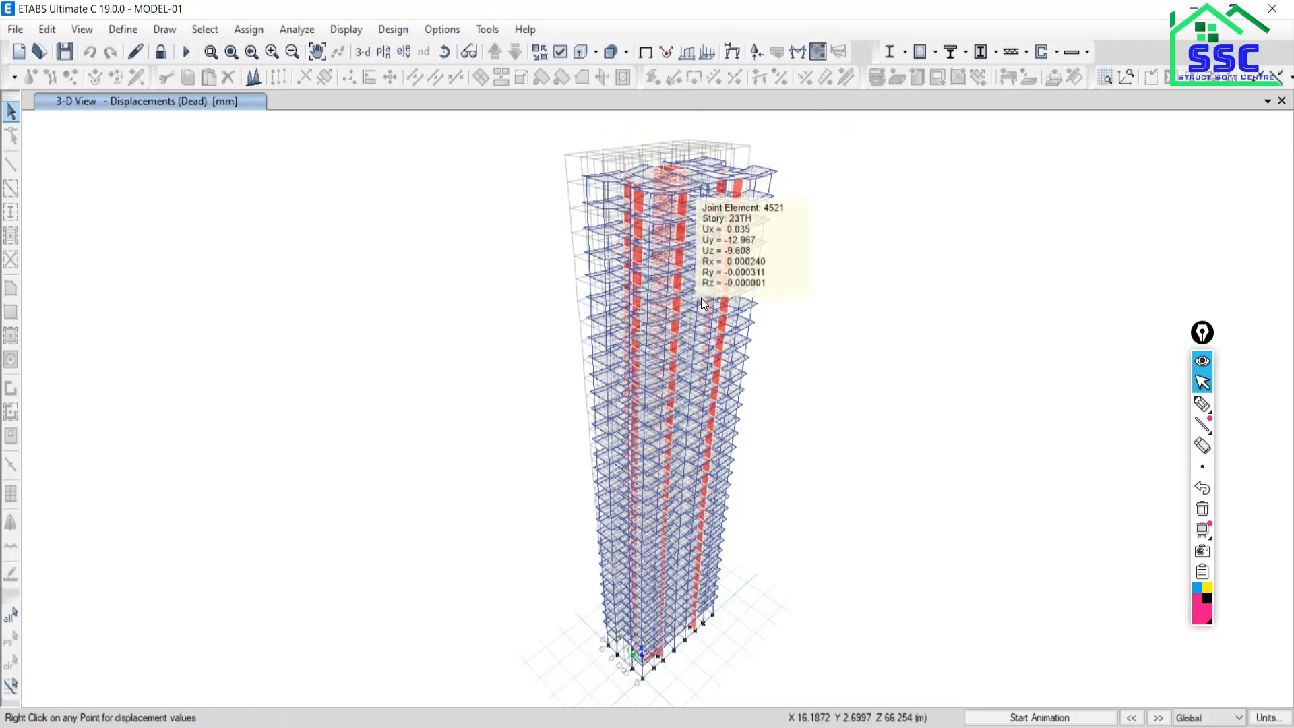
left_click(1203, 404)
mouse_move(110, 141)
left_mouse_down()
mouse_move(107, 162)
mouse_move(128, 141)
mouse_move(142, 153)
mouse_move(129, 159)
mouse_move(184, 152)
mouse_move(127, 166)
left_mouse_up()
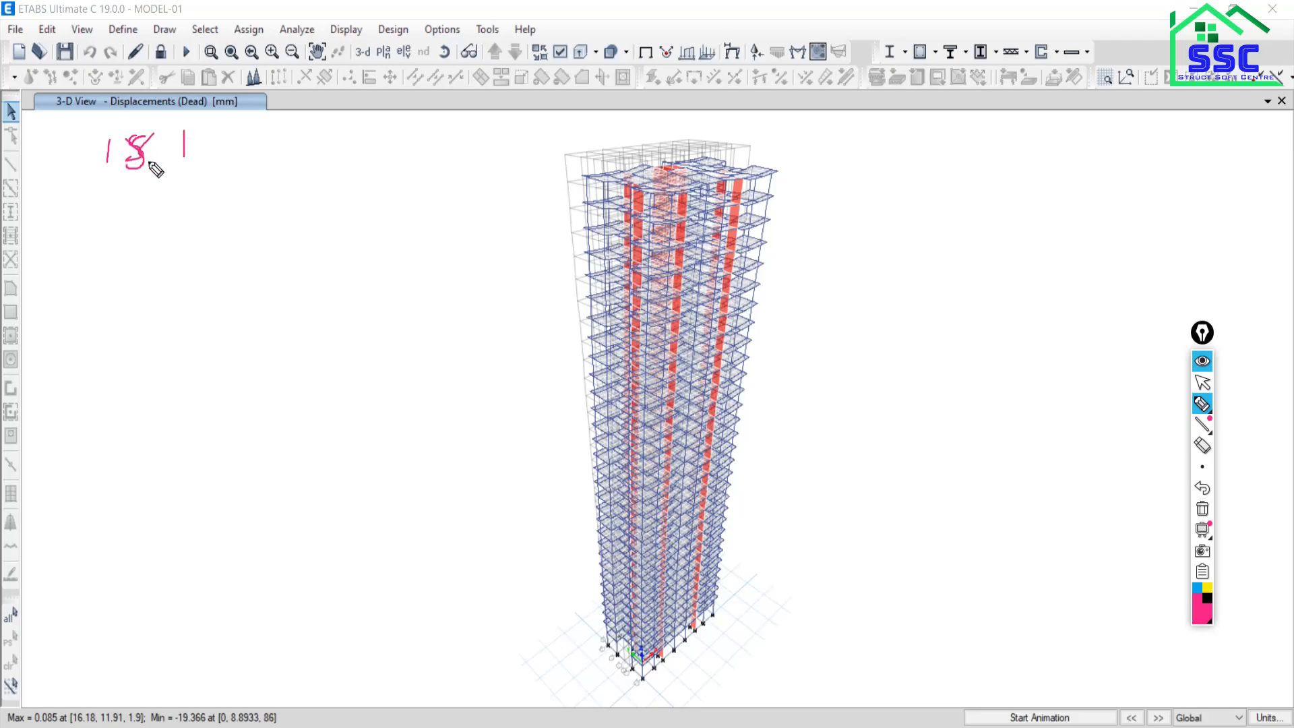
left_click_drag(190, 131, 189, 157)
mouse_move(214, 137)
left_mouse_down()
mouse_move(205, 155)
mouse_move(233, 132)
mouse_move(243, 171)
left_mouse_up()
mouse_move(259, 137)
left_mouse_down()
mouse_move(257, 162)
mouse_move(323, 146)
mouse_move(345, 166)
left_mouse_up()
mouse_move(350, 149)
left_mouse_down()
mouse_move(348, 166)
mouse_move(387, 167)
left_mouse_up()
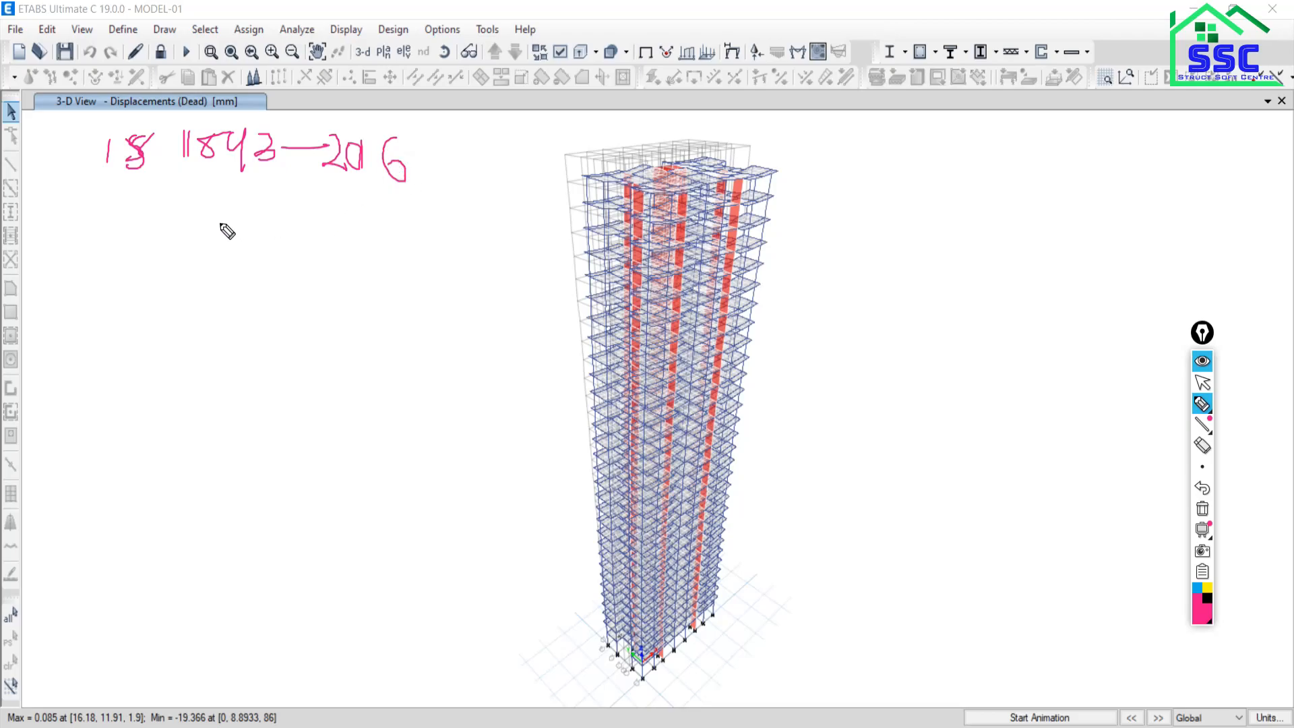
left_click_drag(122, 239, 140, 265)
mouse_move(159, 201)
left_mouse_down()
mouse_move(150, 217)
mouse_move(169, 217)
left_mouse_up()
mouse_move(163, 210)
left_mouse_down()
mouse_move(196, 232)
mouse_move(243, 216)
mouse_move(266, 246)
mouse_move(314, 215)
mouse_move(391, 257)
left_mouse_up()
mouse_move(110, 329)
left_mouse_down()
mouse_move(162, 303)
mouse_move(184, 330)
mouse_move(212, 310)
mouse_move(245, 333)
mouse_move(280, 327)
mouse_move(277, 345)
mouse_move(273, 312)
mouse_move(280, 351)
mouse_move(324, 341)
mouse_move(315, 358)
left_mouse_up()
left_click_drag(82, 407, 506, 329)
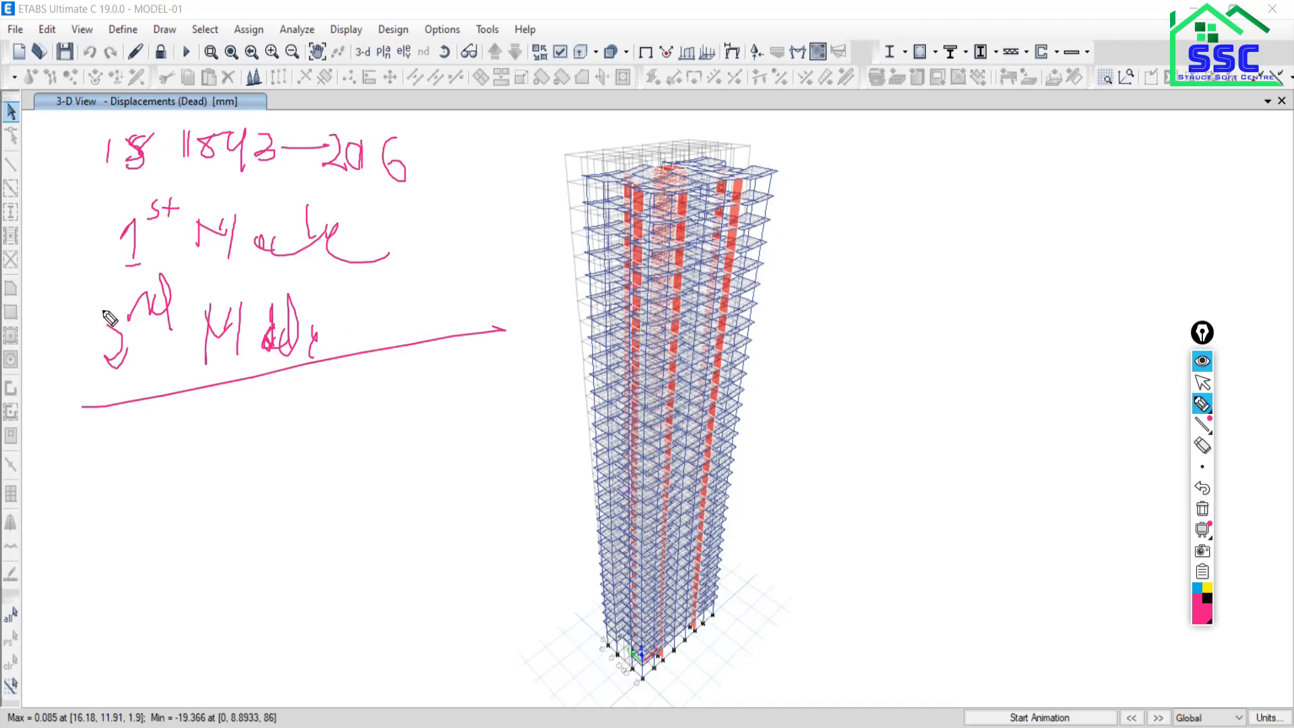
mouse_move(71, 295)
left_mouse_down()
mouse_move(431, 288)
mouse_move(460, 277)
left_mouse_up()
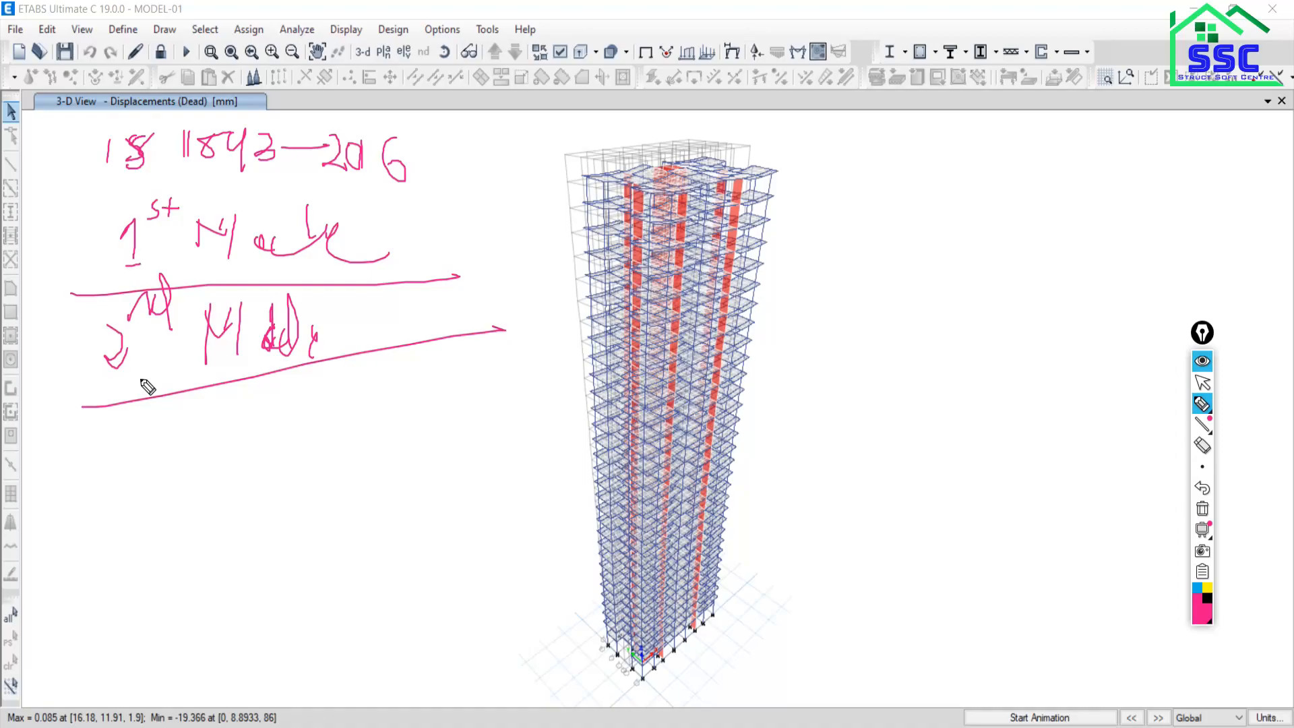
mouse_move(103, 437)
left_mouse_down()
mouse_move(143, 480)
mouse_move(104, 516)
left_mouse_up()
mouse_move(162, 426)
left_mouse_down()
mouse_move(184, 412)
mouse_move(192, 442)
left_mouse_up()
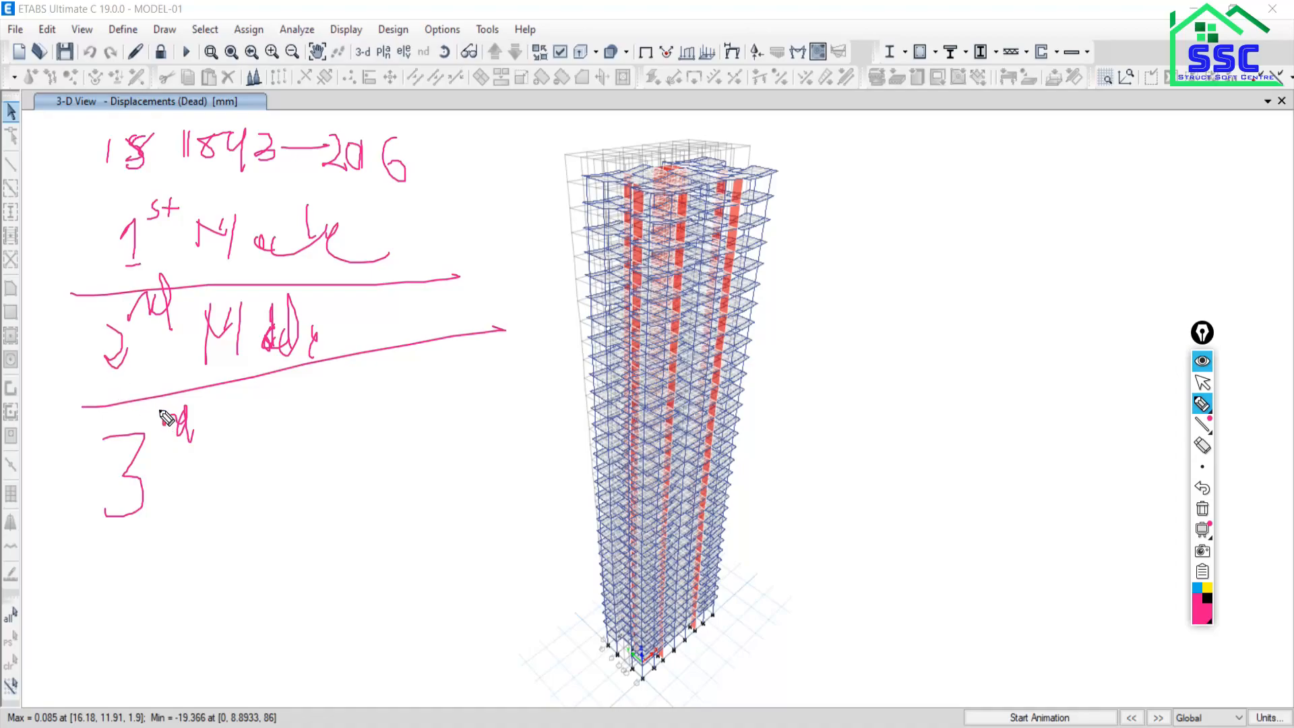
left_click(1203, 509)
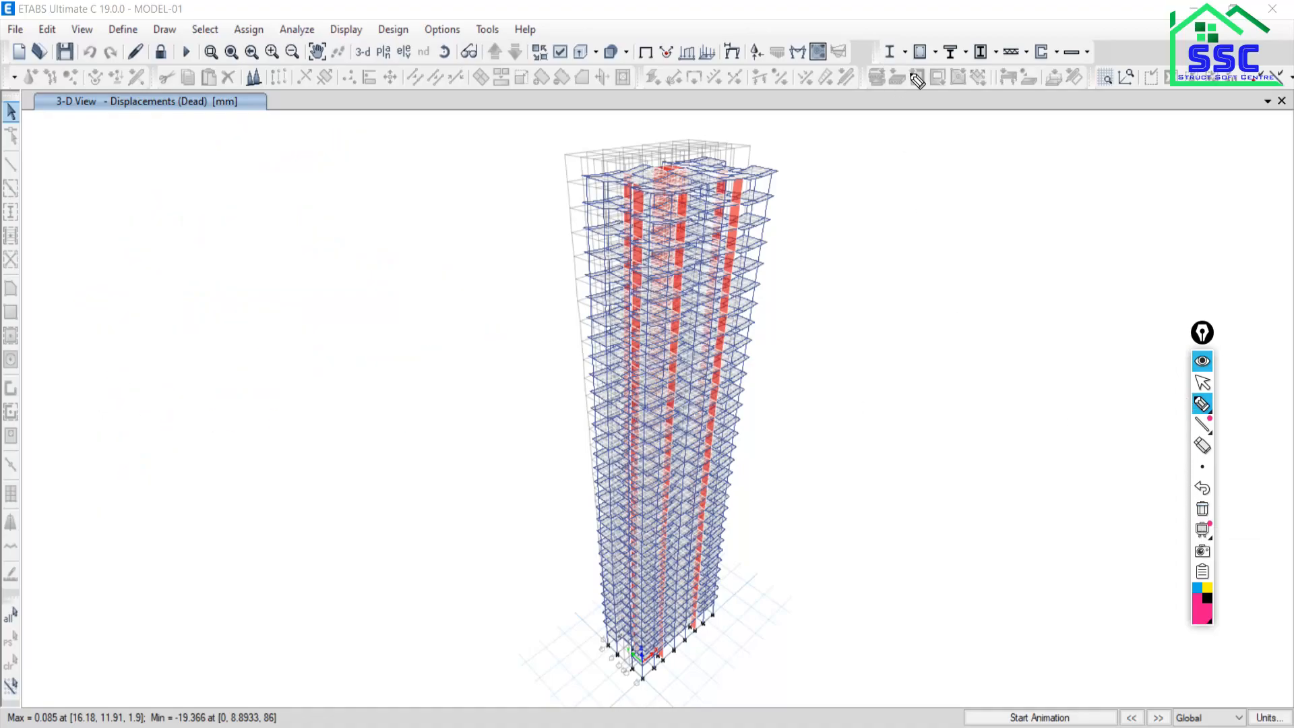
Display the tower's Mode 1 modal shape (period 3.164 s) as the deformed shape in 3-D.
left_click(1203, 383)
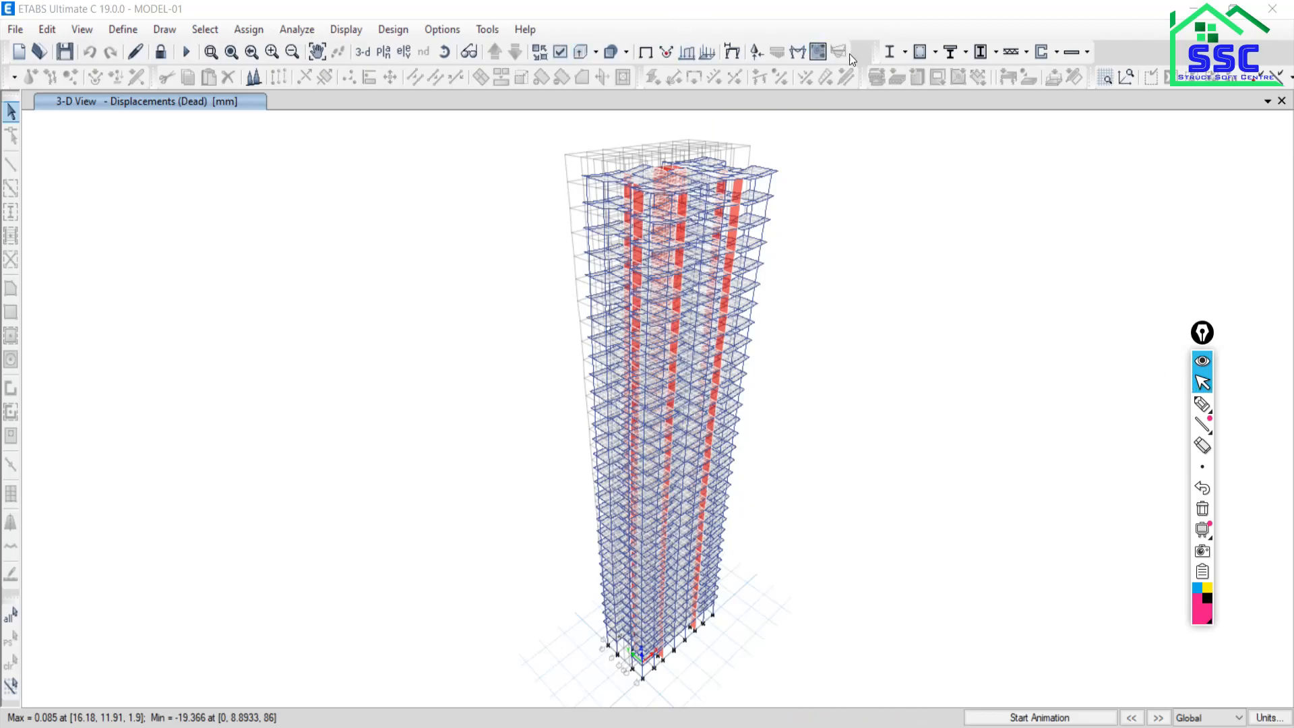
left_click(733, 54)
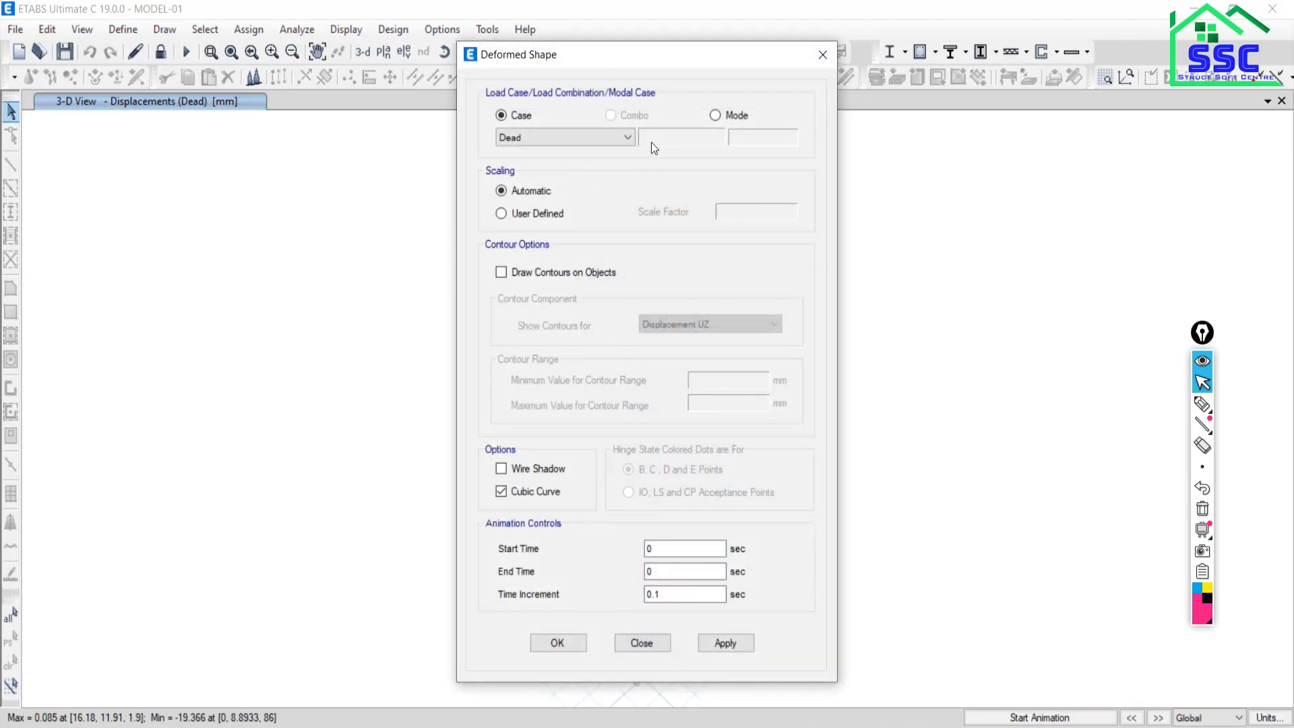
left_click(715, 116)
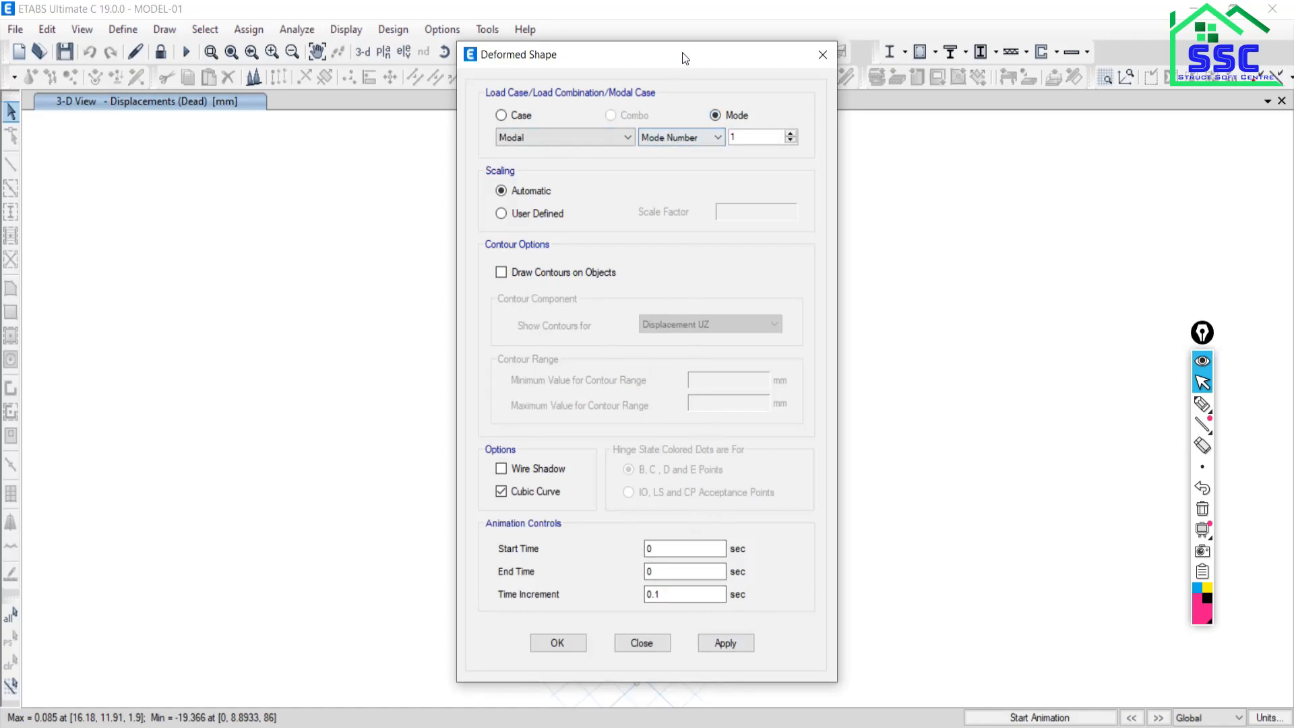
left_click_drag(684, 57, 281, 15)
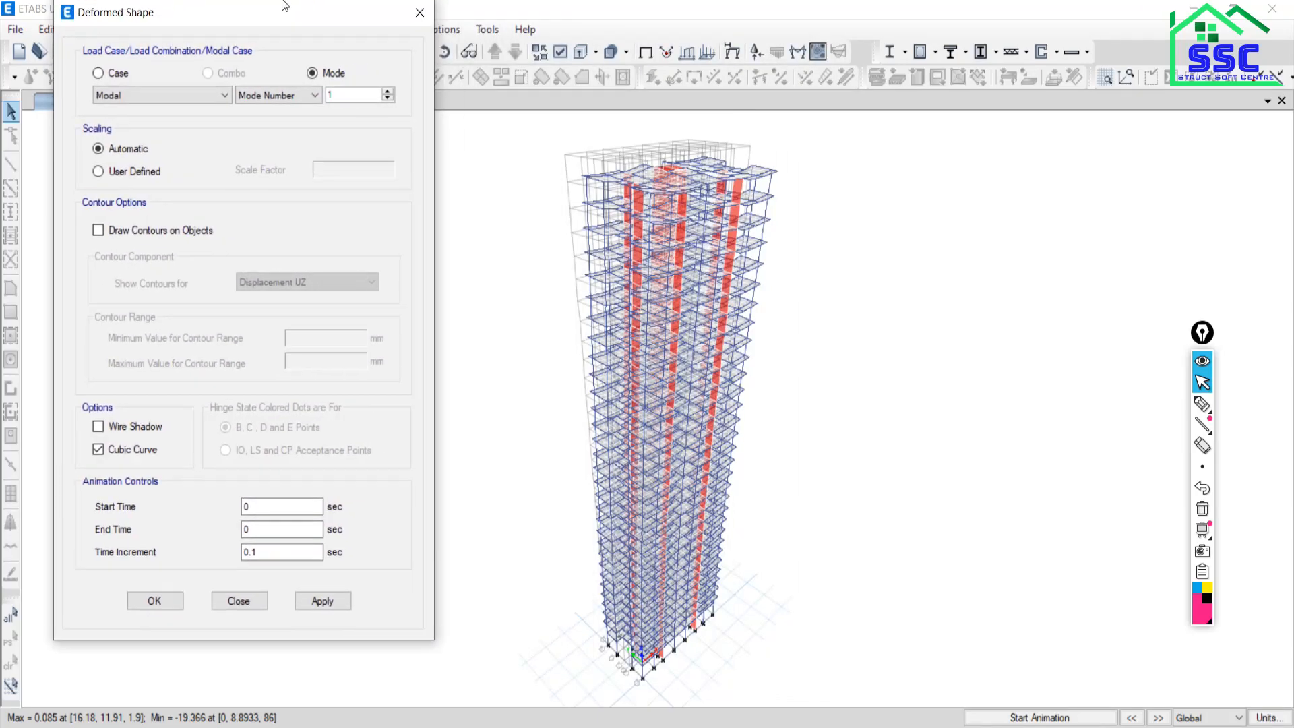
left_click(319, 602)
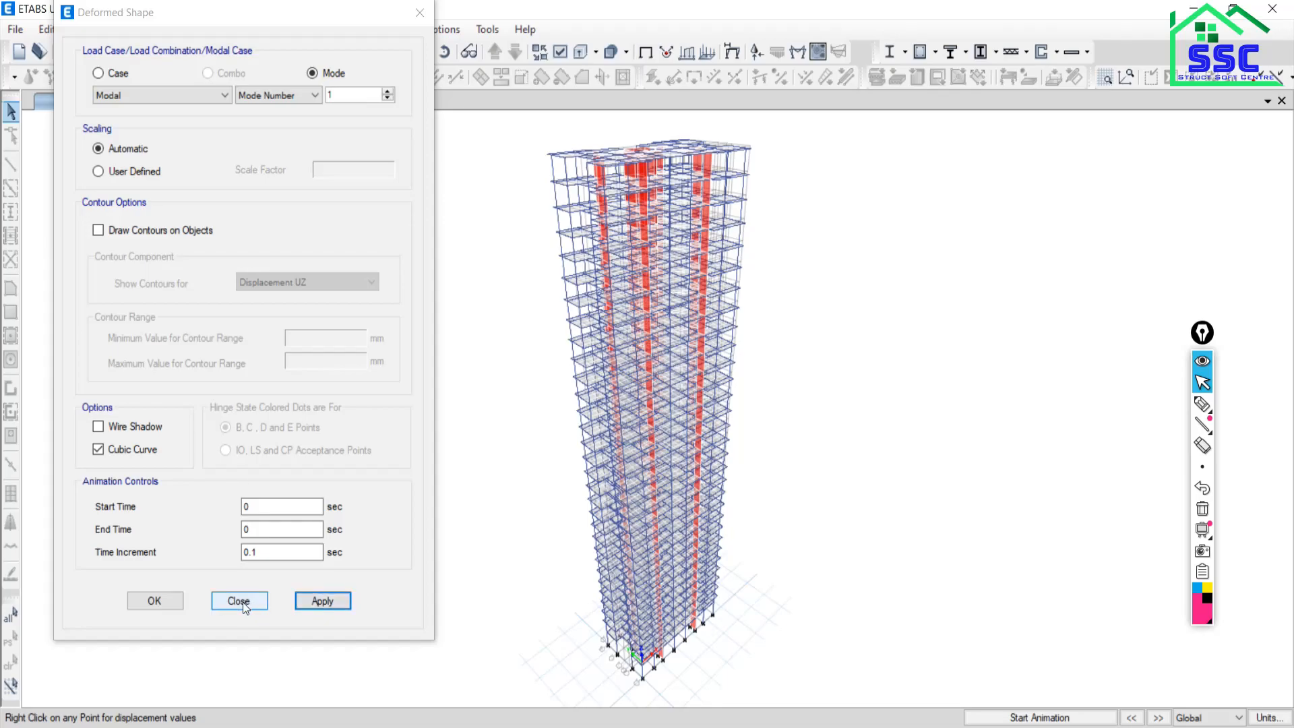
left_click(312, 604)
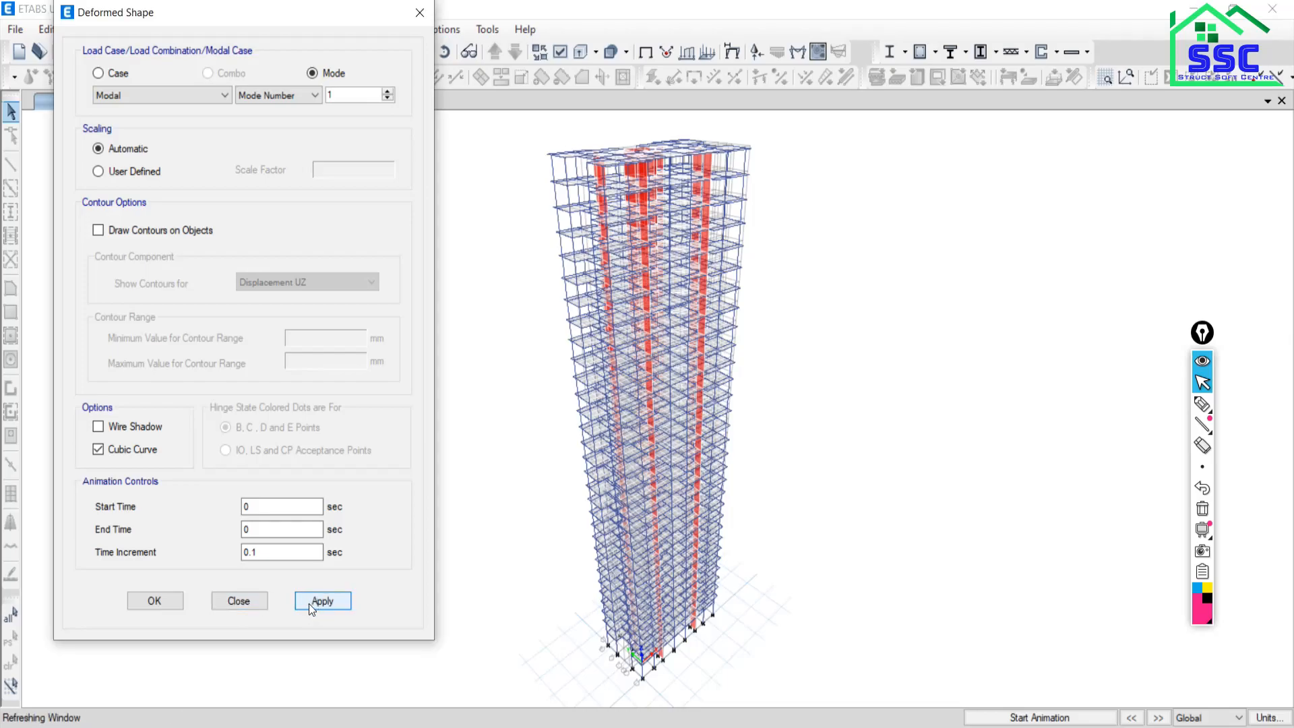
left_click(241, 601)
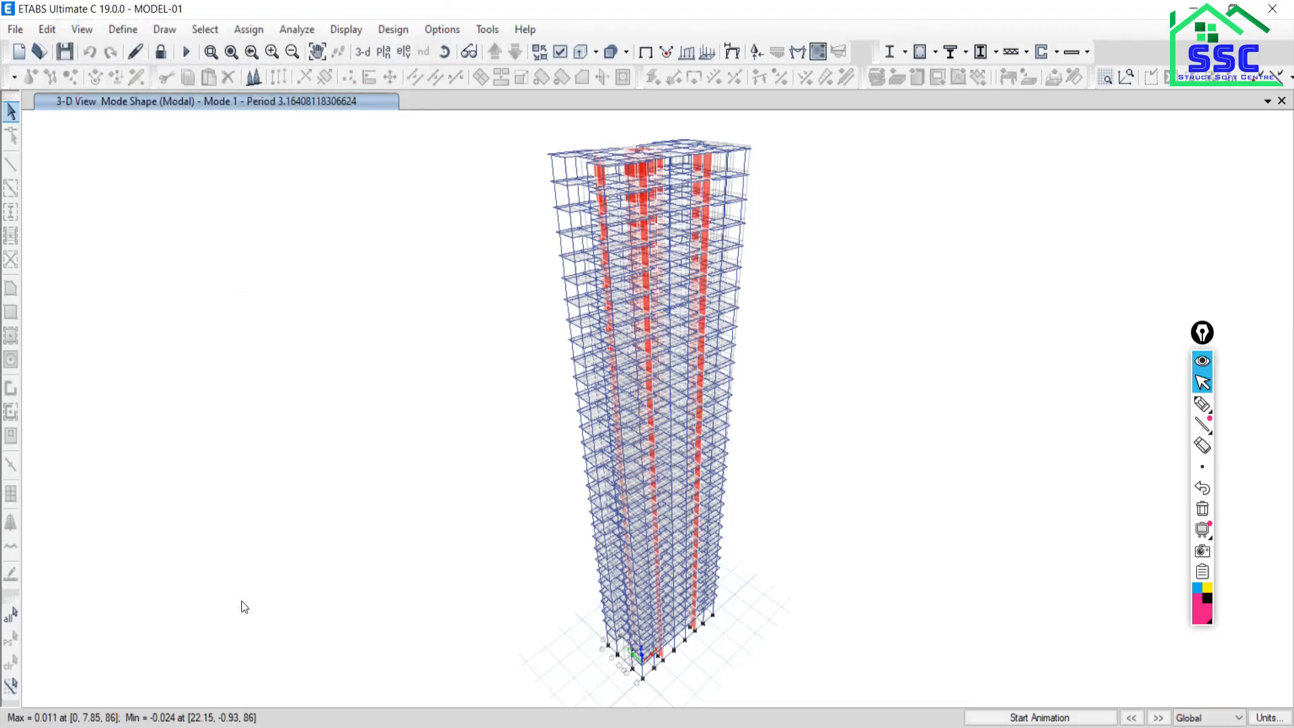
Start the Mode 1 animation and briefly check the Google Meet call.
left_click(1007, 720)
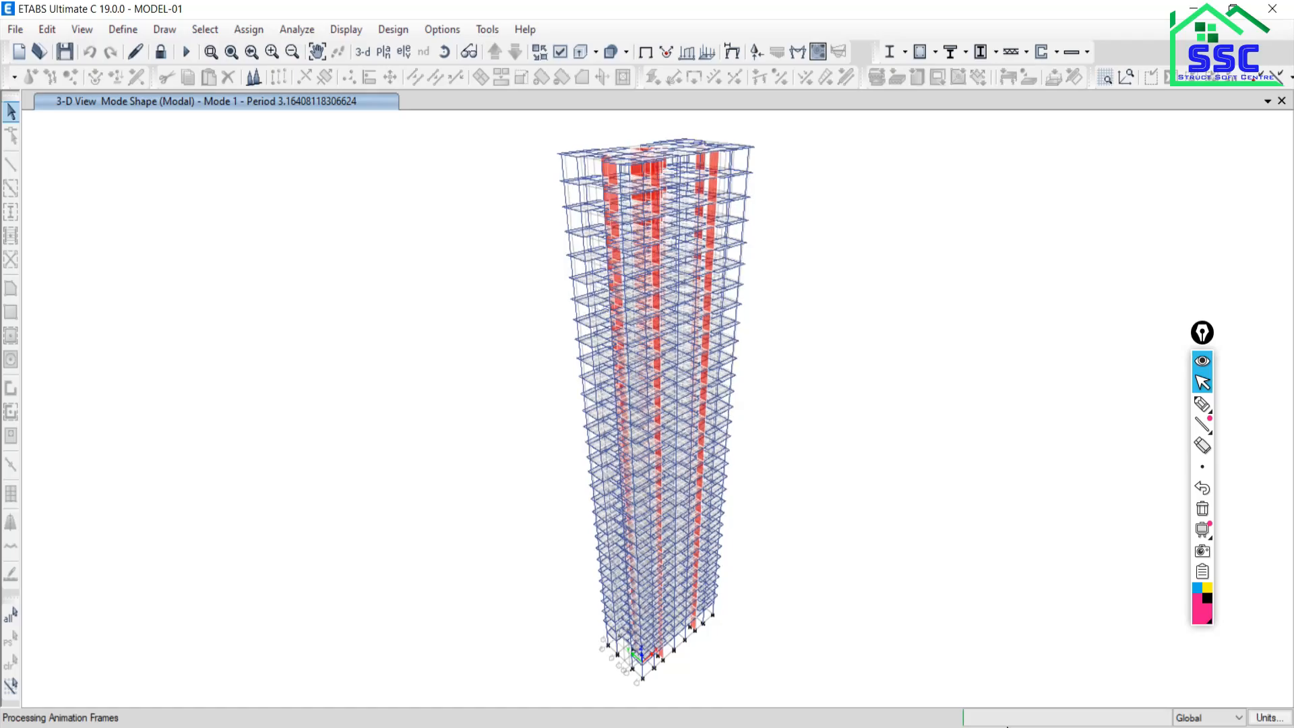
key("alt+Tab")
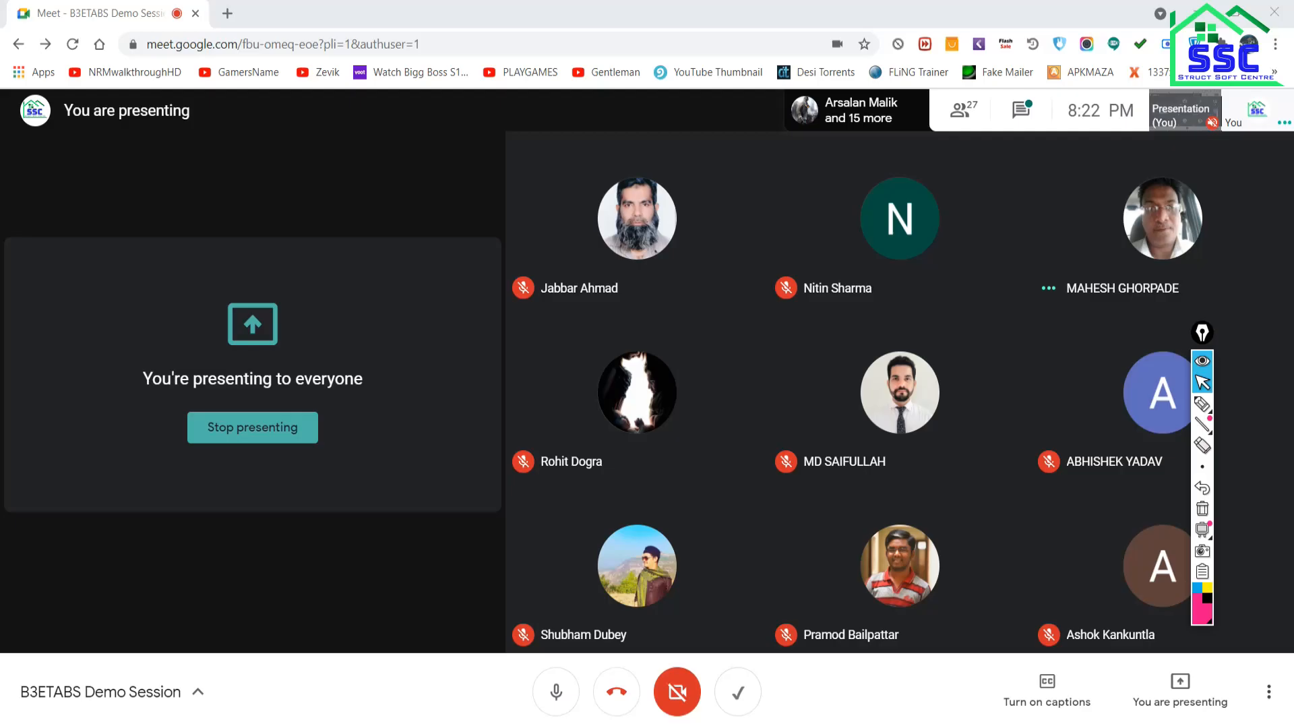
key("alt+Tab")
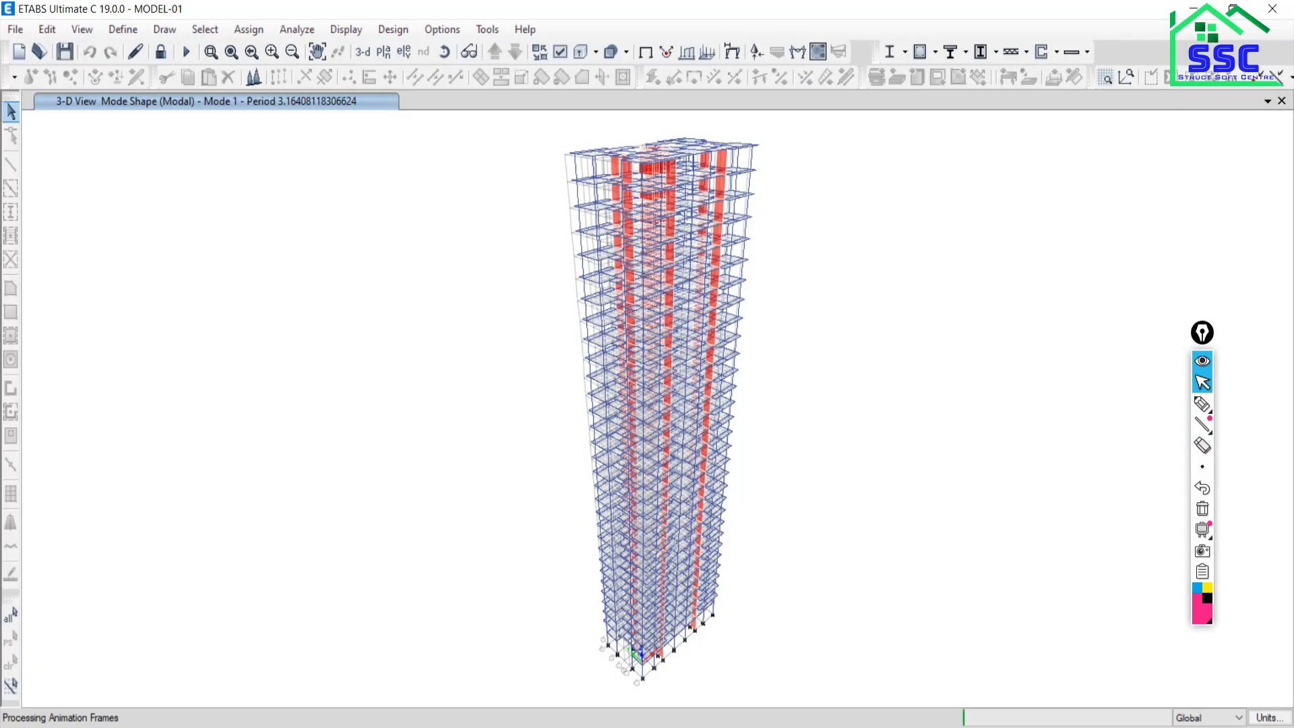
Stop the Mode 1 animation and animate the Mode 2 shape (period 3.057 s).
mouse_move(739, 727)
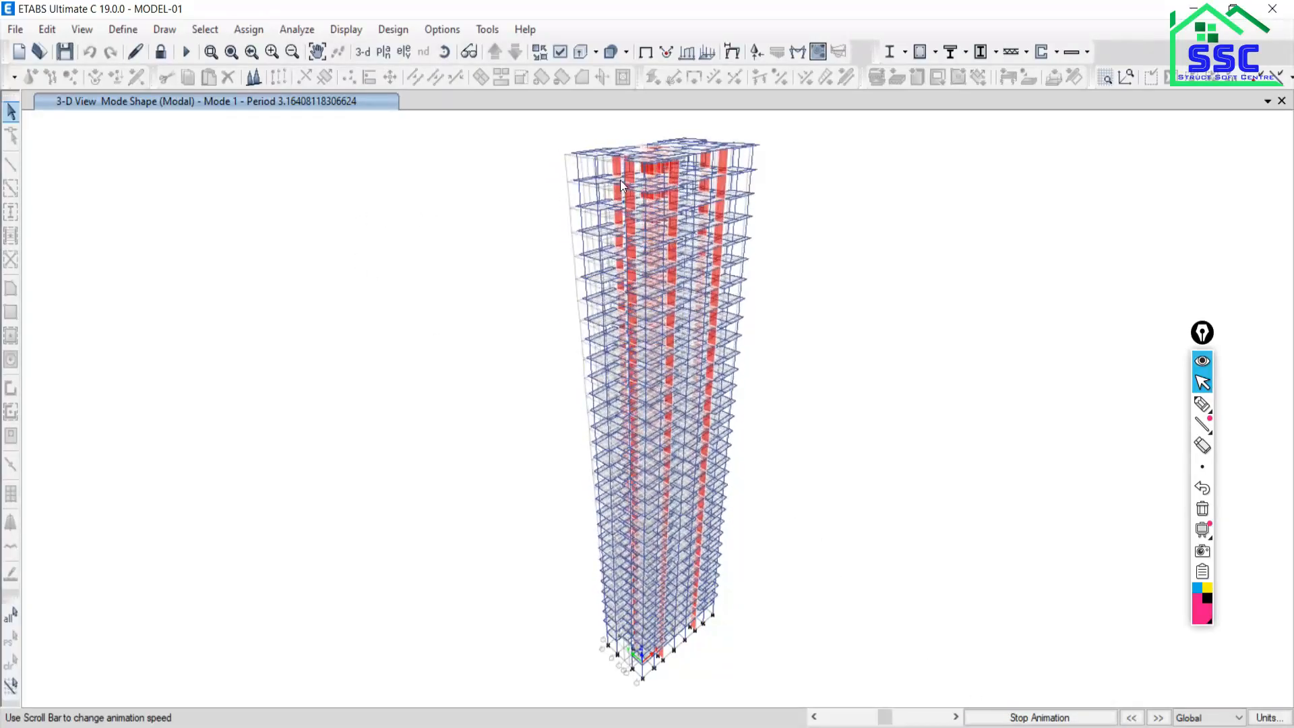
mouse_move(1198, 411)
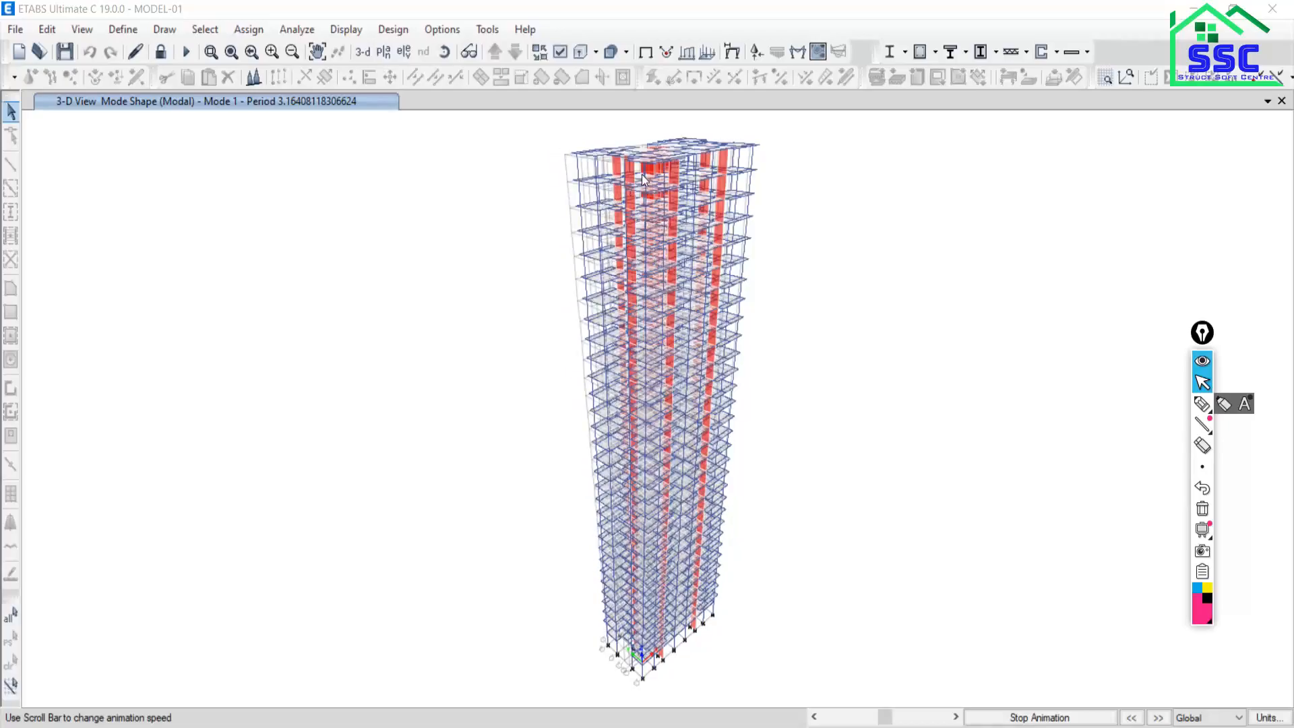
left_click(1159, 718)
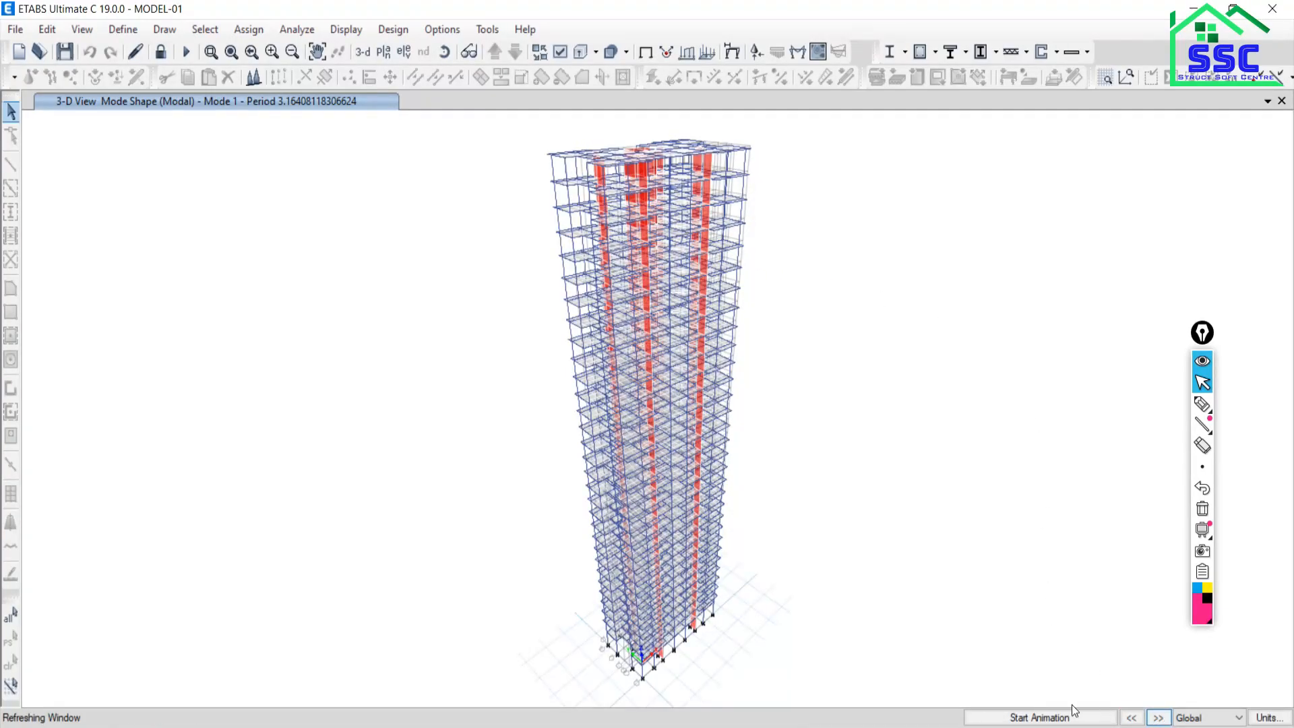
left_click(1028, 717)
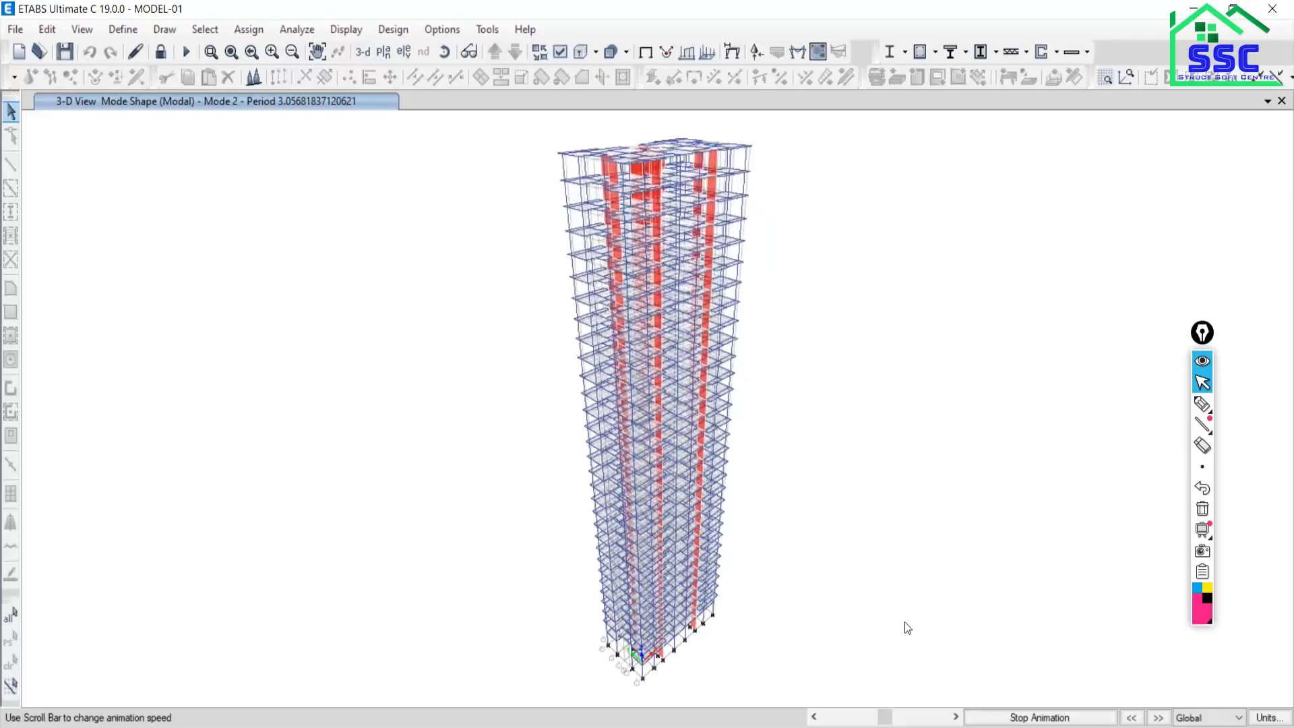
Stop the Mode 2 animation and open the Select Plan View story list.
left_click(1040, 717)
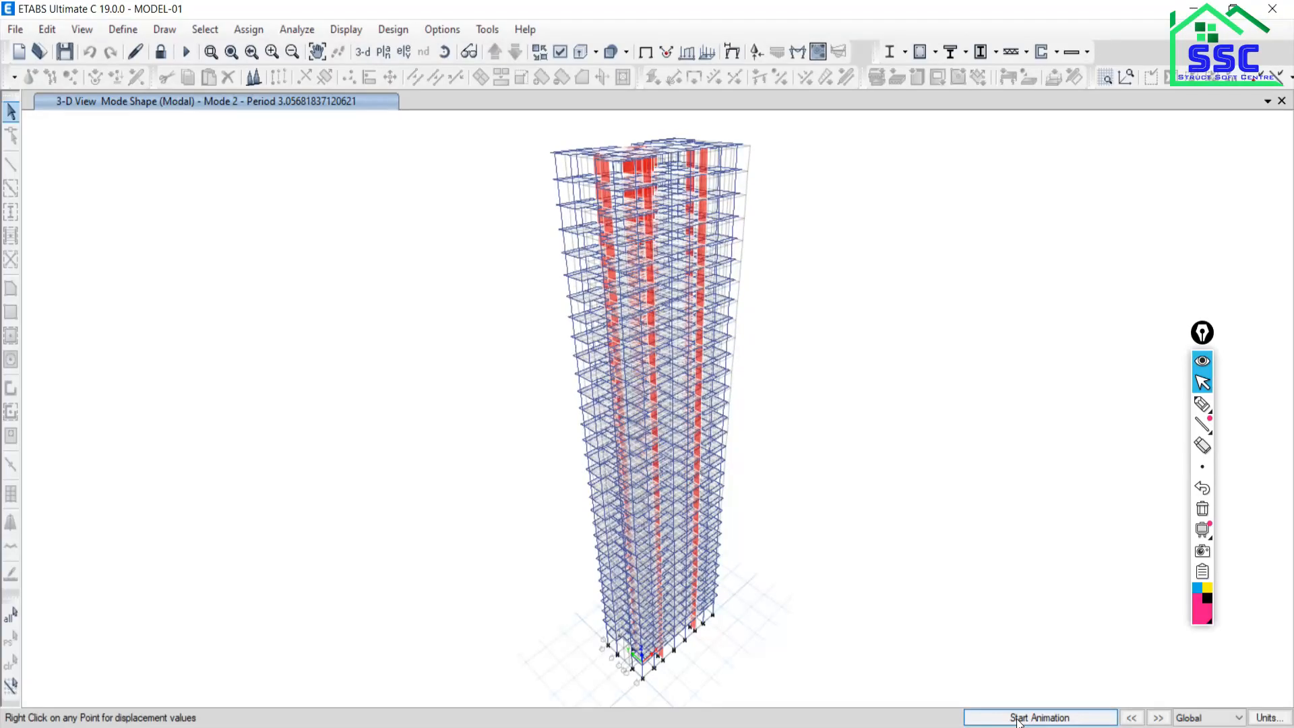
left_click(388, 53)
Show the Mode 2 shape in plan at story 23TH.
left_click(570, 391)
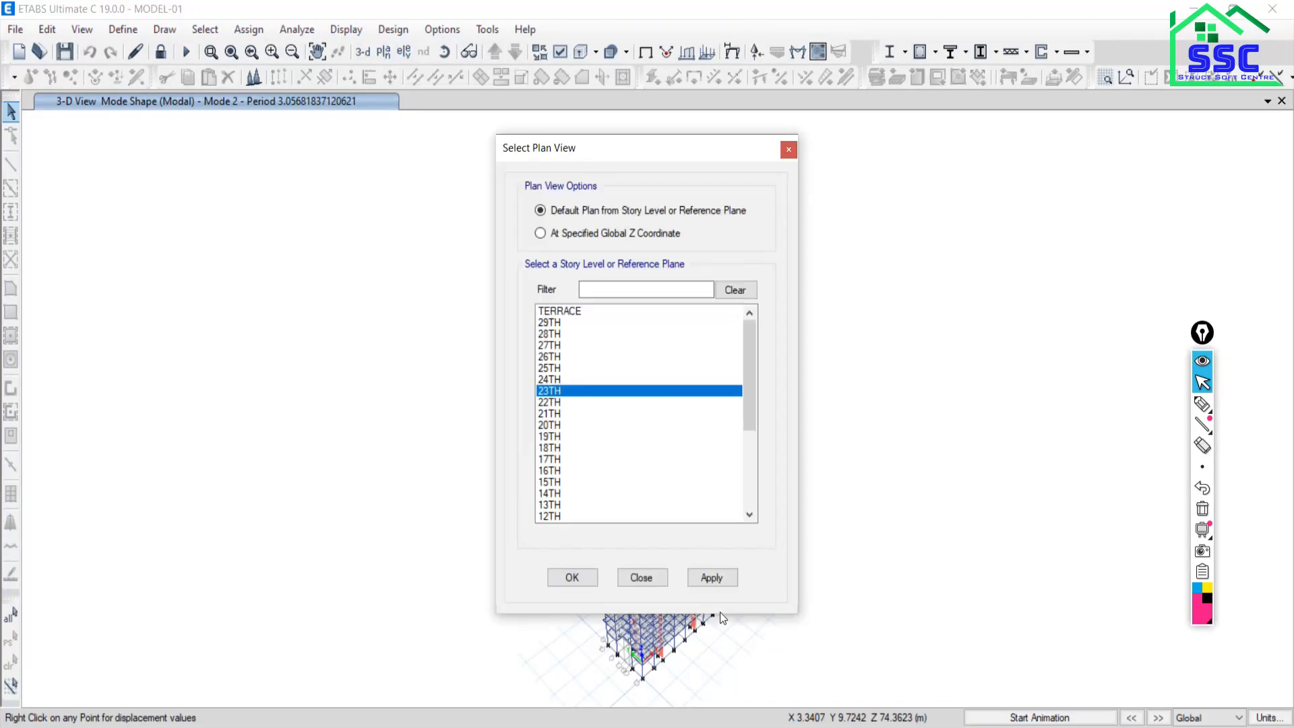
left_click(713, 578)
left_click(644, 577)
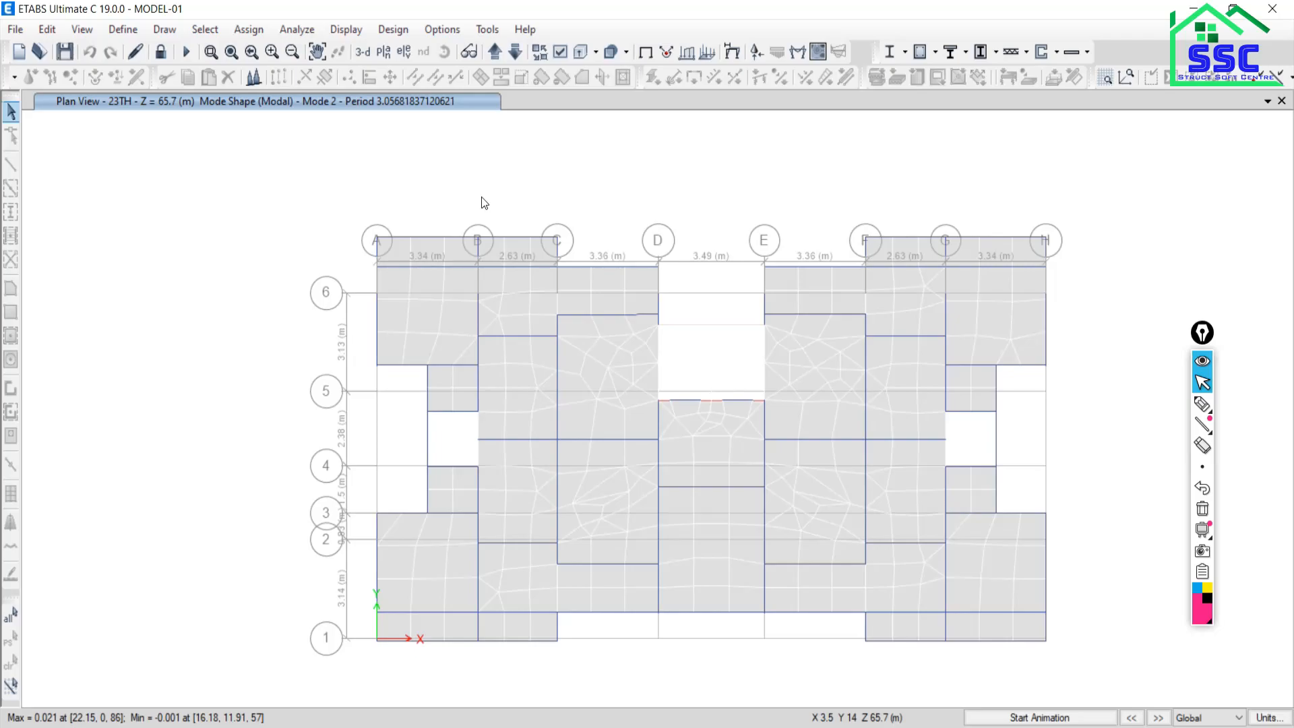
Sketch a box with handwriting on screen, then erase all ink and return to normal selection.
left_click(1203, 404)
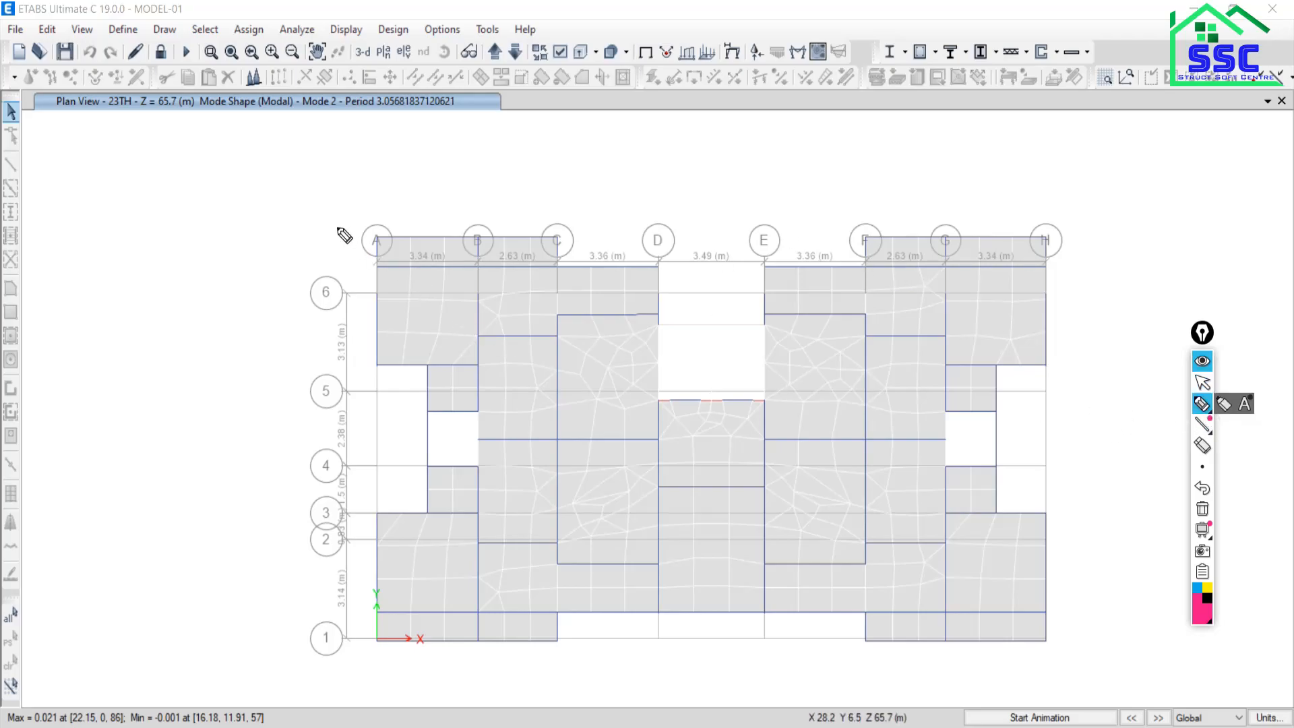
mouse_move(29, 183)
left_mouse_down()
mouse_move(254, 174)
mouse_move(241, 314)
mouse_move(31, 311)
left_mouse_up()
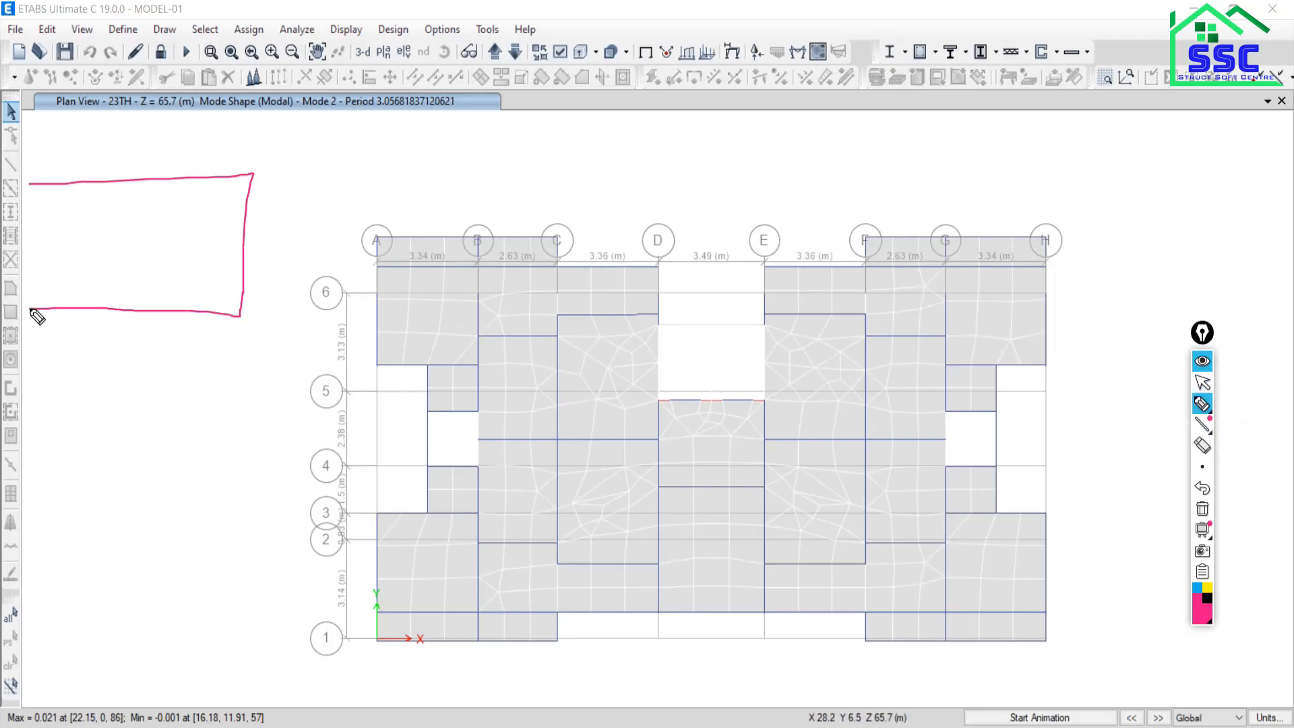
left_click_drag(31, 182, 24, 296)
left_click_drag(128, 232, 131, 252)
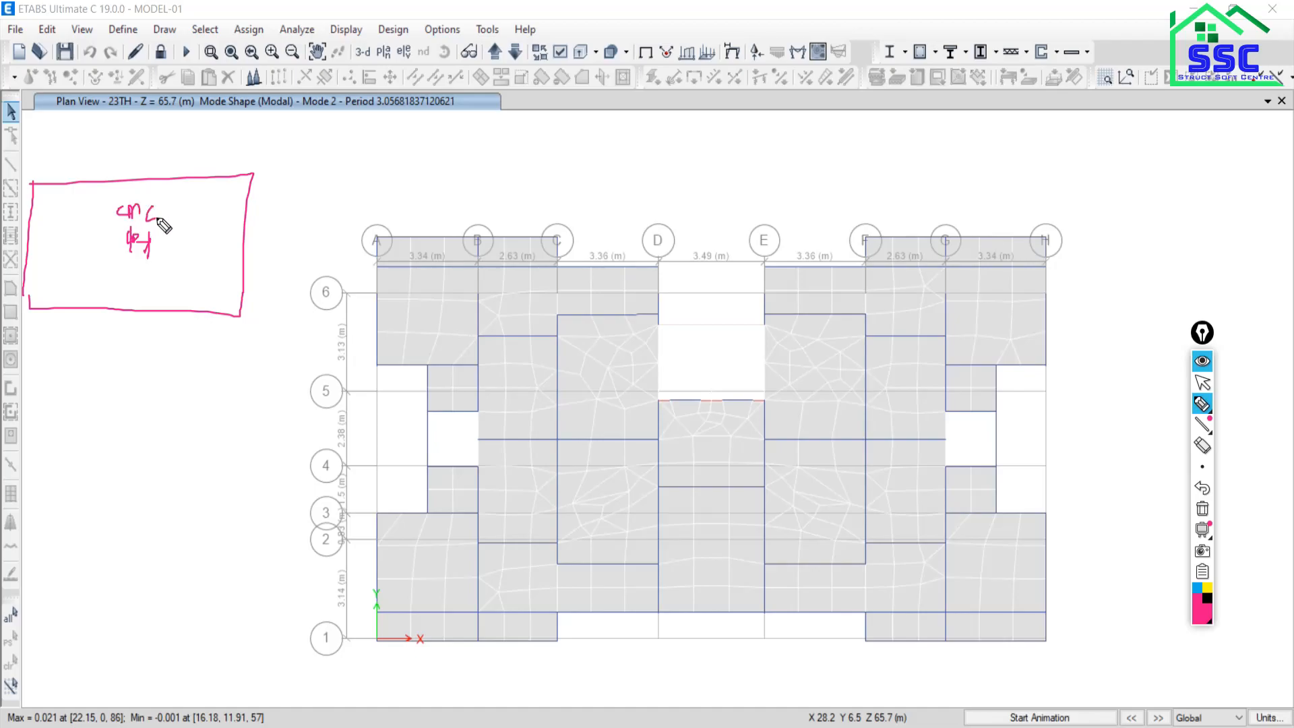
mouse_move(159, 220)
left_mouse_down()
mouse_move(173, 204)
mouse_move(128, 261)
left_mouse_up()
left_click(1203, 509)
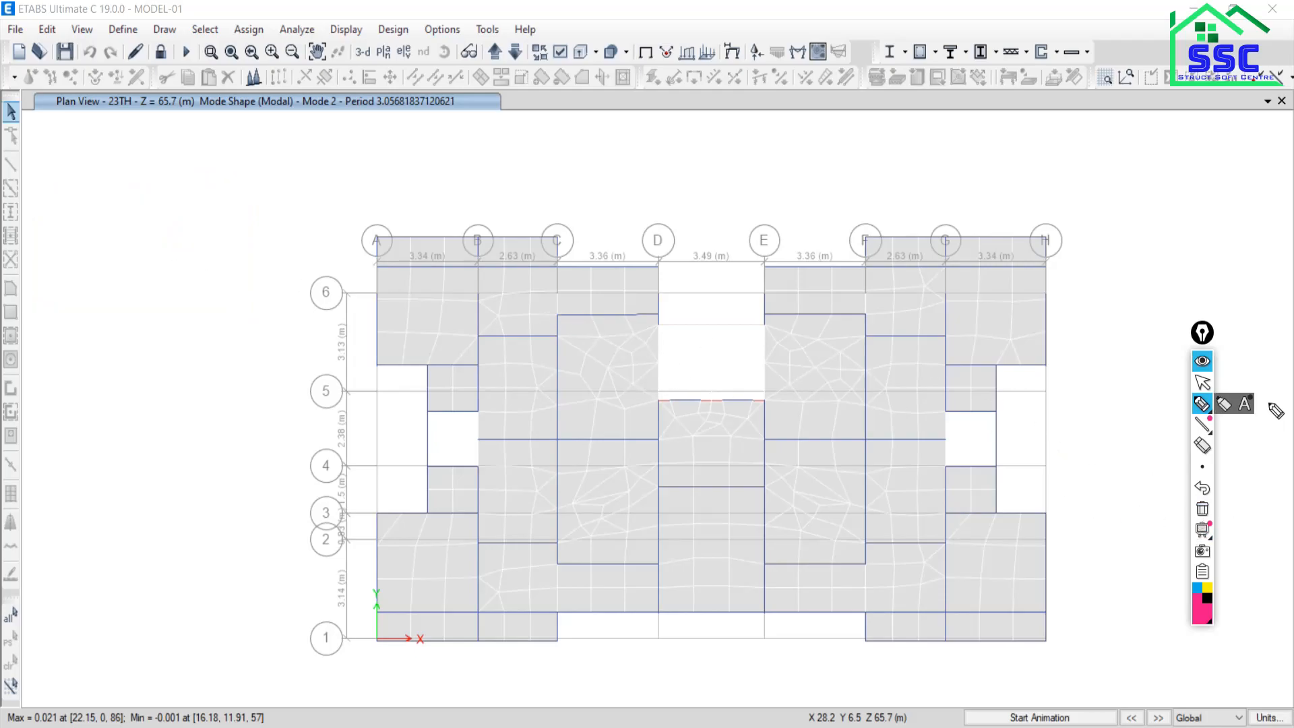
left_click(1202, 382)
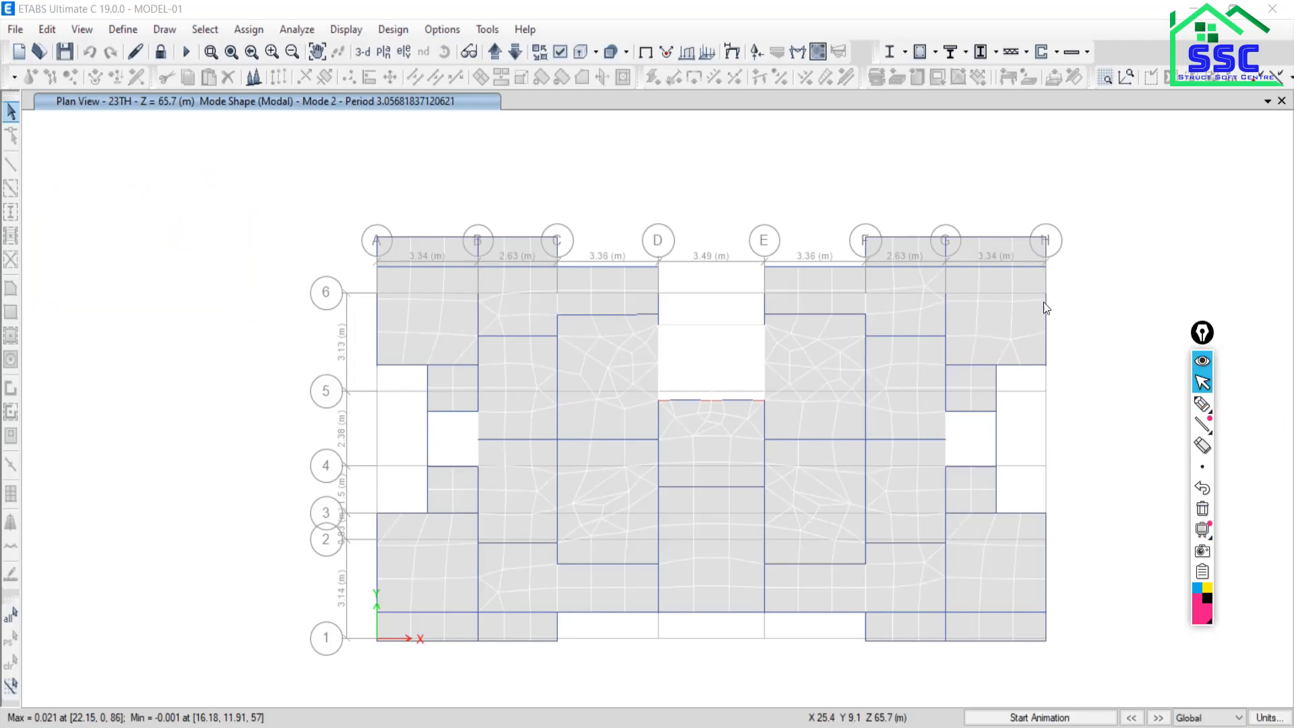
Display the Modal Participating Mass Ratios table from Analysis Results > Structure Output > Modal Information.
left_click(346, 29)
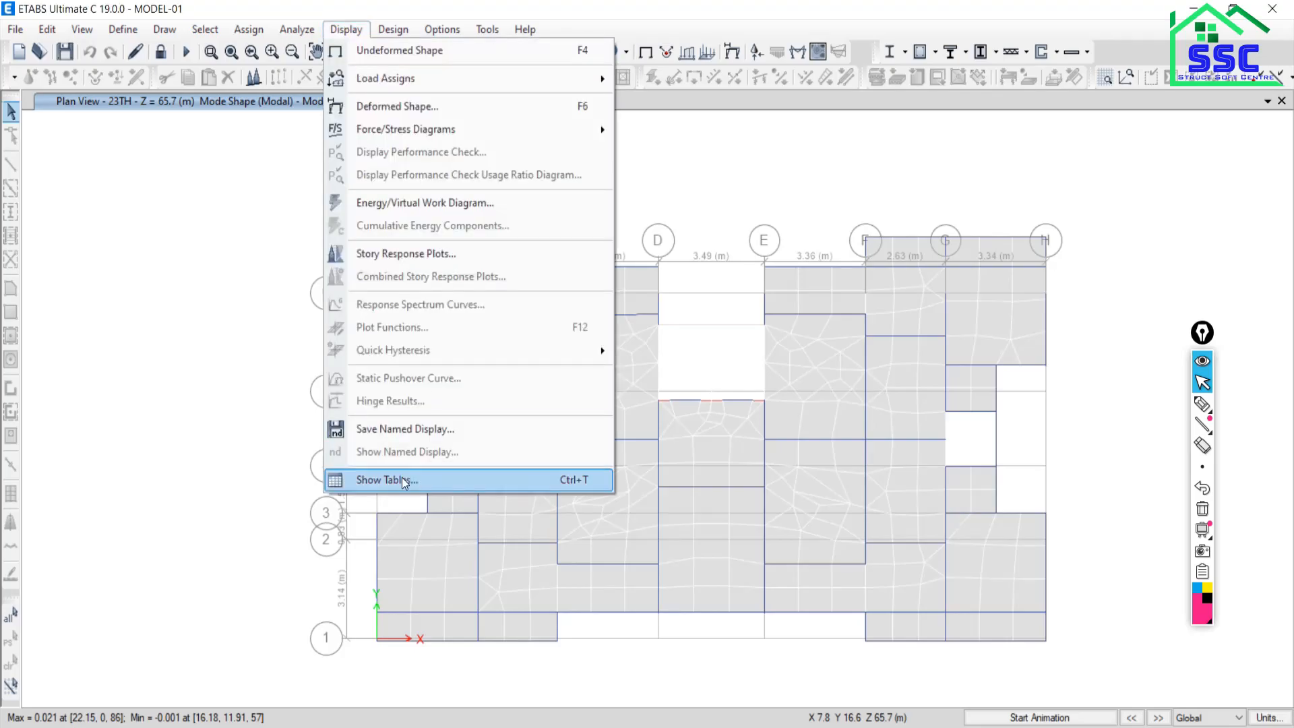
left_click(404, 481)
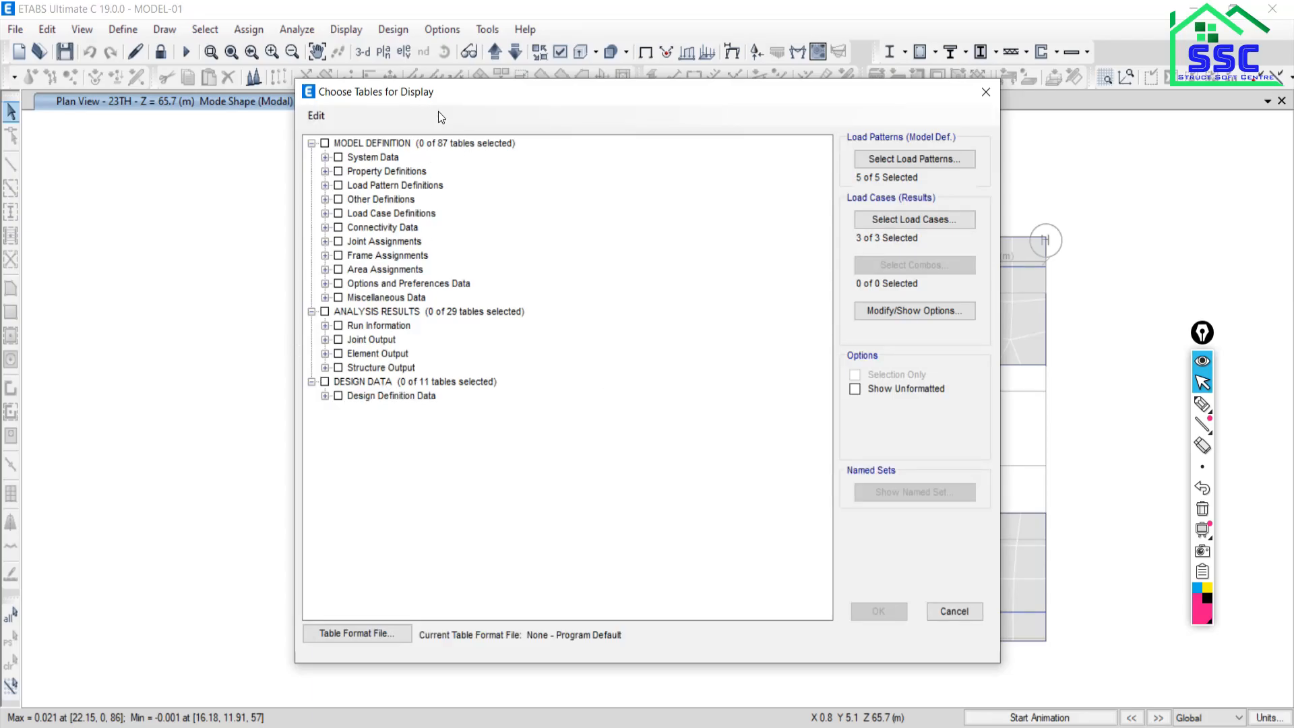
left_click_drag(453, 97, 362, 64)
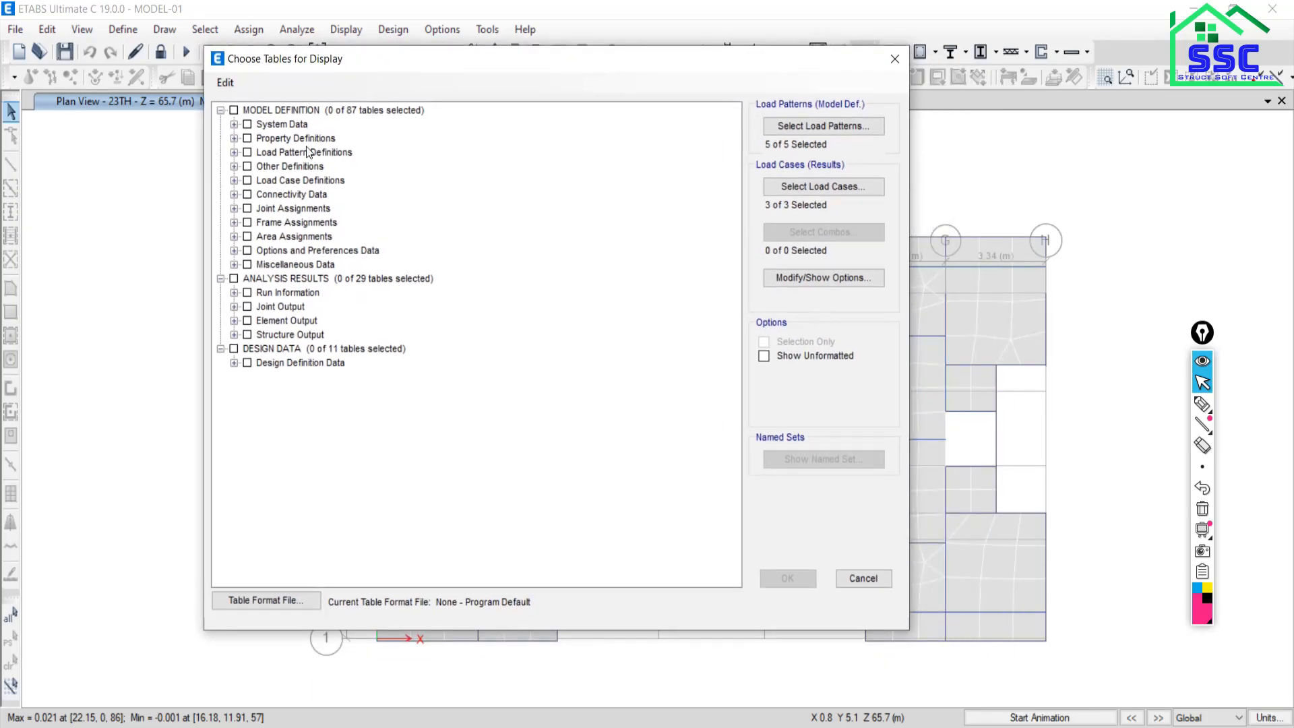
left_click(234, 335)
left_click(247, 363)
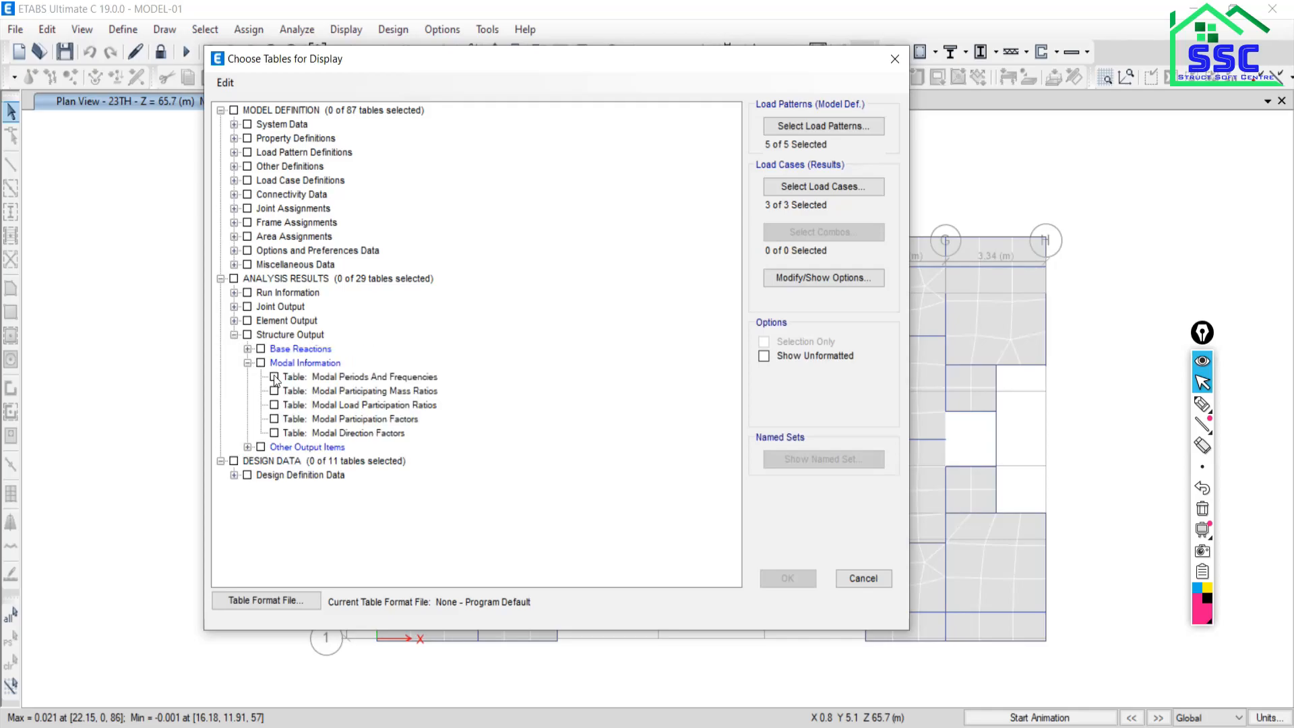
left_click(300, 393)
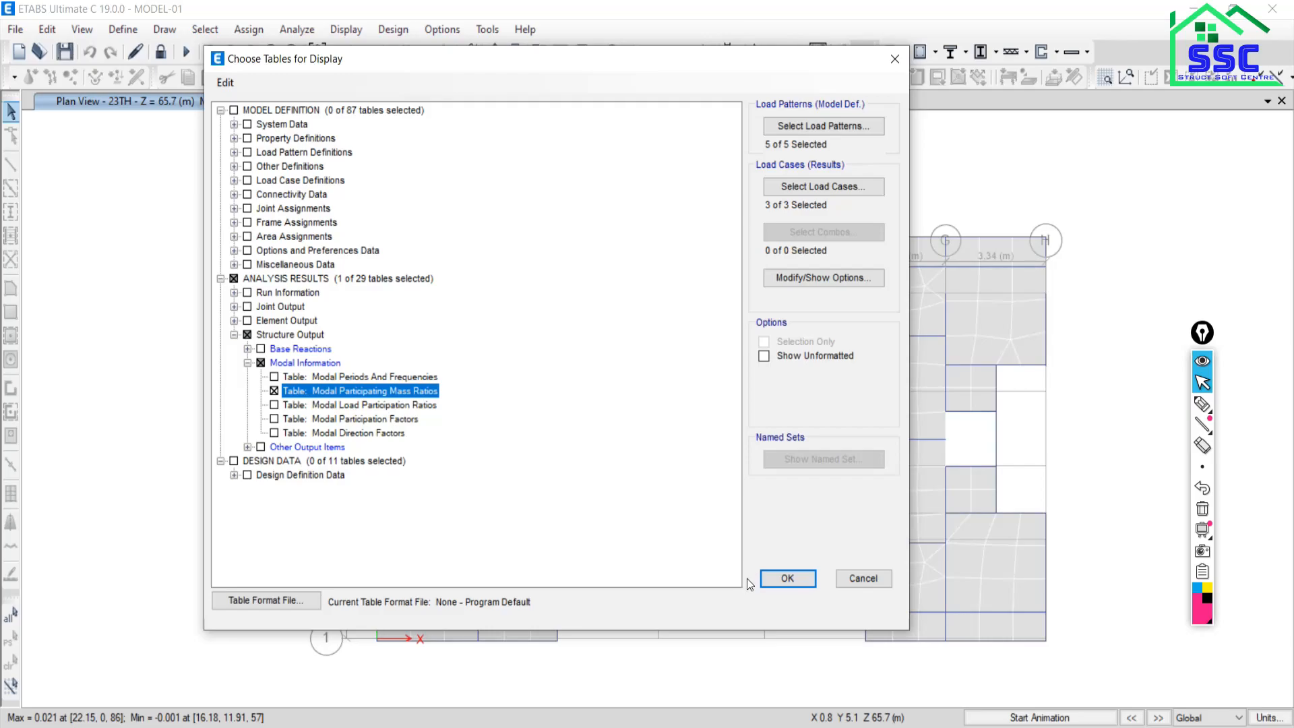
left_click(774, 579)
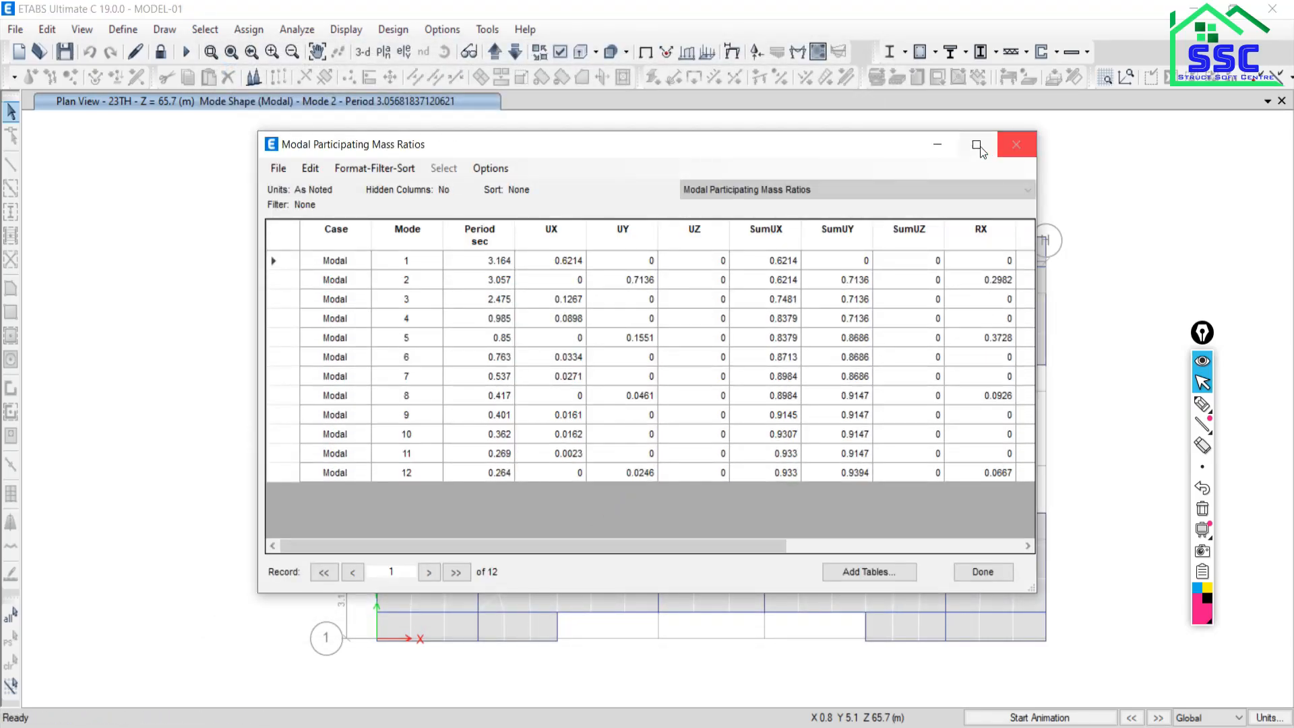
Maximize the table, point out mode 1 UX 0.6214, and hand-write circled x and y below.
left_click(977, 144)
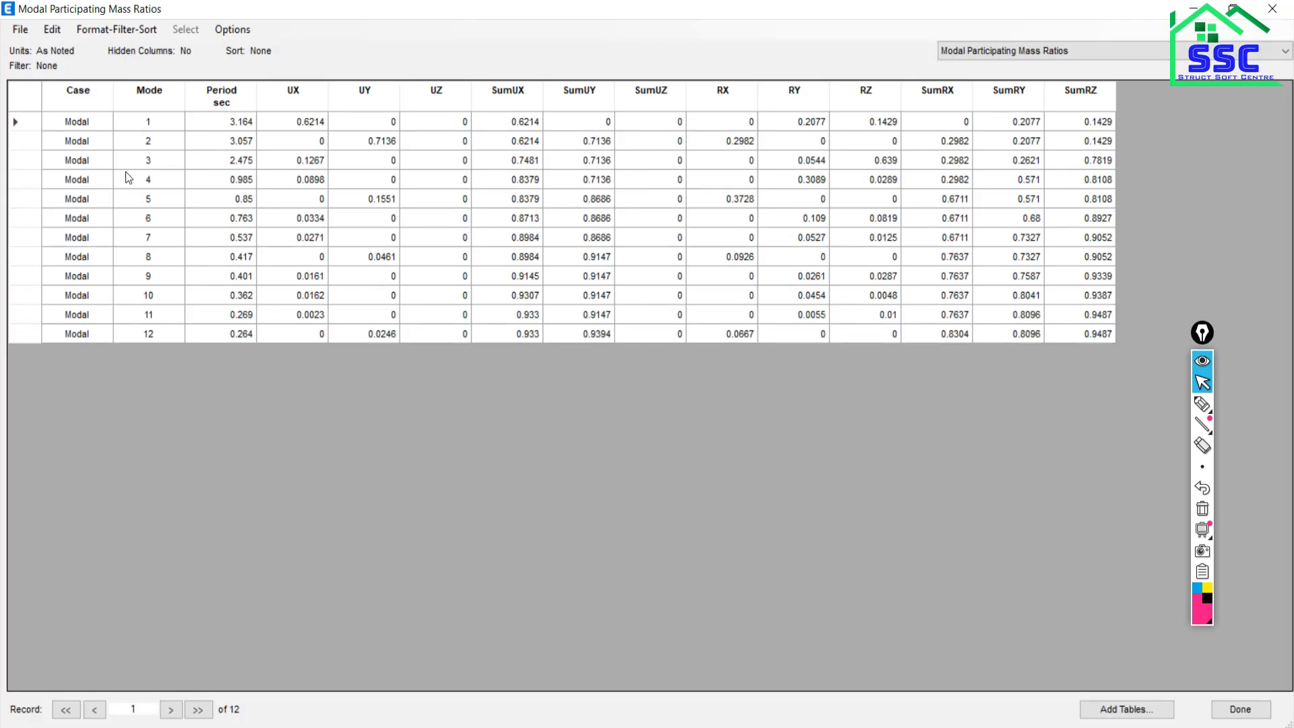
left_click(312, 125)
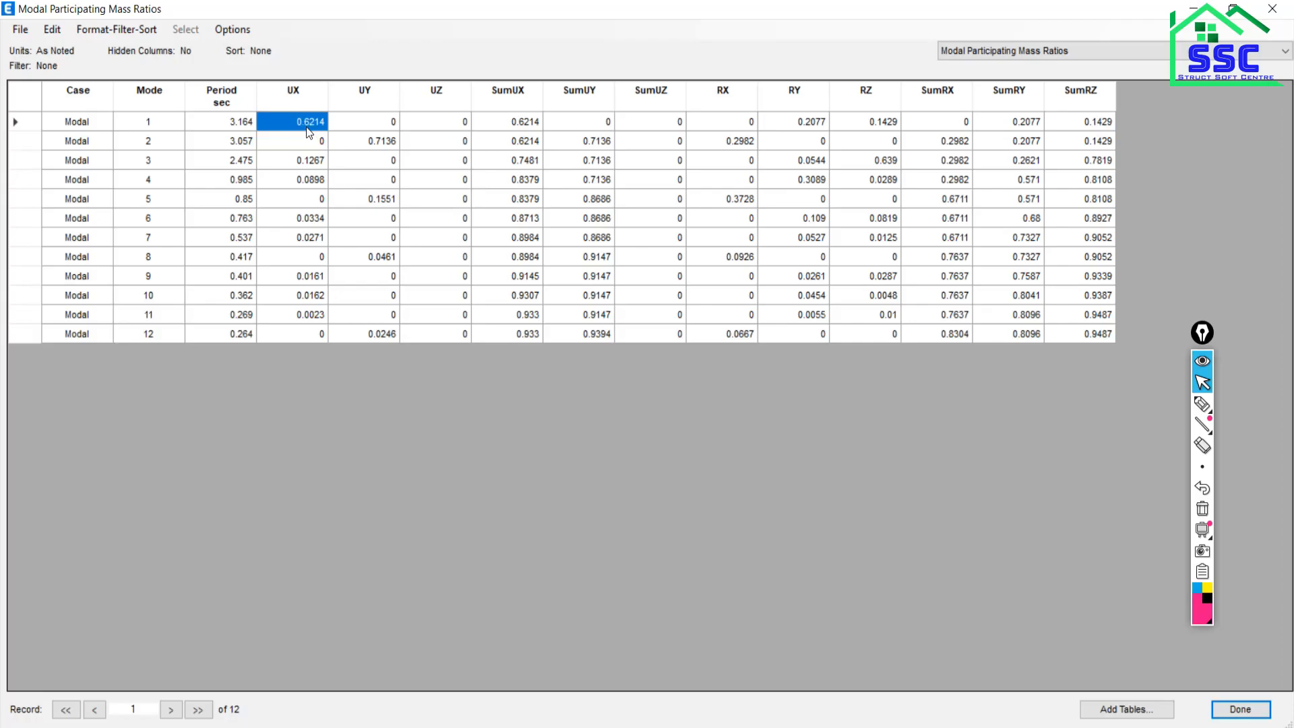
left_click(1201, 405)
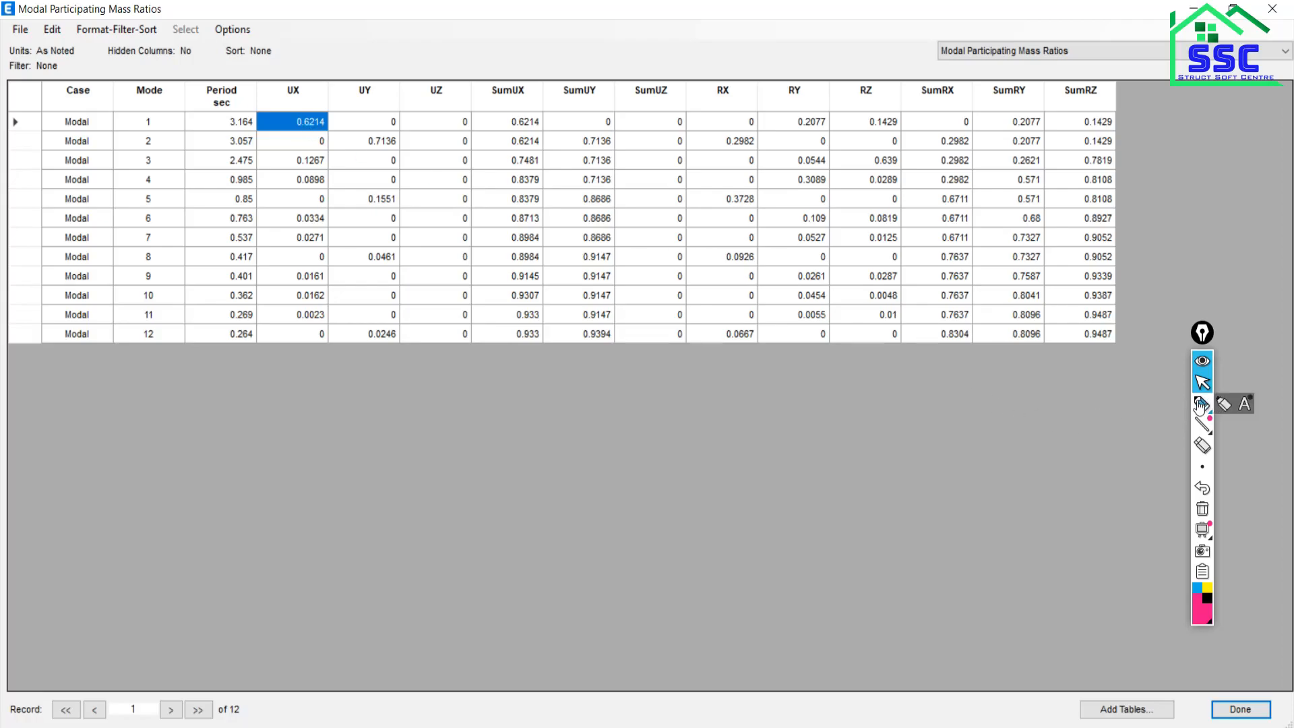
mouse_move(254, 412)
left_mouse_down()
mouse_move(286, 402)
mouse_move(300, 426)
left_mouse_up()
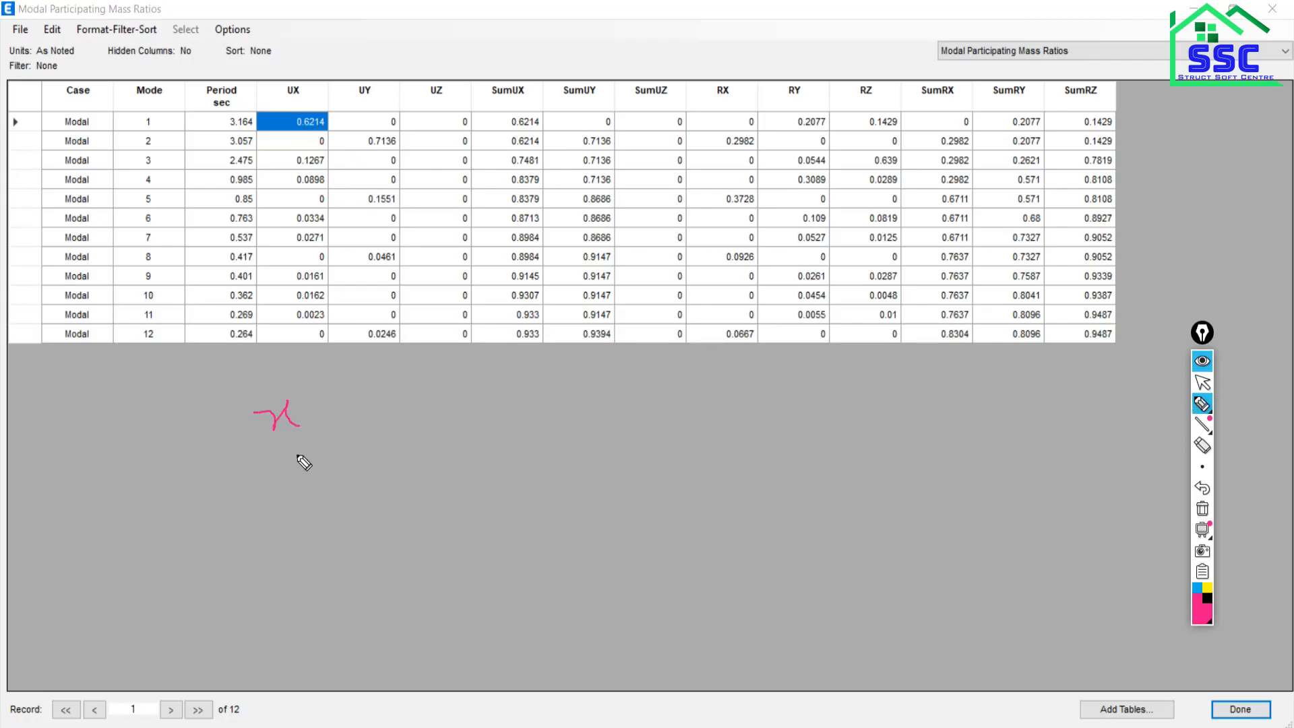
left_click_drag(499, 404, 517, 421)
left_click_drag(294, 389, 264, 456)
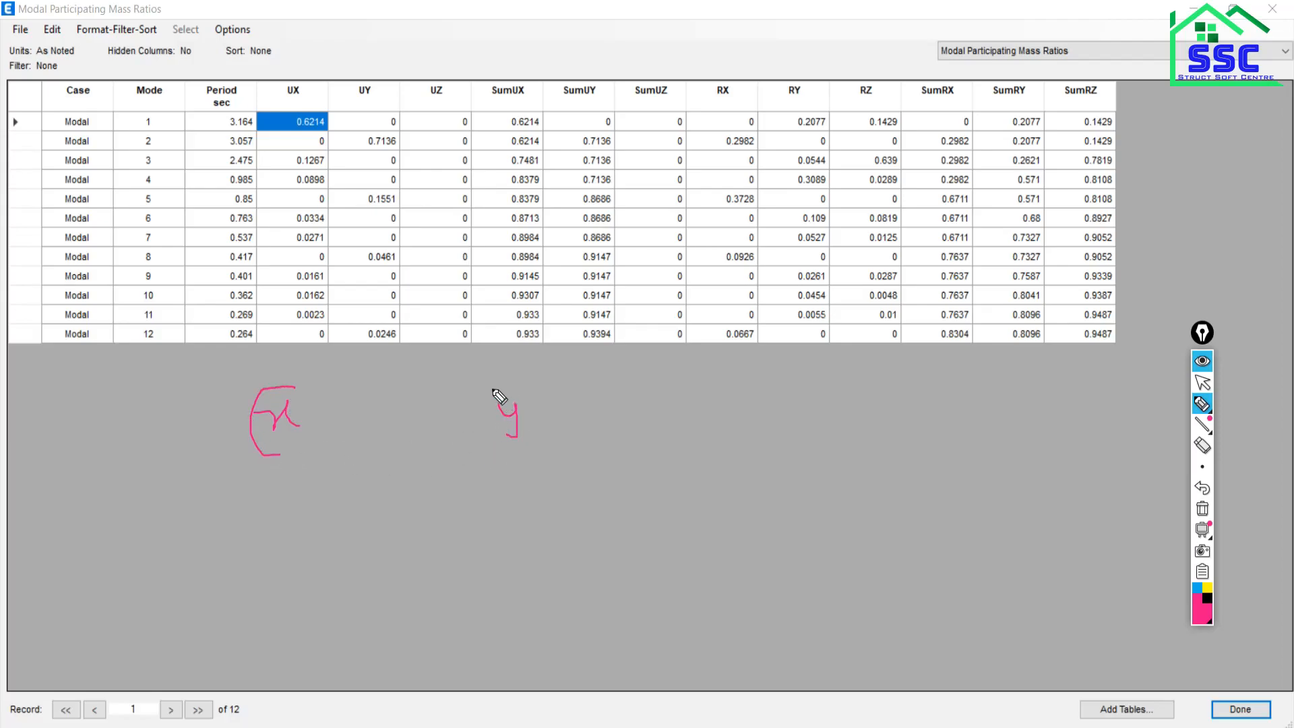
mouse_move(294, 387)
left_mouse_down()
mouse_move(336, 404)
mouse_move(303, 452)
left_mouse_up()
mouse_move(504, 389)
left_mouse_down()
mouse_move(497, 454)
mouse_move(553, 420)
mouse_move(507, 387)
left_mouse_up()
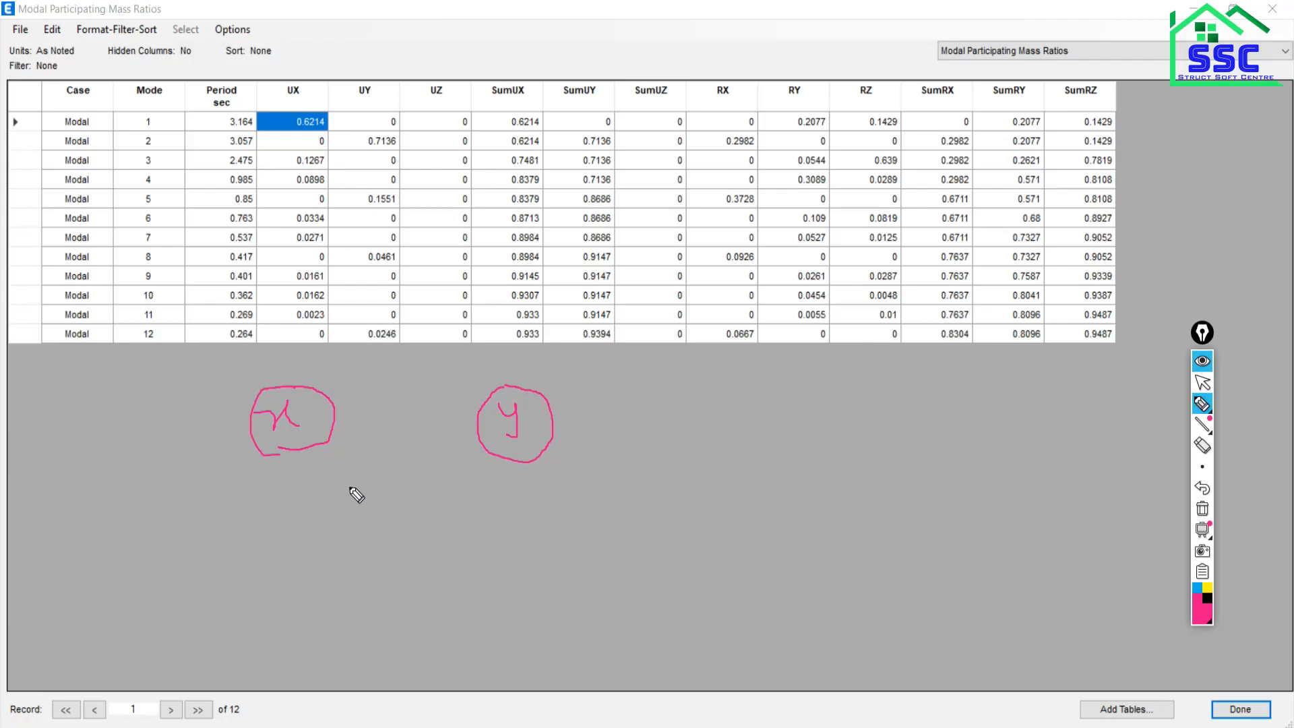
Write 65% under both the circled x and the circled y.
mouse_move(247, 481)
left_mouse_down()
mouse_move(268, 497)
mouse_move(257, 524)
mouse_move(280, 503)
left_mouse_up()
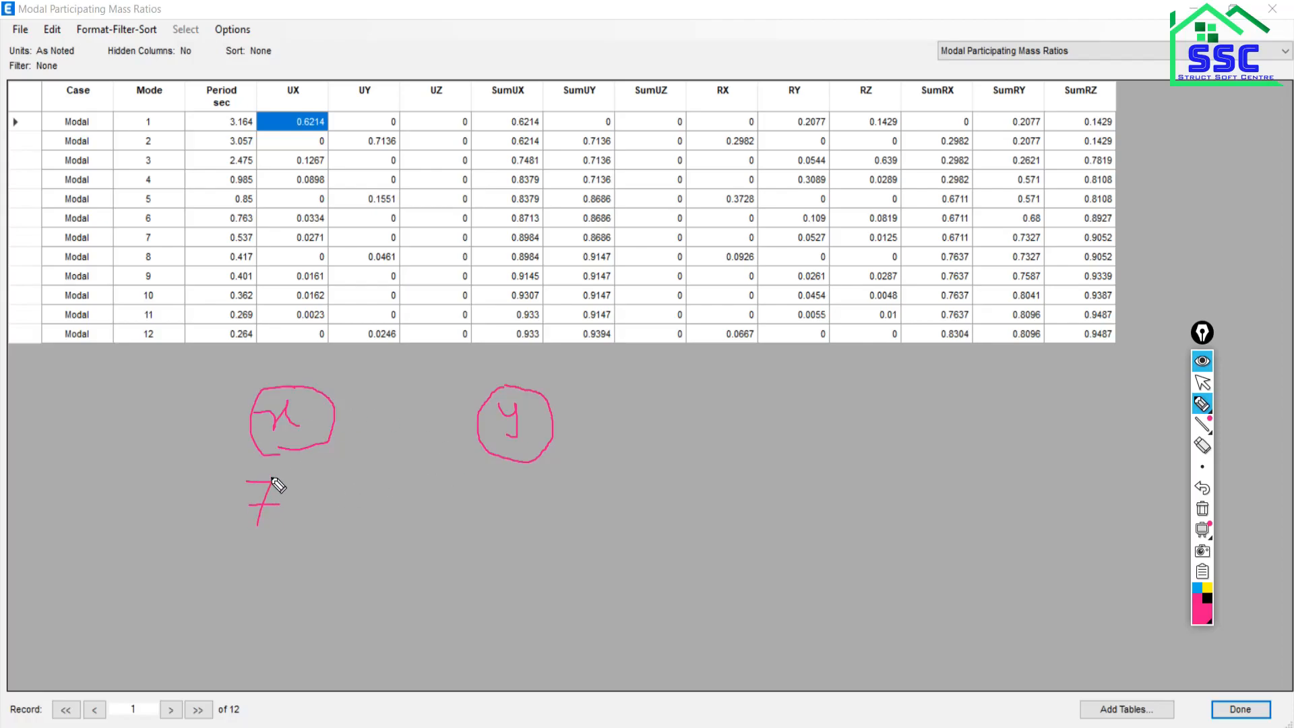
left_click(1203, 488)
mouse_move(290, 482)
left_mouse_down()
mouse_move(276, 521)
mouse_move(265, 507)
mouse_move(322, 500)
mouse_move(308, 510)
mouse_move(333, 480)
mouse_move(348, 512)
mouse_move(350, 498)
left_mouse_up()
left_click(360, 511)
mouse_move(509, 468)
left_mouse_down()
mouse_move(494, 500)
mouse_move(516, 509)
left_mouse_up()
mouse_move(525, 474)
left_mouse_down()
mouse_move(546, 474)
mouse_move(558, 518)
mouse_move(557, 496)
left_mouse_up()
left_click(586, 516)
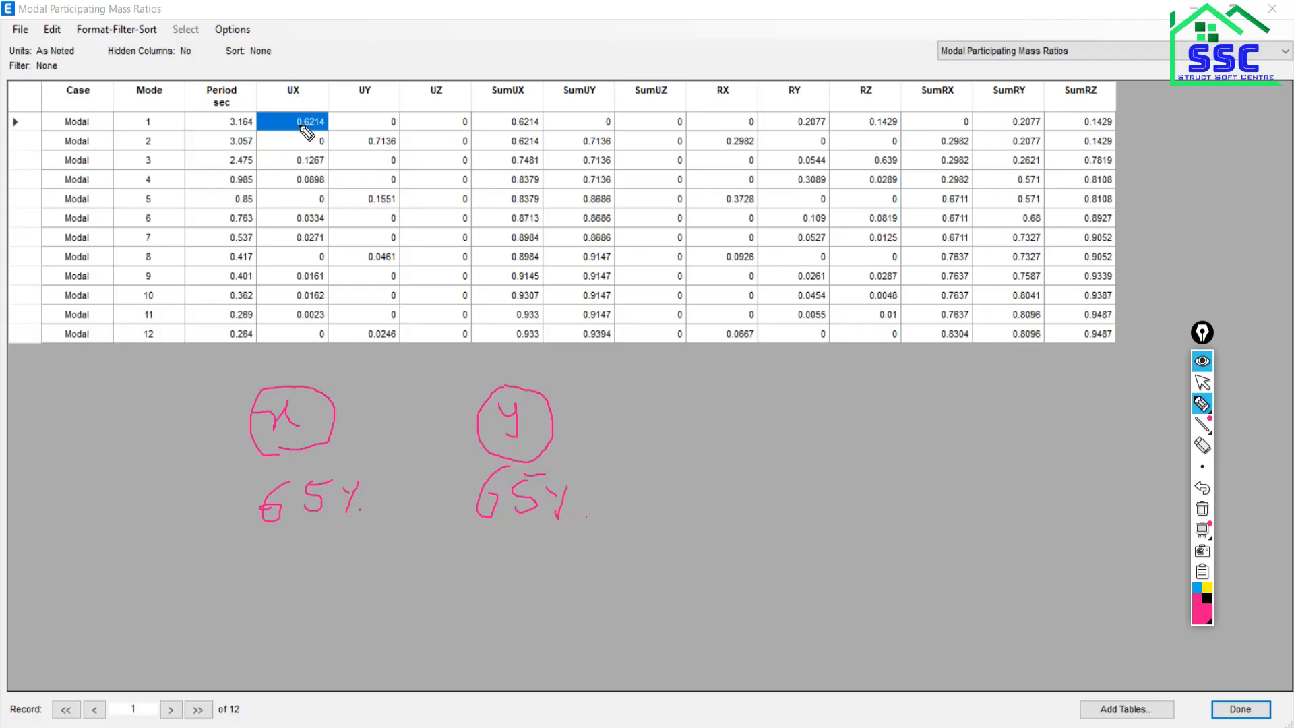
Underline the 65% note, tick mode 2 UY 0.7136 and mode 1 UX 0.6214, then erase all ink.
left_click(260, 554)
mouse_move(260, 555)
left_mouse_down()
mouse_move(379, 516)
mouse_move(335, 551)
left_mouse_up()
left_click_drag(272, 569, 380, 531)
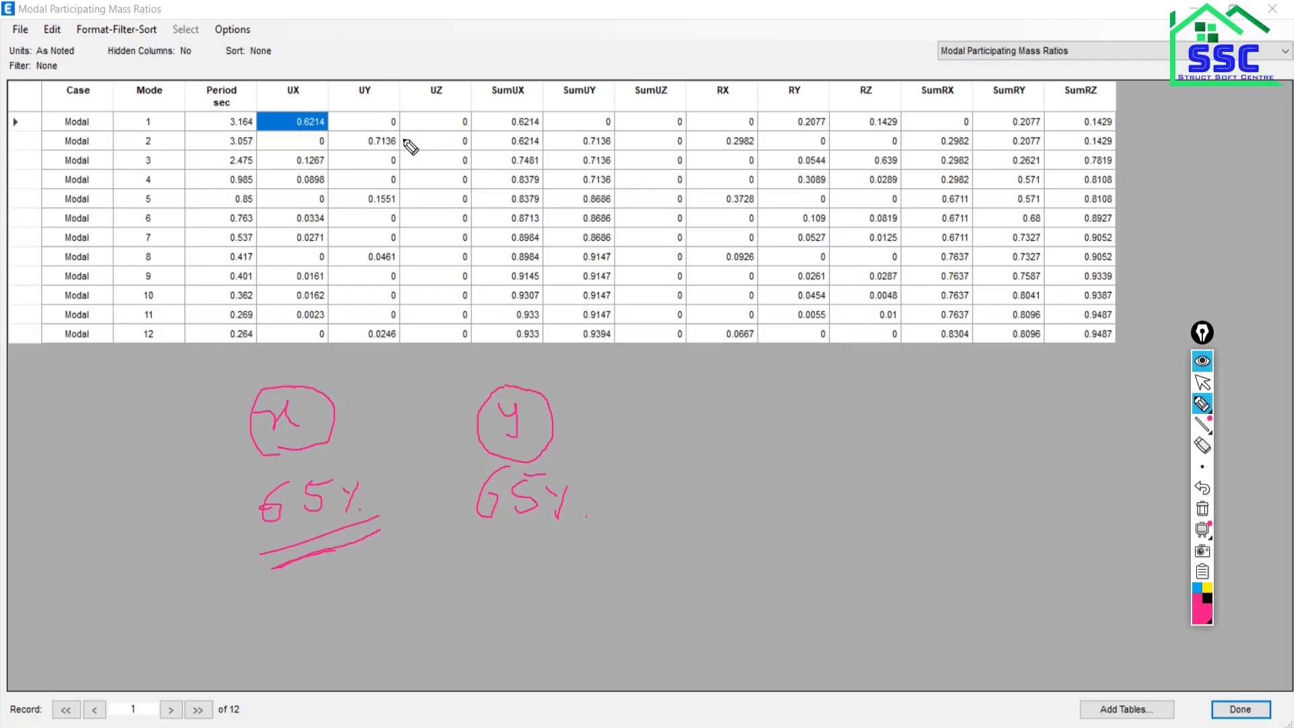
left_click_drag(406, 145, 436, 116)
mouse_move(291, 125)
left_mouse_down()
mouse_move(311, 134)
mouse_move(395, 100)
left_mouse_up()
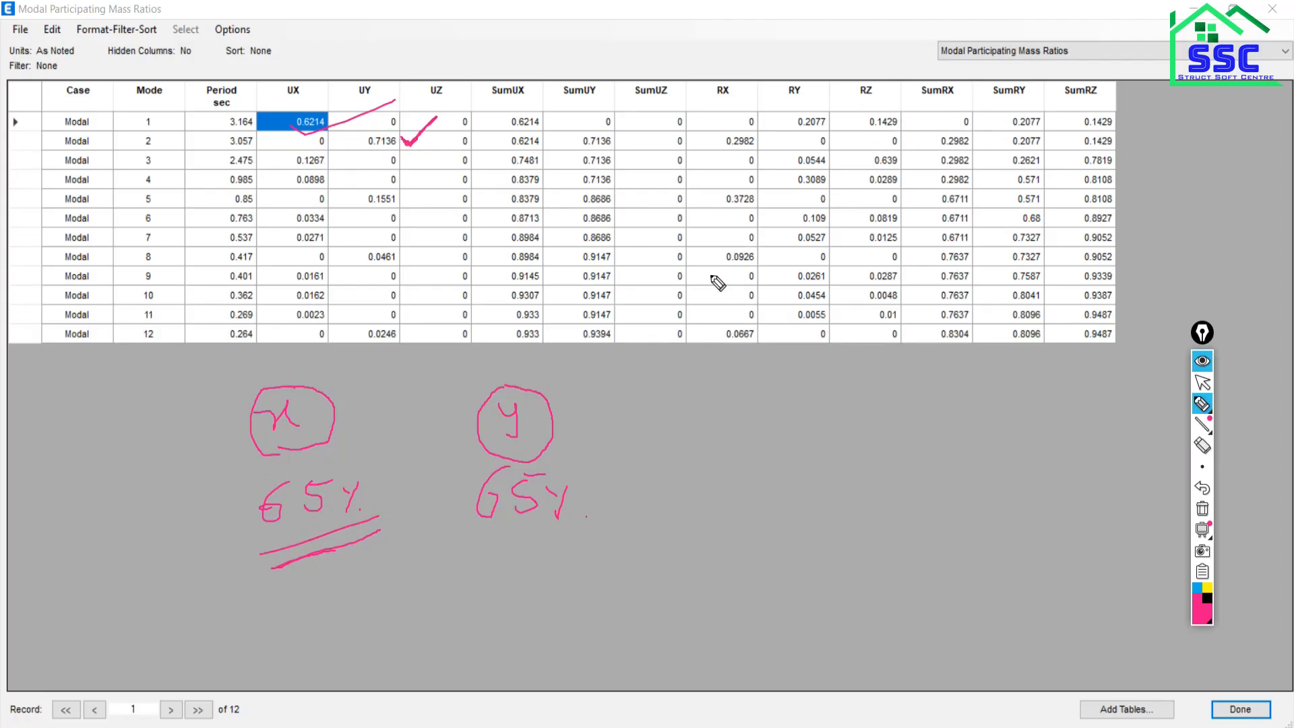
left_click(1203, 511)
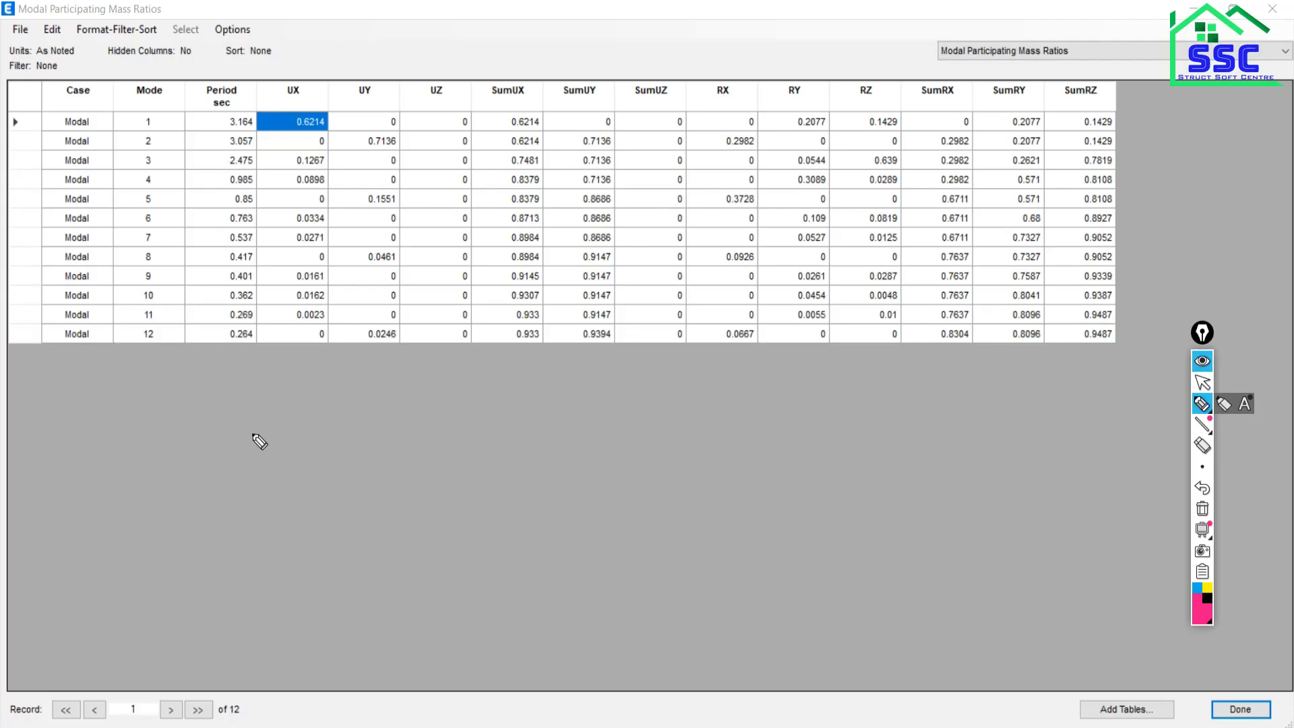
Hand-write x and y beneath the table and draw an L-shaped axis arrow labelled X.
mouse_move(214, 387)
left_mouse_down()
mouse_move(227, 407)
mouse_move(241, 399)
left_mouse_up()
mouse_move(457, 376)
left_mouse_down()
mouse_move(491, 371)
mouse_move(481, 413)
left_mouse_up()
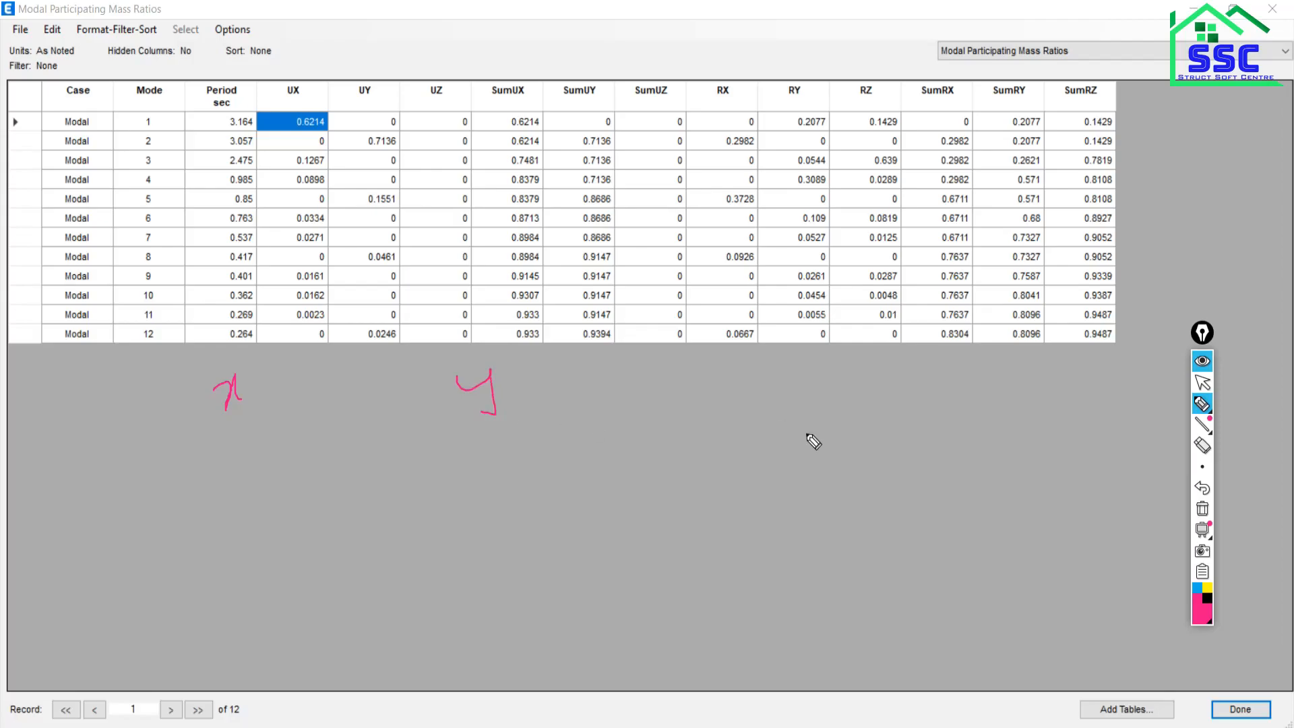
mouse_move(773, 370)
left_mouse_down()
mouse_move(782, 517)
mouse_move(933, 511)
mouse_move(938, 497)
mouse_move(942, 533)
left_mouse_up()
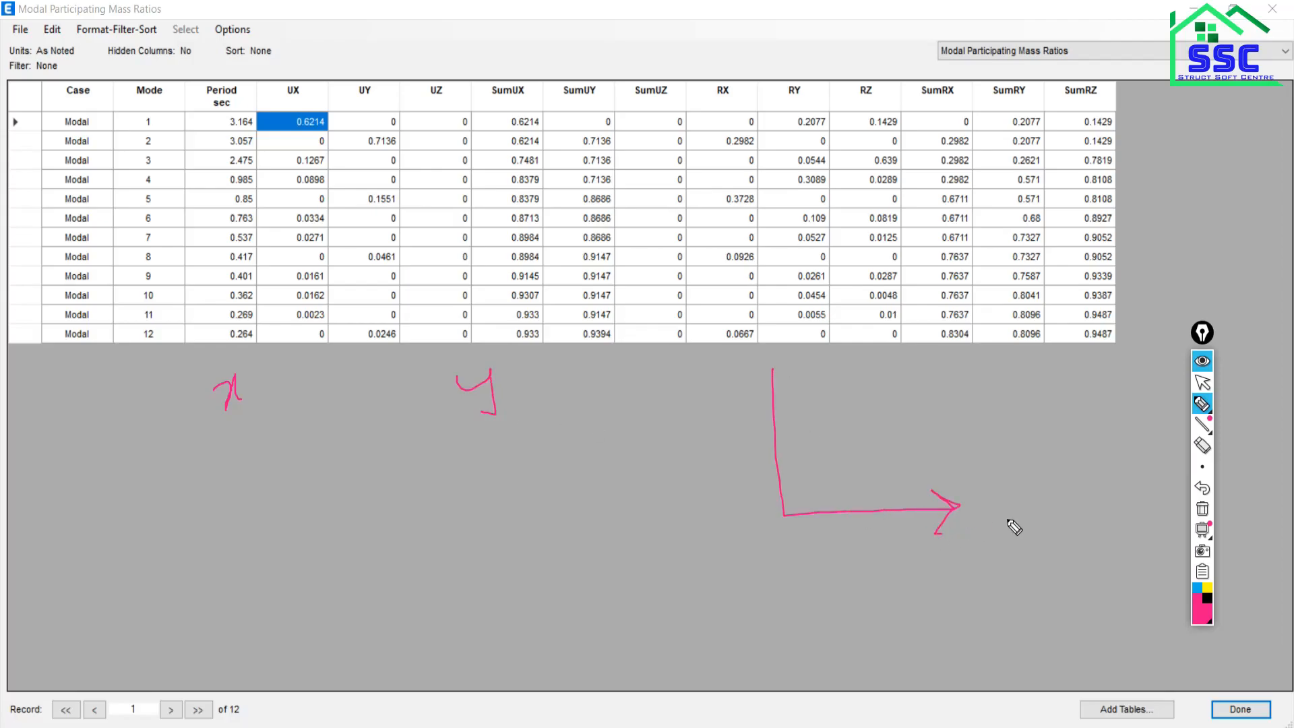
mouse_move(1009, 501)
left_mouse_down()
mouse_move(999, 529)
mouse_move(1020, 526)
left_mouse_up()
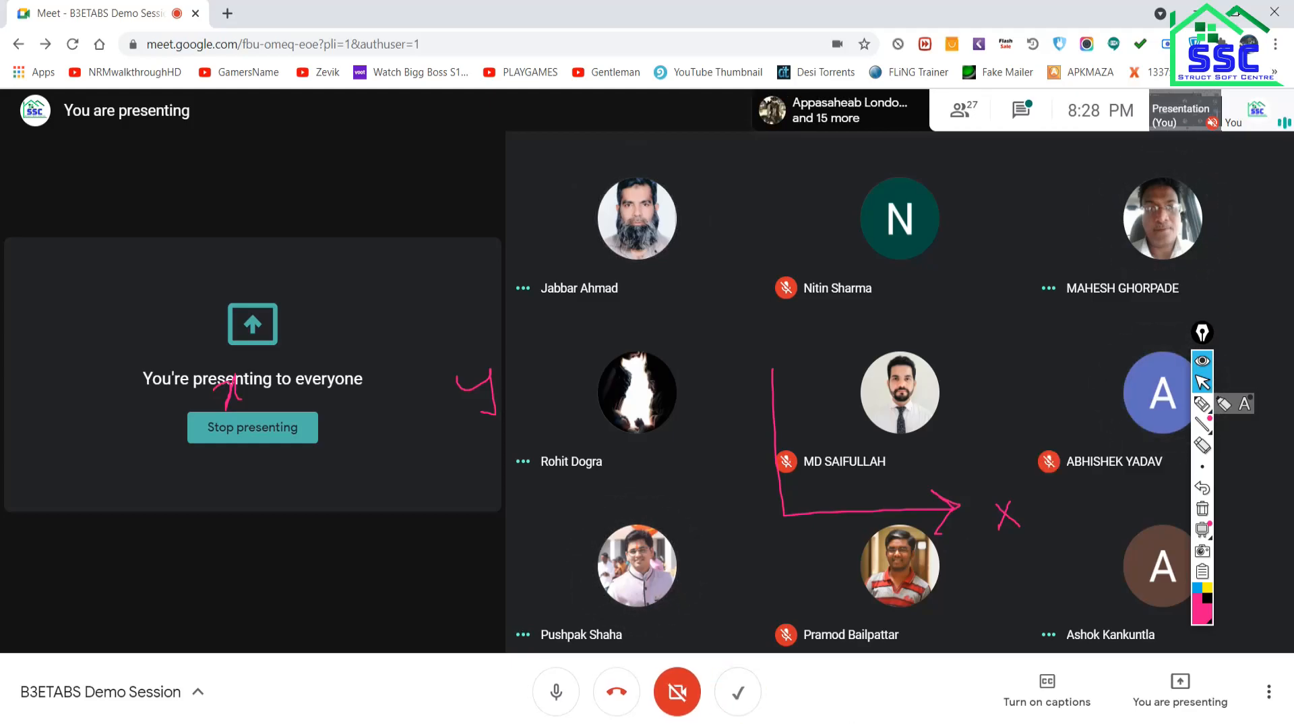
Bring the ETABS Modal Participating Mass Ratios table window back to the front.
mouse_move(739, 727)
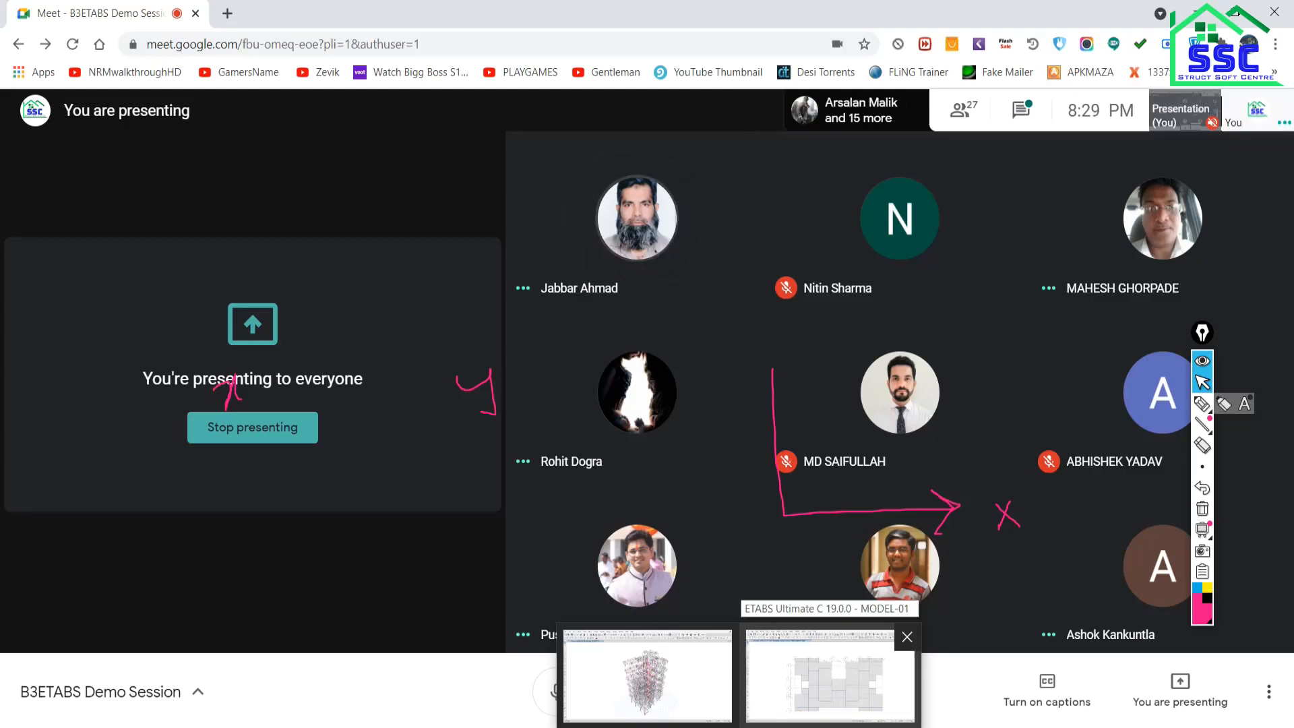
left_click(810, 658)
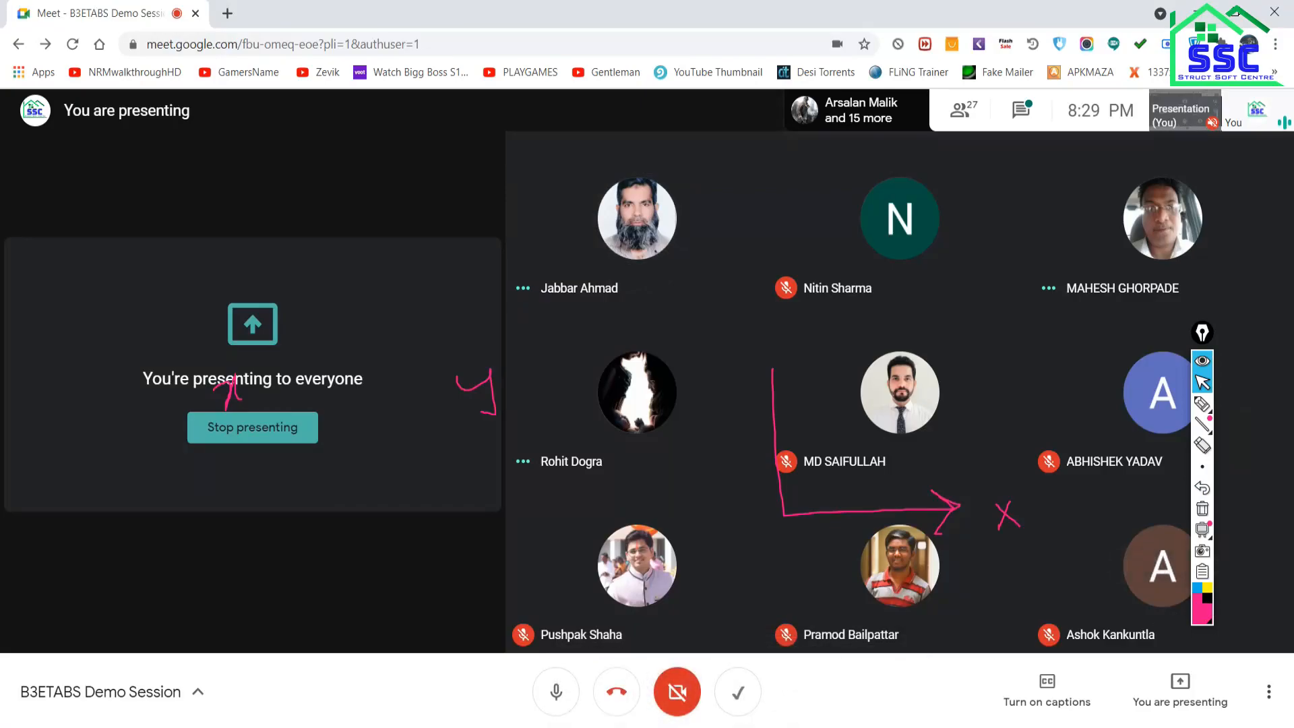
left_click(739, 726)
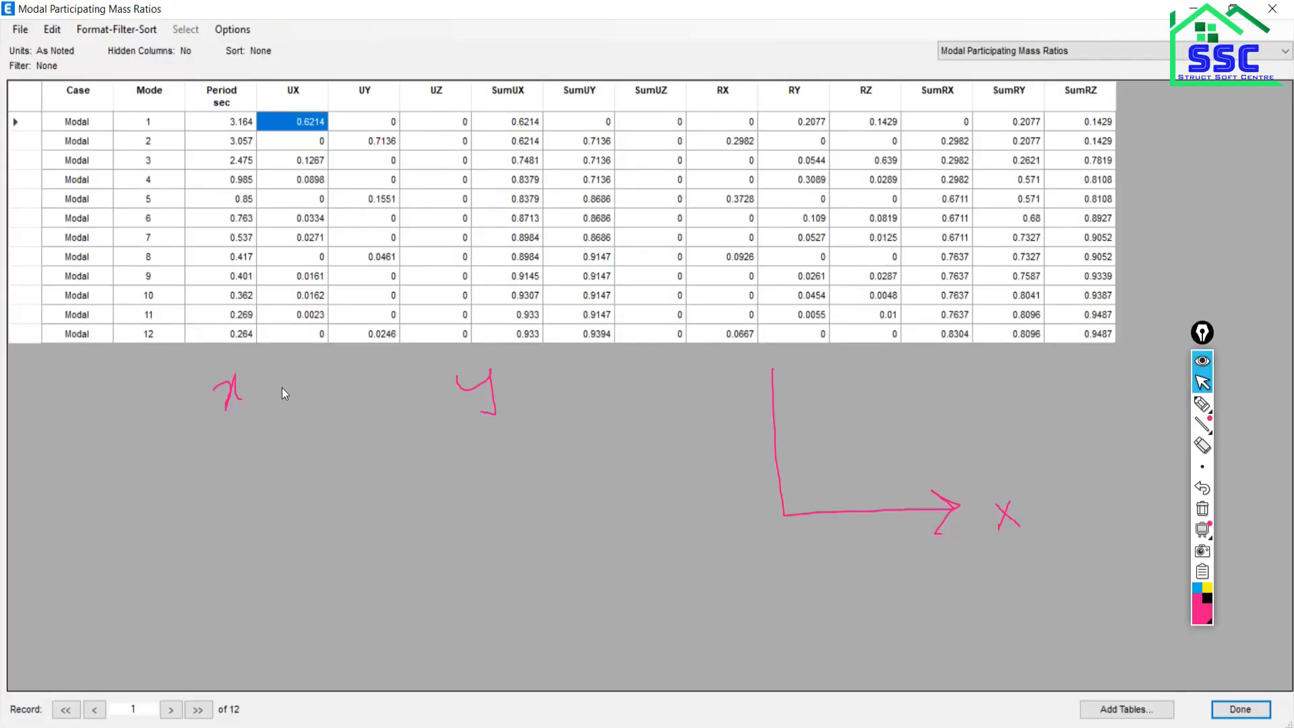
With the pen, add the y arrowhead and label, tick the UX and UY headers, and dot the sketch.
left_click(1209, 406)
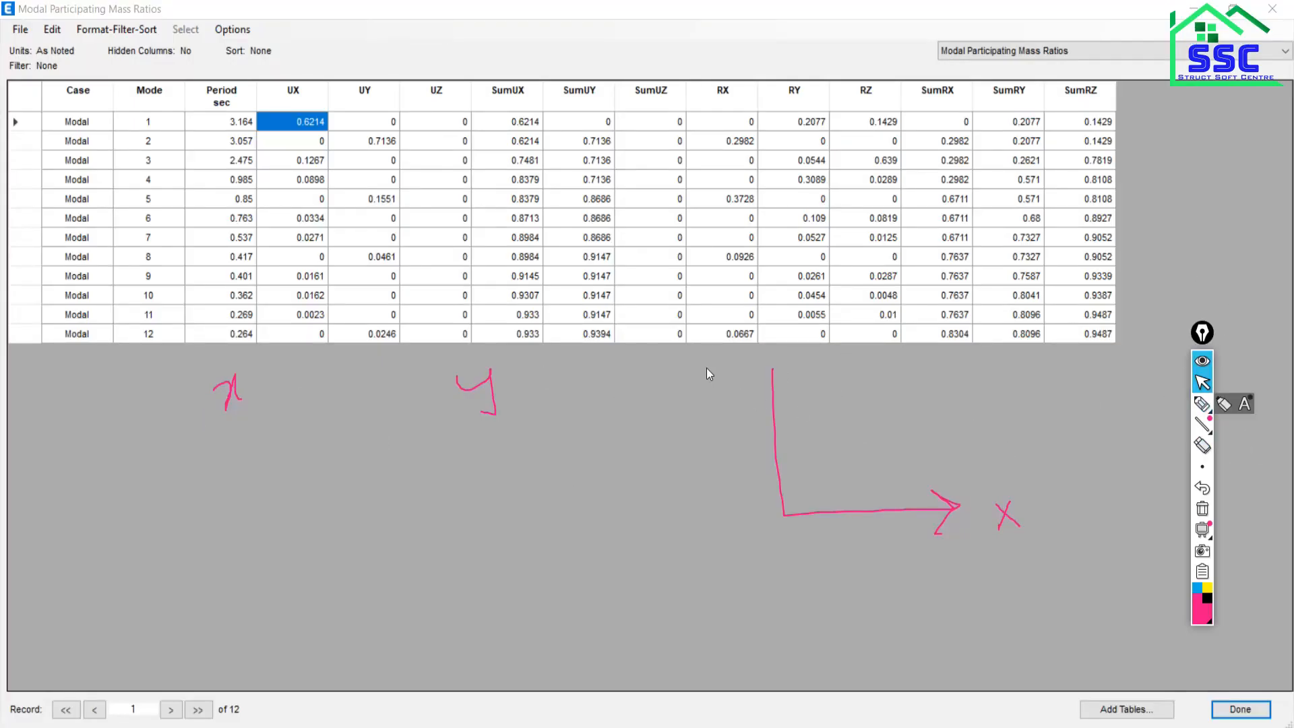
left_click(1203, 405)
mouse_move(764, 384)
left_mouse_down()
mouse_move(775, 364)
mouse_move(786, 387)
left_mouse_up()
mouse_move(788, 332)
left_mouse_down()
mouse_move(806, 347)
mouse_move(801, 369)
left_mouse_up()
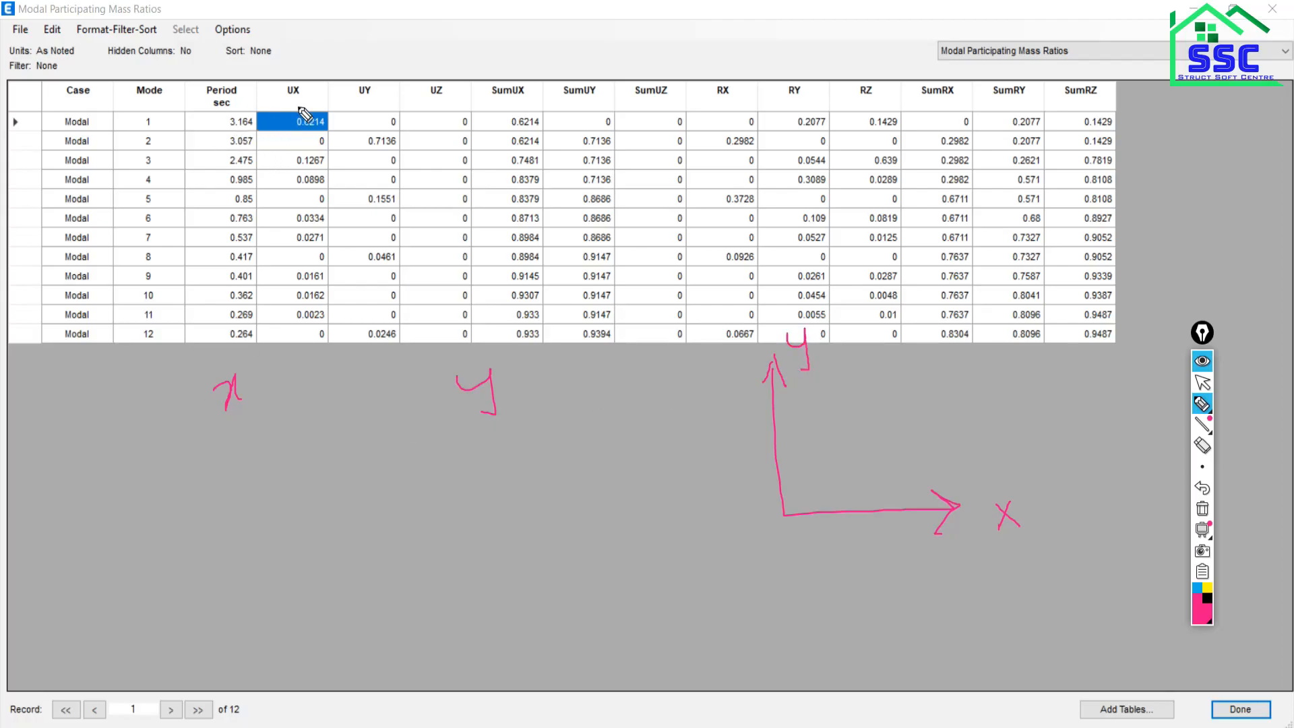
left_click_drag(288, 99, 383, 88)
left_click_drag(222, 426, 269, 403)
left_click_drag(282, 55, 297, 57)
mouse_move(668, 452)
left_mouse_down()
mouse_move(664, 472)
mouse_move(674, 465)
left_mouse_up()
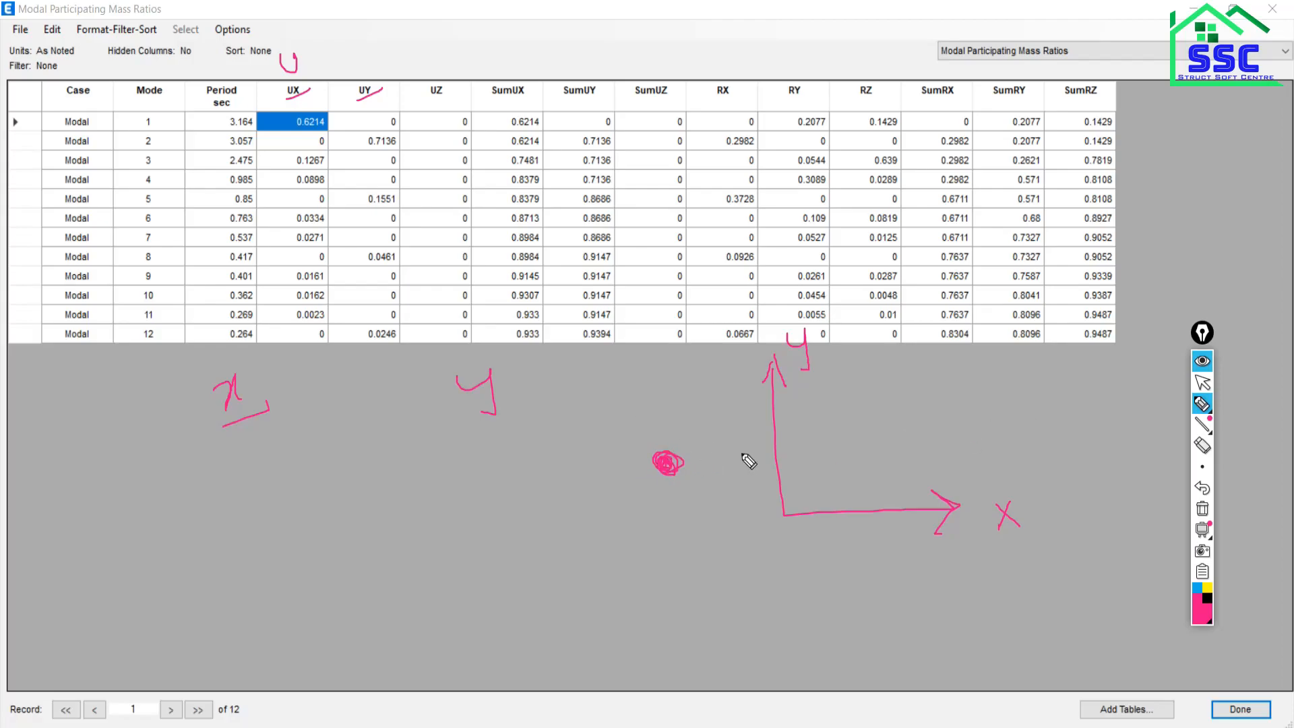
Write Ux, Uy, Uz, Rx, Ry and Rz around the dot and loop them.
left_click_drag(653, 407, 664, 415)
left_click_drag(678, 417, 693, 425)
left_click_drag(727, 491, 684, 529)
left_click_drag(611, 500, 664, 528)
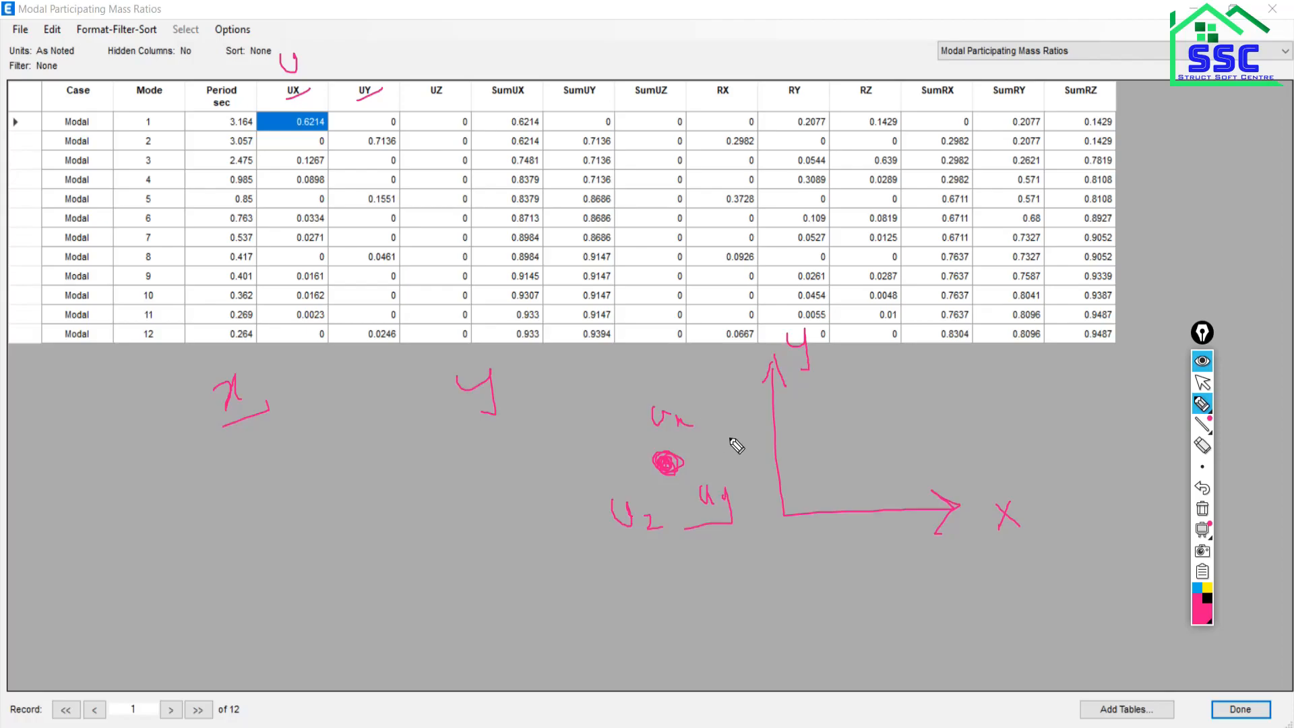
mouse_move(718, 445)
left_mouse_down()
mouse_move(735, 430)
mouse_move(739, 447)
left_mouse_up()
mouse_move(708, 536)
left_mouse_down()
mouse_move(710, 574)
mouse_move(745, 554)
mouse_move(710, 592)
left_mouse_up()
left_click_drag(604, 546, 656, 590)
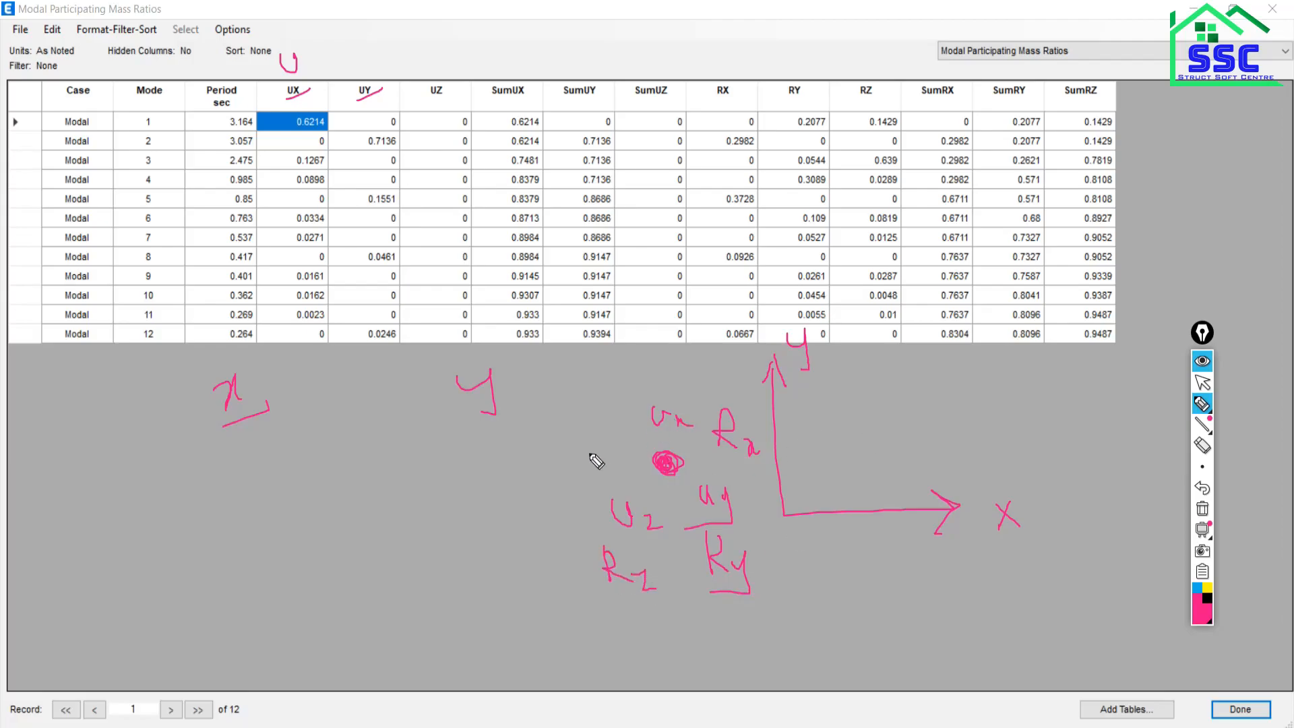
mouse_move(598, 426)
left_mouse_down()
mouse_move(722, 395)
mouse_move(780, 492)
mouse_move(775, 624)
mouse_move(565, 521)
mouse_move(625, 431)
left_mouse_up()
mouse_move(304, 56)
left_mouse_down()
mouse_move(316, 75)
mouse_move(376, 66)
mouse_move(447, 79)
left_mouse_up()
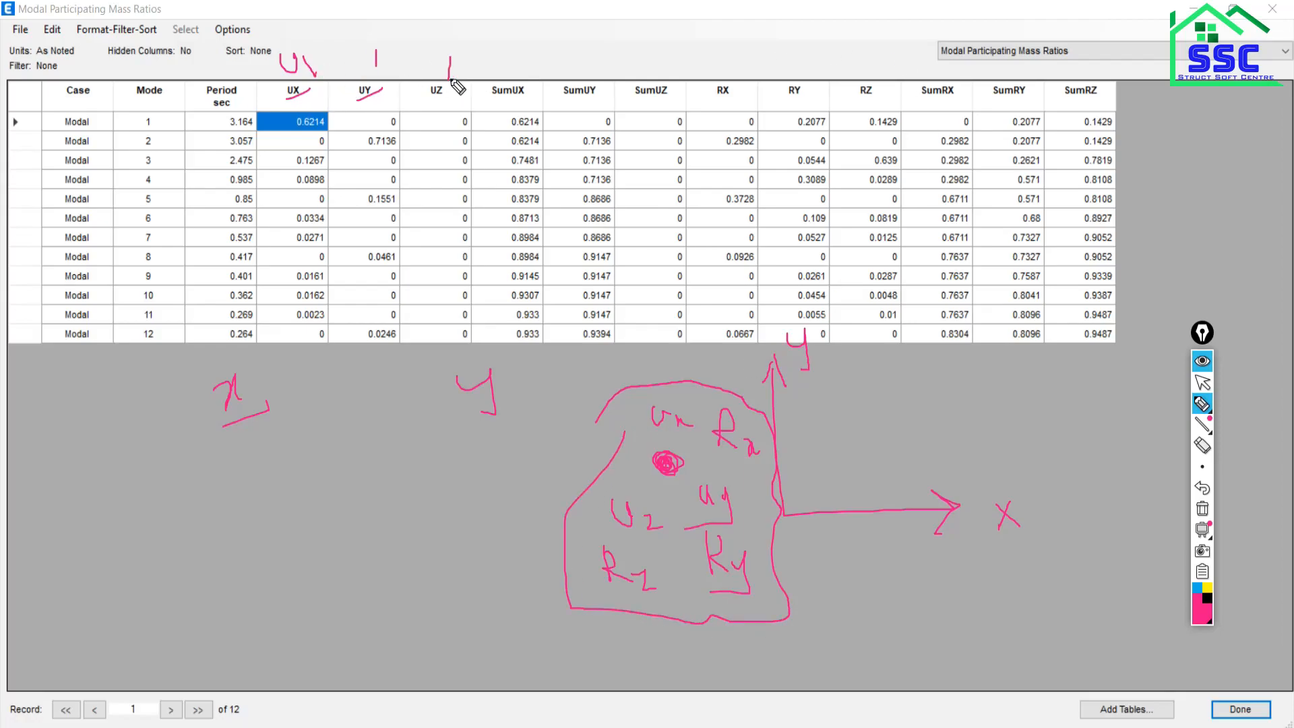
Tick the RX, RY, RZ, SumUX, SumUY, SumUZ, SumRX and SumRZ column headers.
left_click_drag(721, 67, 718, 108)
left_click_drag(802, 63, 795, 101)
left_click_drag(883, 58, 865, 103)
left_click_drag(510, 67, 499, 96)
left_click_drag(599, 64, 586, 99)
left_click_drag(659, 70, 644, 99)
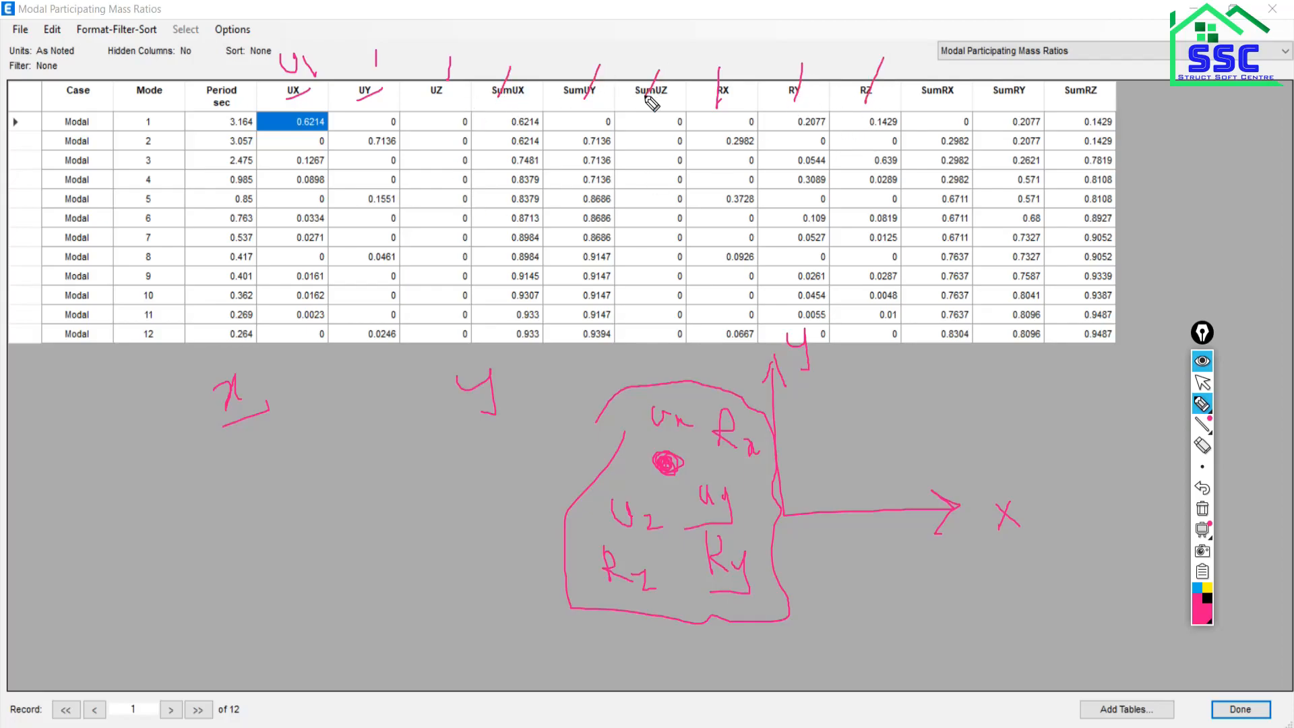
mouse_move(958, 77)
left_mouse_down()
mouse_move(948, 110)
mouse_move(993, 107)
left_mouse_up()
left_click_drag(1104, 56, 1093, 81)
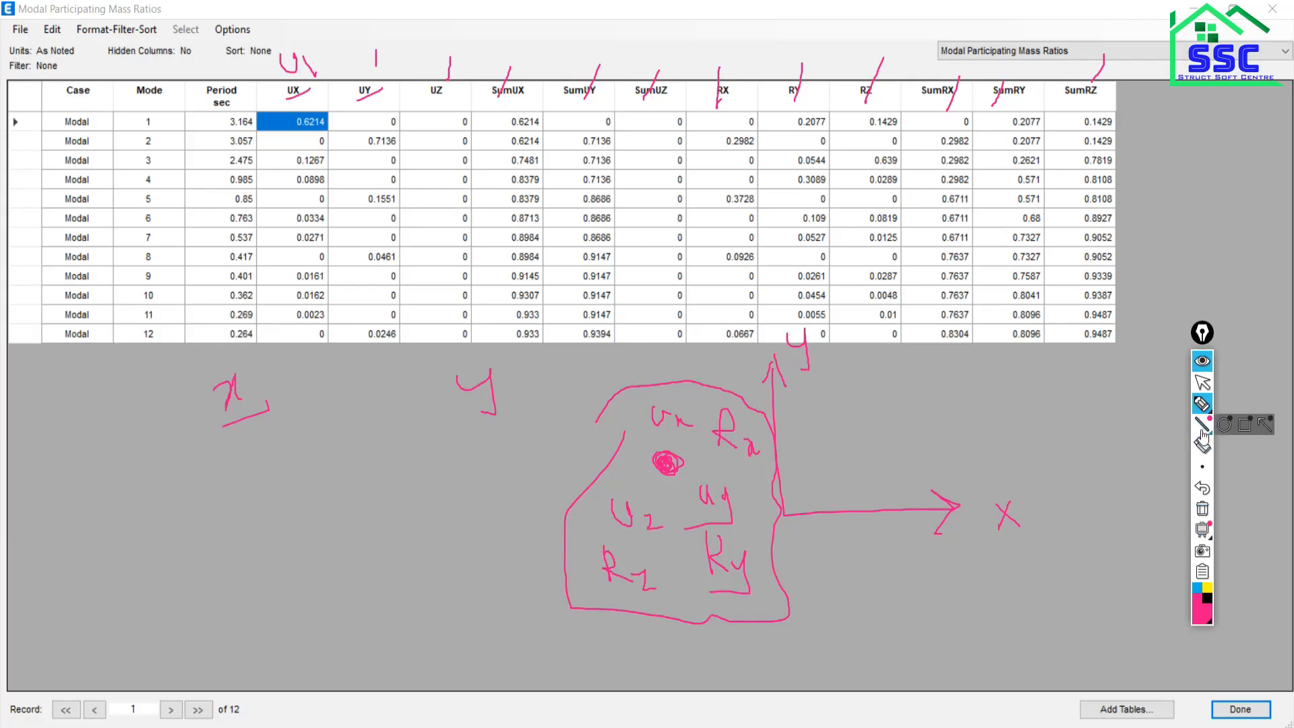
Undo the two header ticks, tick mode 2 UY 0.7136 and circle mode 1 UX 0.6214.
left_click(1204, 489)
left_click(1205, 491)
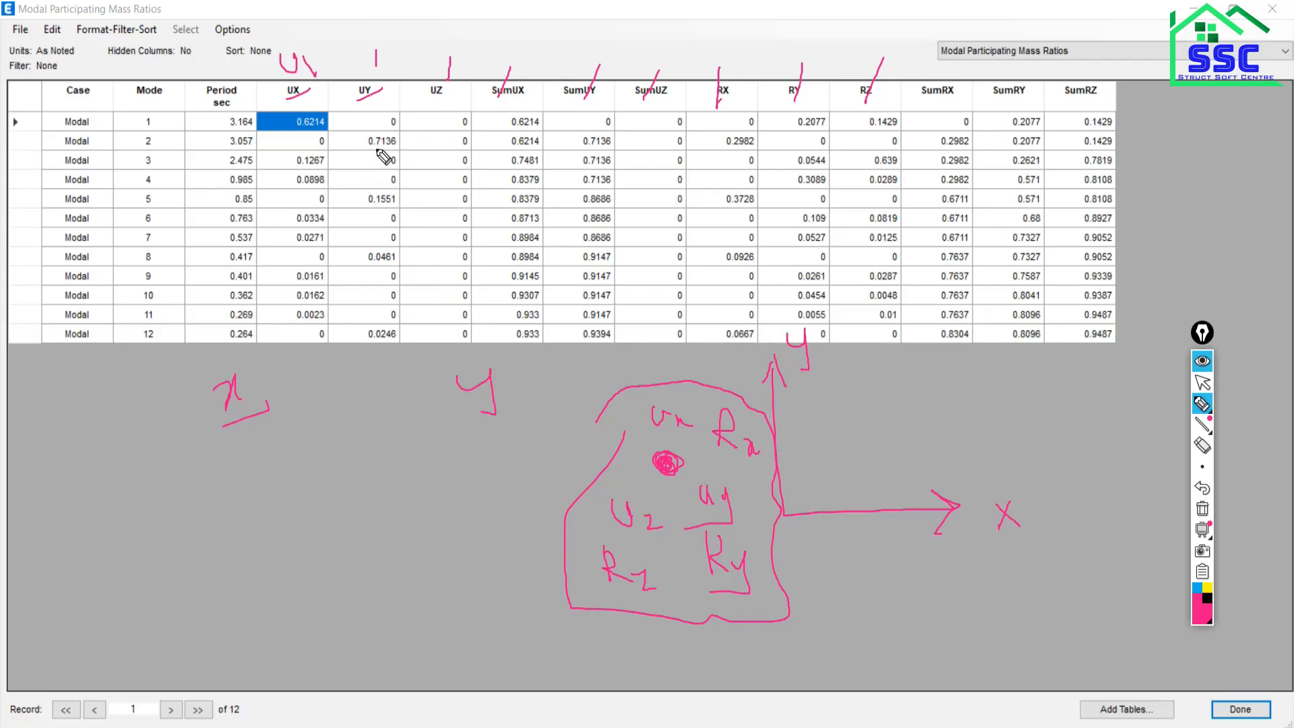
left_click_drag(368, 147, 427, 133)
mouse_move(290, 122)
left_mouse_down()
mouse_move(335, 116)
mouse_move(322, 143)
mouse_move(291, 133)
left_mouse_up()
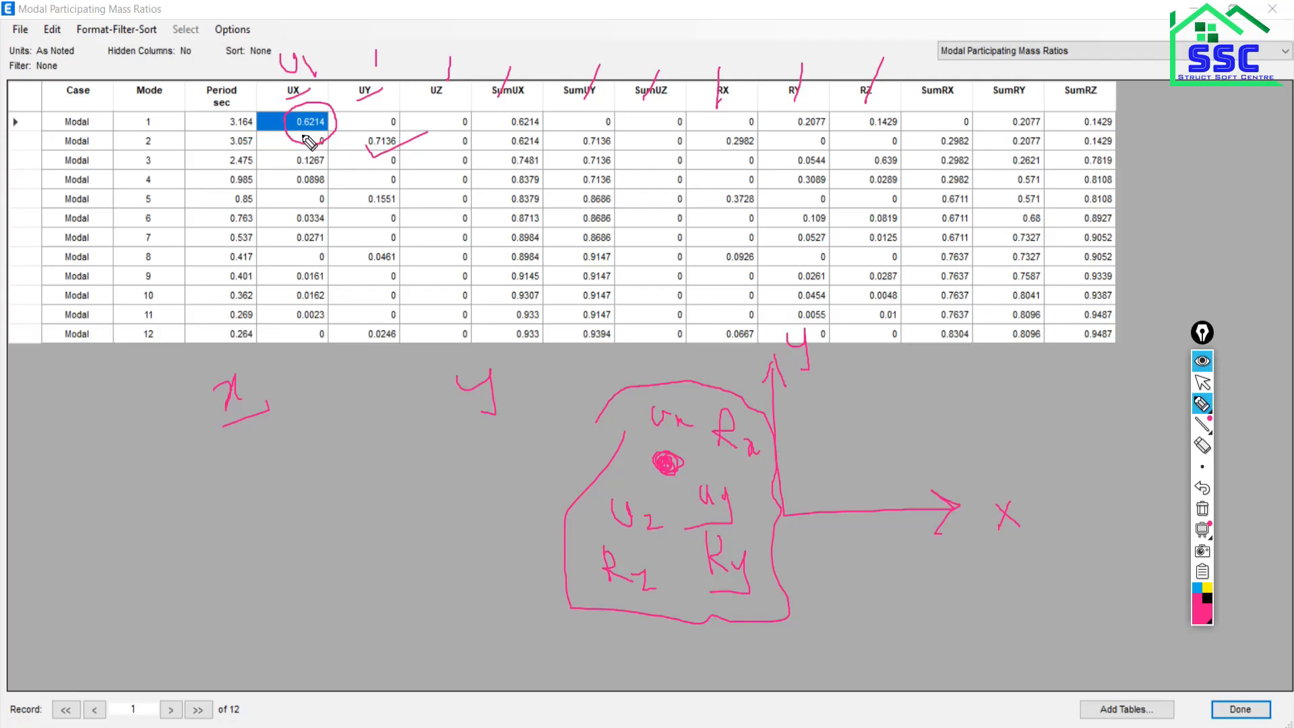
left_click_drag(308, 140, 370, 133)
Write 65% under both x and y, then clear all annotations from the screen.
mouse_move(212, 465)
left_mouse_down()
mouse_move(217, 515)
mouse_move(209, 504)
mouse_move(254, 490)
left_mouse_up()
mouse_move(234, 470)
left_mouse_down()
mouse_move(258, 468)
mouse_move(274, 495)
left_mouse_up()
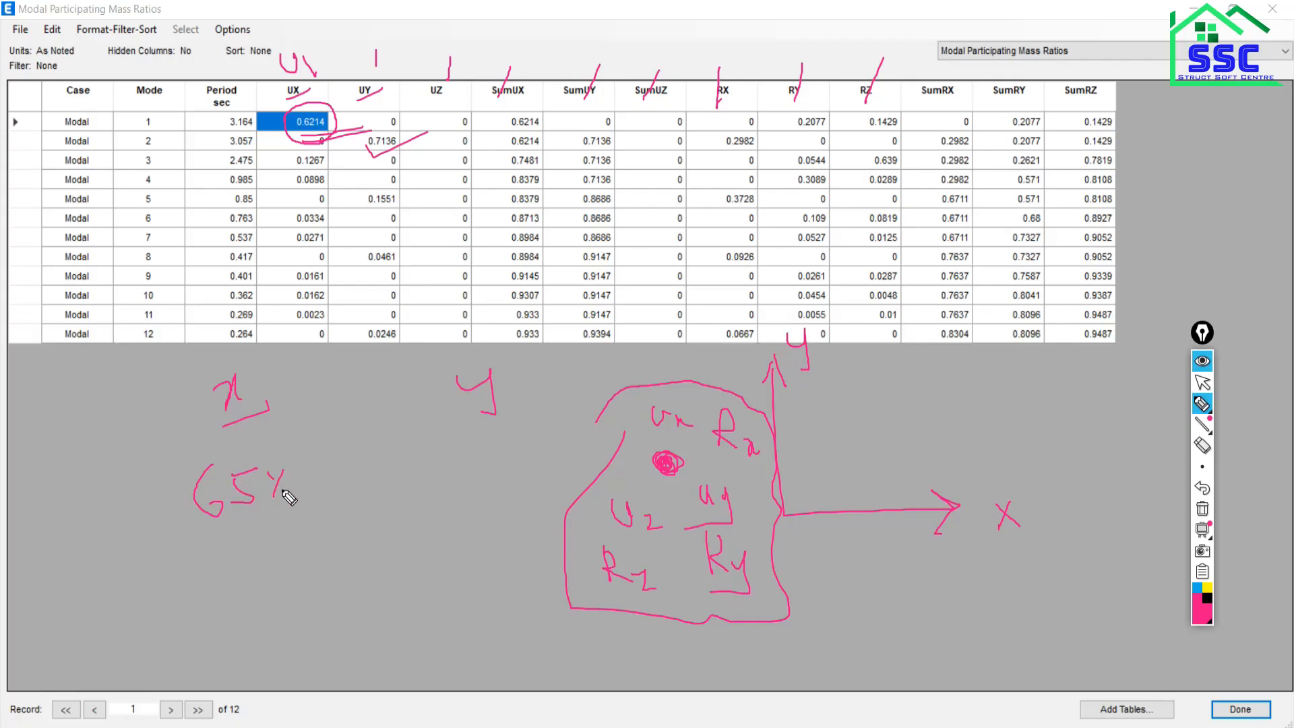
left_click(282, 491)
mouse_move(434, 451)
left_mouse_down()
mouse_move(413, 484)
mouse_move(419, 507)
mouse_move(479, 466)
left_mouse_up()
mouse_move(500, 464)
left_mouse_down()
mouse_move(494, 502)
mouse_move(493, 473)
left_mouse_up()
left_click(511, 488)
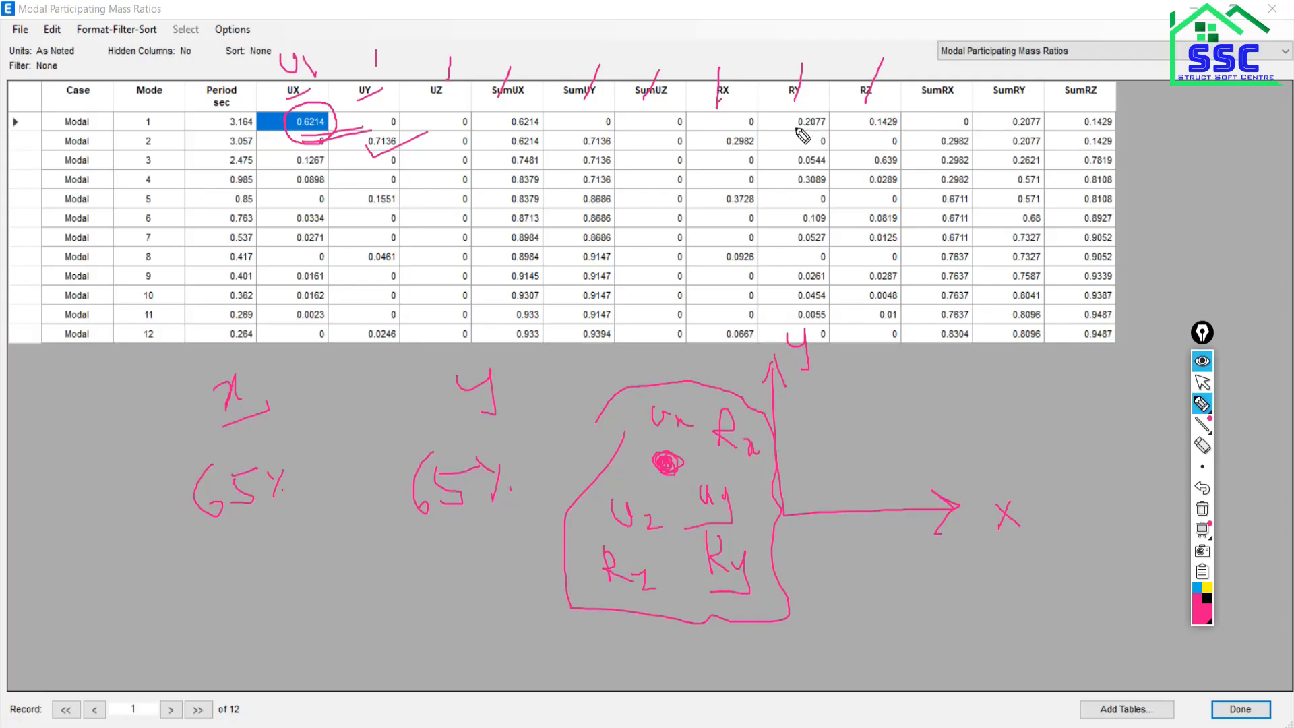
left_click(1202, 507)
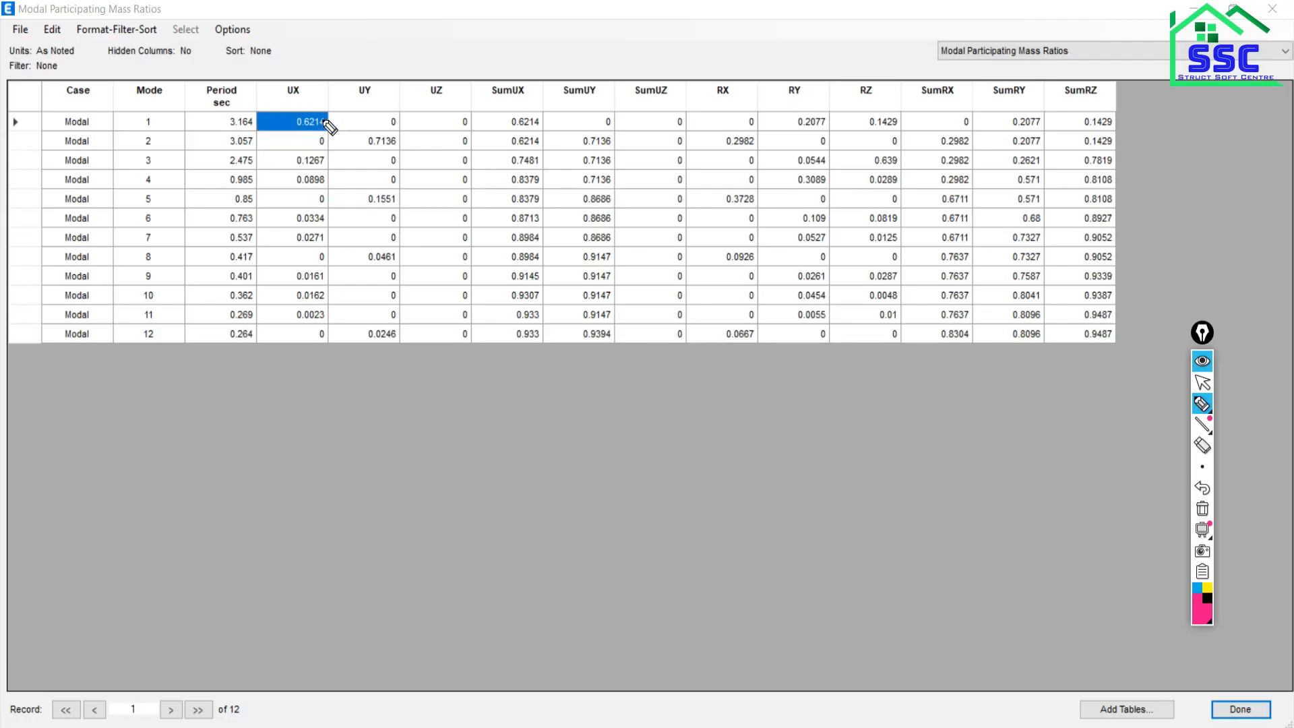
Trace mode 1's row, circle RZ 0.1429 and add an underlined percentage note.
mouse_move(325, 121)
left_mouse_down()
mouse_move(853, 124)
mouse_move(846, 138)
mouse_move(919, 143)
mouse_move(914, 111)
mouse_move(891, 96)
left_mouse_up()
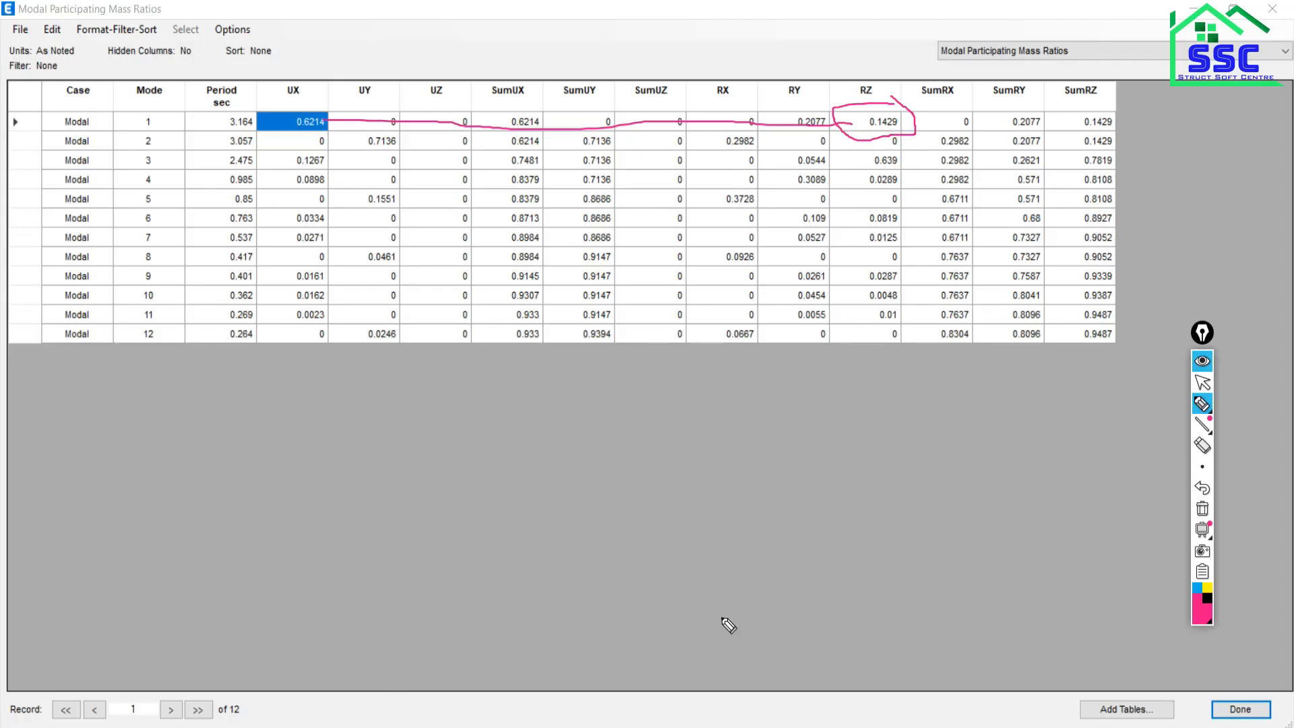
left_click(1203, 382)
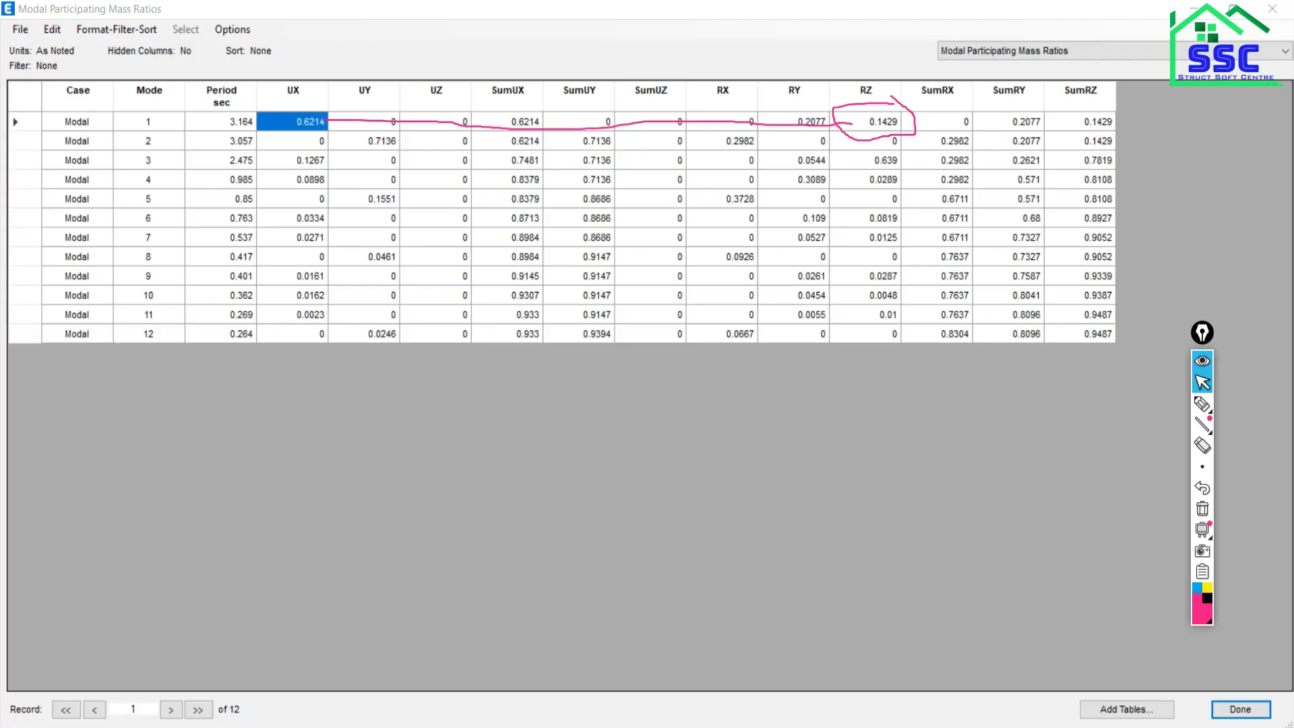
left_click(1203, 403)
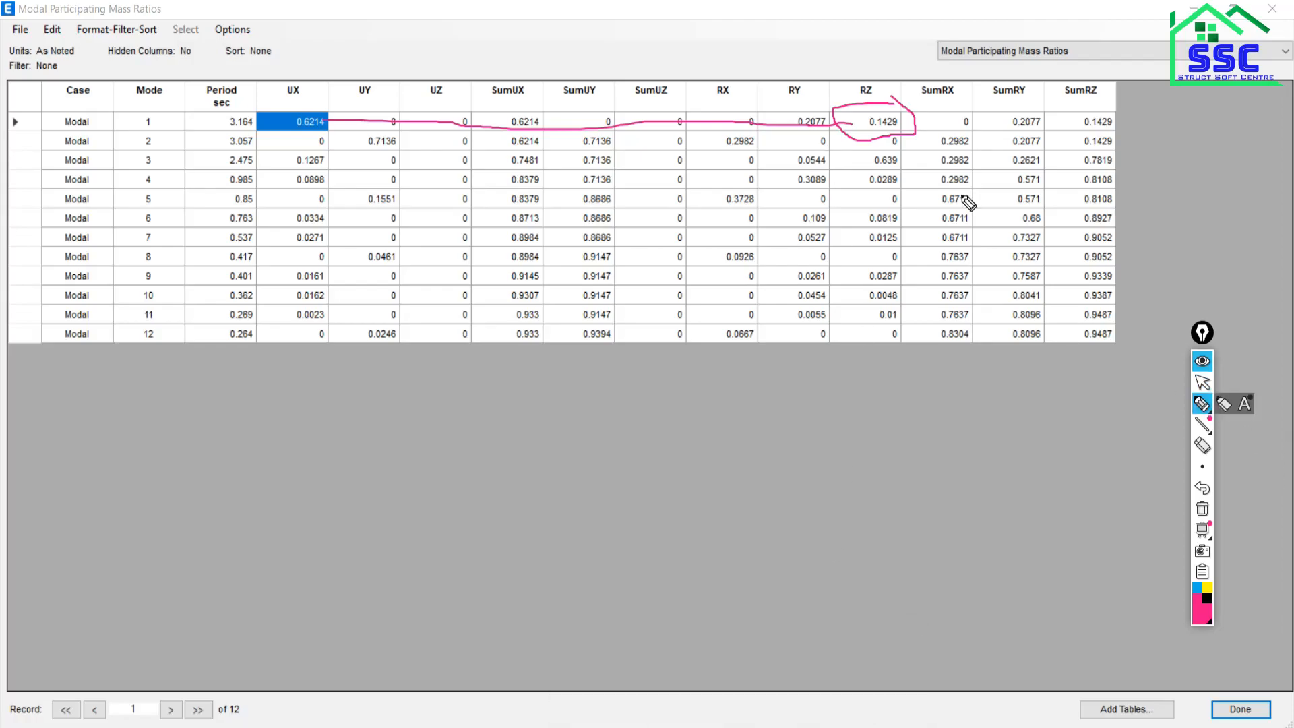
mouse_move(860, 120)
left_mouse_down()
mouse_move(899, 110)
mouse_move(864, 137)
mouse_move(860, 119)
mouse_move(988, 446)
mouse_move(912, 538)
left_mouse_up()
mouse_move(834, 486)
left_mouse_down()
mouse_move(834, 532)
mouse_move(884, 486)
mouse_move(905, 540)
left_mouse_up()
left_click_drag(740, 594, 958, 577)
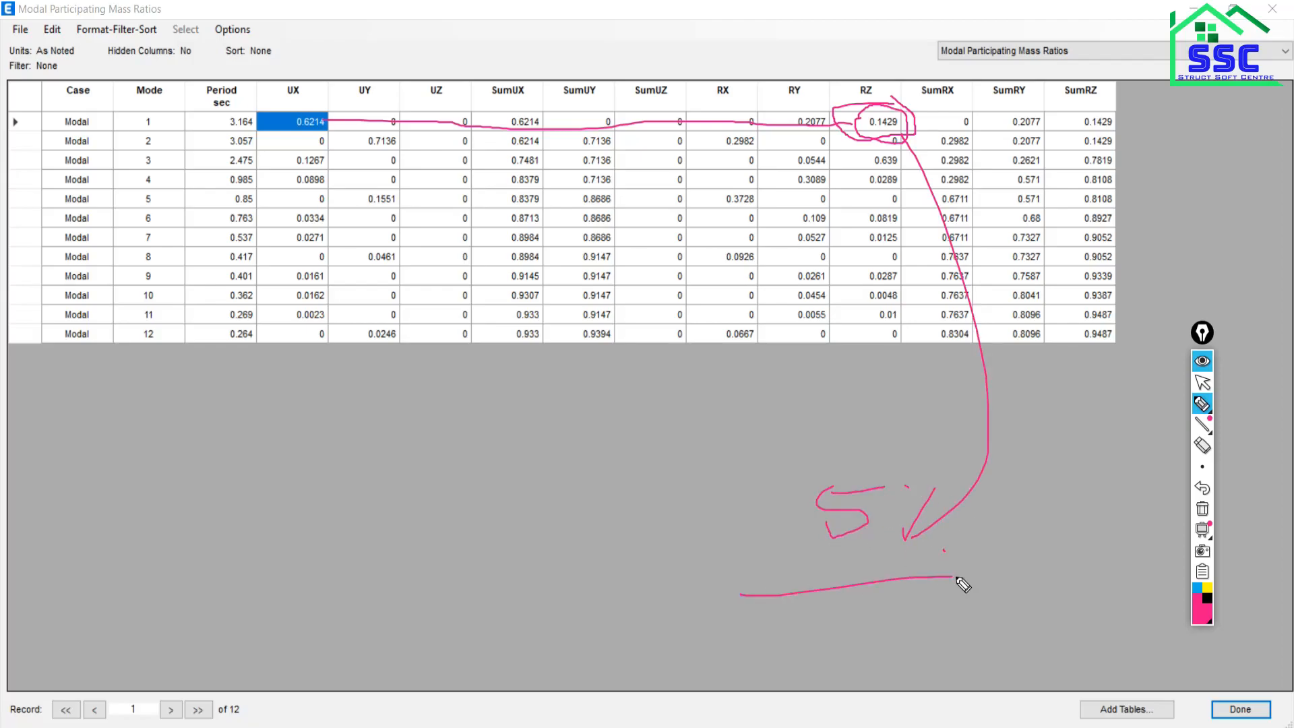
left_click_drag(777, 617, 964, 595)
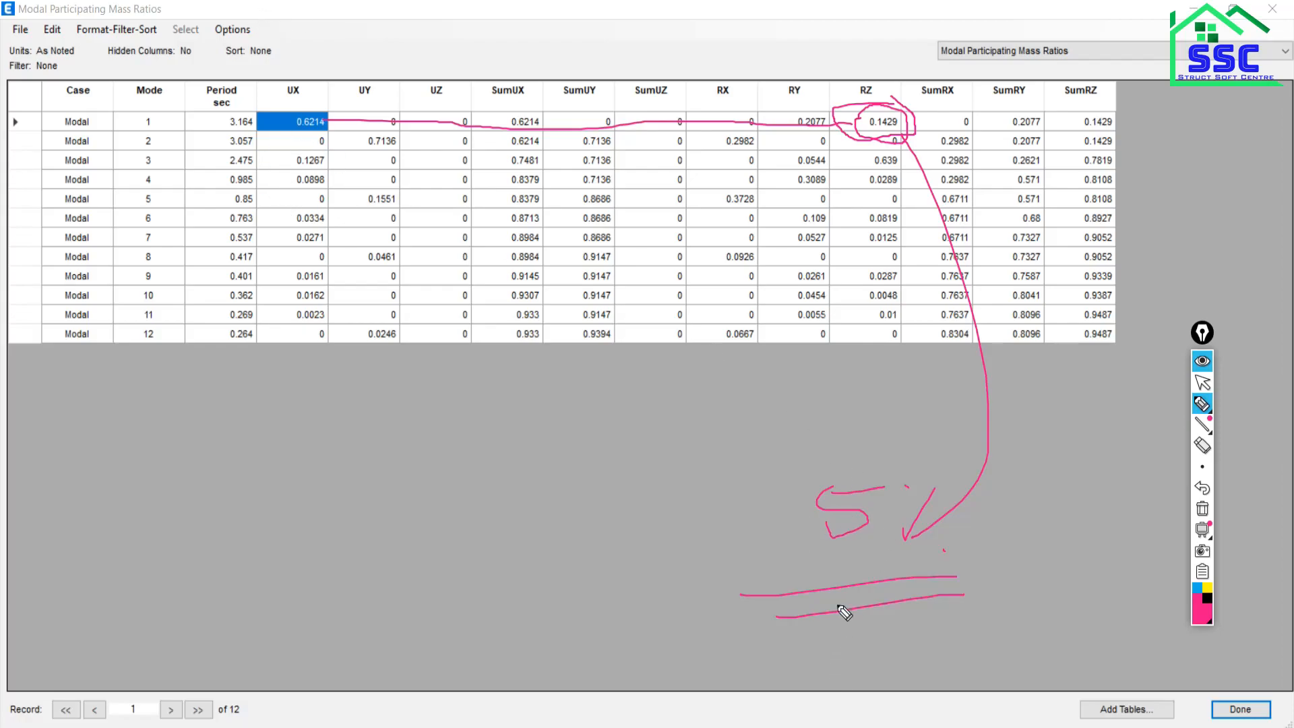
left_click_drag(815, 525, 855, 494)
Tick mode 1 UX and its header, arrow down from RZ again, and close the table.
left_click_drag(286, 124, 361, 85)
left_click_drag(292, 103, 380, 53)
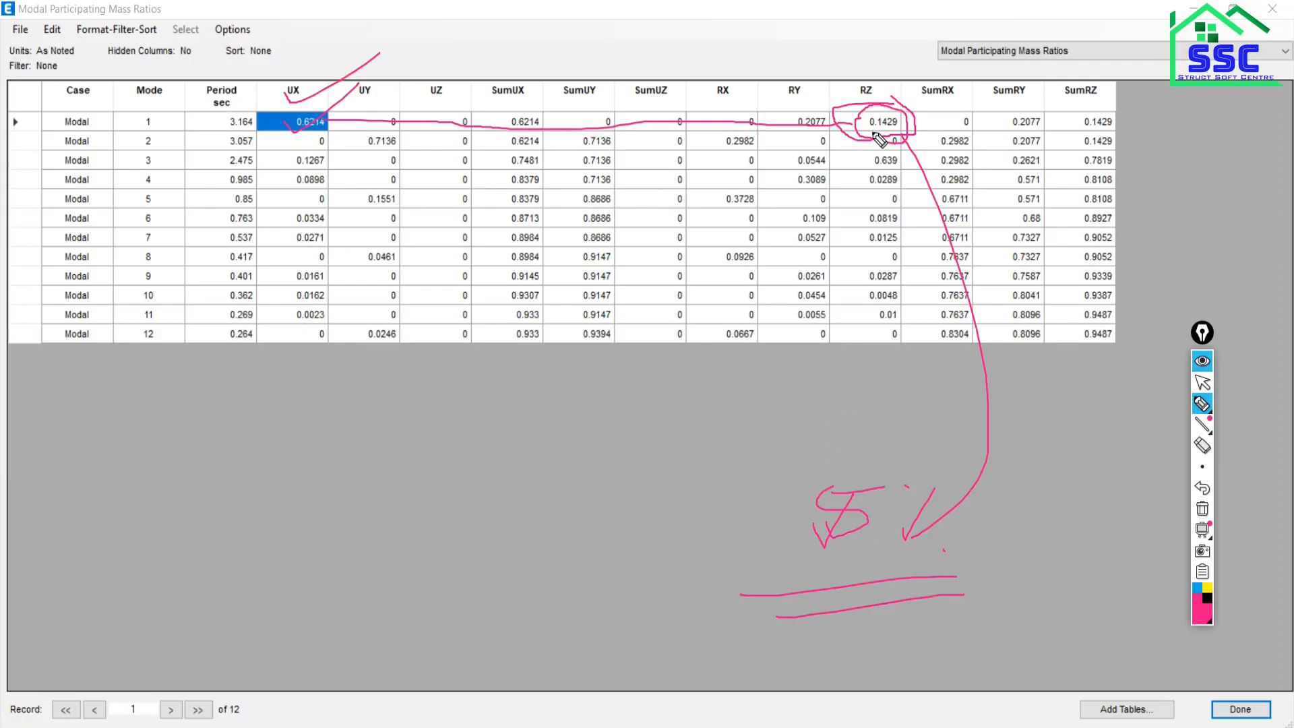
mouse_move(877, 136)
left_mouse_down()
mouse_move(1010, 377)
mouse_move(984, 430)
left_mouse_up()
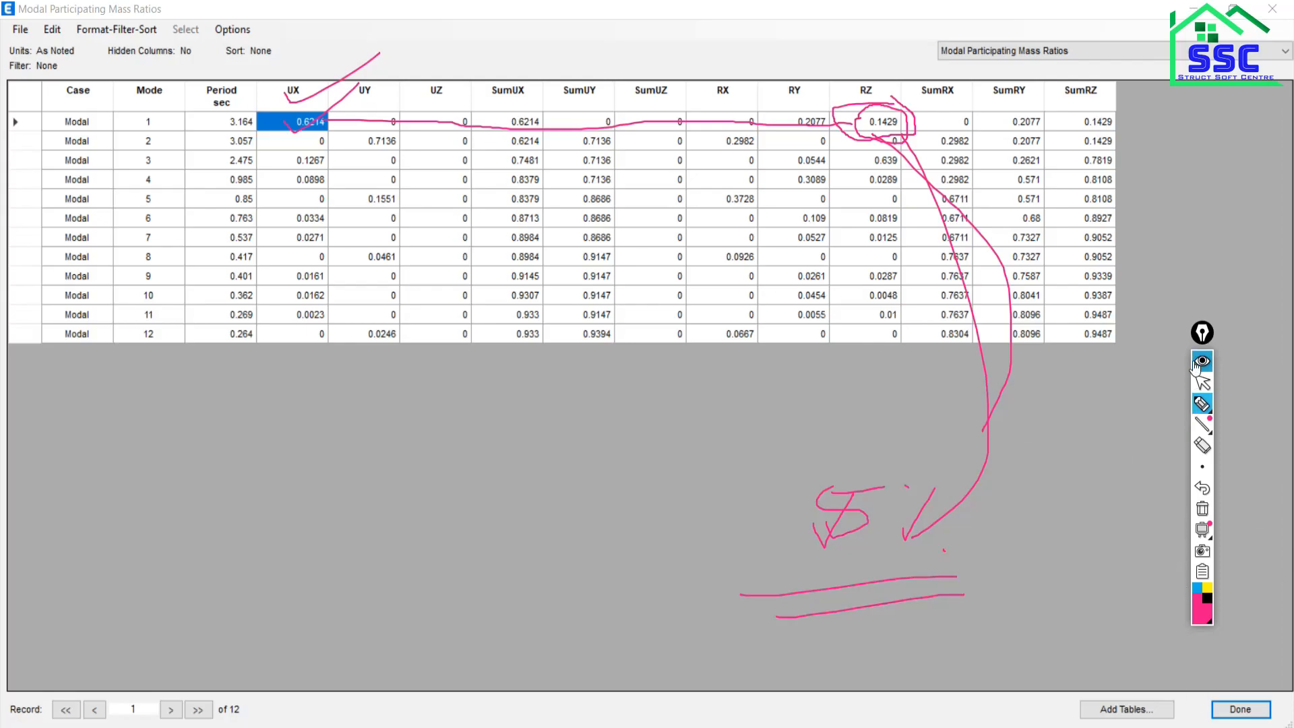
left_click(1269, 711)
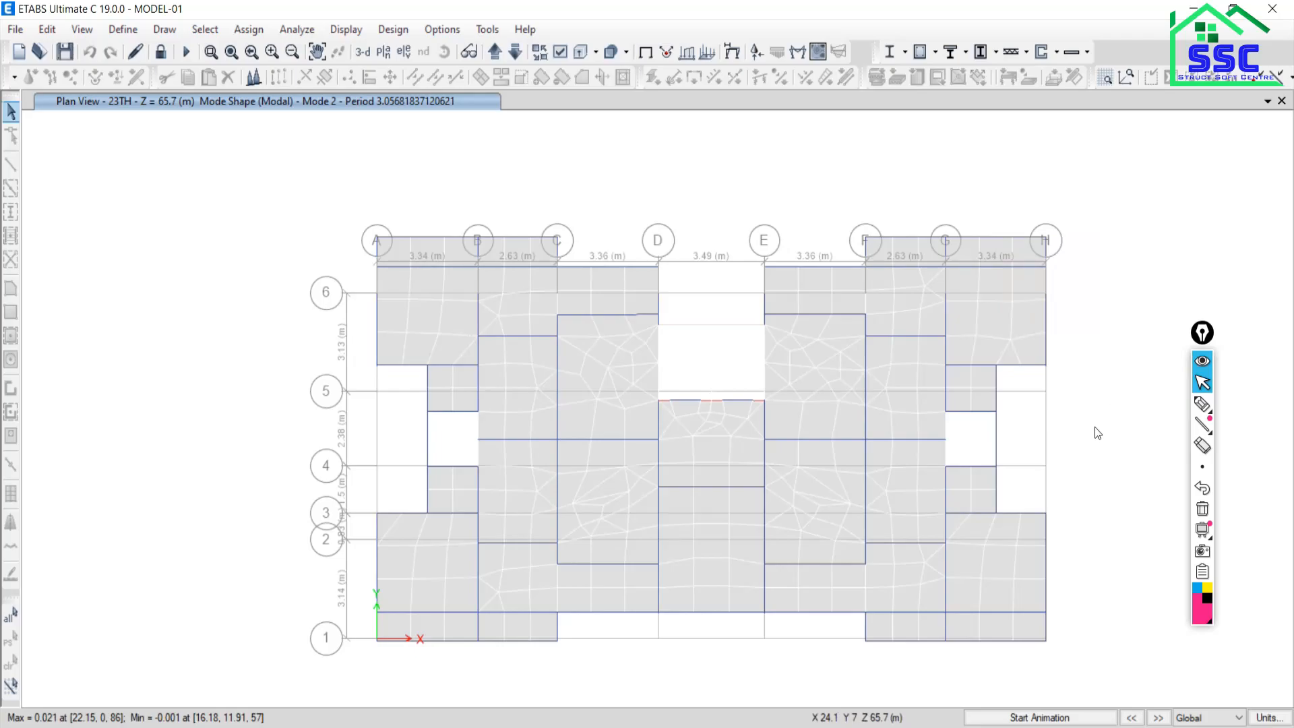
Check a grid D joint's displacement, then switch to the course brochure Over all.pdf in Nitro Pro.
right_click(658, 364)
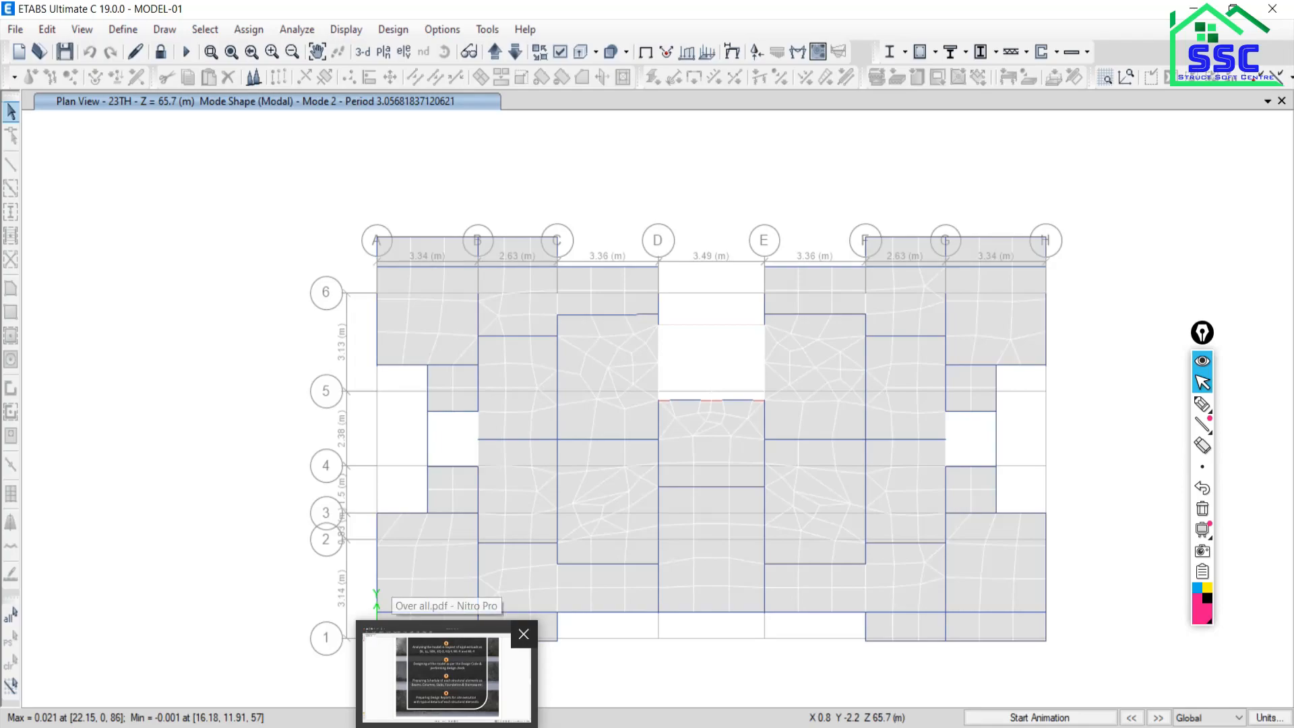
left_click(446, 675)
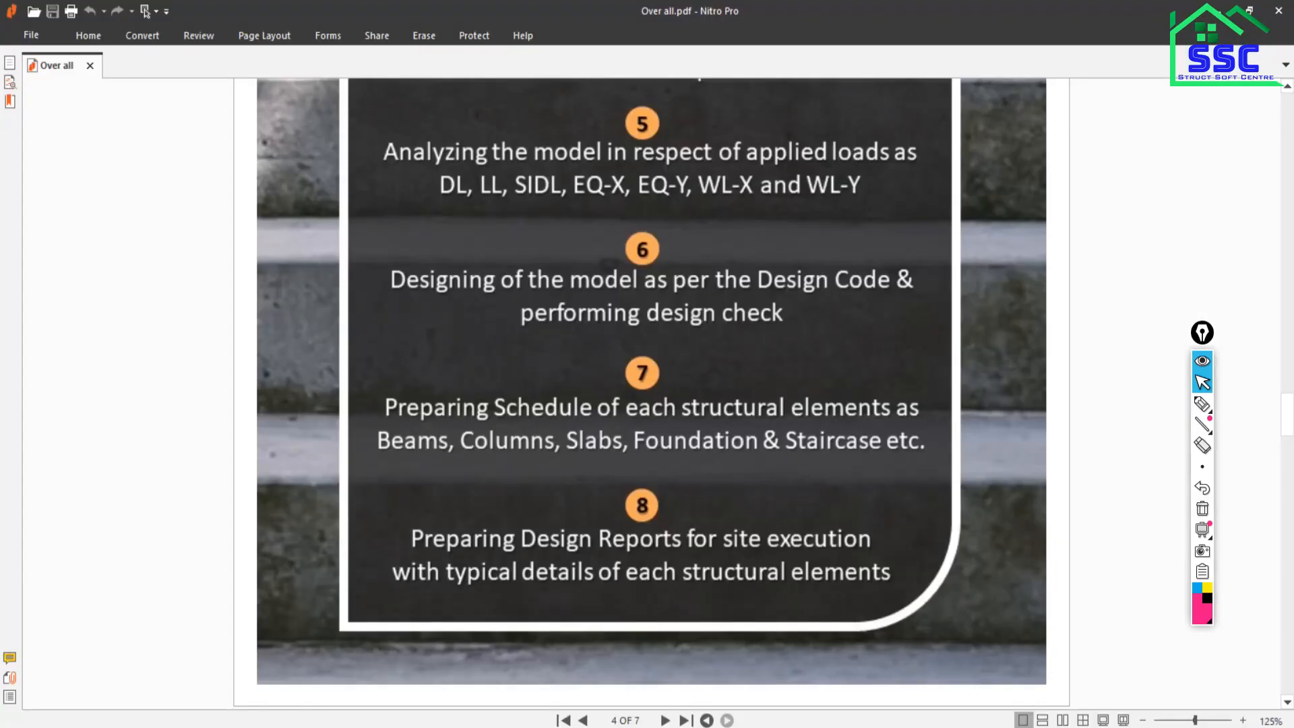
Page through the certificates on pages 5 to 7 of Over all.pdf, then return to the Google Meet call.
left_click_drag(1288, 412, 1287, 101)
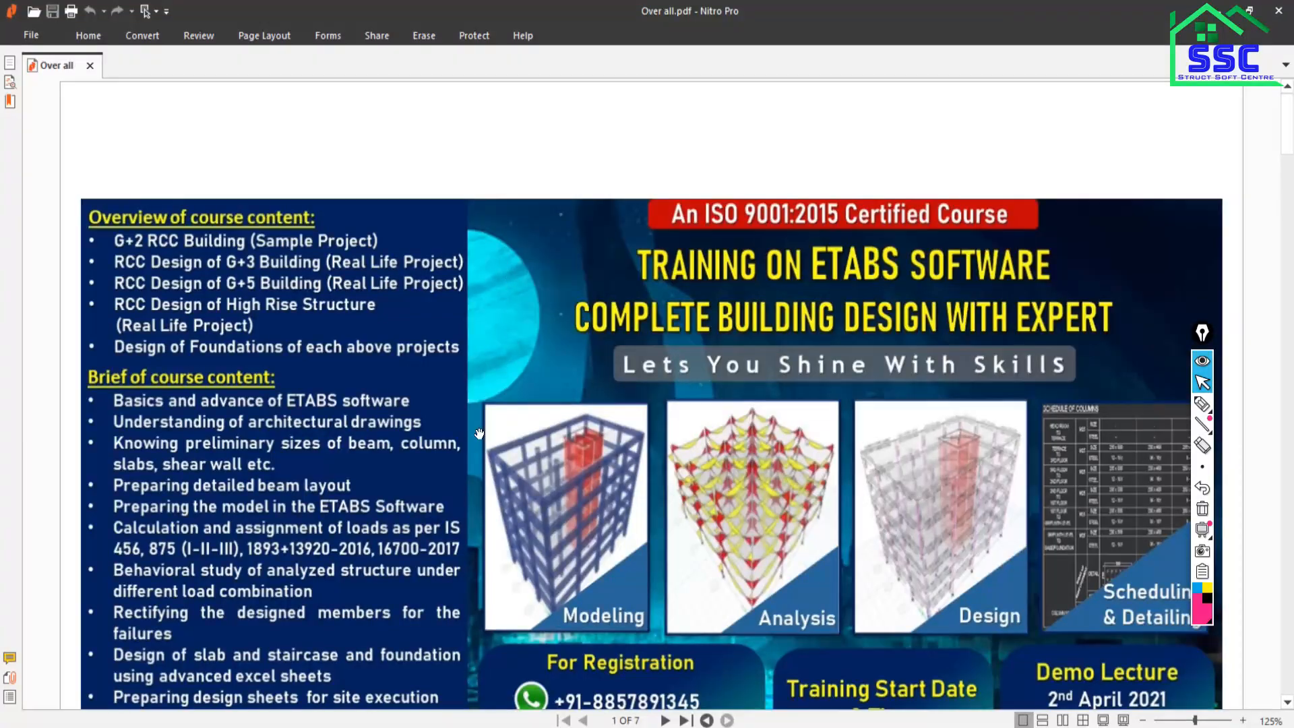
scroll(479, 433, "down", 3)
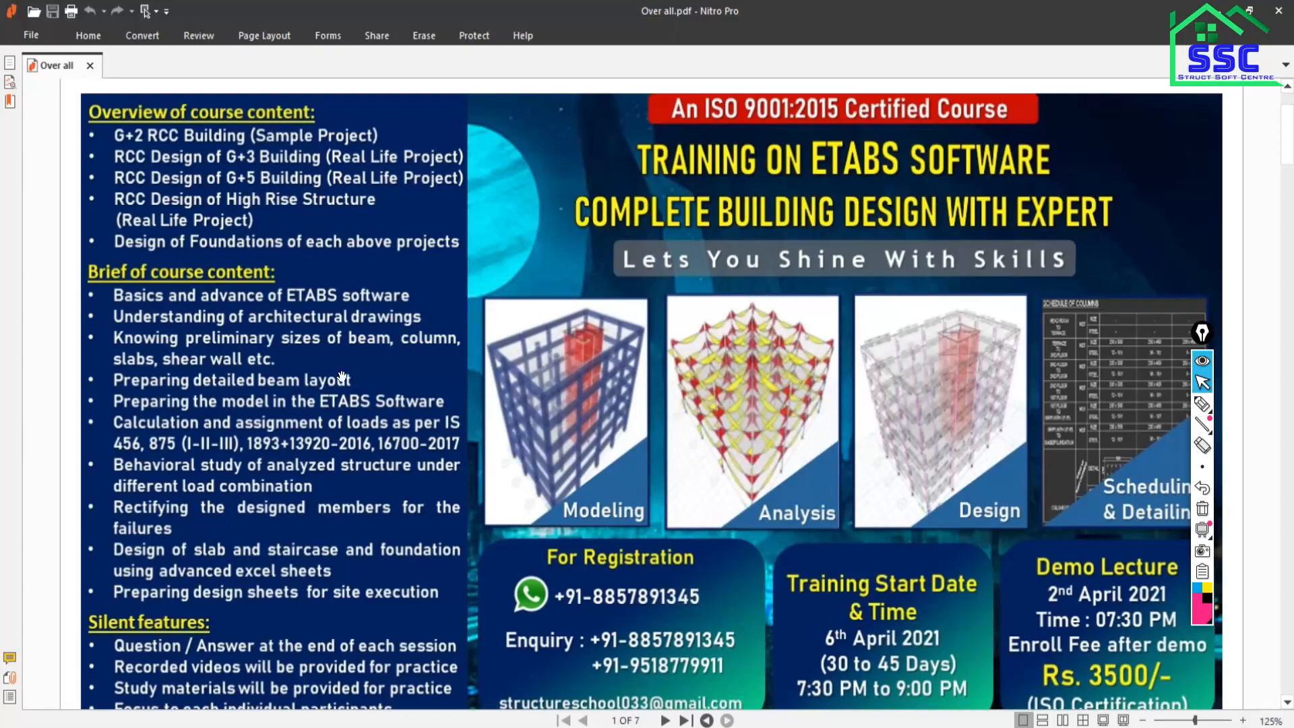
scroll(361, 456, "down", 15)
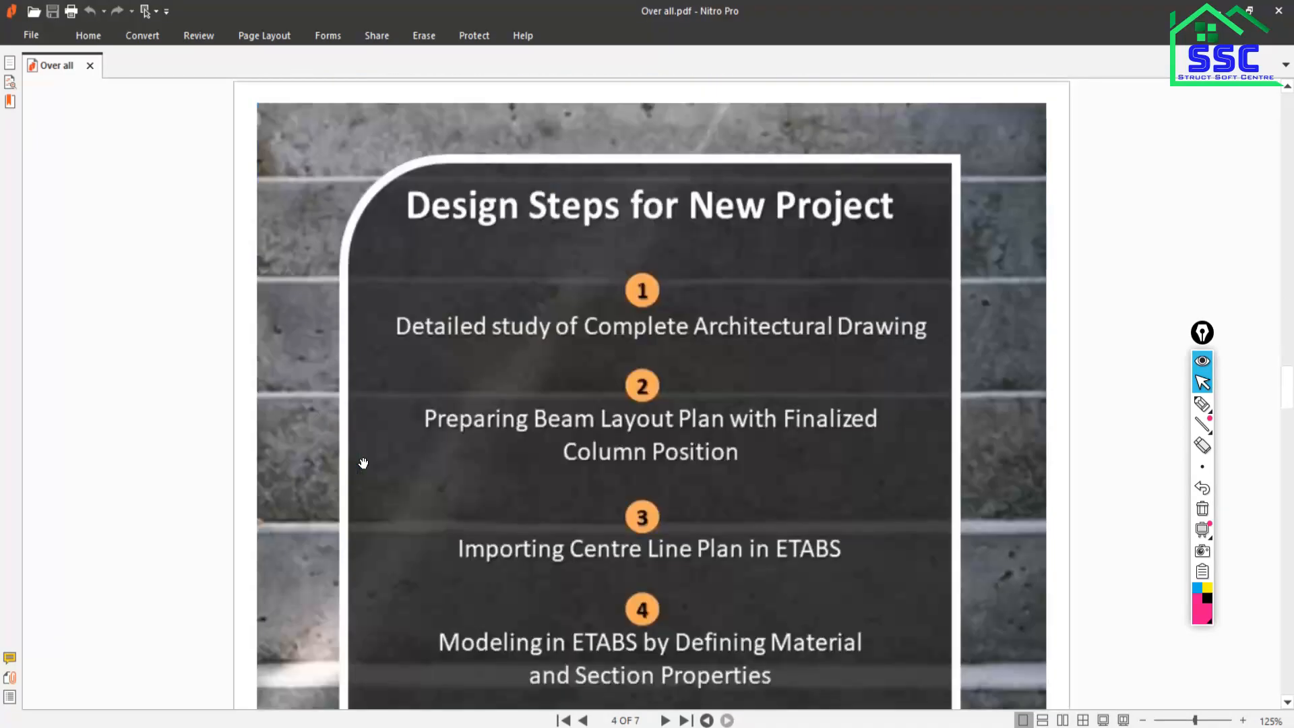
scroll(363, 463, "down", 8)
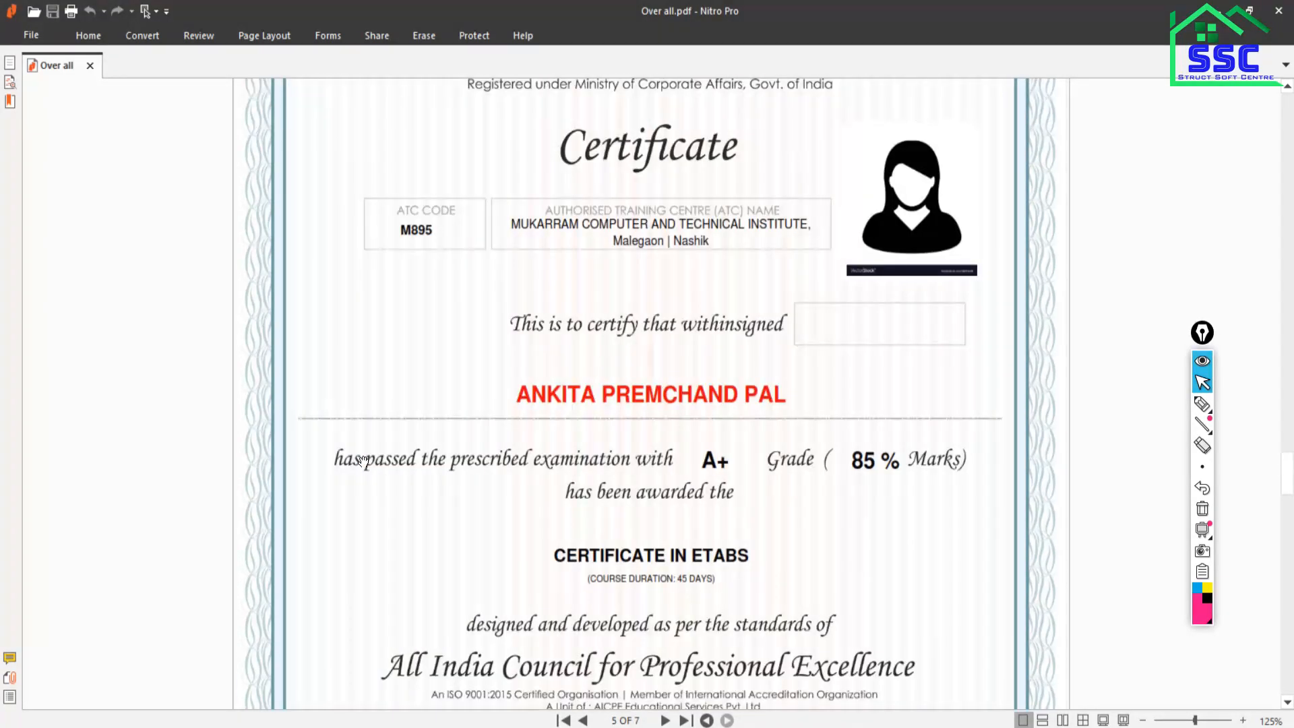
scroll(361, 461, "up", 5)
scroll(361, 462, "down", 5)
scroll(603, 448, "up", 3)
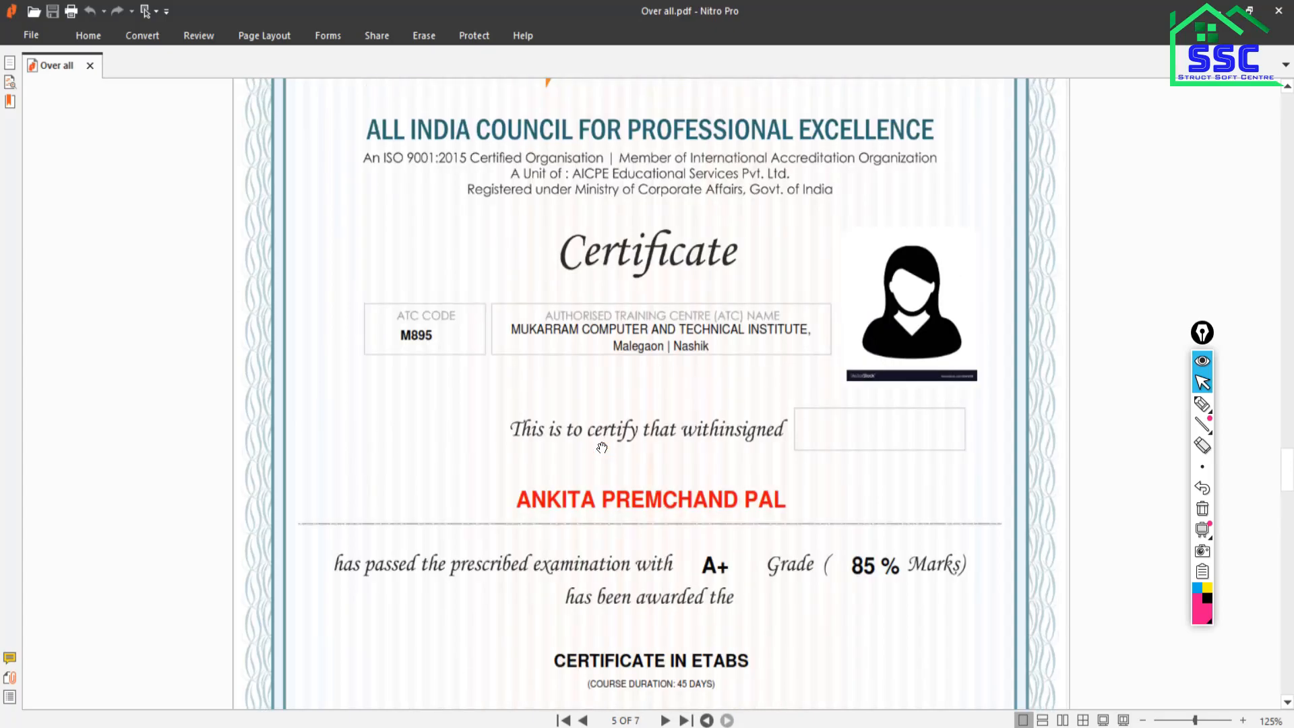
scroll(602, 448, "down", 4)
scroll(603, 453, "down", 20)
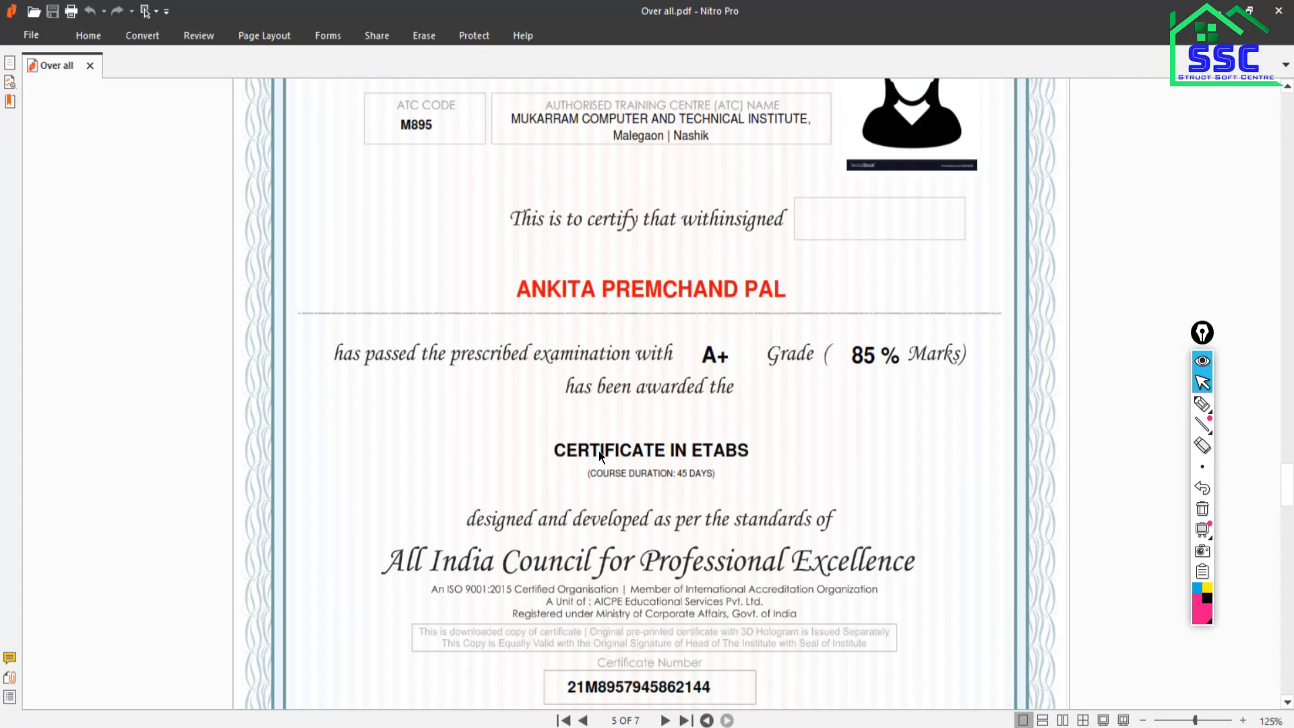
scroll(604, 457, "down", 20)
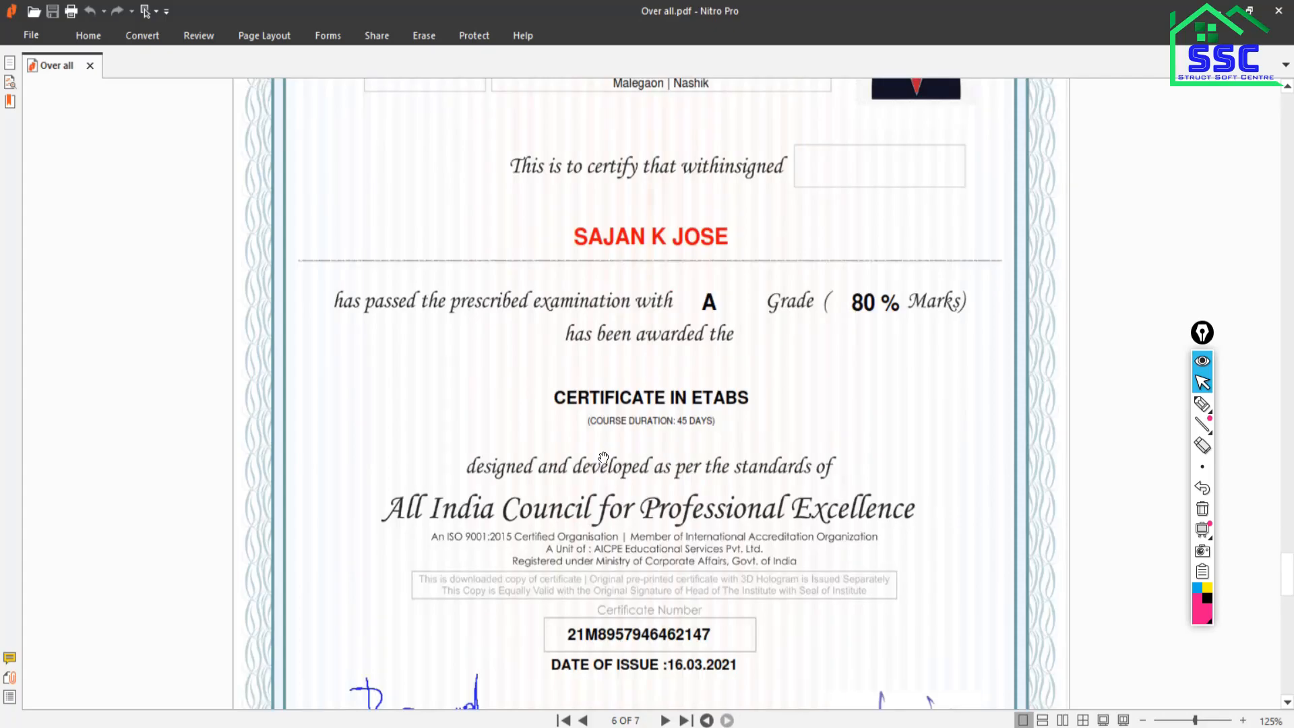
scroll(606, 457, "down", 2)
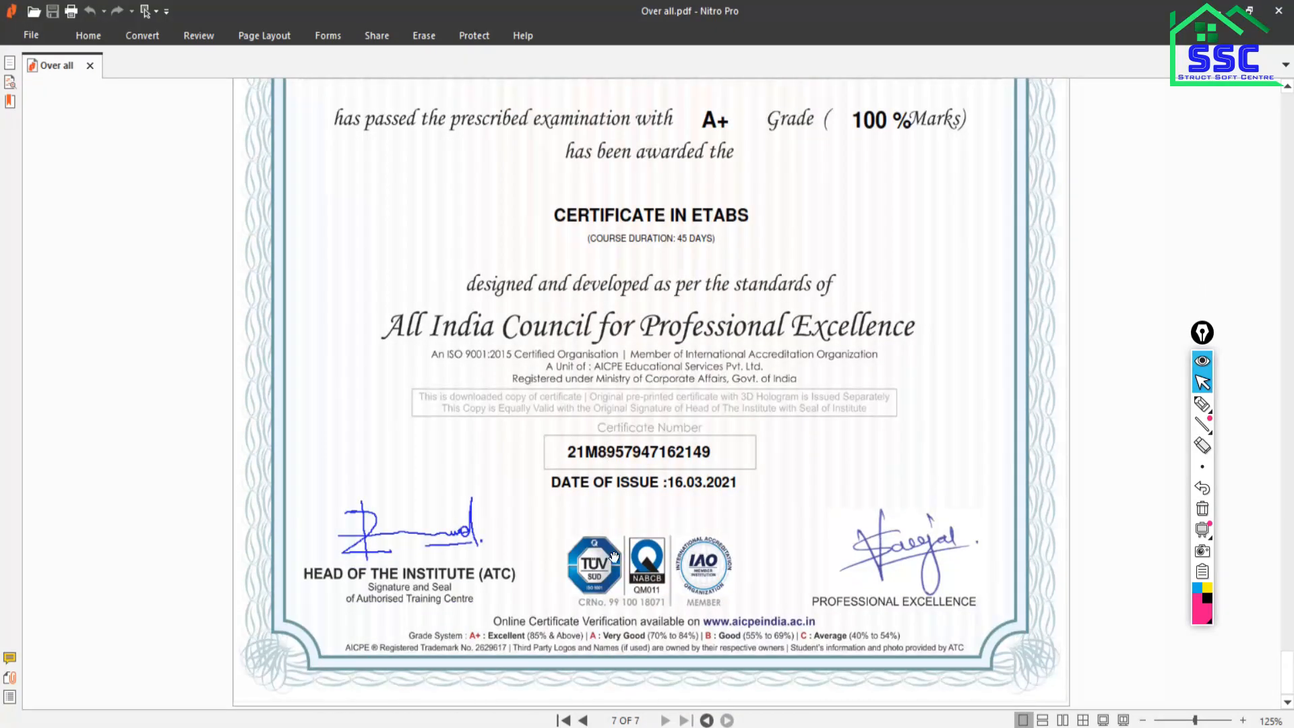
left_click(1219, 11)
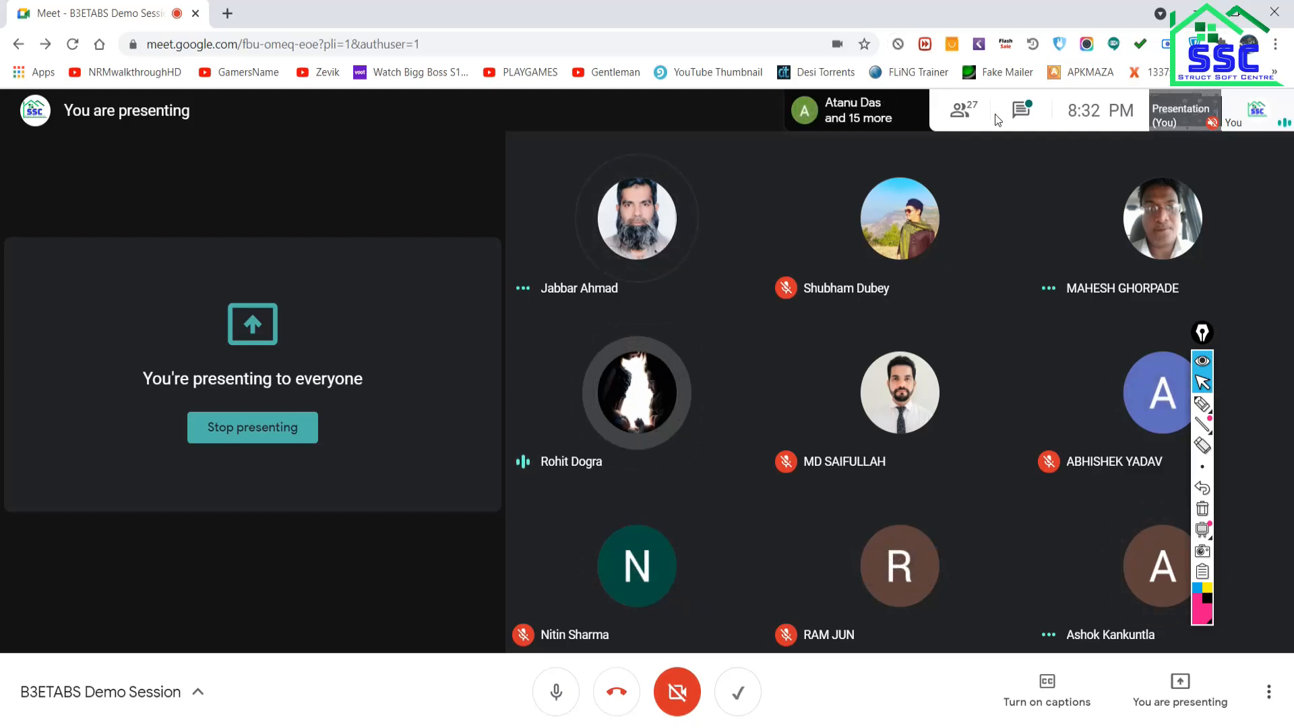
Post the registration phone number in the Meet chat, then go back to Over all.pdf in Nitro Pro.
left_click(1022, 110)
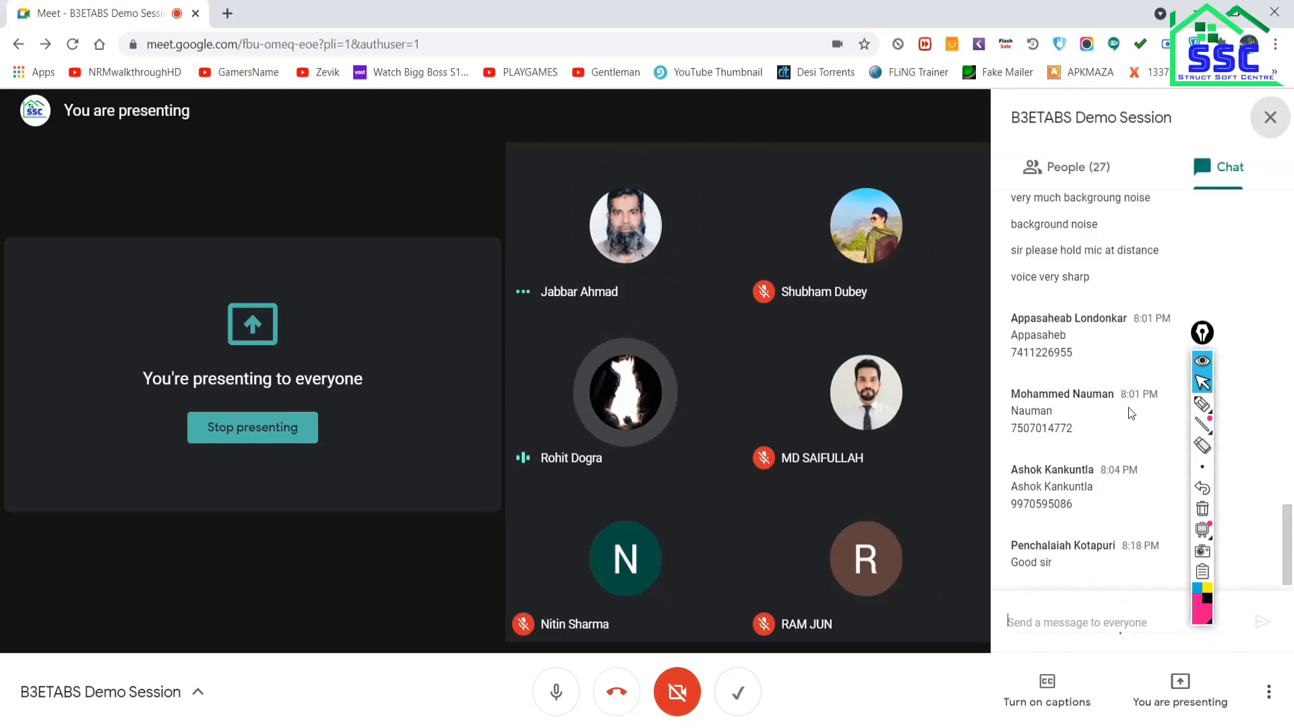
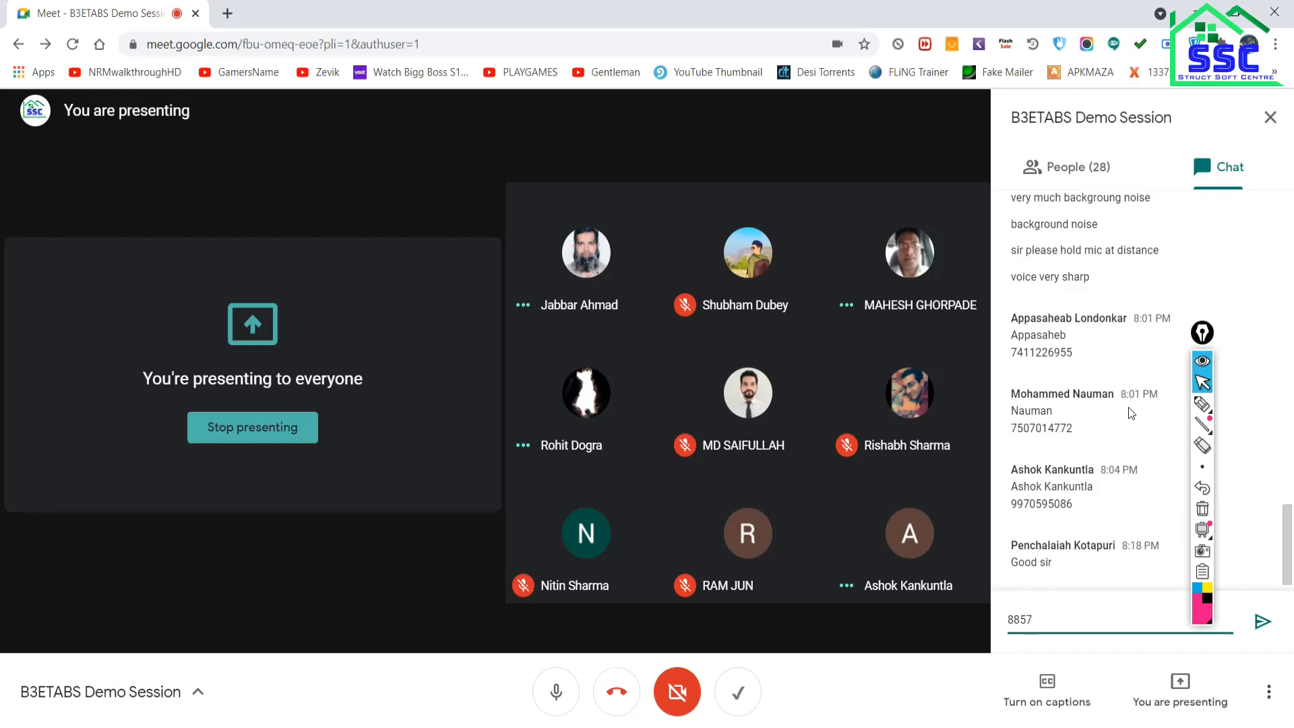
left_click(1262, 621)
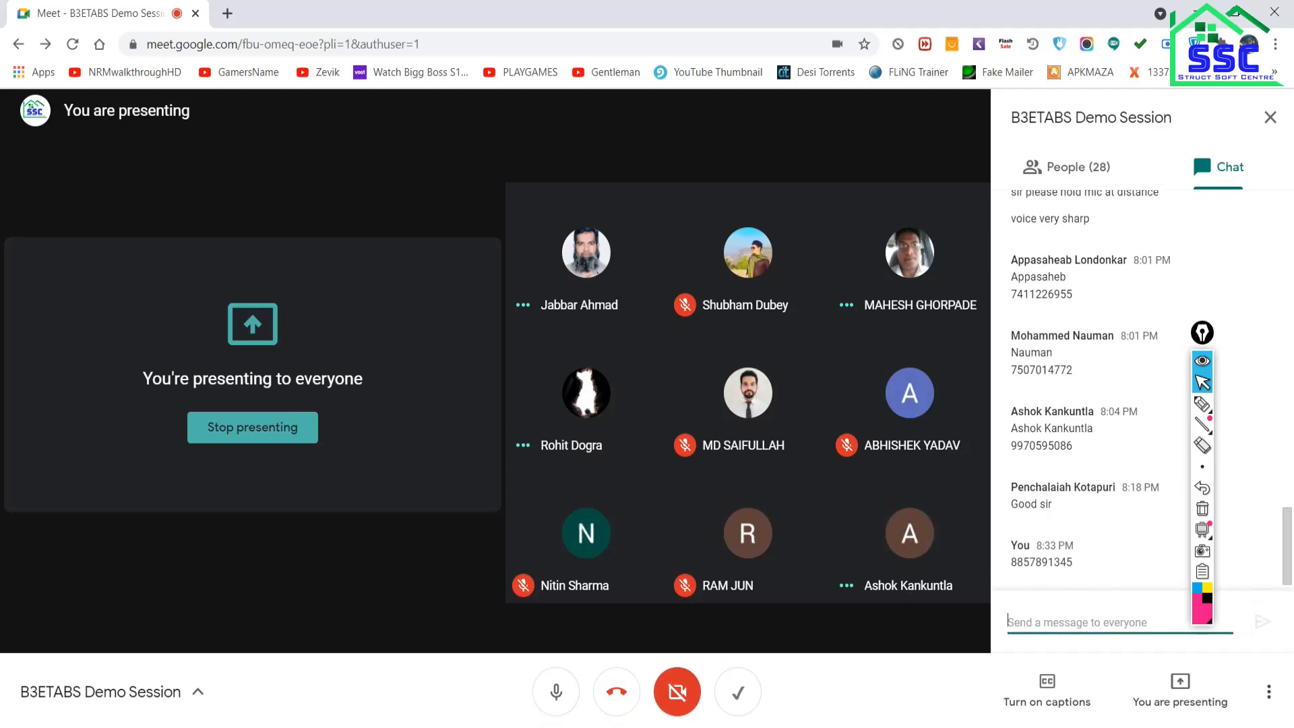
mouse_move(449, 726)
left_click(450, 678)
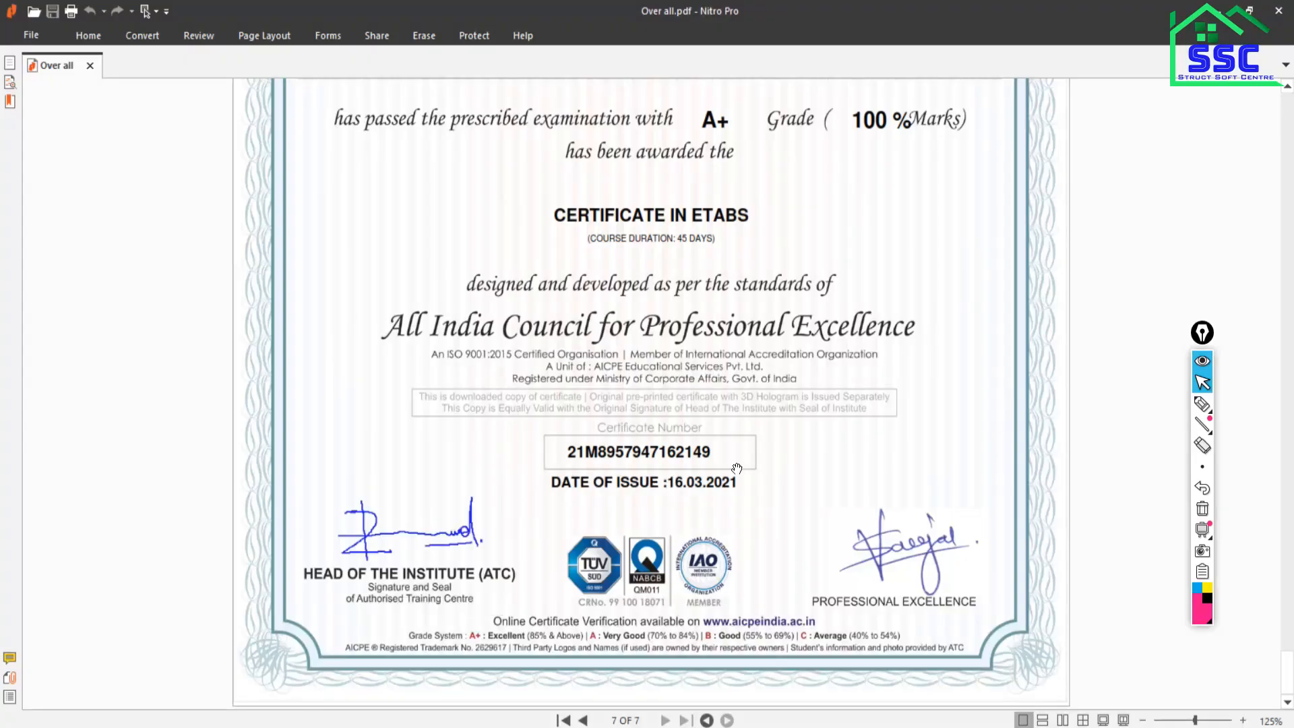
Show the page 1 ETABS training flyer with its Rs. 3500/- fee, then switch to Google Meet.
left_click_drag(1289, 664, 1288, 98)
scroll(695, 404, "down", 4)
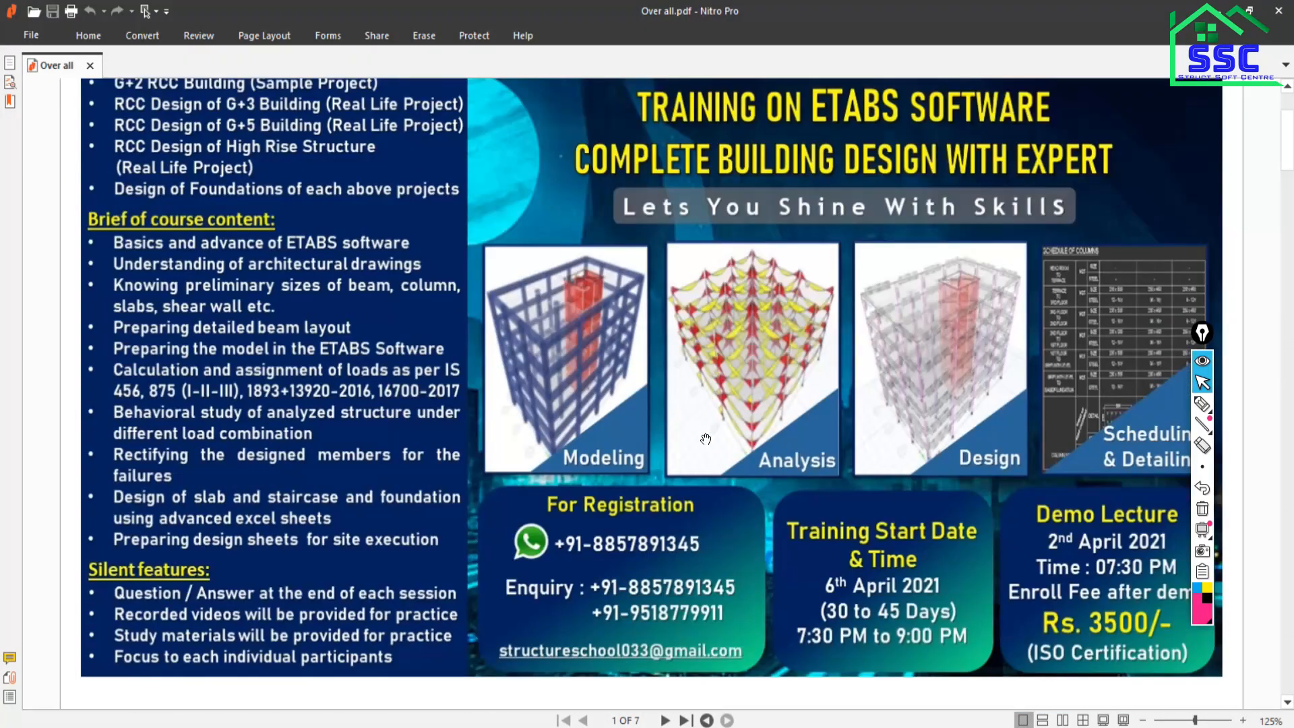
scroll(806, 486, "up", 2)
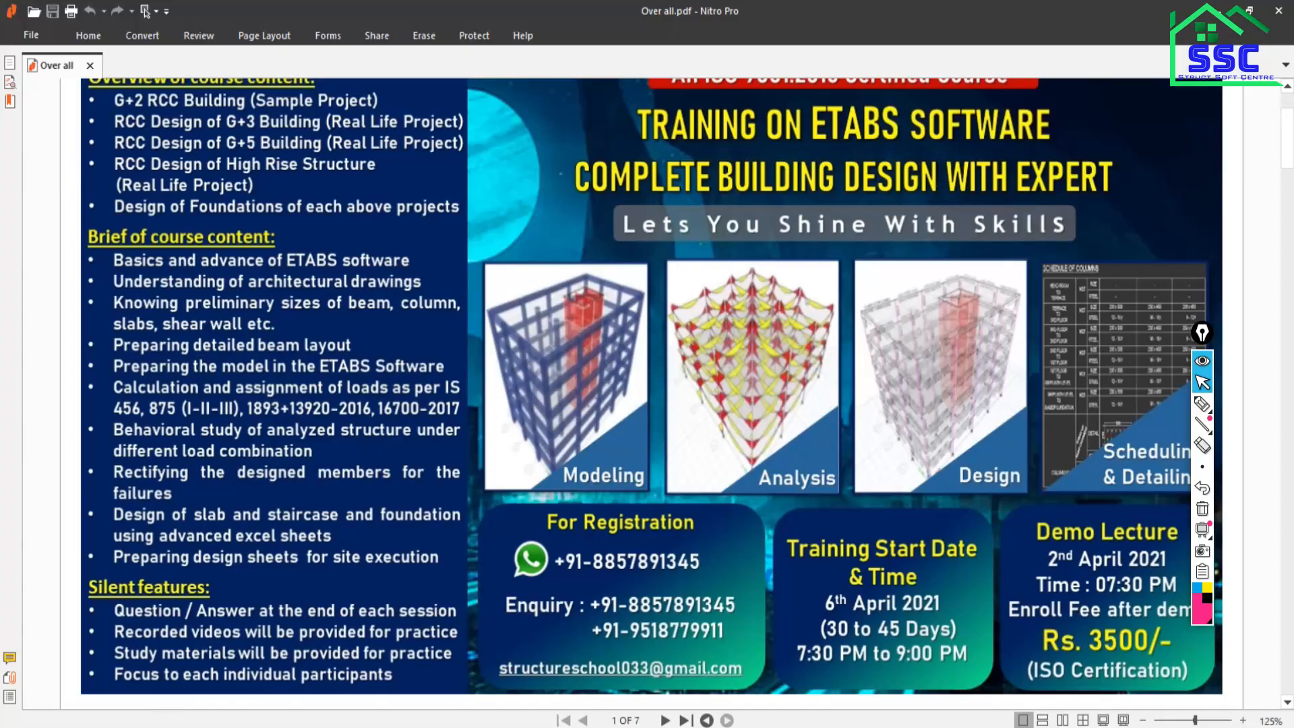
key("alt+Tab")
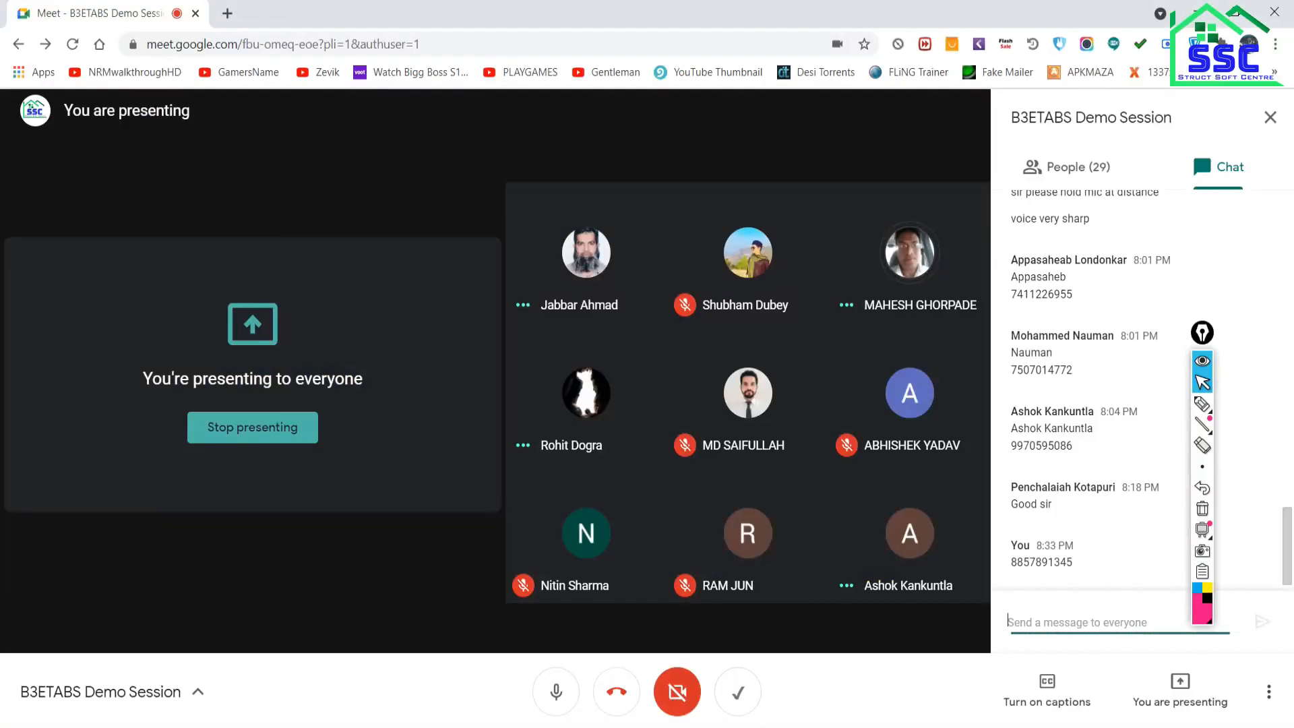
Close the chat side panel so the B3ETABS Demo Session grid spans the full width.
left_click(1270, 122)
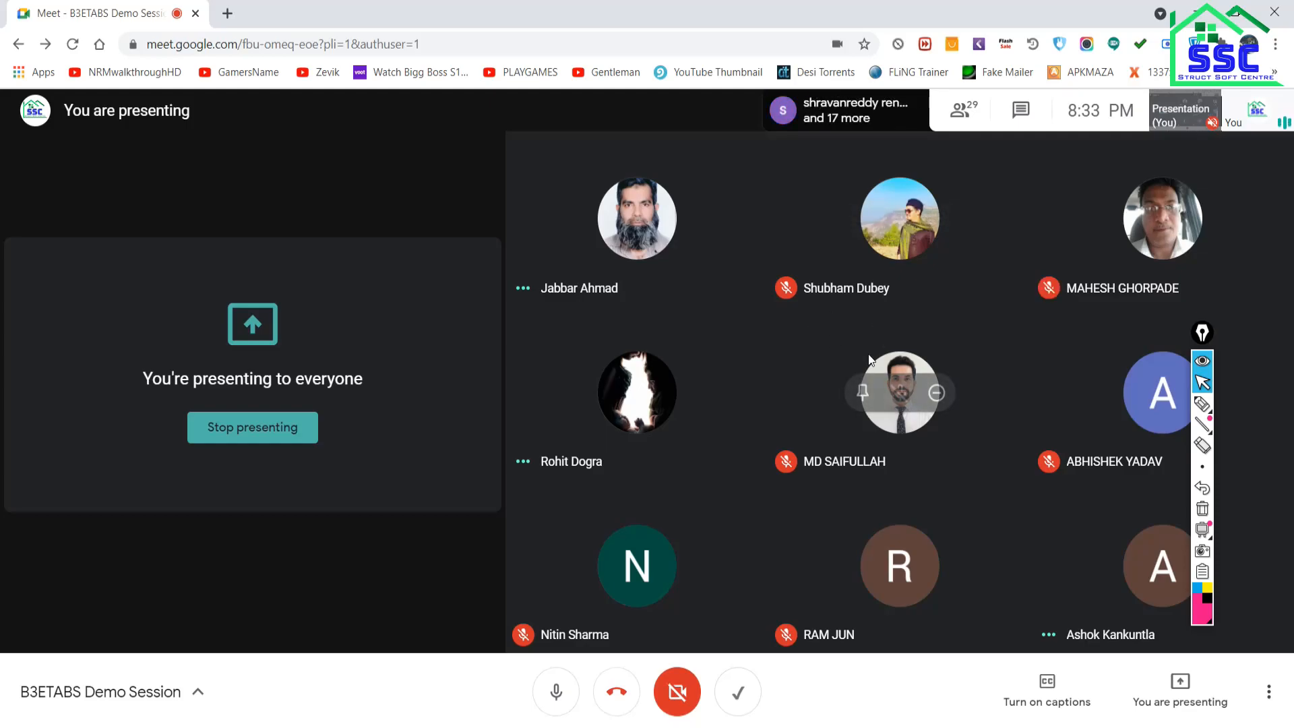
mouse_move(641, 373)
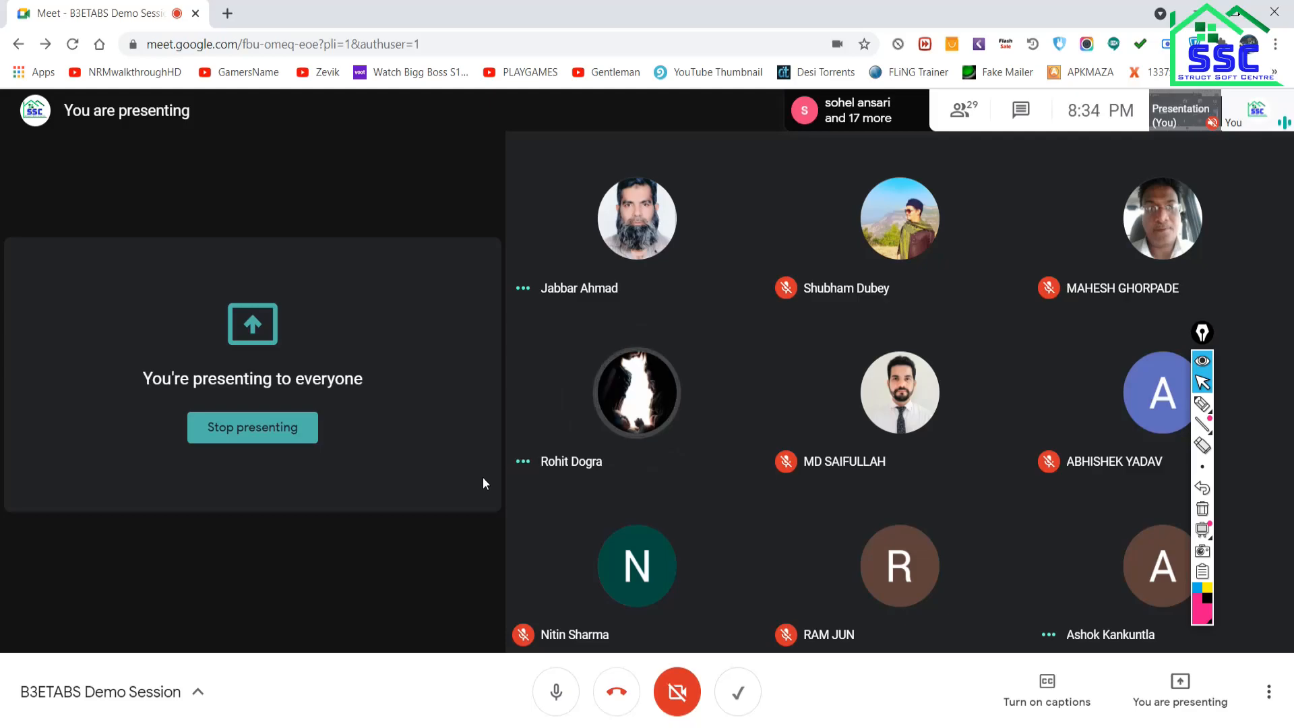
mouse_move(595, 494)
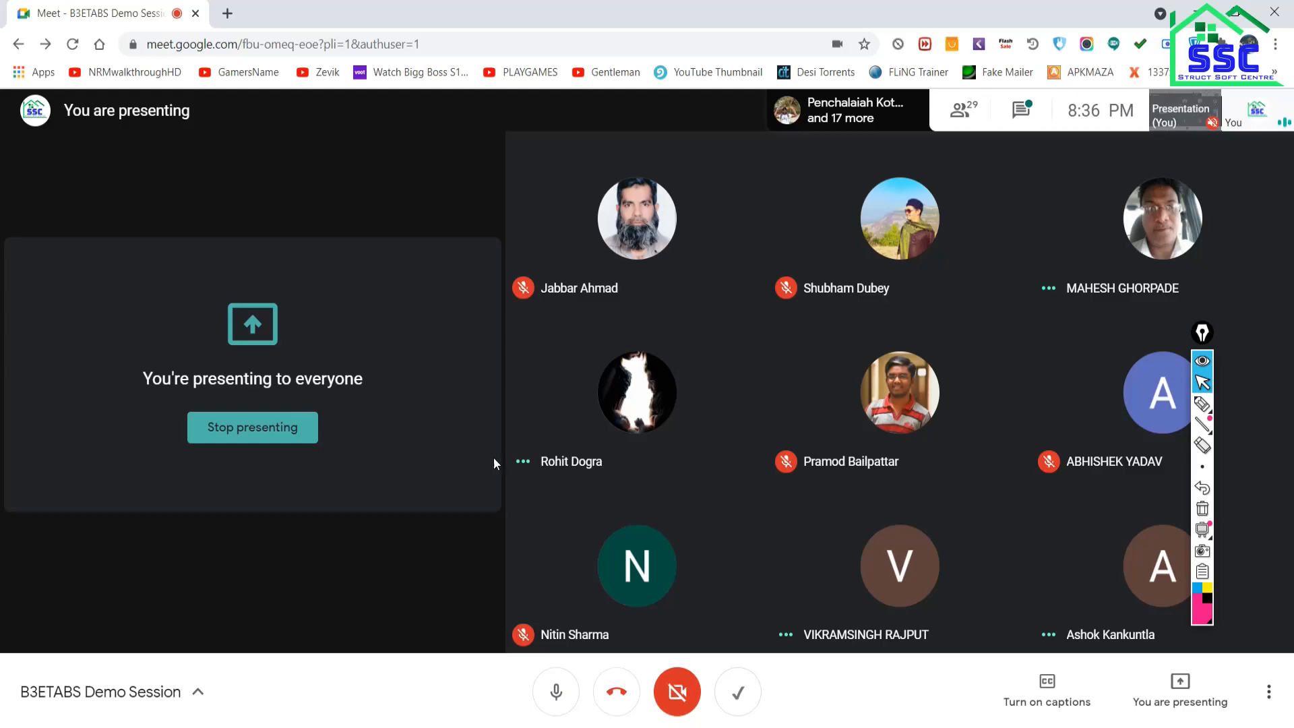
Draw three pink highlighter strokes across the upper left of the shared screen.
left_click(1203, 404)
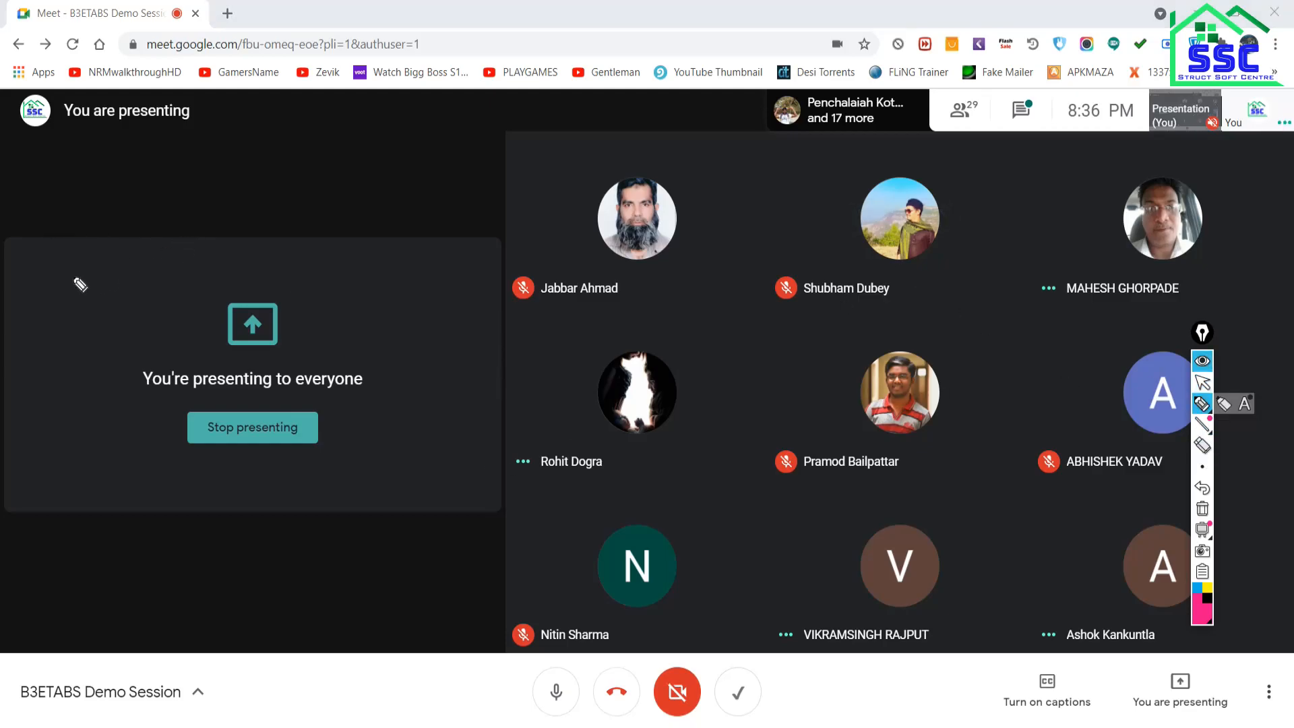
mouse_move(80, 285)
left_mouse_down()
mouse_move(405, 170)
mouse_move(58, 273)
mouse_move(265, 225)
mouse_move(153, 254)
mouse_move(179, 234)
left_mouse_up()
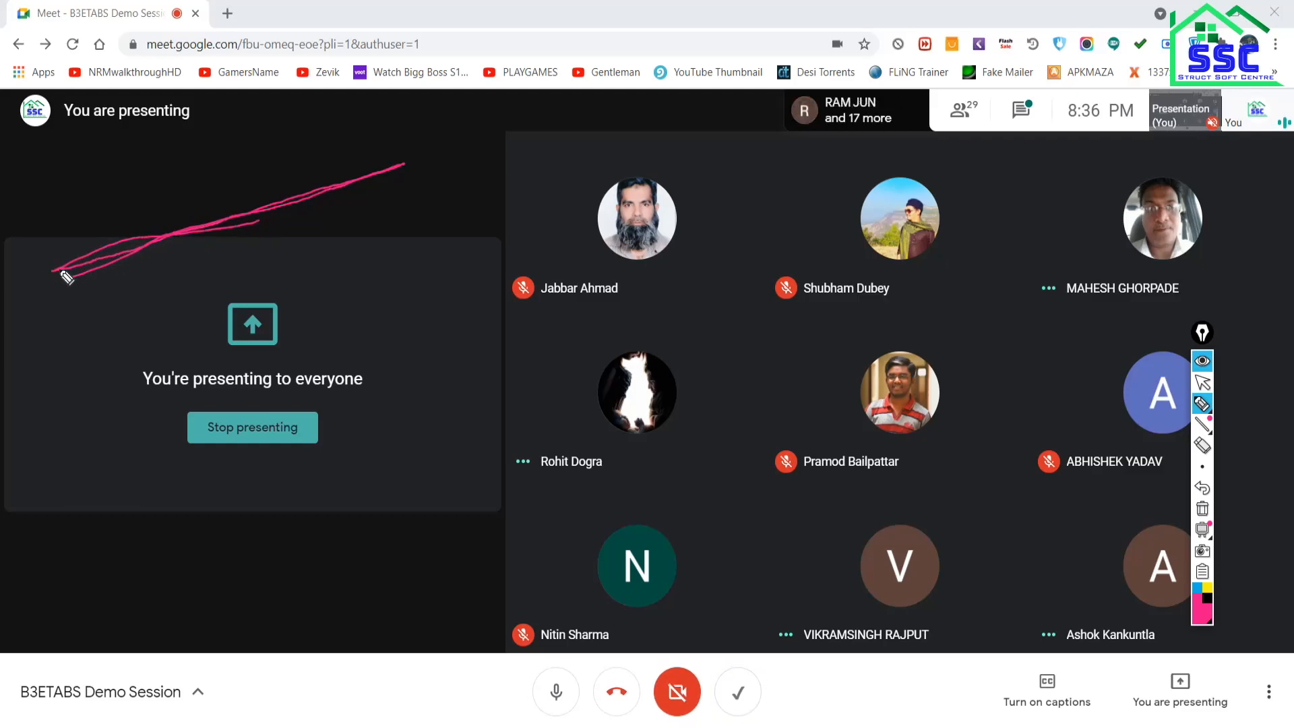
mouse_move(78, 274)
left_mouse_down()
mouse_move(335, 207)
mouse_move(410, 169)
left_mouse_up()
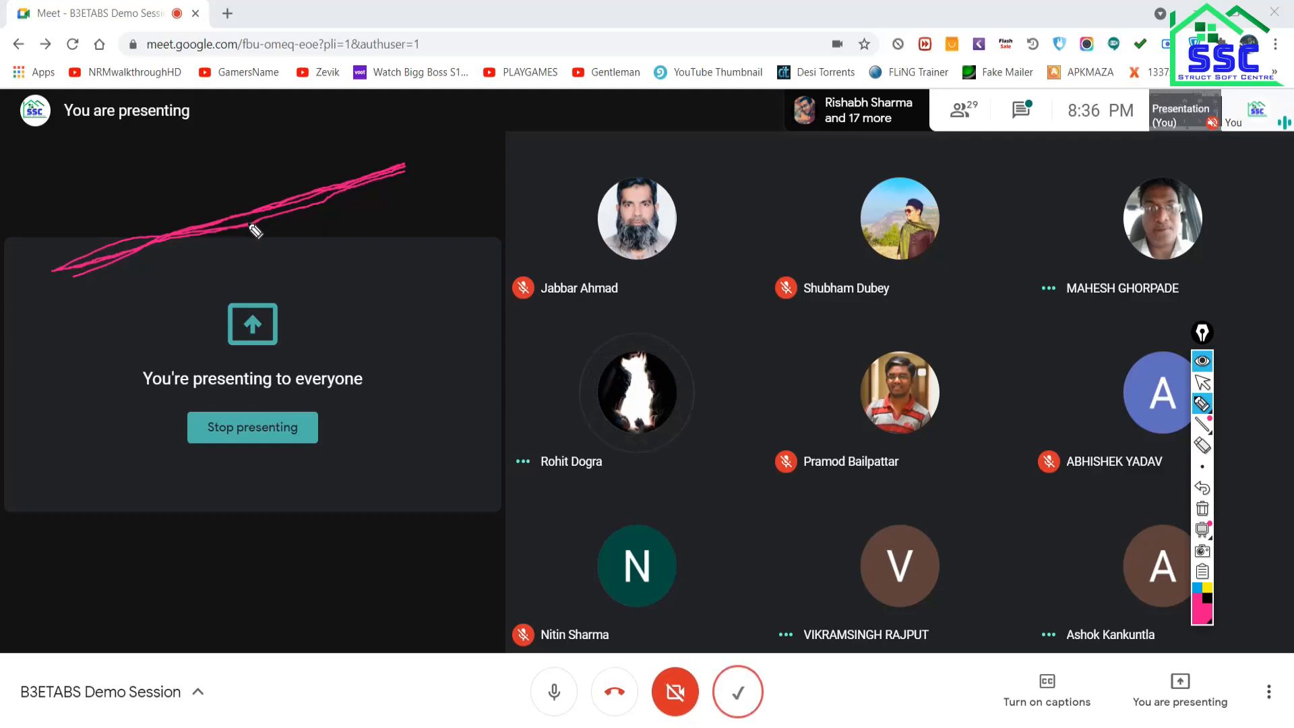
mouse_move(35, 268)
left_mouse_down()
mouse_move(87, 222)
mouse_move(435, 166)
left_mouse_up()
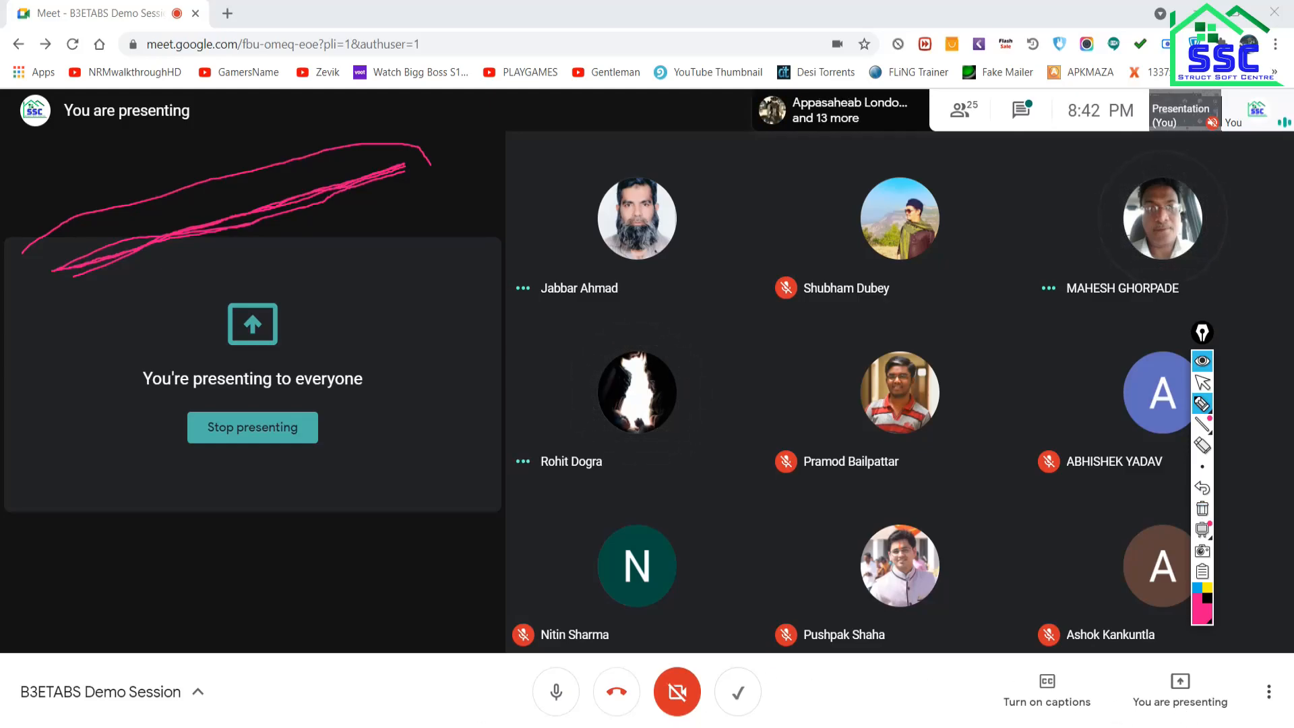
Handwrite pink letters with the highlighter, then clear all the pink annotations from the screen.
left_click(1203, 383)
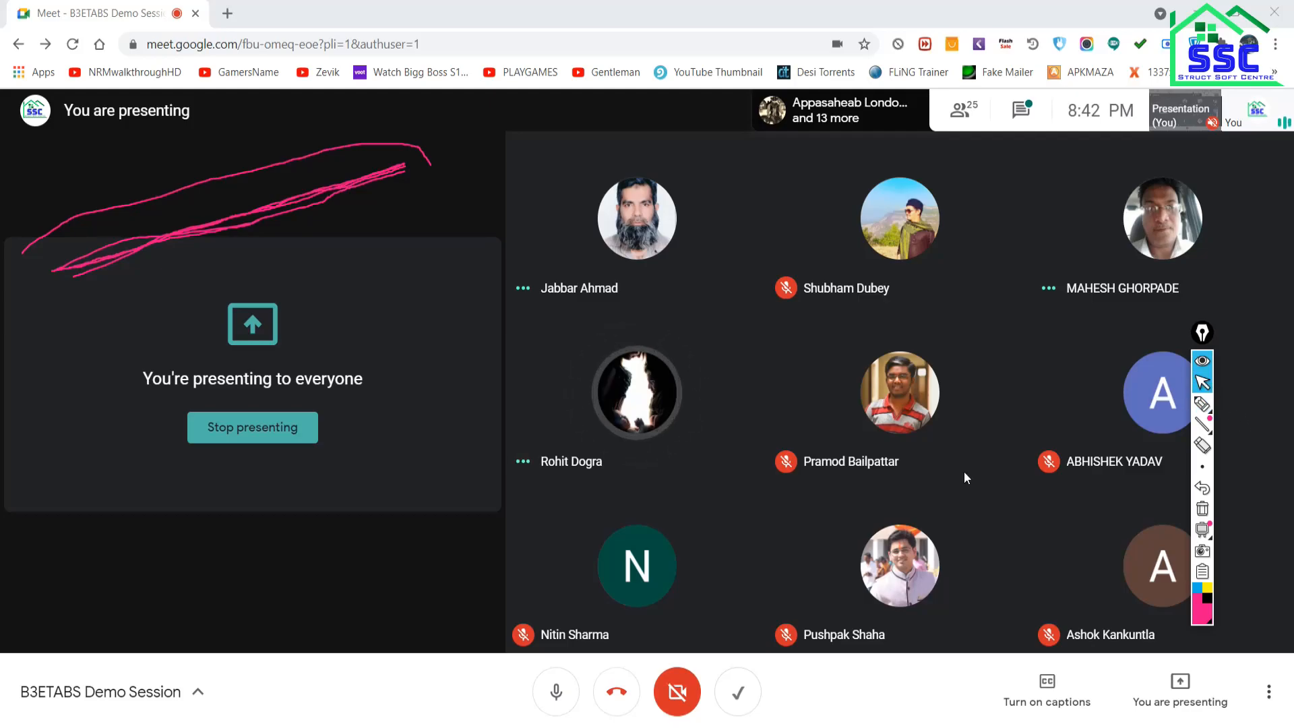
left_click(1203, 403)
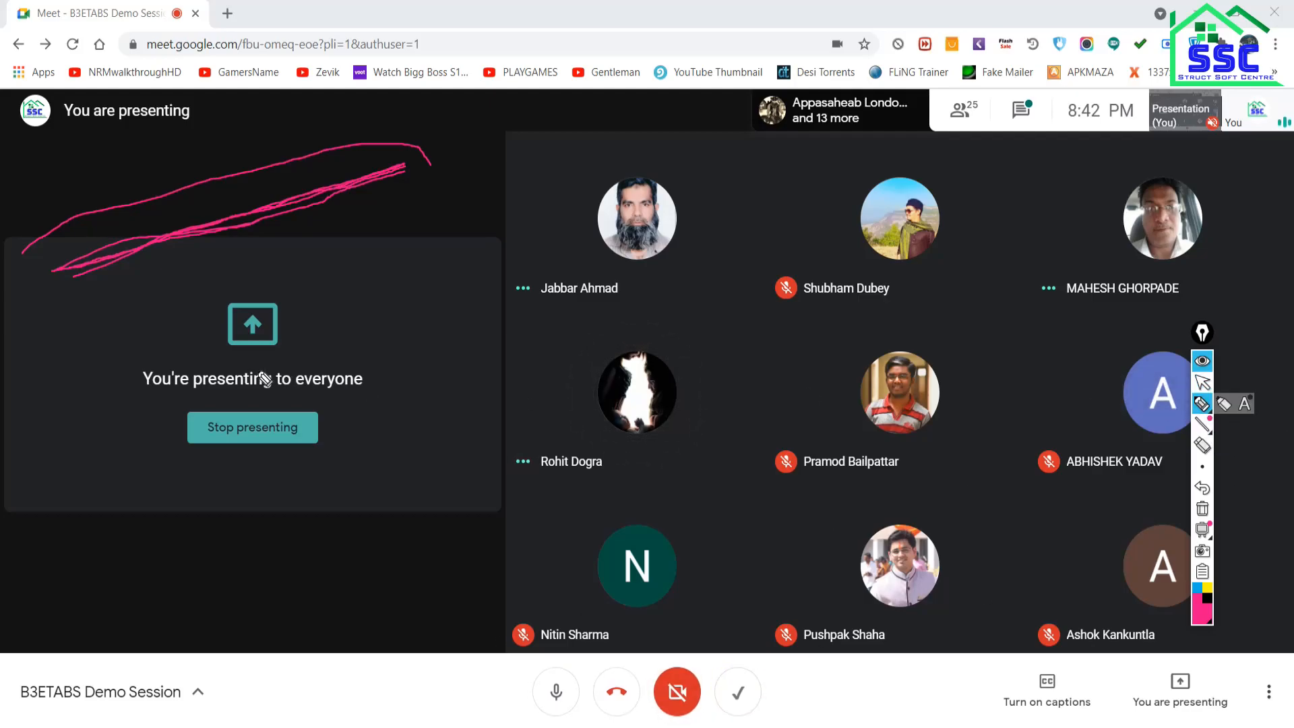
mouse_move(381, 235)
left_mouse_down()
mouse_move(342, 257)
mouse_move(393, 258)
mouse_move(395, 247)
left_mouse_up()
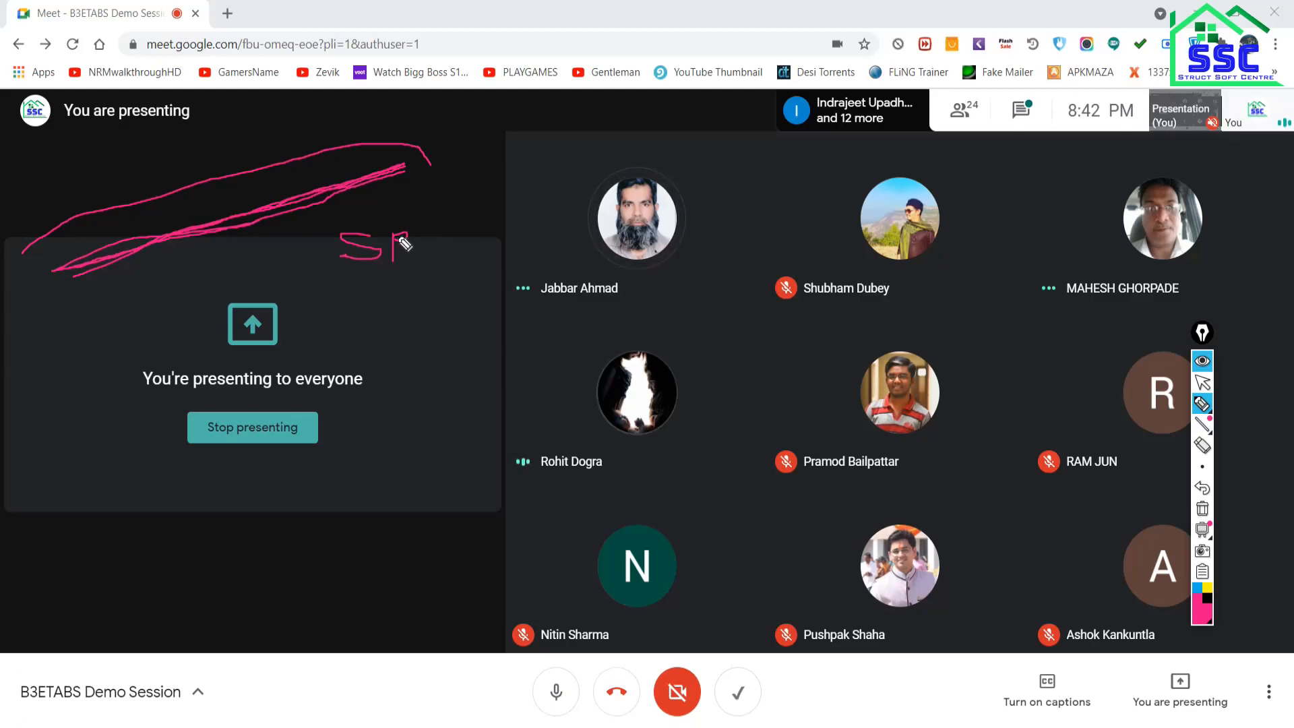
left_click(1202, 384)
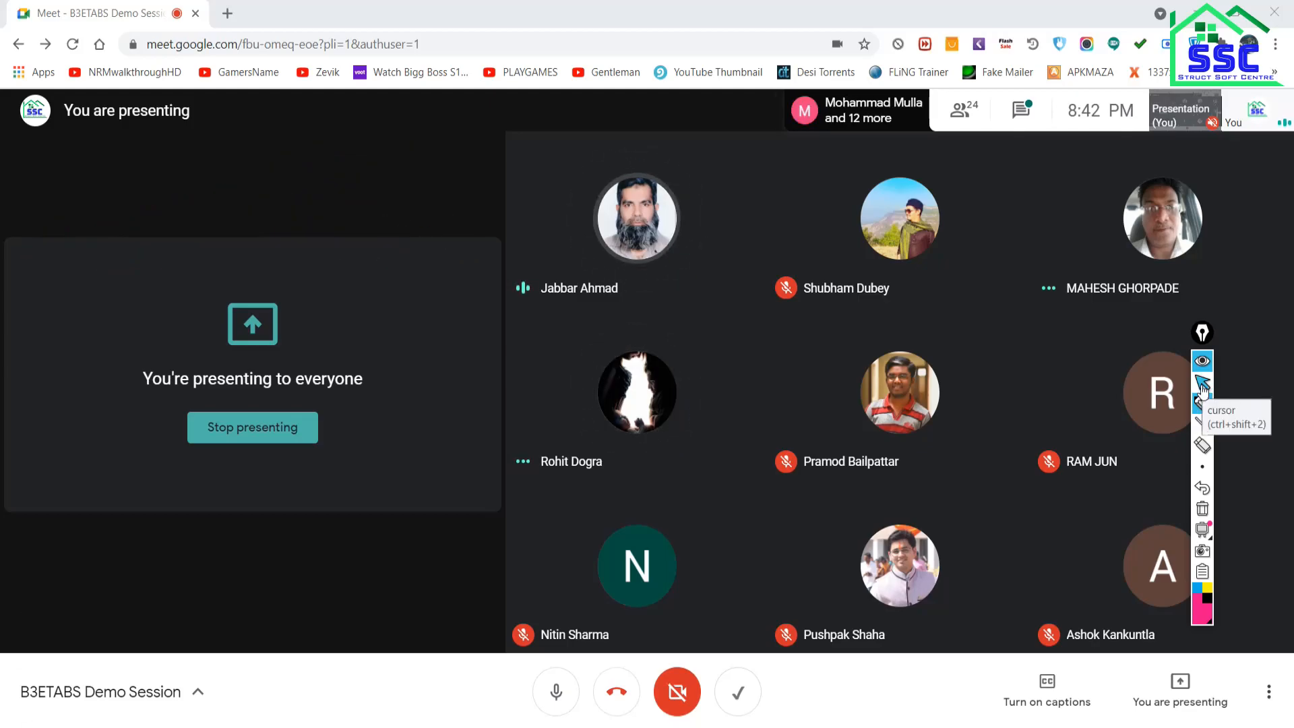